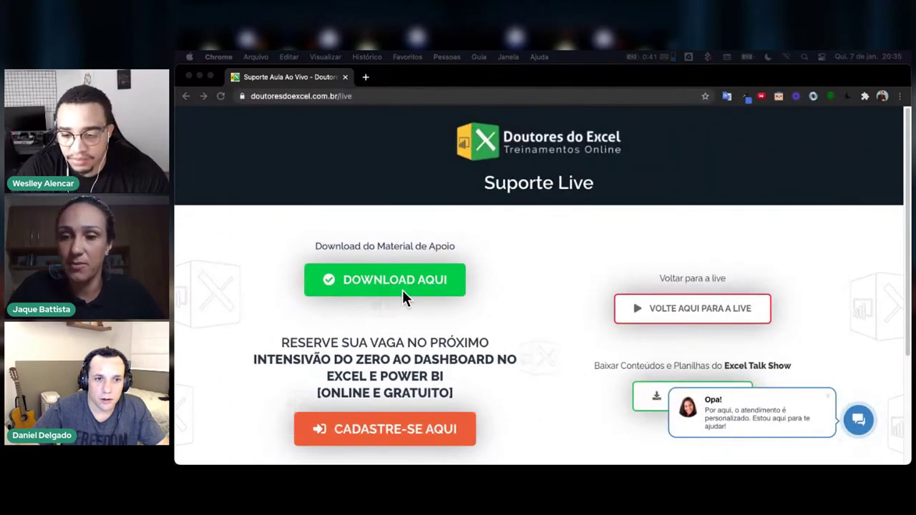
Step: Open the support material download page and start the spreadsheet download form
{"action": "left_click", "coordinate": [379, 278]}
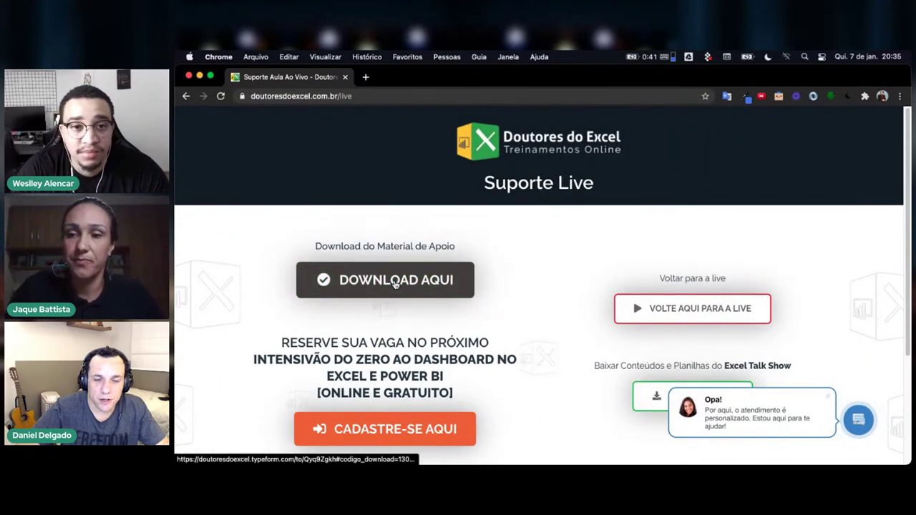
{"action": "left_click", "coordinate": [395, 284]}
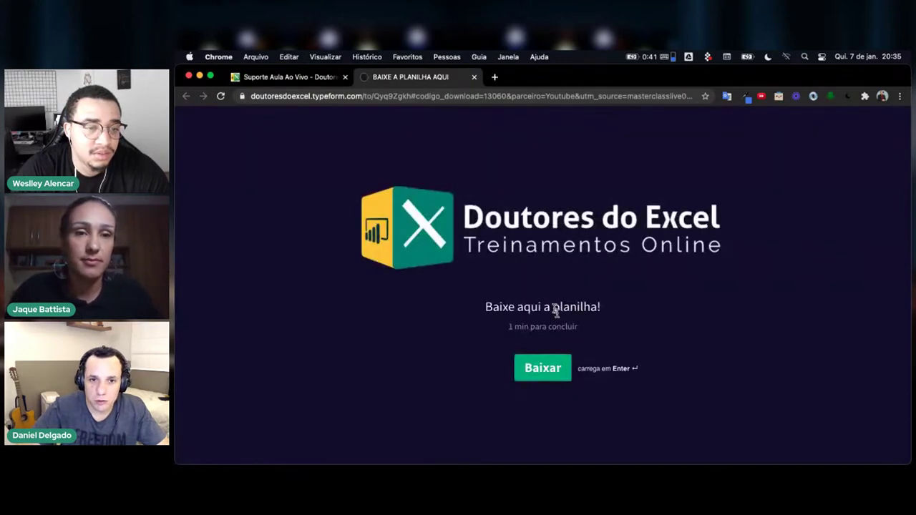
{"action": "left_click", "coordinate": [549, 370]}
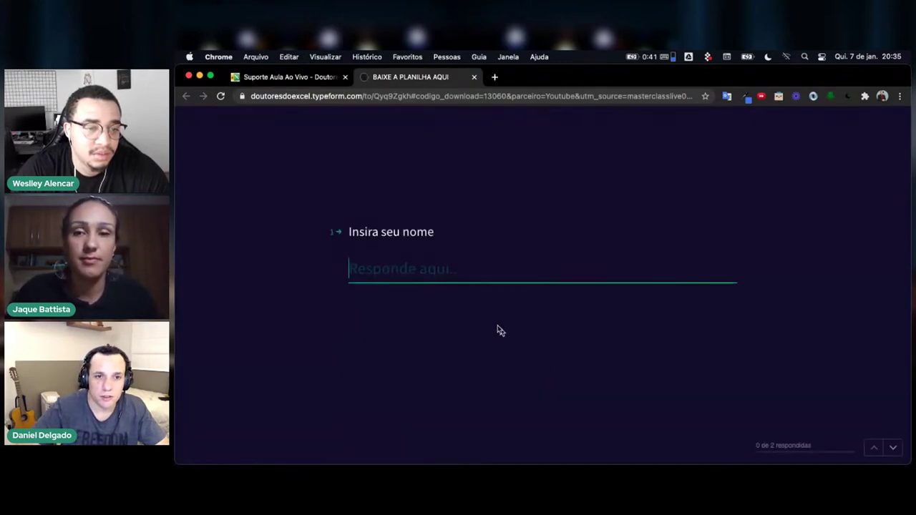
Step: Enter a name and a recipient e-mail address, then submit the form to receive the spreadsheet
{"action": "type", "text": "Daniel"}
{"action": "key", "text": "Return"}
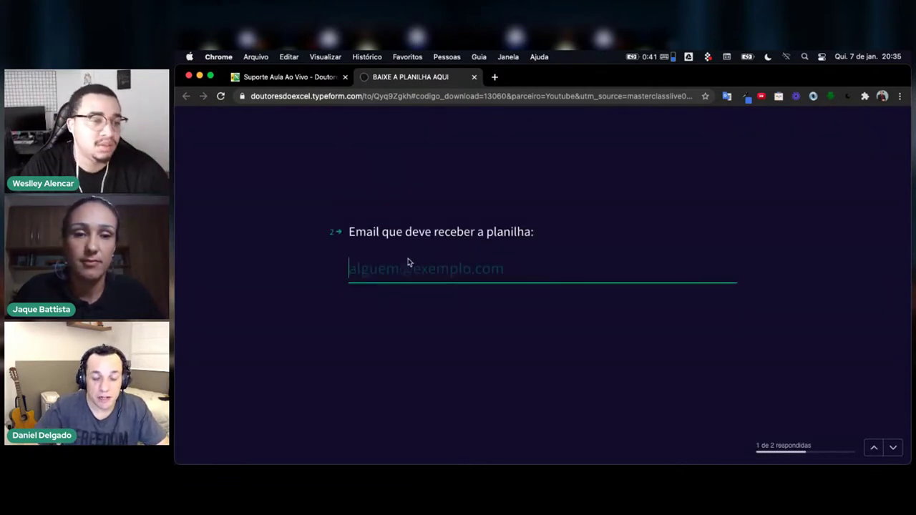
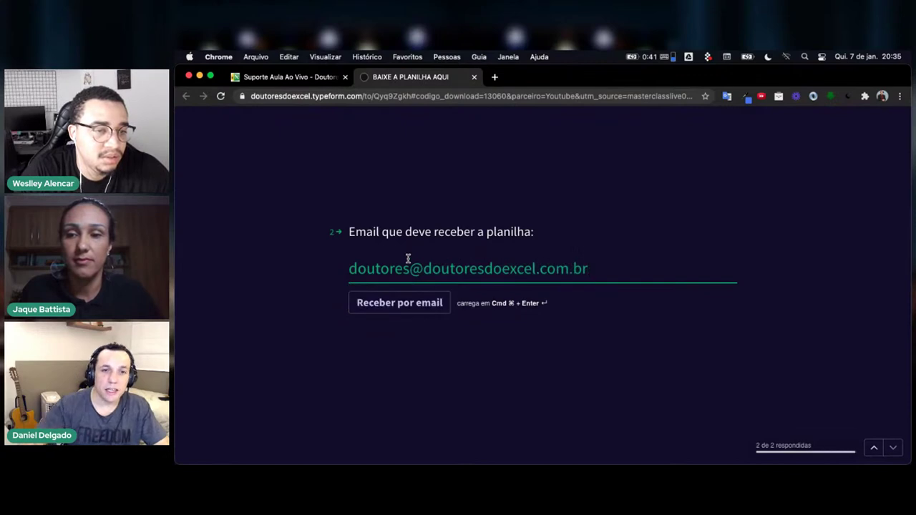
{"action": "left_click", "coordinate": [403, 305]}
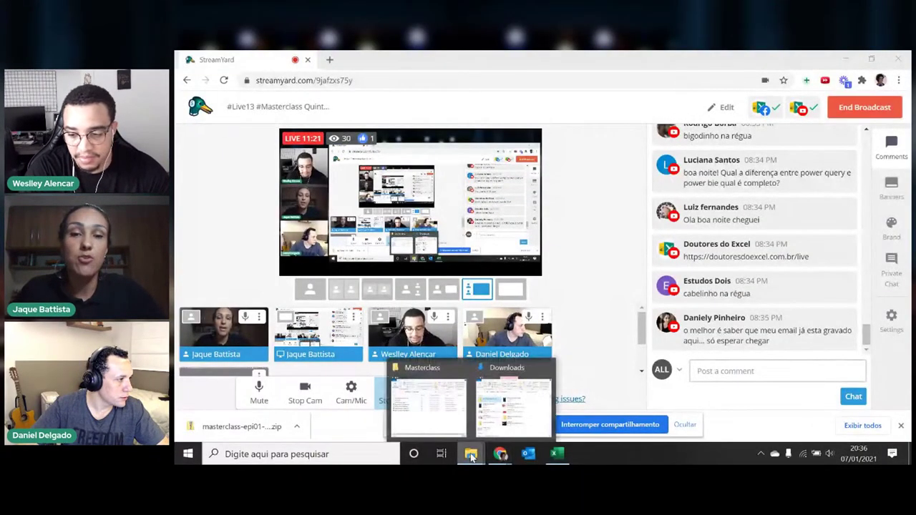
Step: Open the downloaded masterclass-epi01-2021.zip from the browser's downloads
{"action": "left_click", "coordinate": [262, 427]}
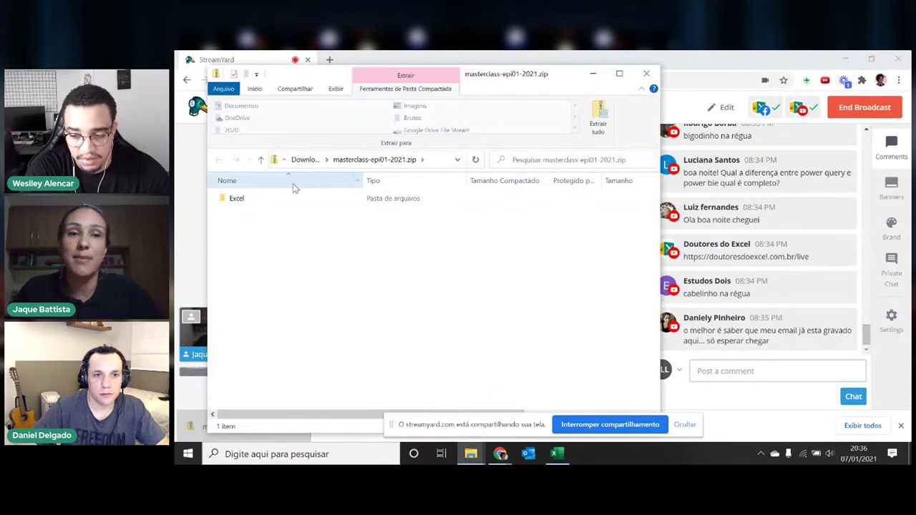
Step: Close the zip window and start Extract All on the masterclass zip
{"action": "left_click", "coordinate": [654, 75]}
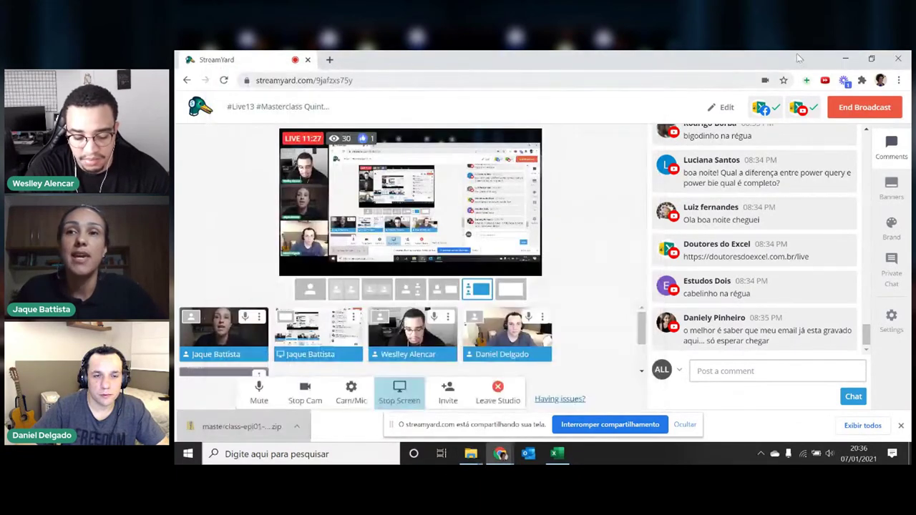
{"action": "left_click", "coordinate": [847, 57]}
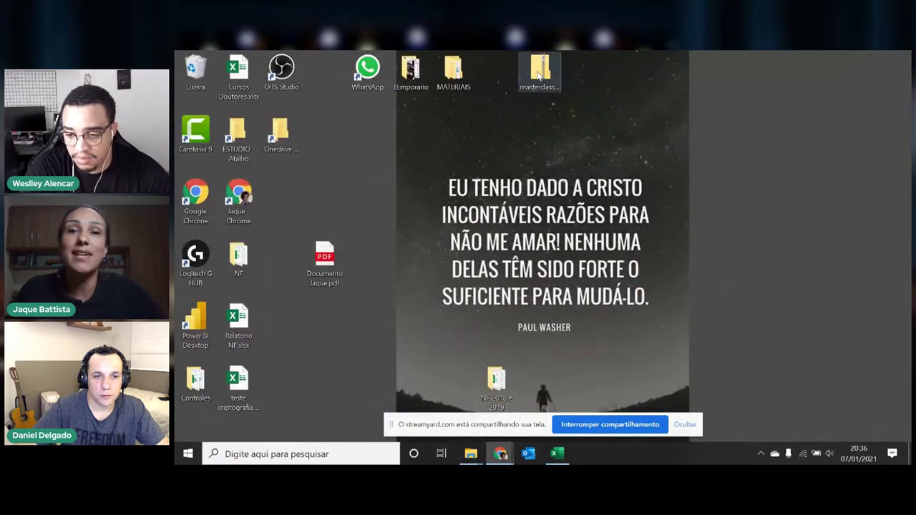
{"action": "right_click", "coordinate": [539, 76]}
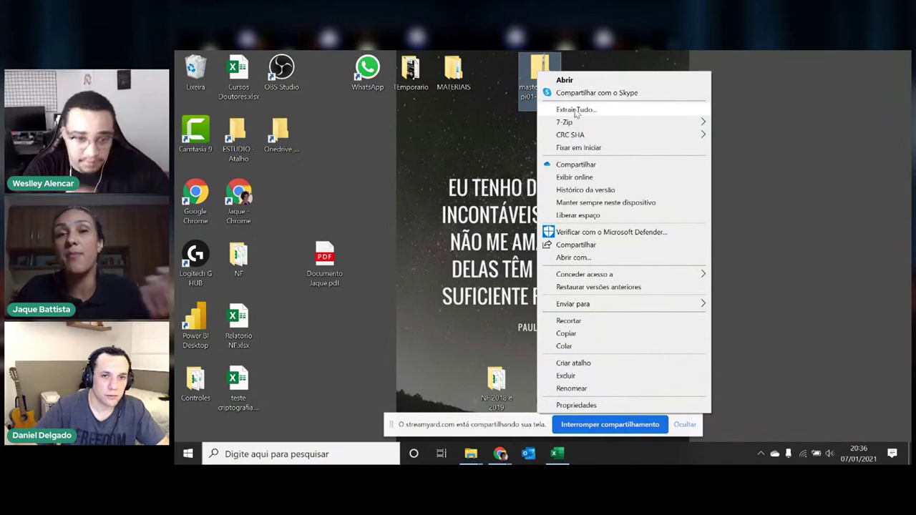
{"action": "left_click", "coordinate": [575, 110]}
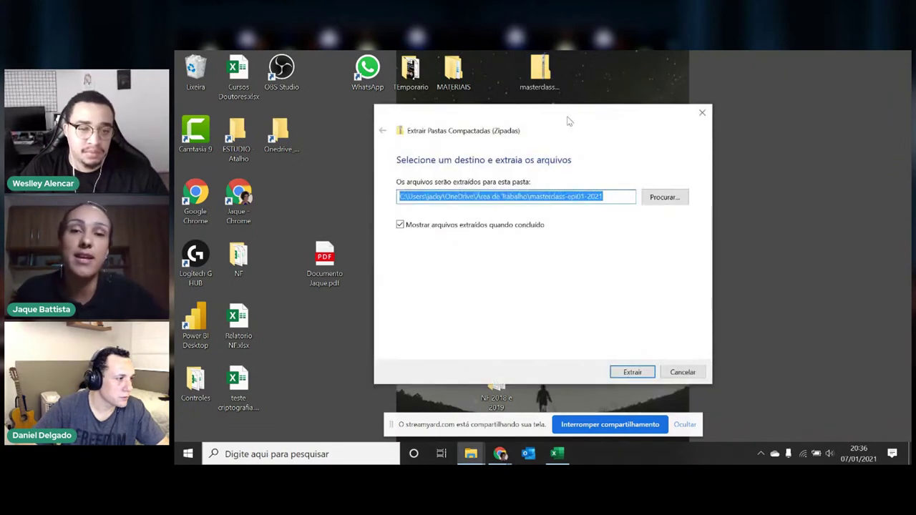
Step: Extract the zip into a new ExcelXPBI folder created inside MATERIAIS
{"action": "left_click", "coordinate": [652, 199]}
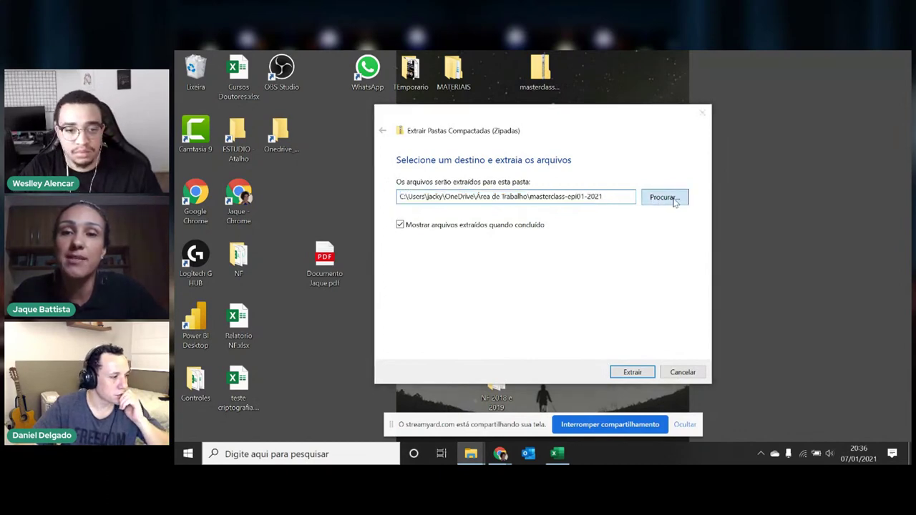
{"action": "left_click", "coordinate": [432, 215]}
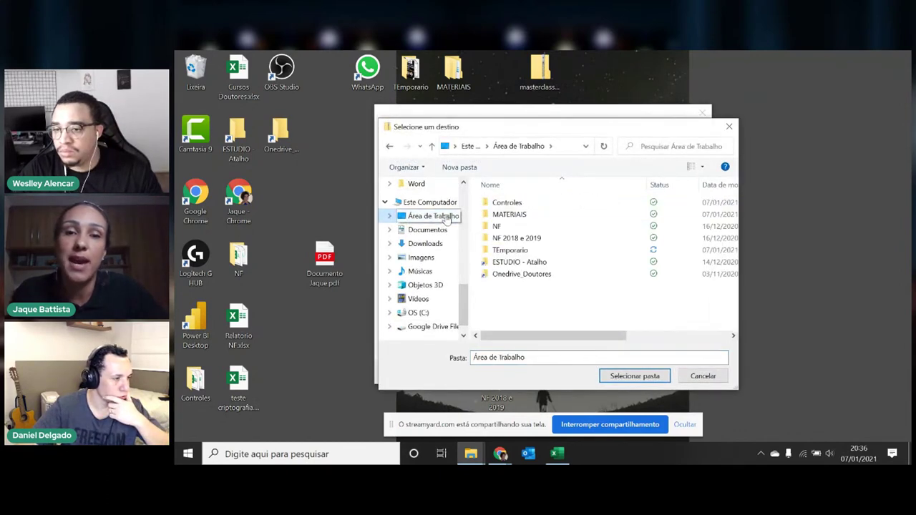
{"action": "double_click", "coordinate": [514, 214]}
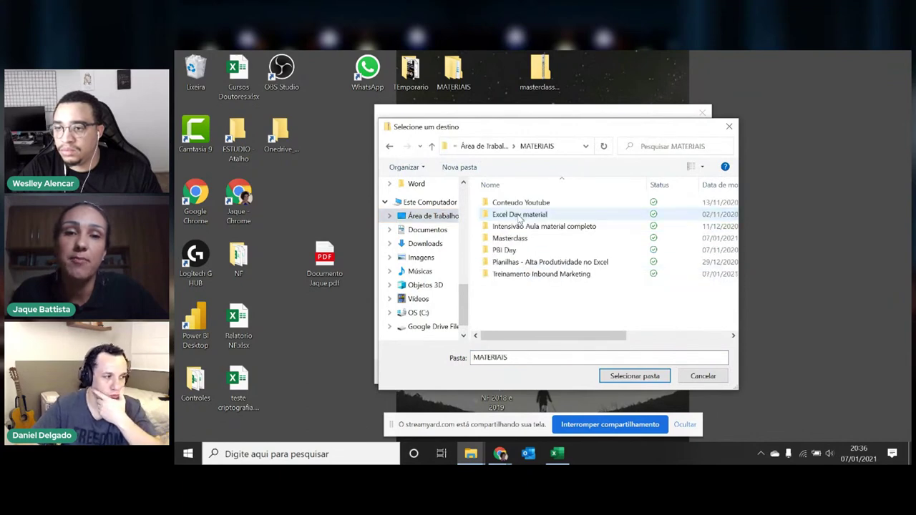
{"action": "left_click", "coordinate": [454, 167]}
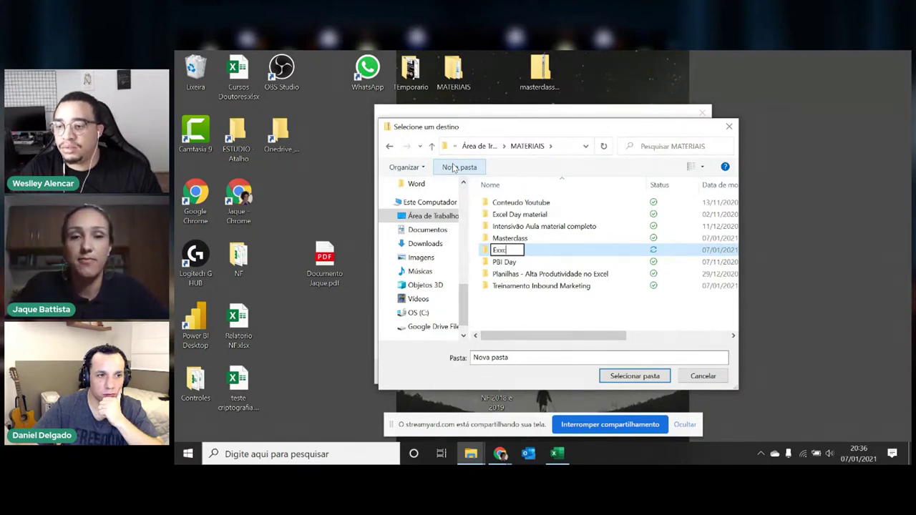
{"action": "type", "text": "ExcelXPBI"}
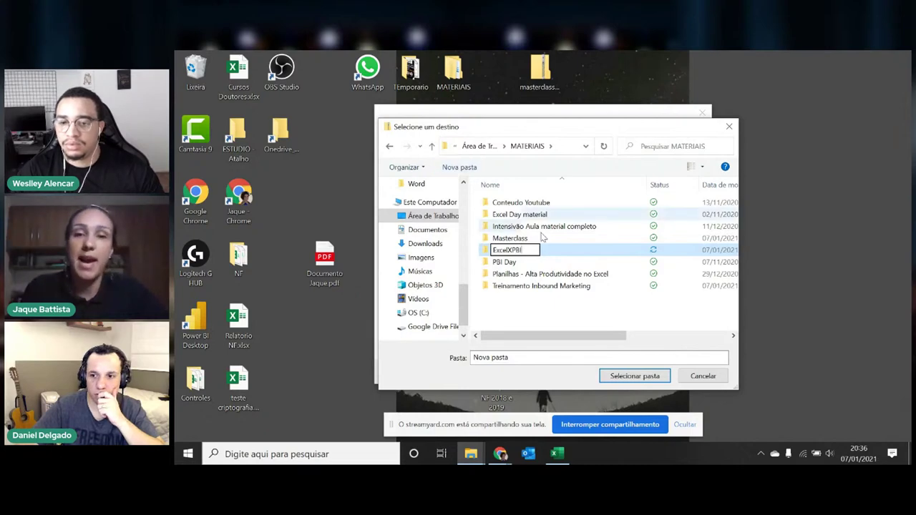
{"action": "key", "text": "Return"}
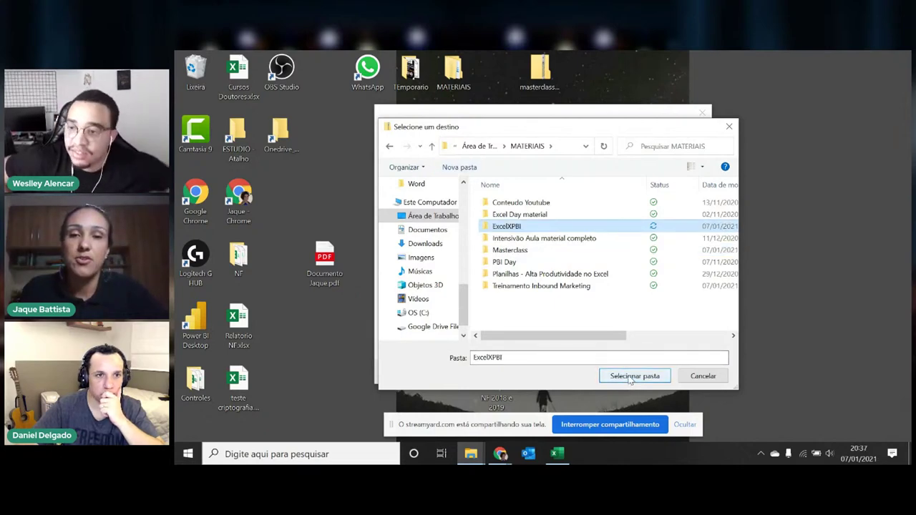
{"action": "left_click", "coordinate": [630, 380]}
{"action": "left_click", "coordinate": [630, 373]}
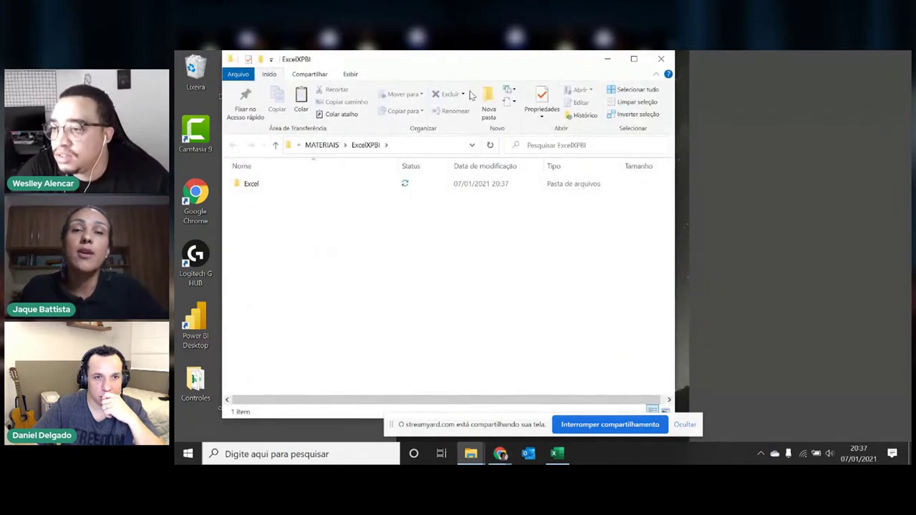
Step: Open the extracted Excel folder and launch VENDAS 01_2016.xlsx
{"action": "left_click_drag", "start_coordinate": [479, 69], "coordinate": [521, 70]}
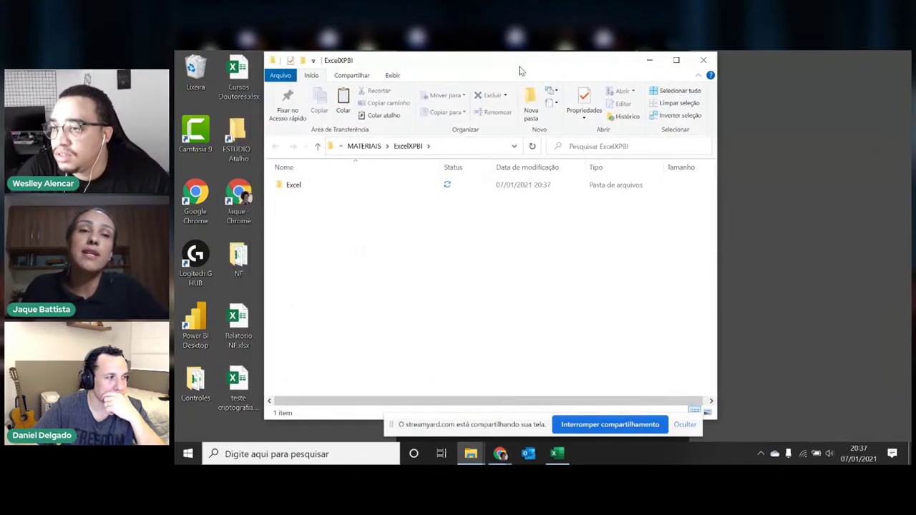
{"action": "left_click", "coordinate": [298, 188]}
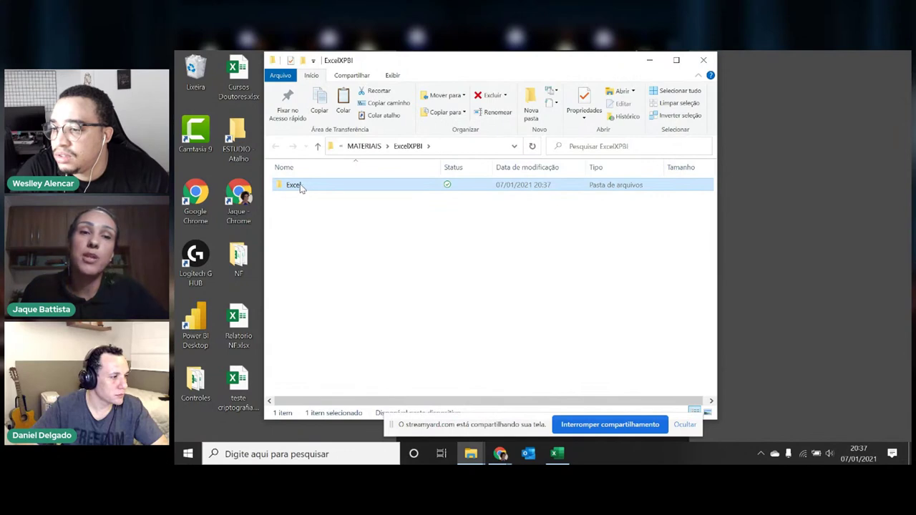
{"action": "double_click", "coordinate": [300, 187]}
{"action": "left_click", "coordinate": [304, 186]}
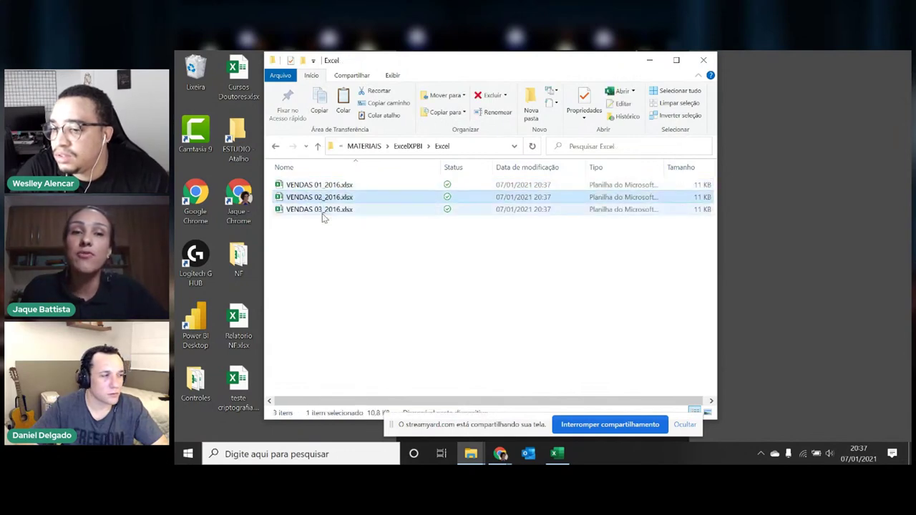
{"action": "left_click", "coordinate": [361, 267]}
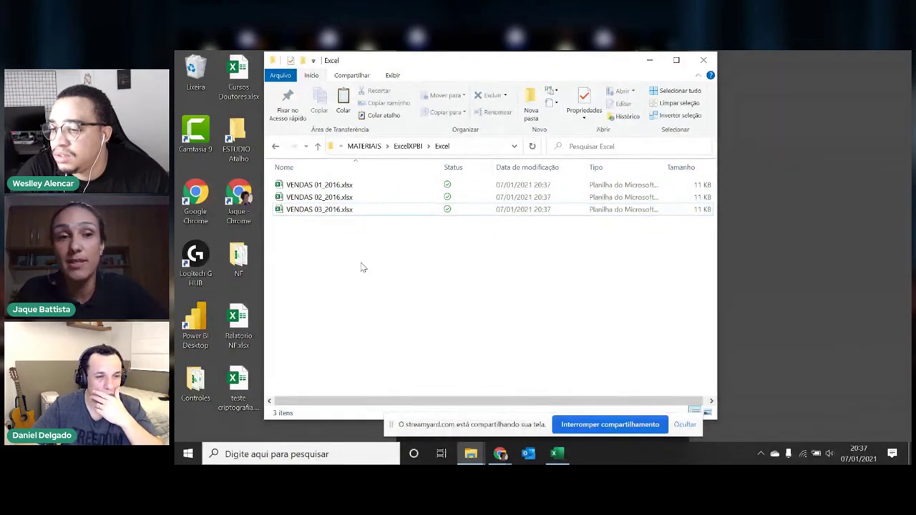
{"action": "double_click", "coordinate": [314, 185]}
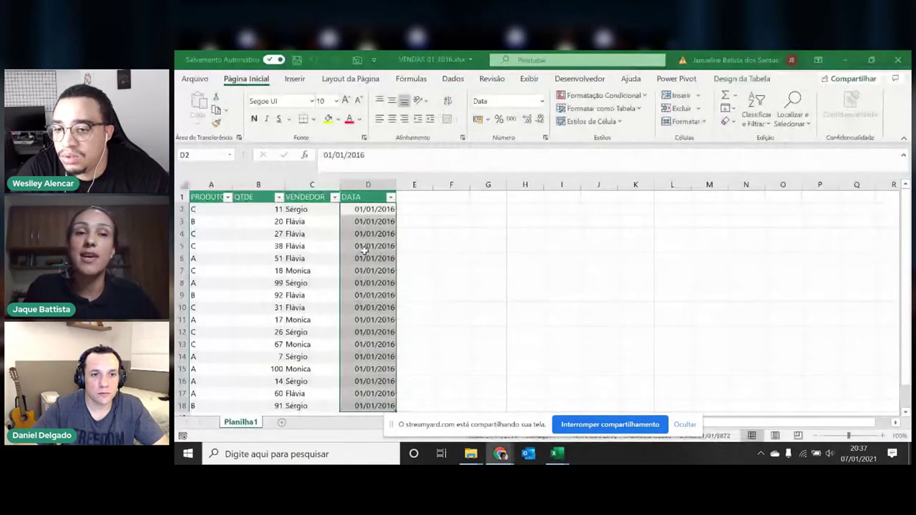
Step: Inspect the seller and date cells, including D5, in the VENDAS 01_2016 sales table
{"action": "left_click", "coordinate": [365, 247]}
{"action": "left_click", "coordinate": [322, 245]}
{"action": "left_click", "coordinate": [380, 245]}
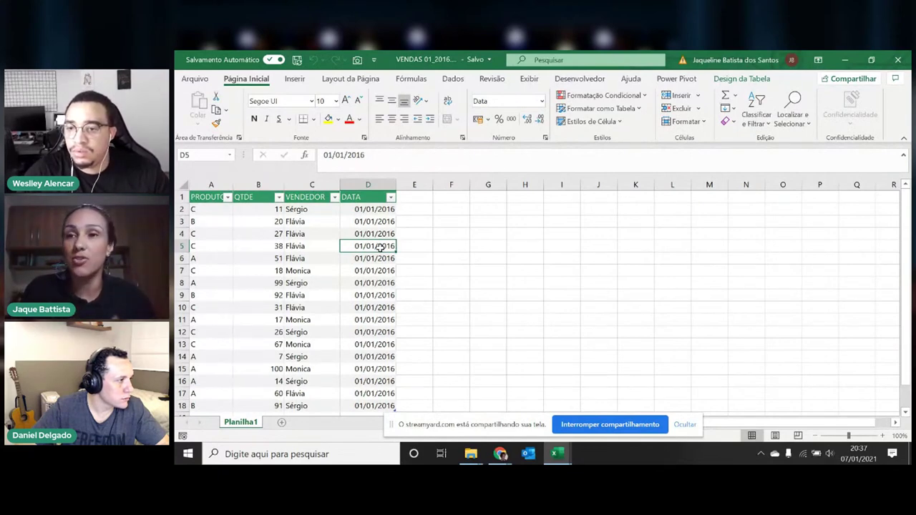
Step: Close the VENDAS 01_2016 workbook so only blank Pasta1 remains
{"action": "left_click", "coordinate": [898, 60]}
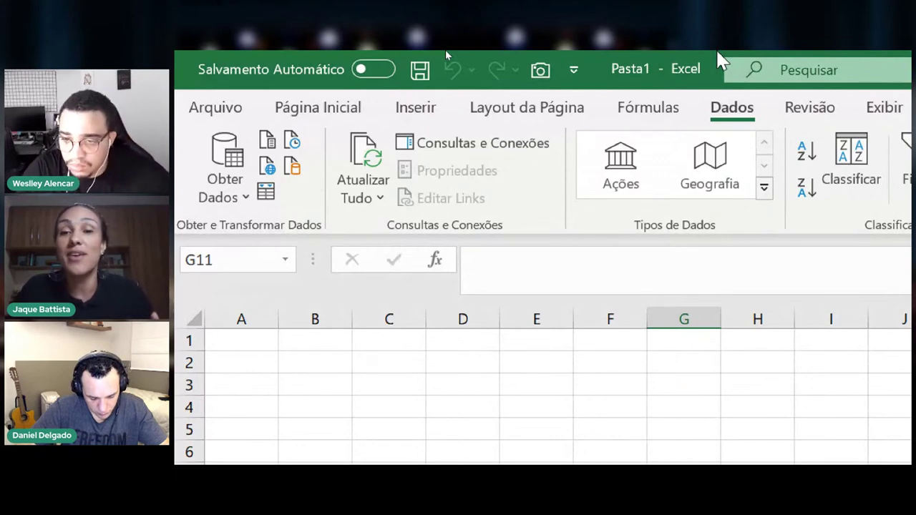
Step: Select cells E10 and I7 in the blank Pasta1 sheet
{"action": "key", "text": "ctrl+shift+F1"}
{"action": "left_click", "coordinate": [565, 311]}
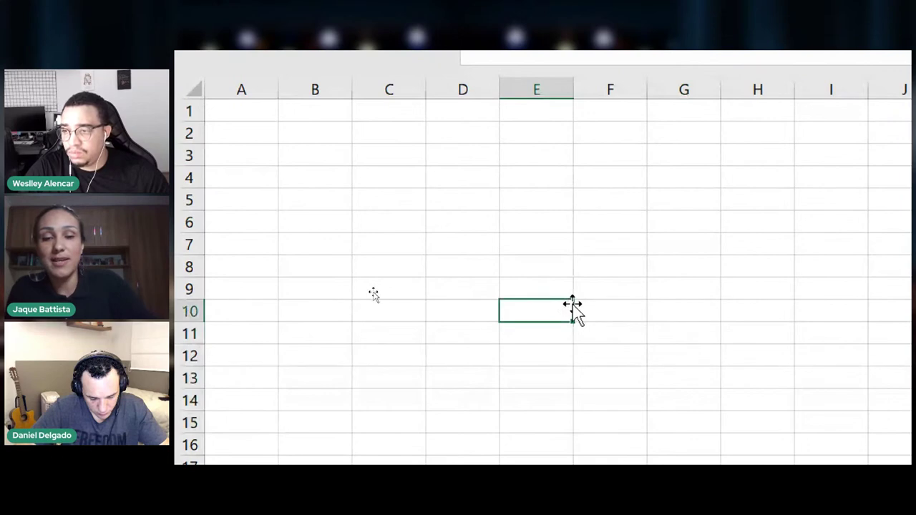
{"action": "left_click", "coordinate": [511, 260]}
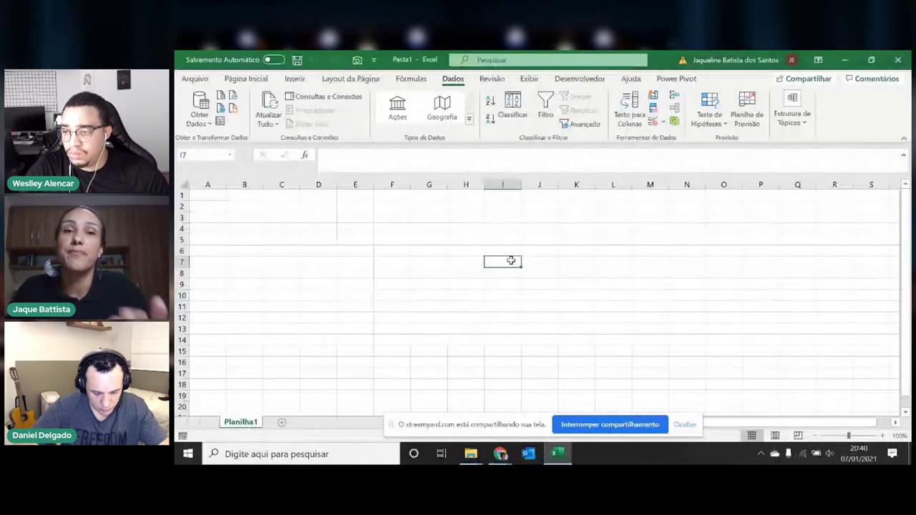
Step: Minimize Excel and the open windows, then launch Power BI Desktop from its desktop shortcut
{"action": "left_click", "coordinate": [844, 61]}
{"action": "left_click", "coordinate": [649, 61]}
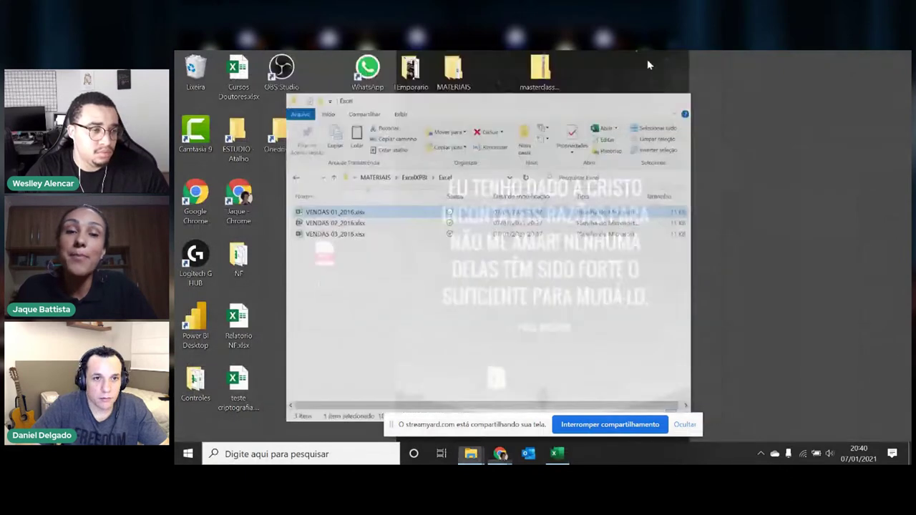
{"action": "mouse_move", "coordinate": [195, 322]}
{"action": "left_mouse_down"}
{"action": "mouse_move", "coordinate": [428, 231]}
{"action": "mouse_move", "coordinate": [508, 140]}
{"action": "left_mouse_up"}
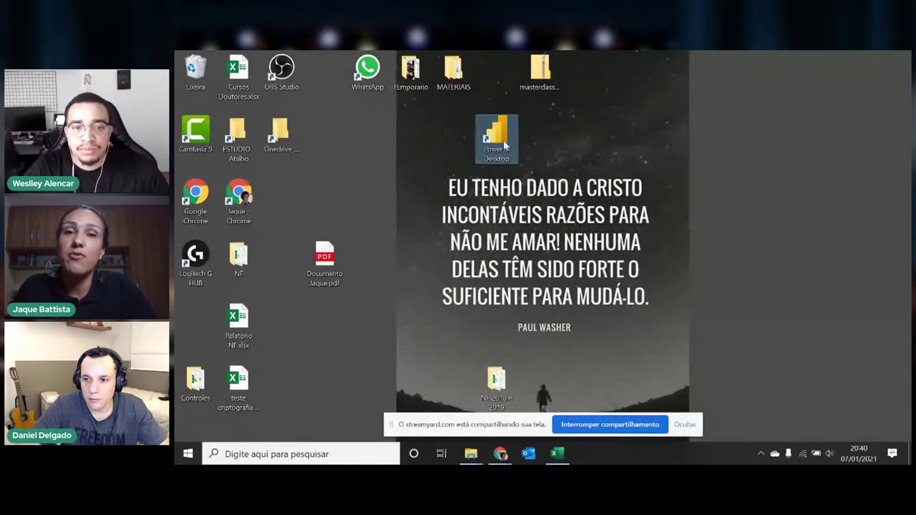
{"action": "double_click", "coordinate": [497, 145]}
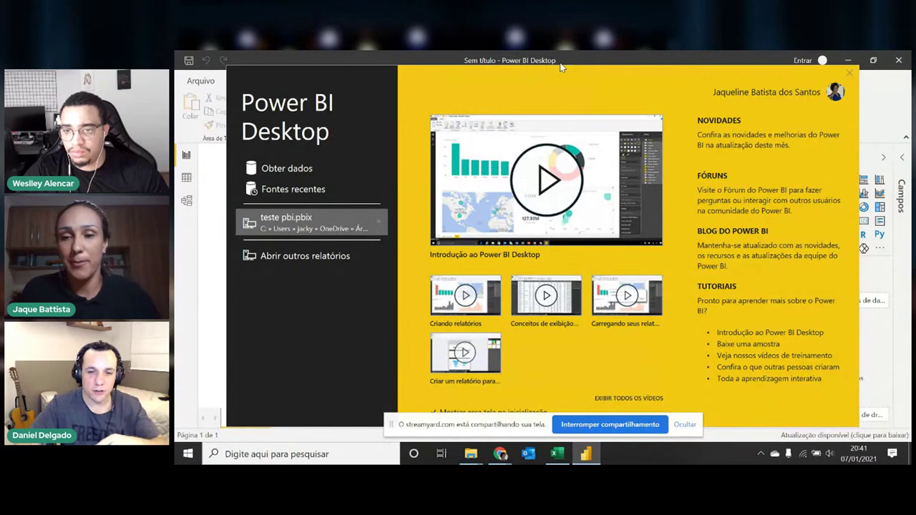
Step: Let Power BI Desktop's start screen load, showing recent file teste pbi.pbix
{"action": "left_click", "coordinate": [685, 425]}
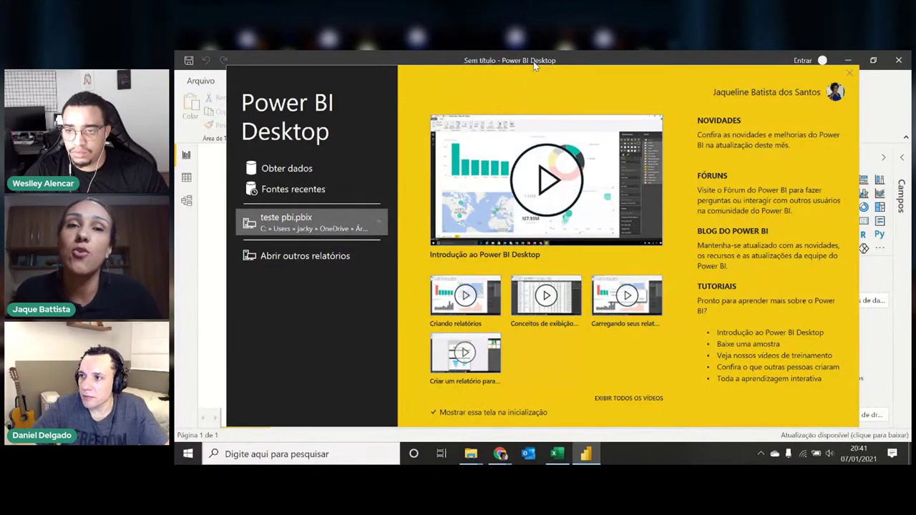
Step: Bring the blank Pasta1 workbook back in front and check the Obter Dados source list
{"action": "left_click", "coordinate": [556, 453]}
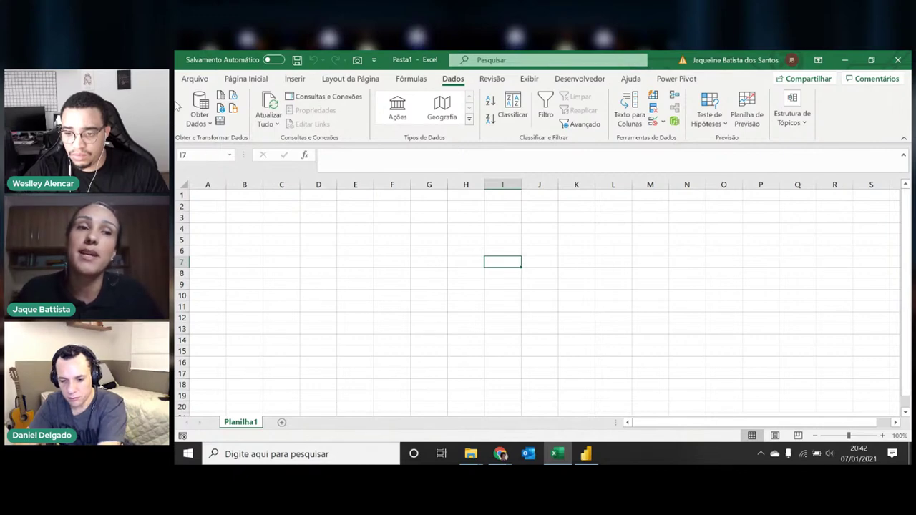
{"action": "left_click", "coordinate": [207, 125]}
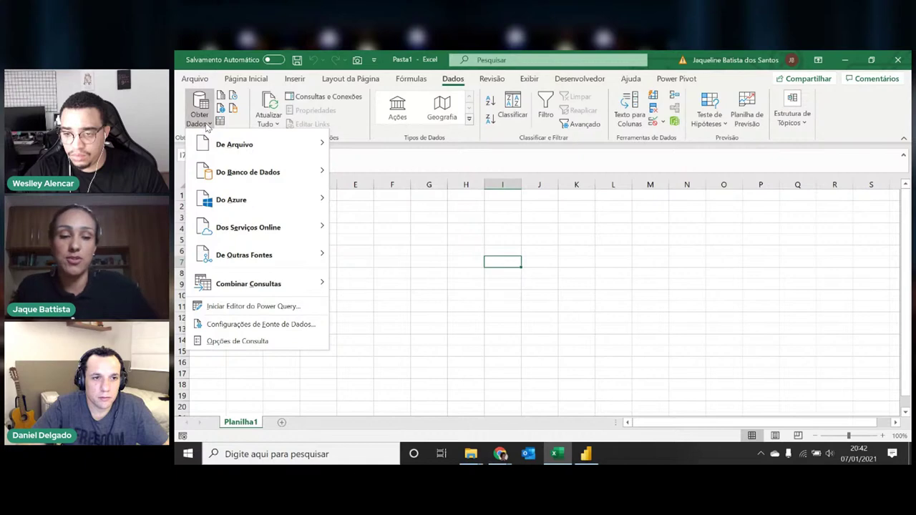
{"action": "left_click", "coordinate": [207, 125]}
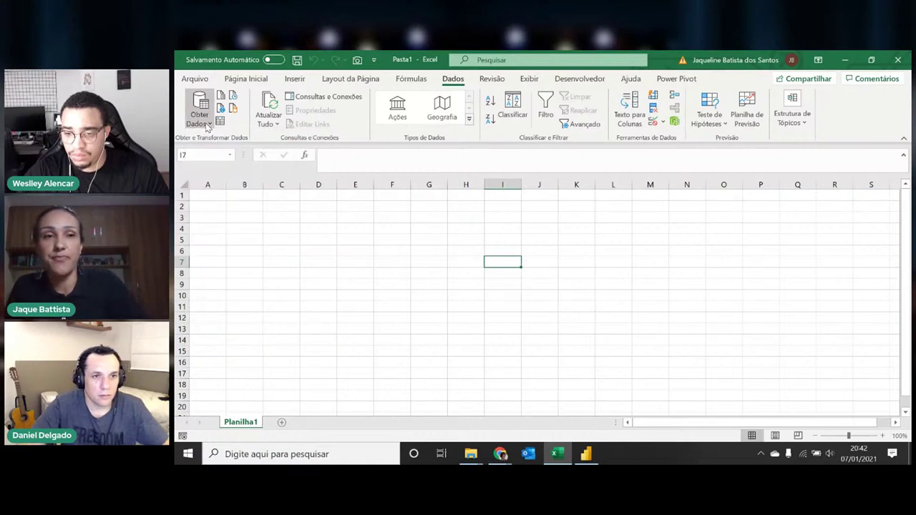
{"action": "left_click", "coordinate": [288, 217]}
Step: Cancel closing Pasta1, select A2, and show the Obter Dados import sources
{"action": "key", "text": "ctrl+w"}
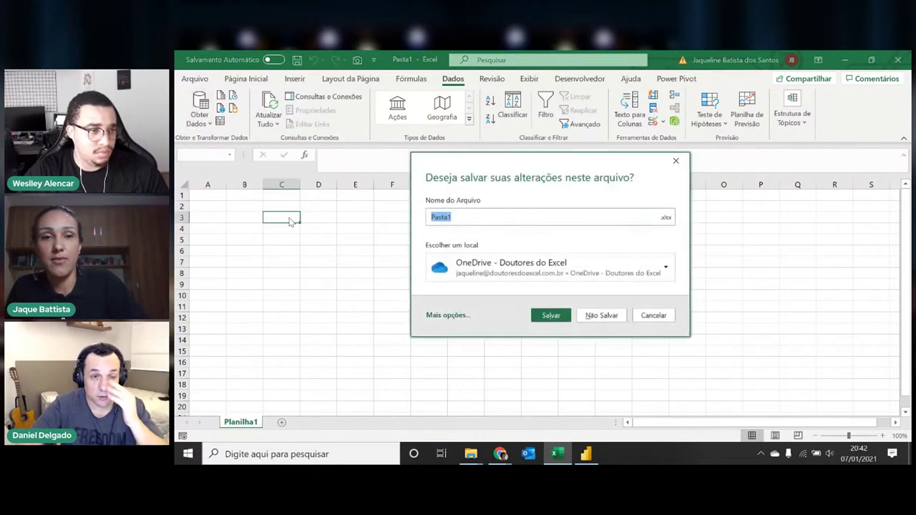
{"action": "left_click", "coordinate": [650, 315]}
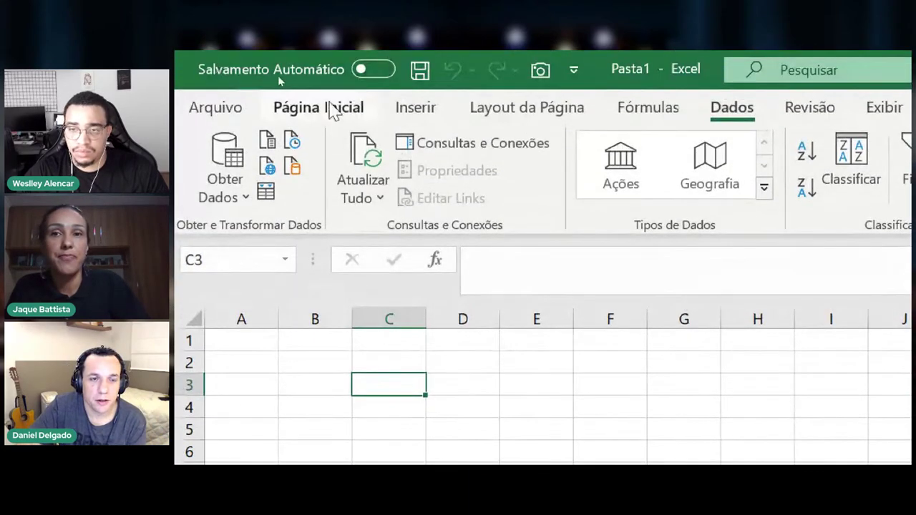
{"action": "left_click", "coordinate": [262, 366]}
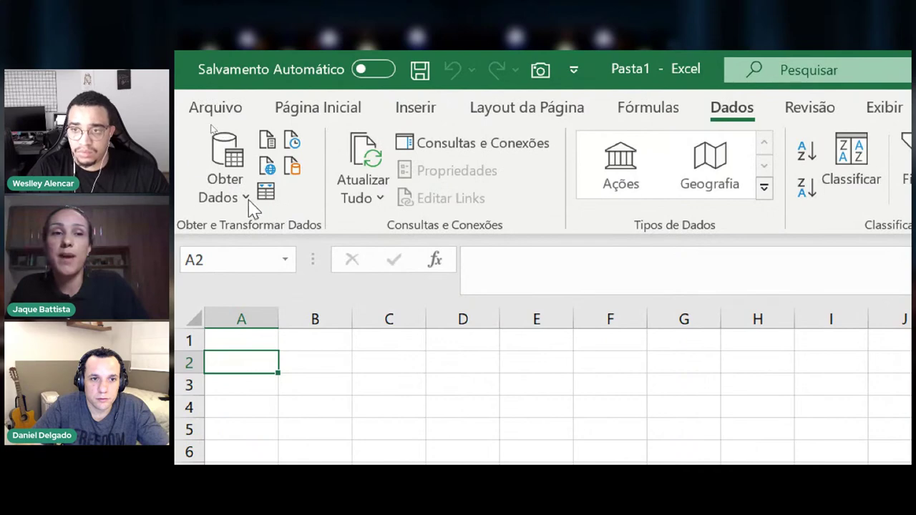
{"action": "left_click", "coordinate": [237, 200]}
Step: Choose De Arquivo > Da Pasta import and browse for the source folder
{"action": "mouse_move", "coordinate": [245, 235]}
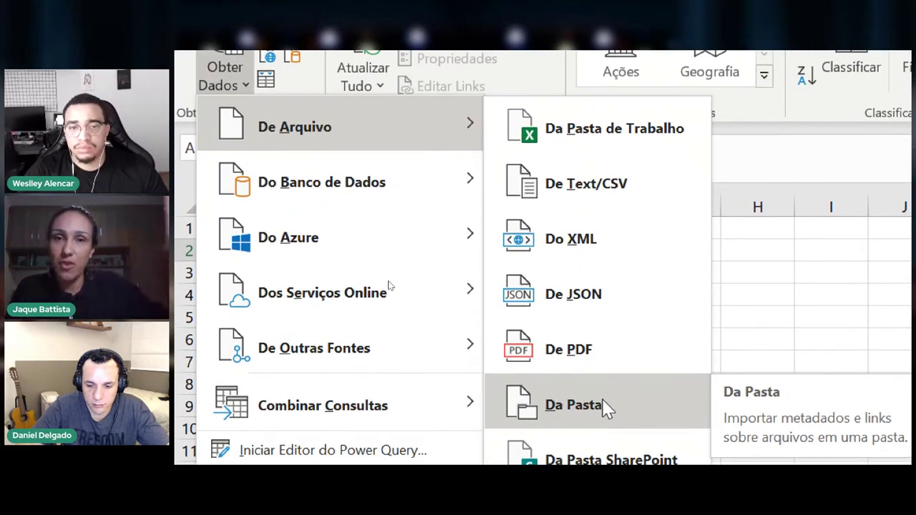
{"action": "left_click", "coordinate": [605, 406]}
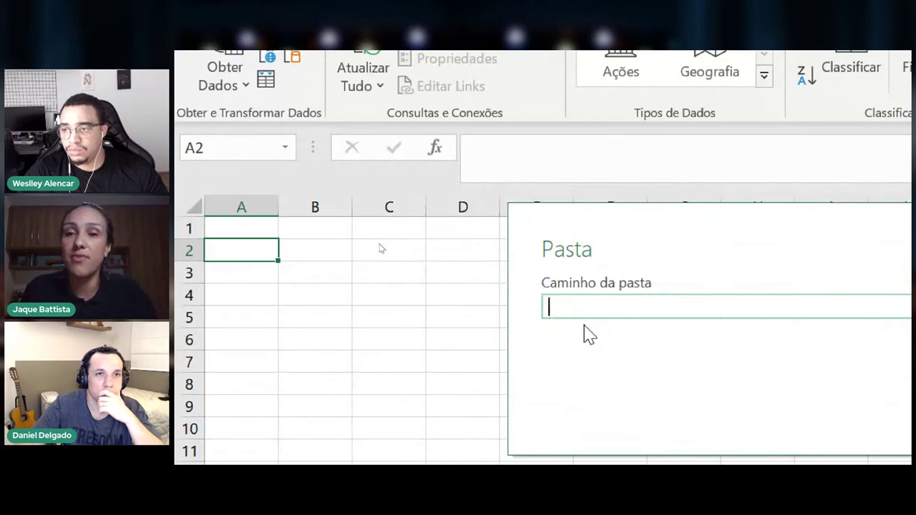
{"action": "left_click_drag", "start_coordinate": [707, 237], "coordinate": [472, 165]}
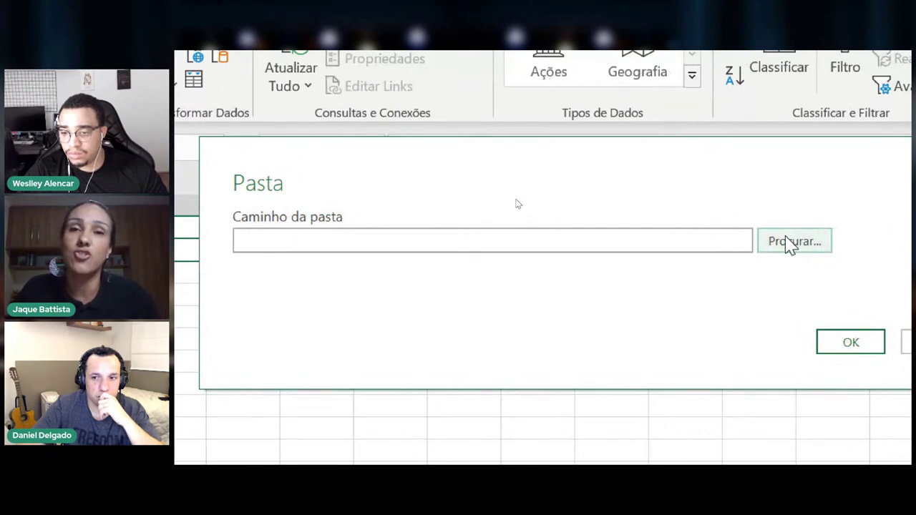
{"action": "left_click", "coordinate": [790, 243]}
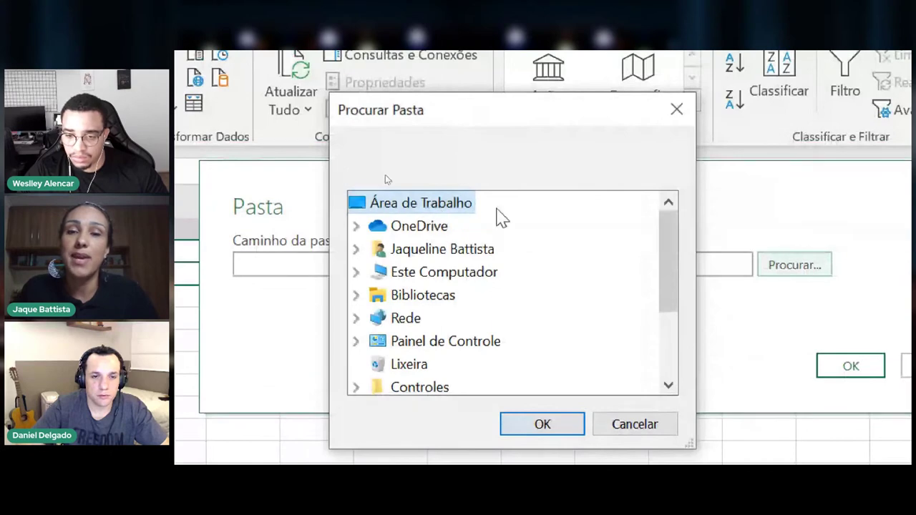
Step: Set MATERIAIS\ExcelXPBI\Excel as the import folder and confirm to preview its VENDAS files
{"action": "scroll", "coordinate": [664, 313], "scroll_direction": "down", "scroll_amount": 2}
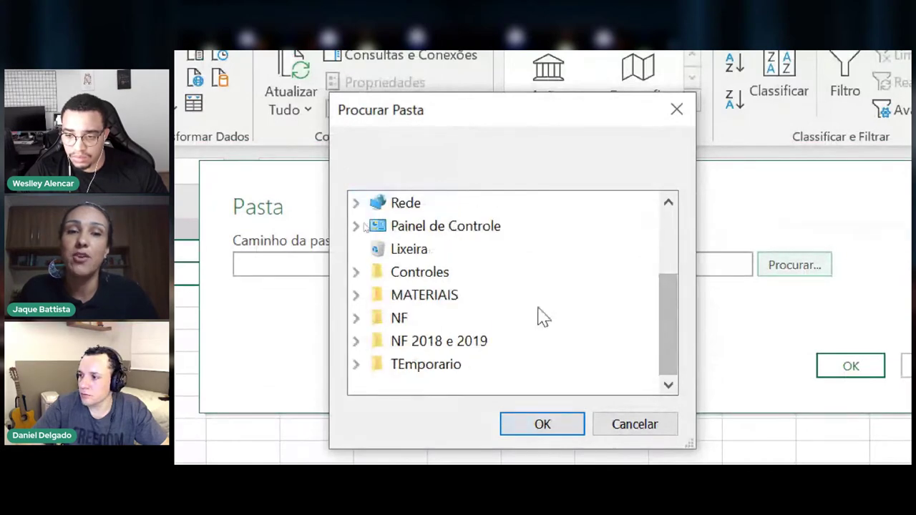
{"action": "double_click", "coordinate": [417, 296]}
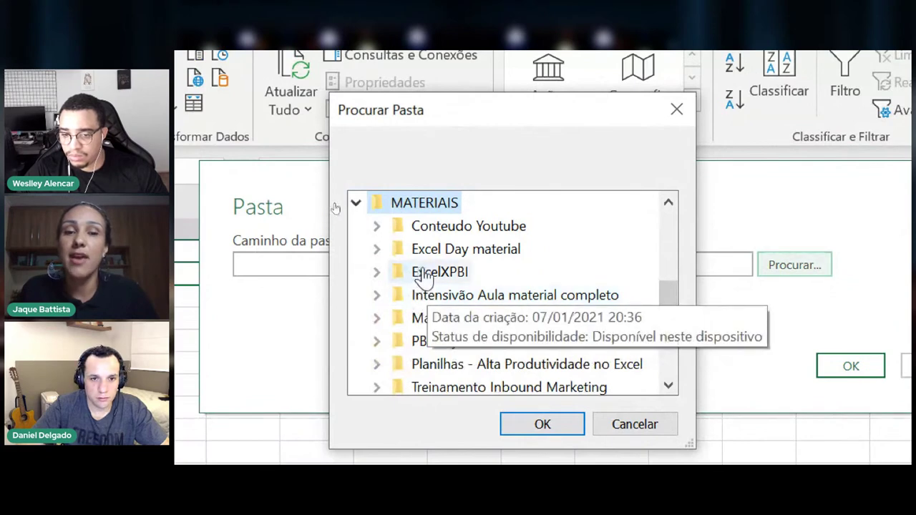
{"action": "scroll", "coordinate": [423, 279], "scroll_direction": "down", "scroll_amount": 1}
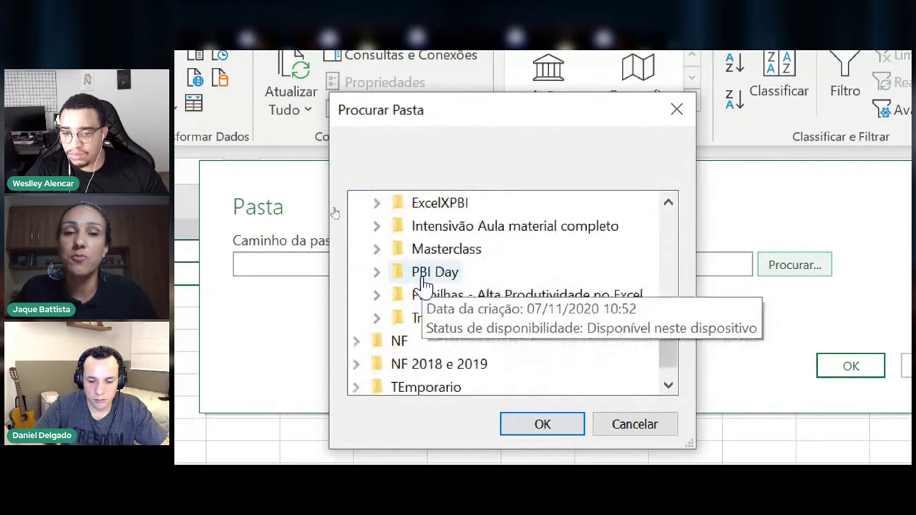
{"action": "scroll", "coordinate": [449, 271], "scroll_direction": "up", "scroll_amount": 1}
{"action": "left_click", "coordinate": [437, 276]}
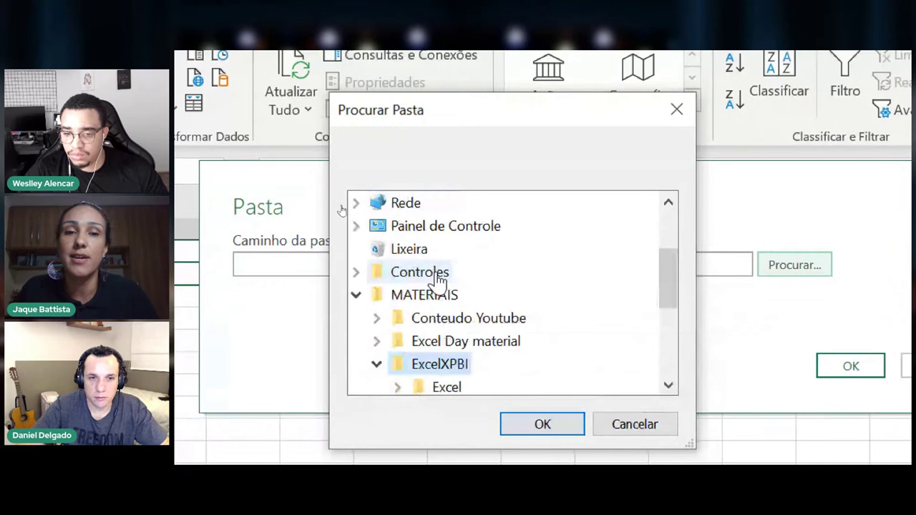
{"action": "scroll", "coordinate": [465, 294], "scroll_direction": "down", "scroll_amount": 1}
{"action": "scroll", "coordinate": [494, 293], "scroll_direction": "down", "scroll_amount": 1}
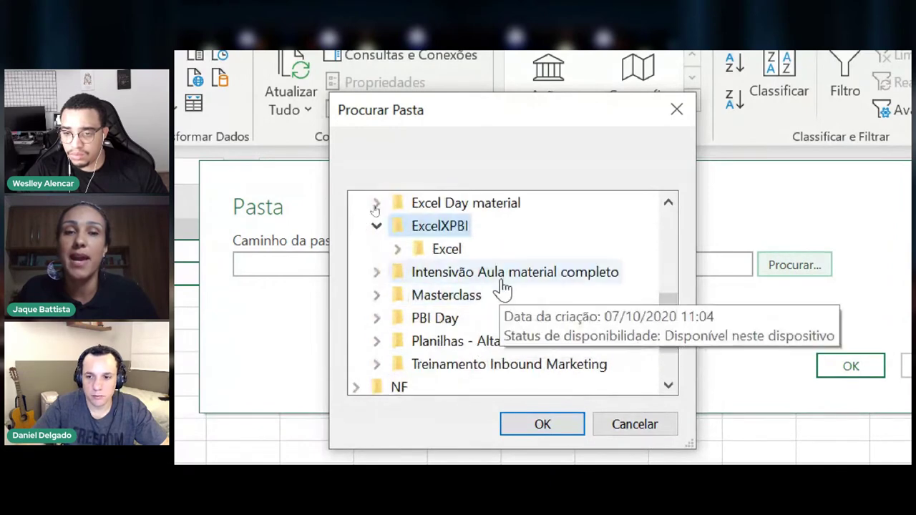
{"action": "left_click", "coordinate": [443, 252]}
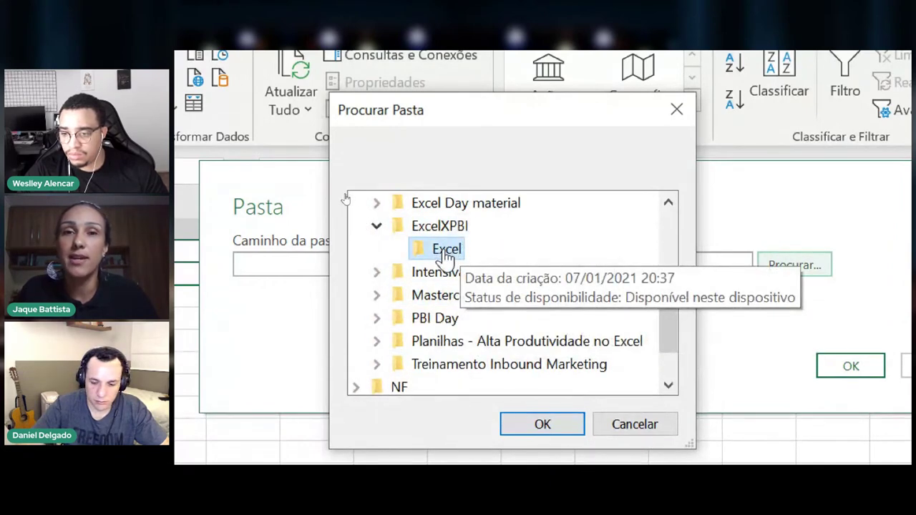
{"action": "left_click", "coordinate": [544, 426]}
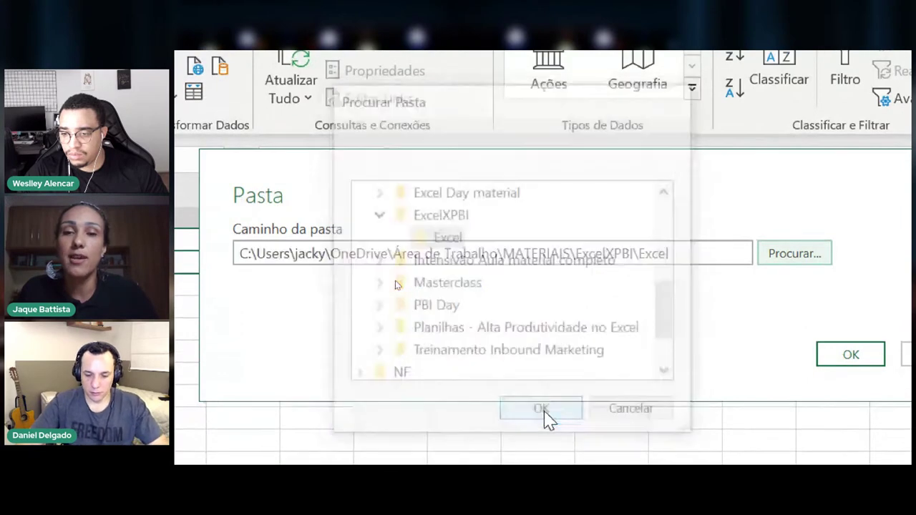
{"action": "mouse_move", "coordinate": [668, 254]}
{"action": "left_mouse_down"}
{"action": "mouse_move", "coordinate": [309, 262]}
{"action": "mouse_move", "coordinate": [273, 272]}
{"action": "left_mouse_up"}
{"action": "key", "text": "ctrl+c"}
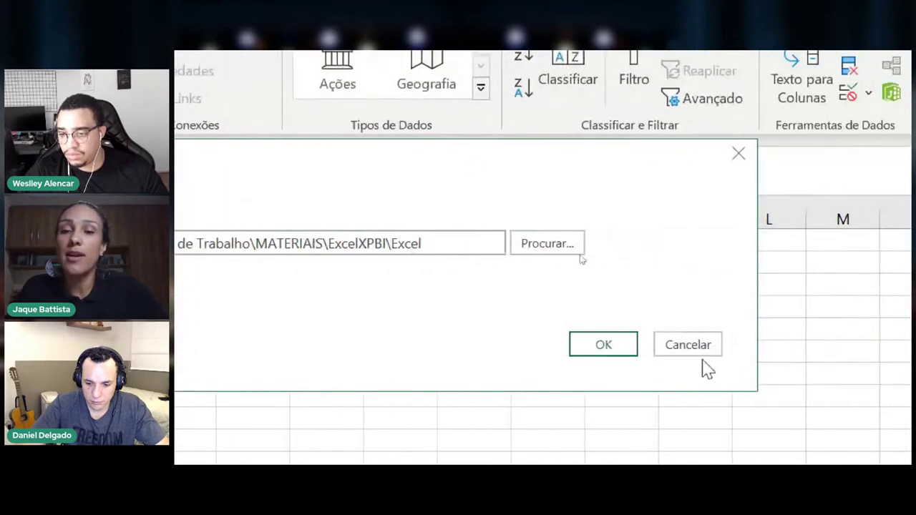
{"action": "left_click", "coordinate": [840, 345]}
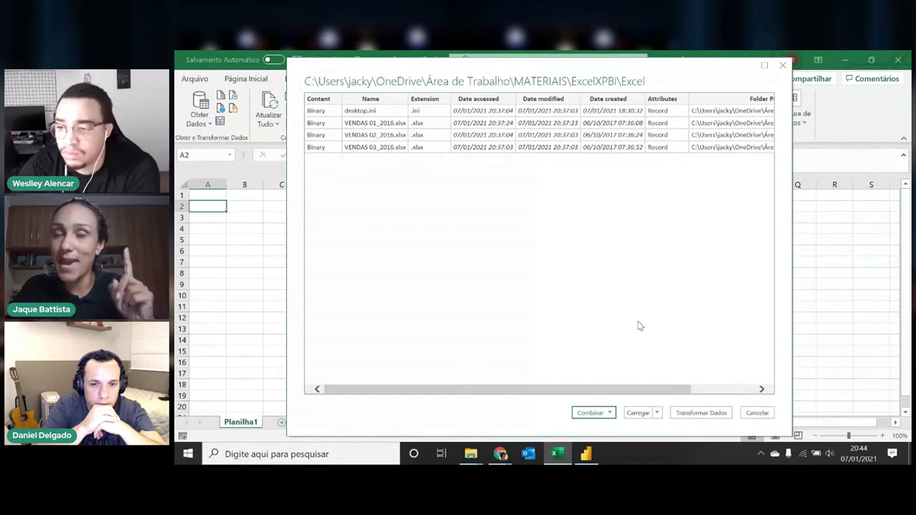
Step: Switch from Excel's folder file preview over to Power BI Desktop
{"action": "left_click", "coordinate": [594, 456]}
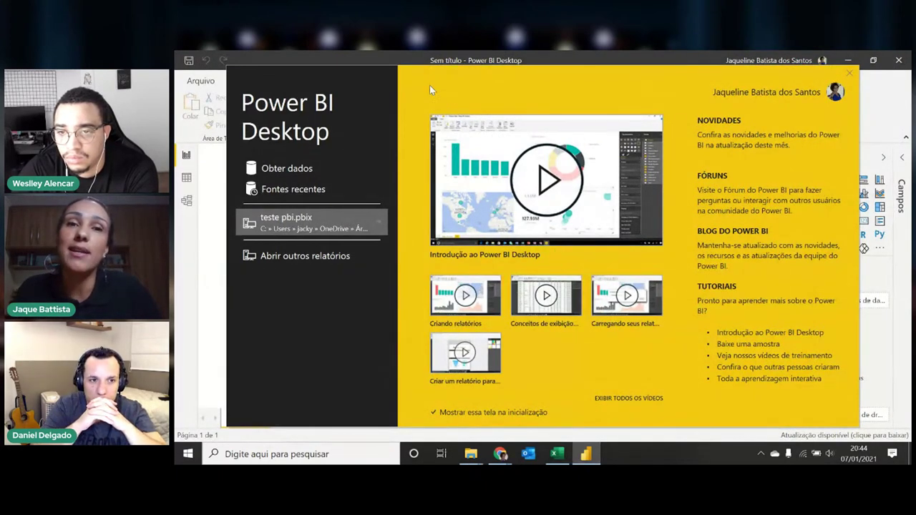
Step: Pick the Pasta (folder) source from the full Obter dados list and connect to it
{"action": "left_click", "coordinate": [304, 173]}
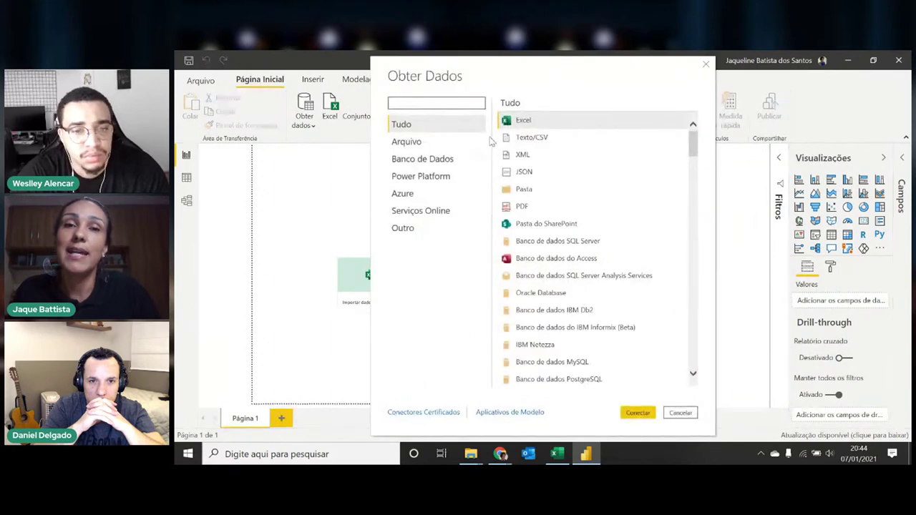
{"action": "left_click_drag", "start_coordinate": [538, 71], "coordinate": [507, 80]}
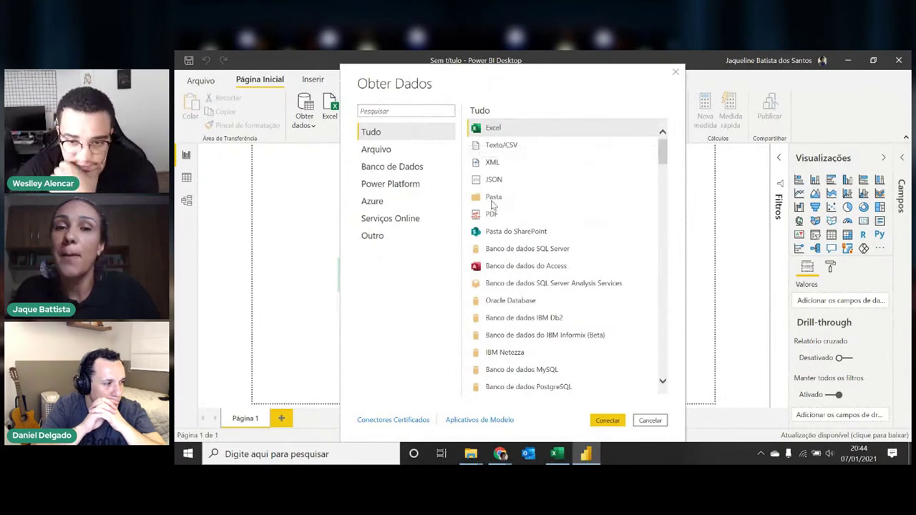
{"action": "left_click", "coordinate": [499, 201]}
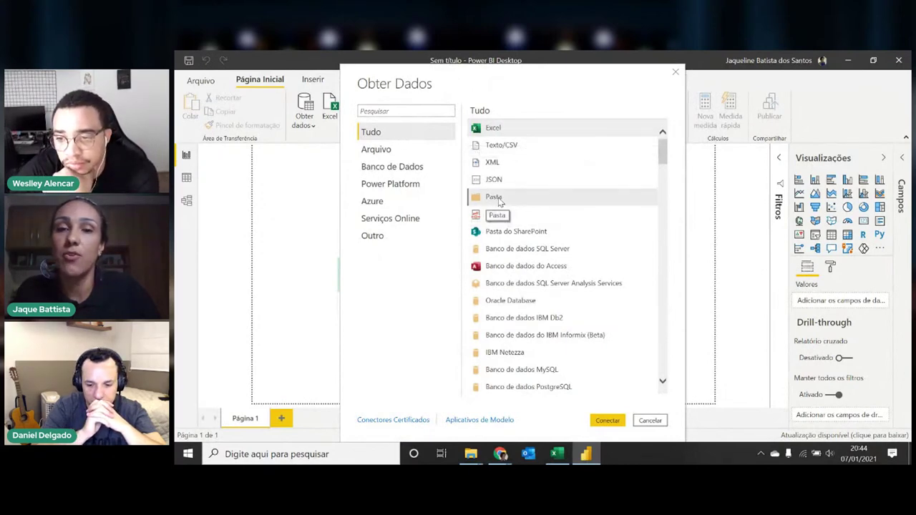
{"action": "left_click", "coordinate": [601, 422]}
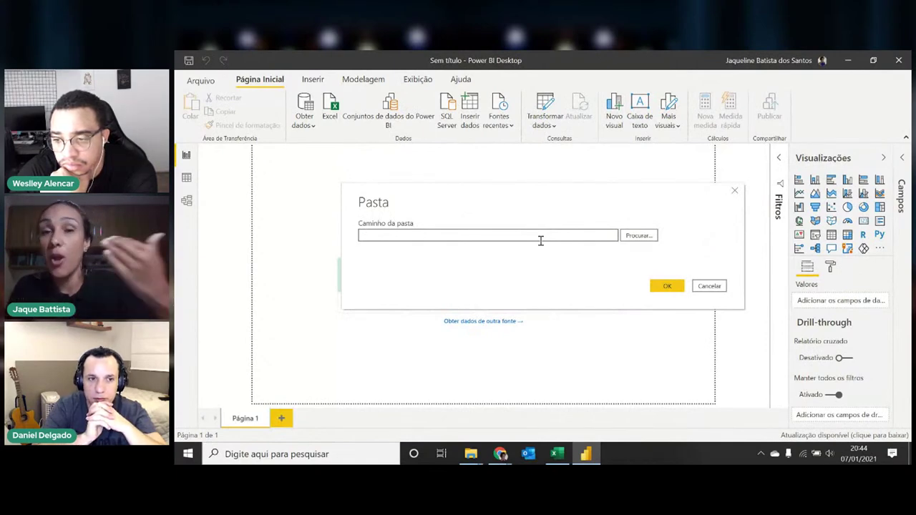
Step: Paste the MATERIAIS\ExcelXPBI\Excel folder path into Caminho da pasta and confirm it
{"action": "key", "text": "ctrl+v"}
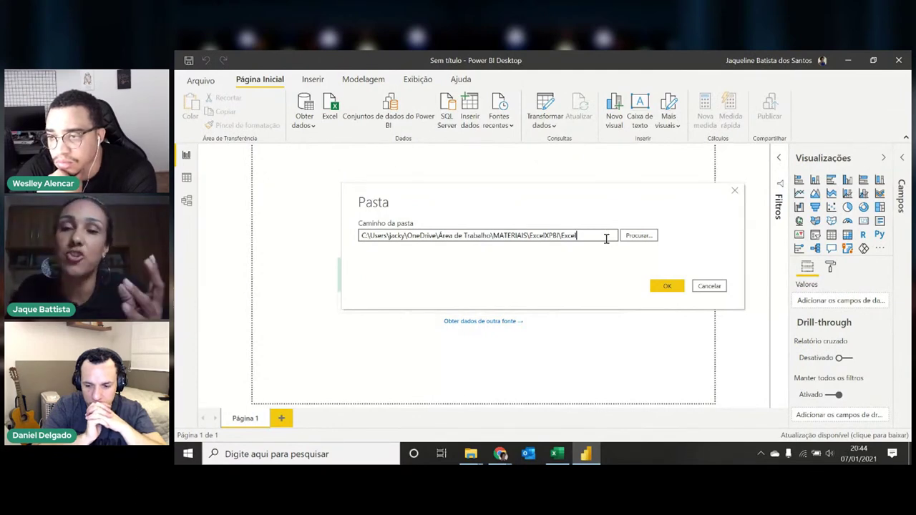
{"action": "left_click", "coordinate": [664, 287]}
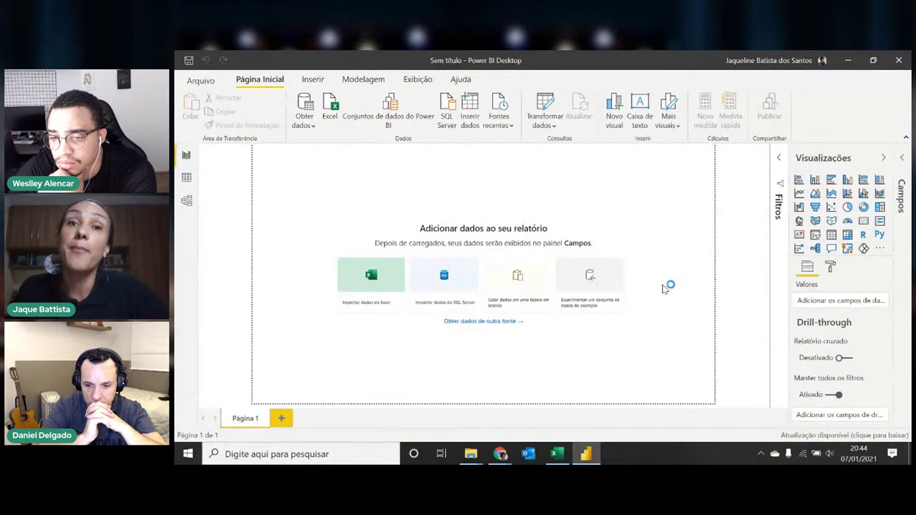
Step: Load desktop.ini and VENDAS 01–03_2016.xlsx into the Power Query Editor via Transformar Dados
{"action": "left_click_drag", "start_coordinate": [660, 69], "coordinate": [633, 75]}
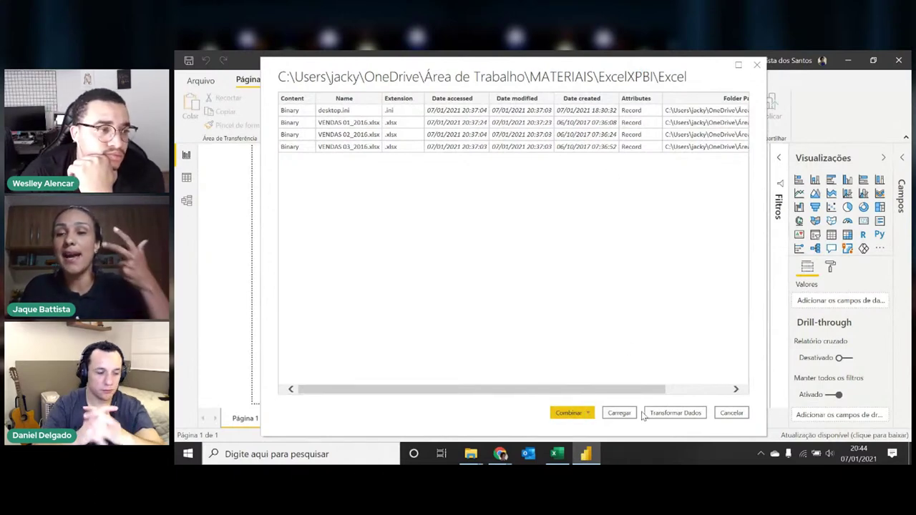
{"action": "left_click", "coordinate": [684, 416]}
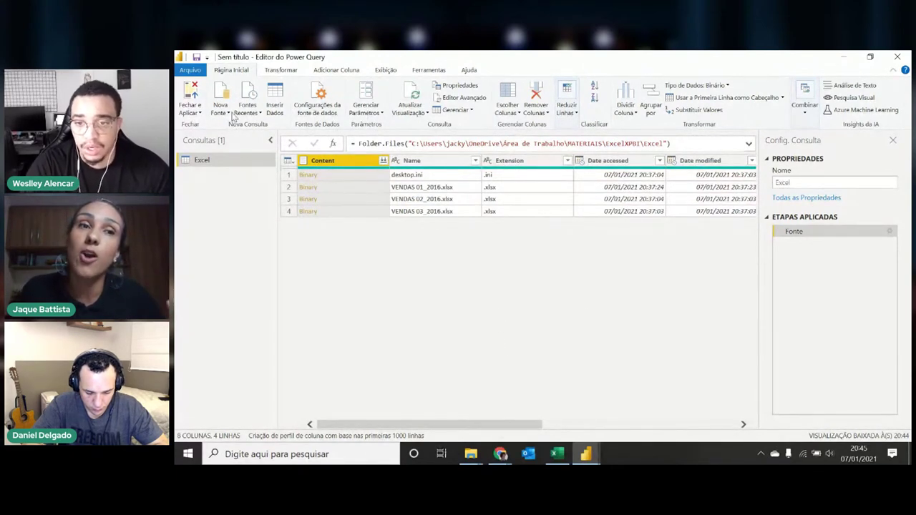
Step: Browse the Transformar, Adicionar Coluna, Exibição and Ferramentas ribbon tabs, then return to Excel
{"action": "left_click", "coordinate": [280, 72]}
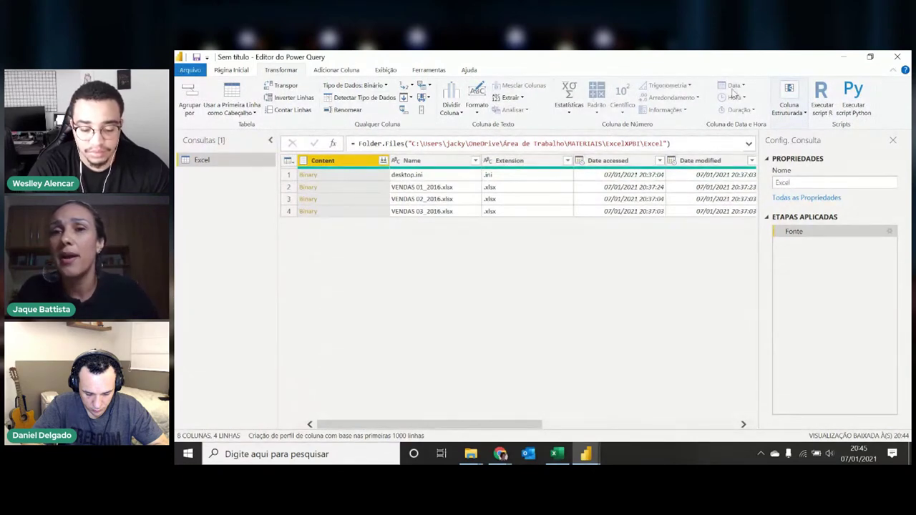
{"action": "left_click", "coordinate": [338, 69]}
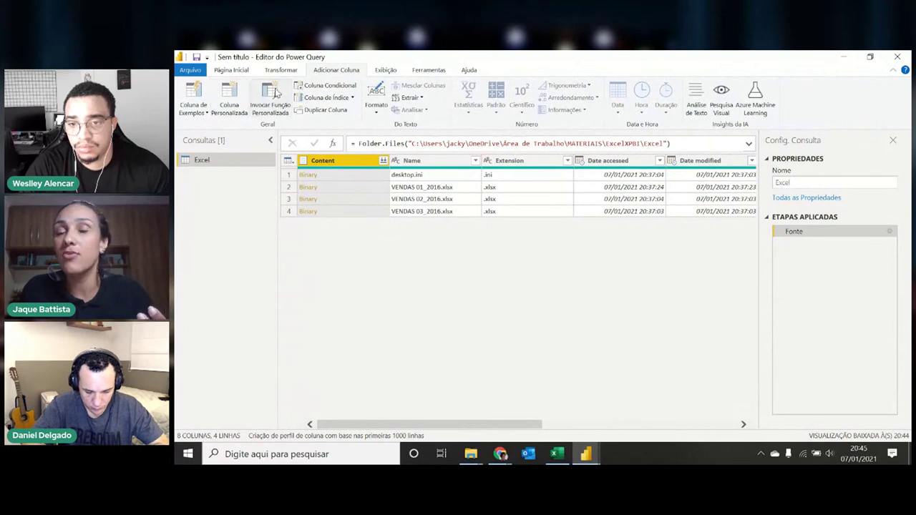
{"action": "left_click", "coordinate": [386, 70]}
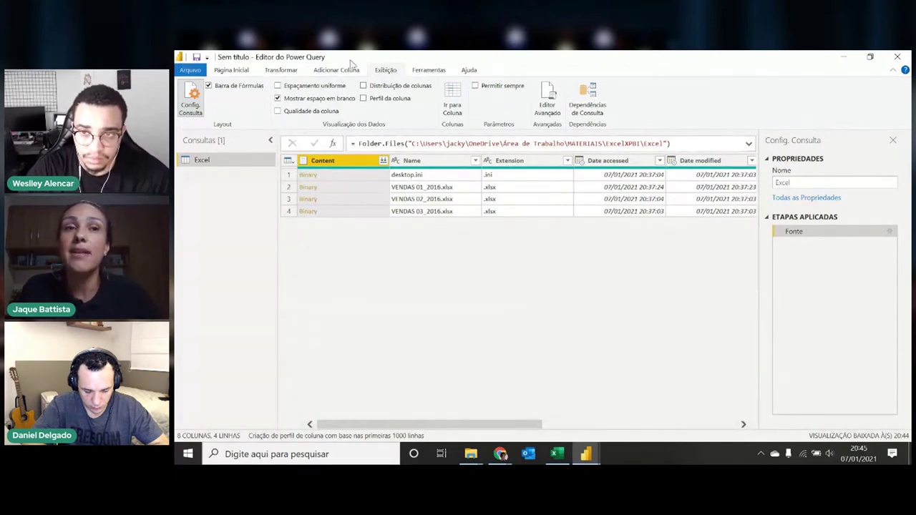
{"action": "left_click", "coordinate": [437, 72]}
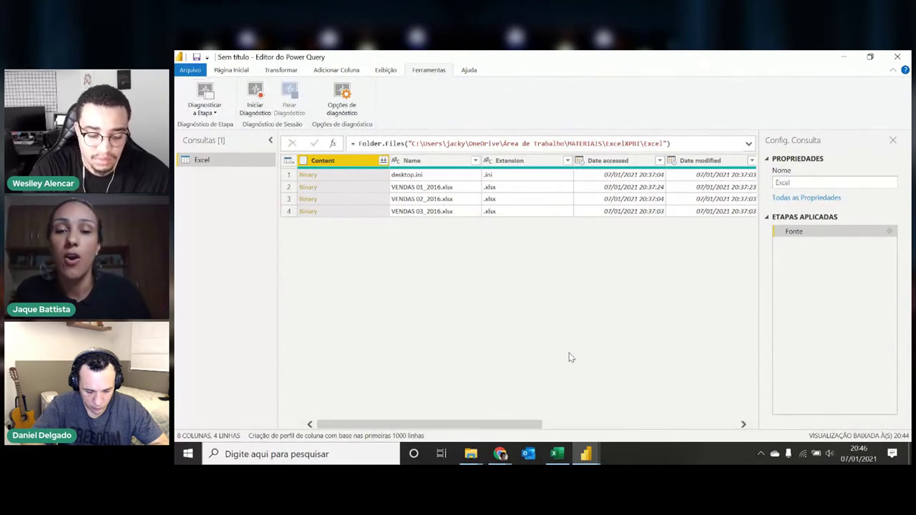
{"action": "left_click", "coordinate": [564, 456]}
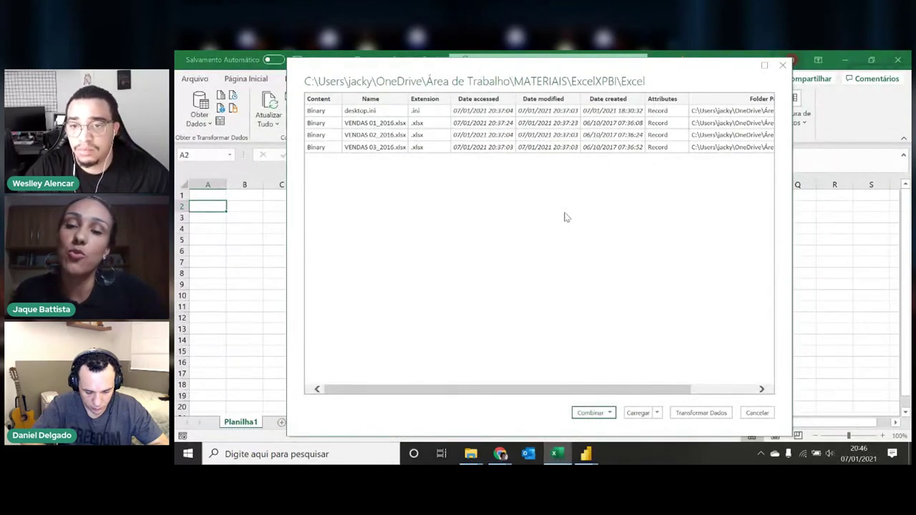
Step: Open the folder's Folder.Files list in Excel's Power Query Editor via Transformar Dados
{"action": "left_click", "coordinate": [699, 414]}
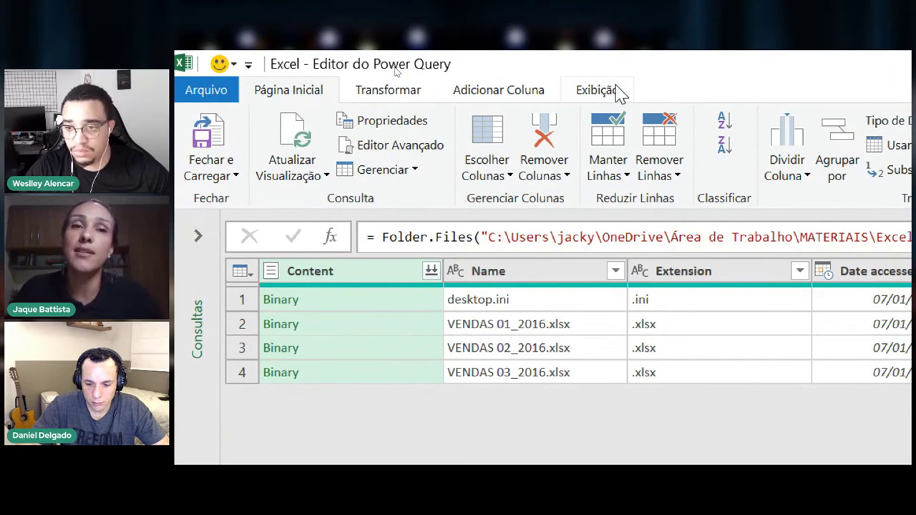
{"action": "double_click", "coordinate": [479, 70]}
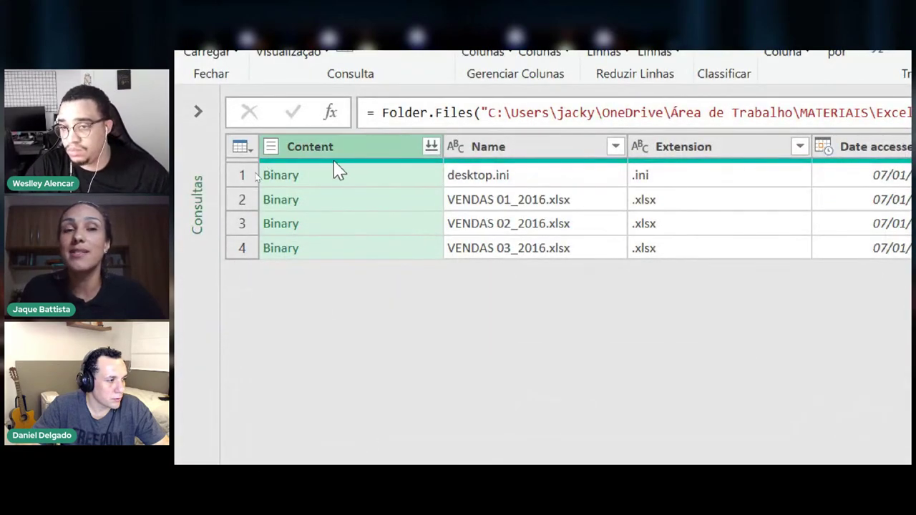
{"action": "mouse_move", "coordinate": [358, 170]}
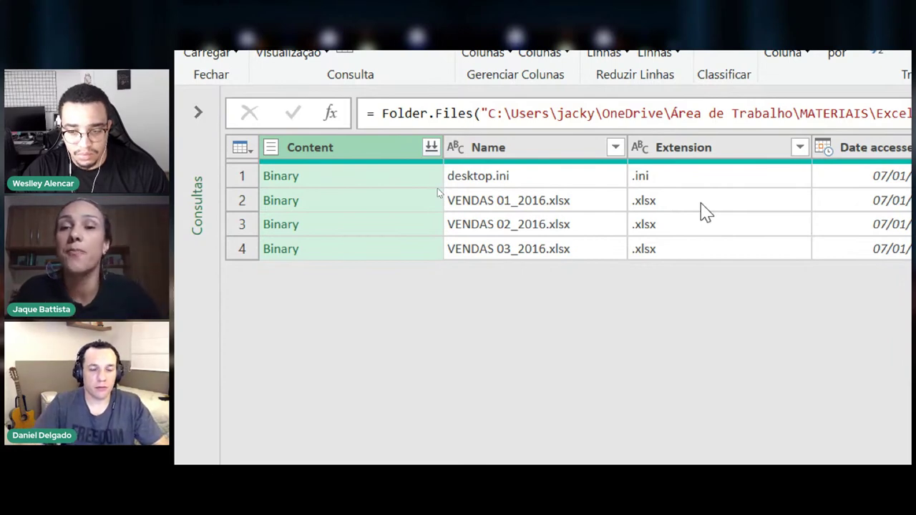
{"action": "left_click", "coordinate": [704, 209]}
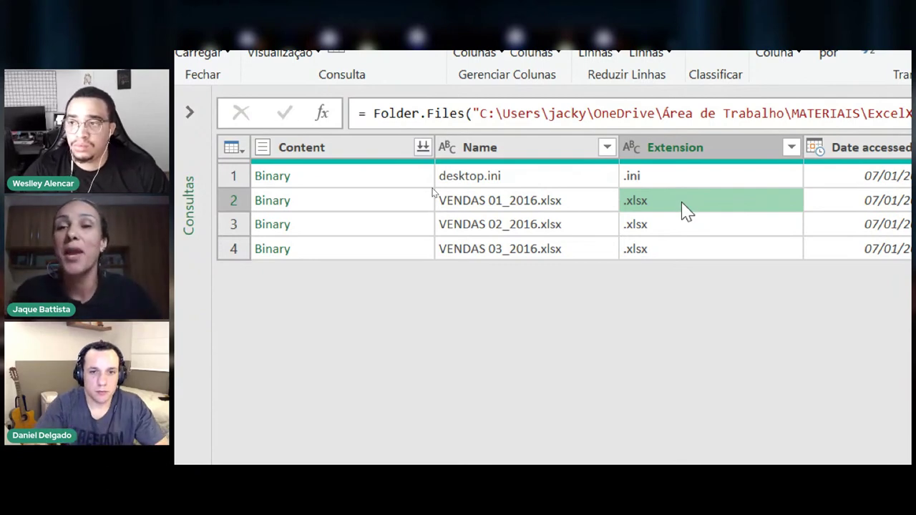
Step: Filter Extension to equal .xlsx, dropping desktop.ini and keeping the three VENDAS workbooks
{"action": "right_click", "coordinate": [682, 202]}
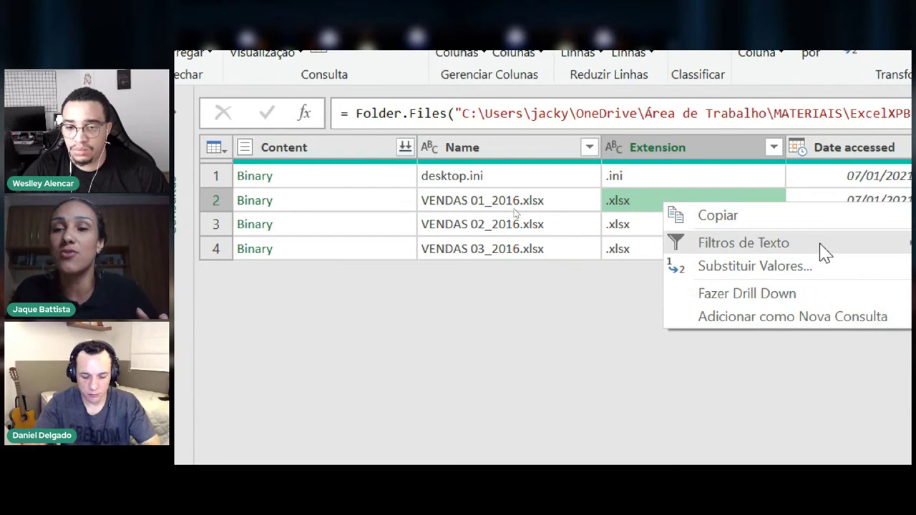
{"action": "mouse_move", "coordinate": [824, 250]}
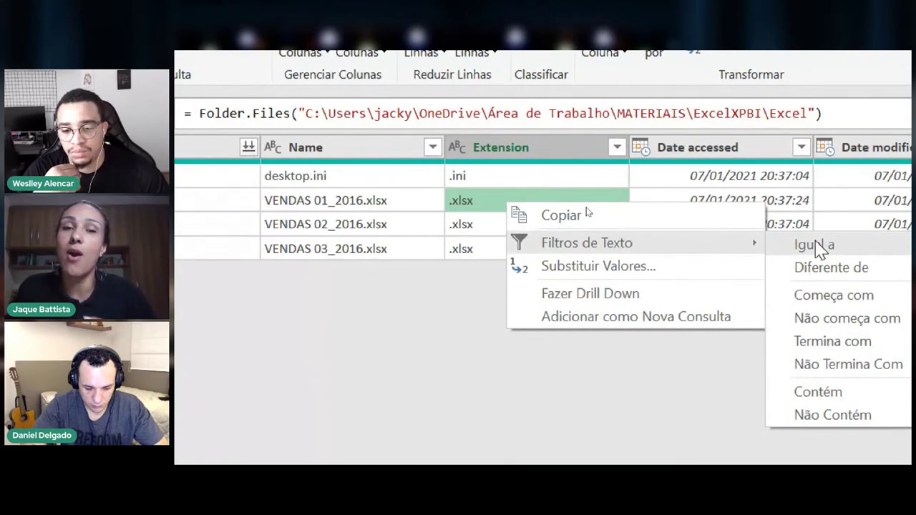
{"action": "left_click", "coordinate": [815, 246]}
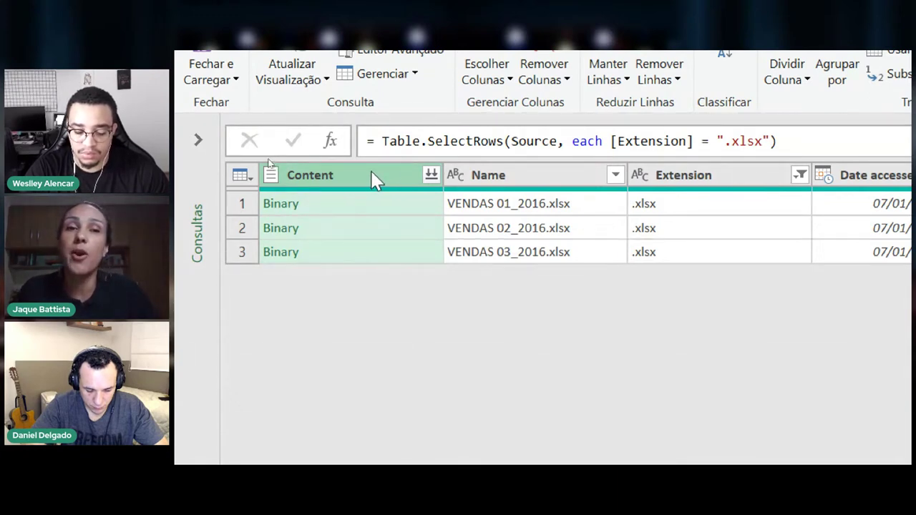
Step: Keep only the Content column with Remover Outras Colunas
{"action": "right_click", "coordinate": [365, 180]}
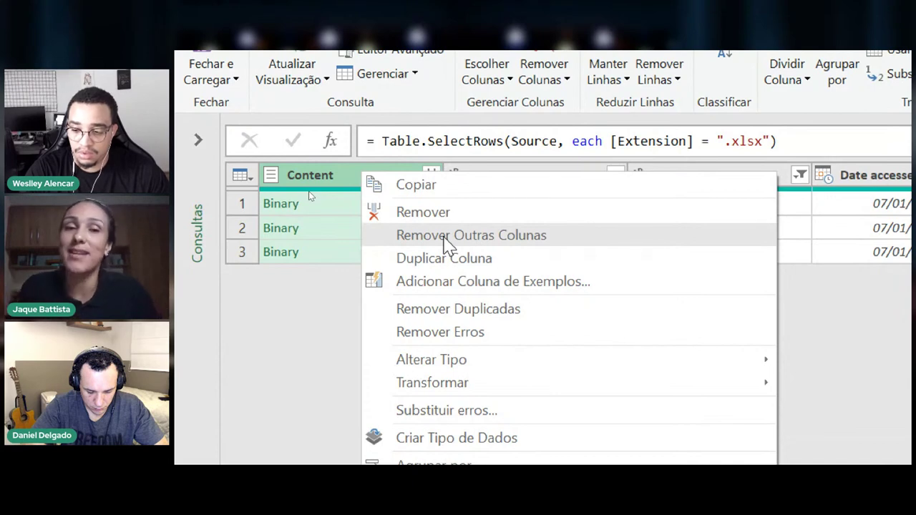
{"action": "left_click", "coordinate": [300, 176]}
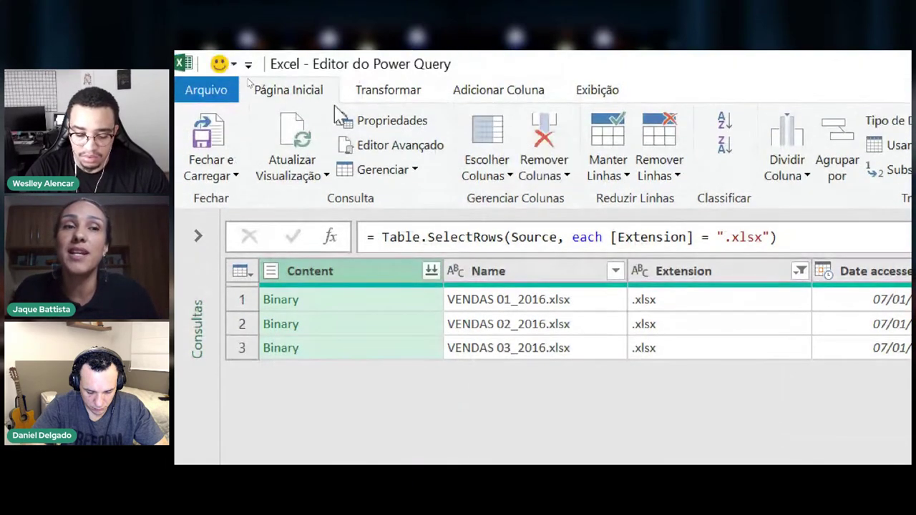
{"action": "left_click", "coordinate": [566, 176]}
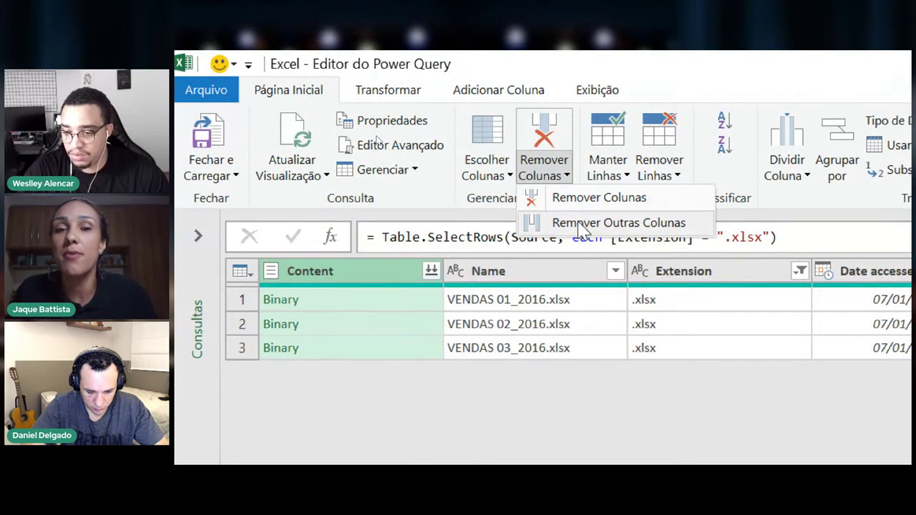
{"action": "left_click", "coordinate": [580, 223]}
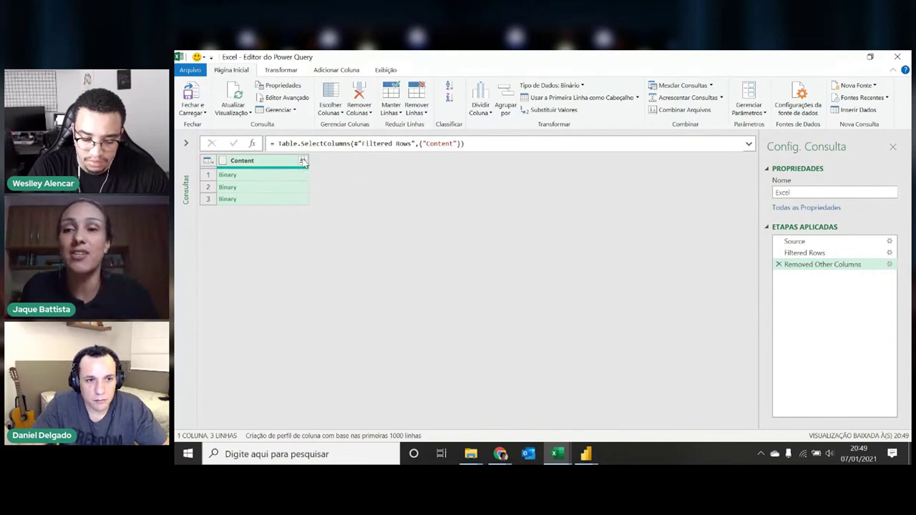
Step: Combine the TbVendasCarro table from all three workbooks into one 51-row table
{"action": "left_click", "coordinate": [303, 162]}
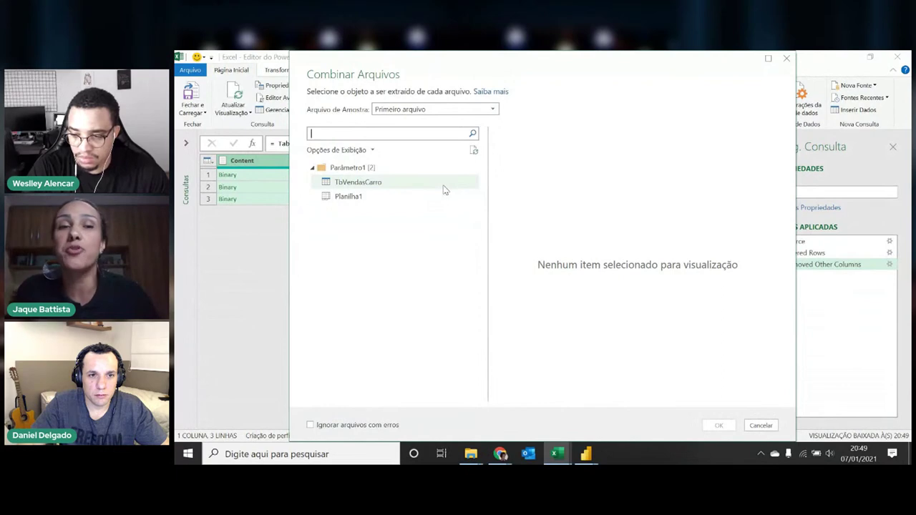
{"action": "left_click", "coordinate": [404, 188]}
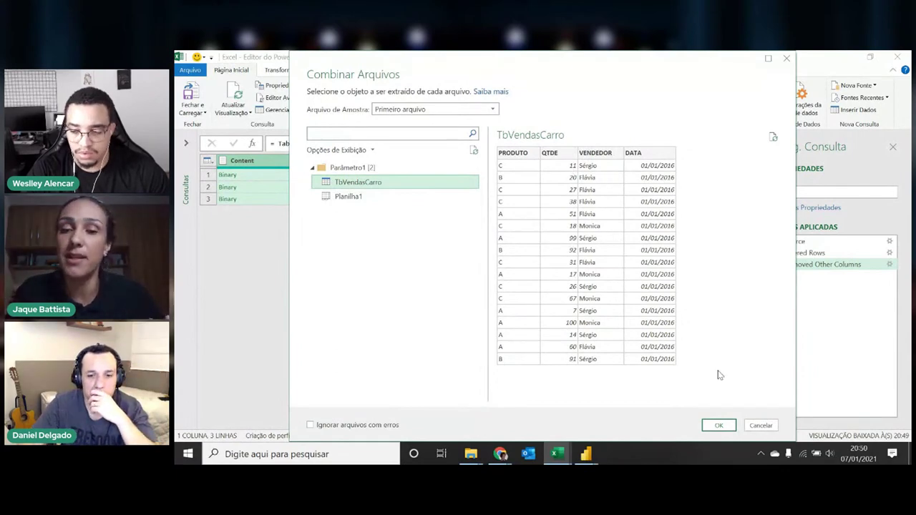
{"action": "left_click", "coordinate": [719, 426]}
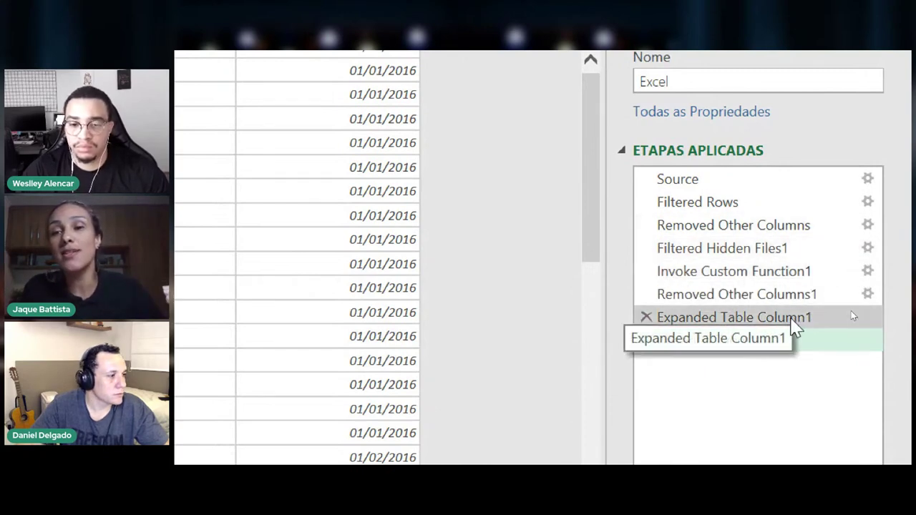
Step: Step back through the applied steps to Source and forward to Changed Type, then list DATA's dates
{"action": "left_click", "coordinate": [792, 321]}
{"action": "left_click", "coordinate": [790, 296]}
{"action": "left_click", "coordinate": [772, 270]}
{"action": "left_click", "coordinate": [761, 228]}
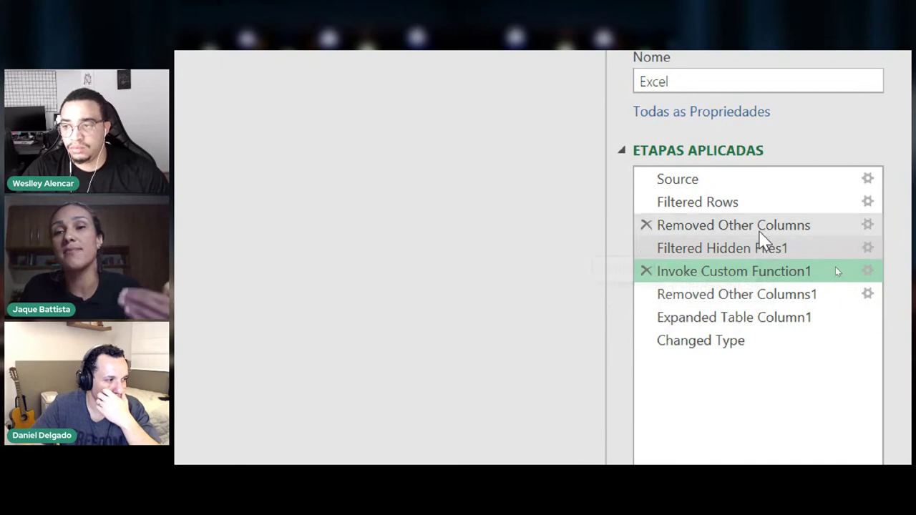
{"action": "left_click", "coordinate": [730, 180]}
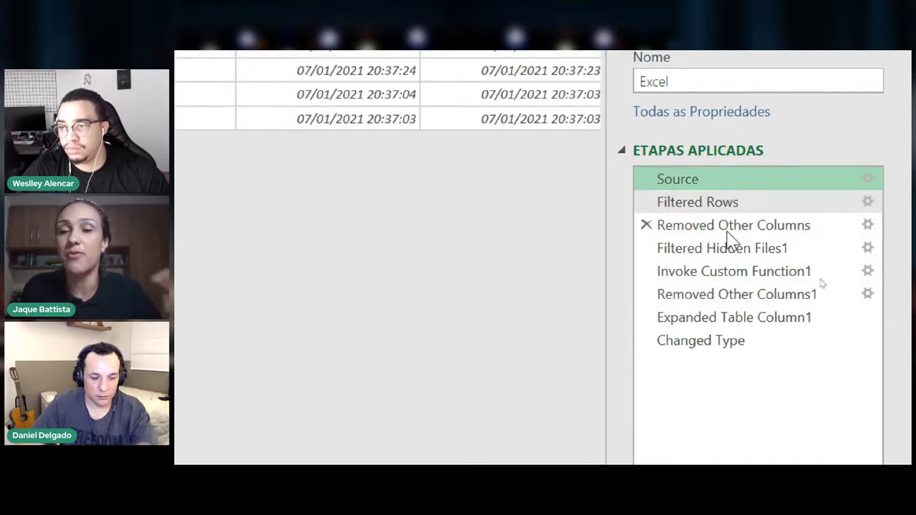
{"action": "left_click", "coordinate": [742, 342]}
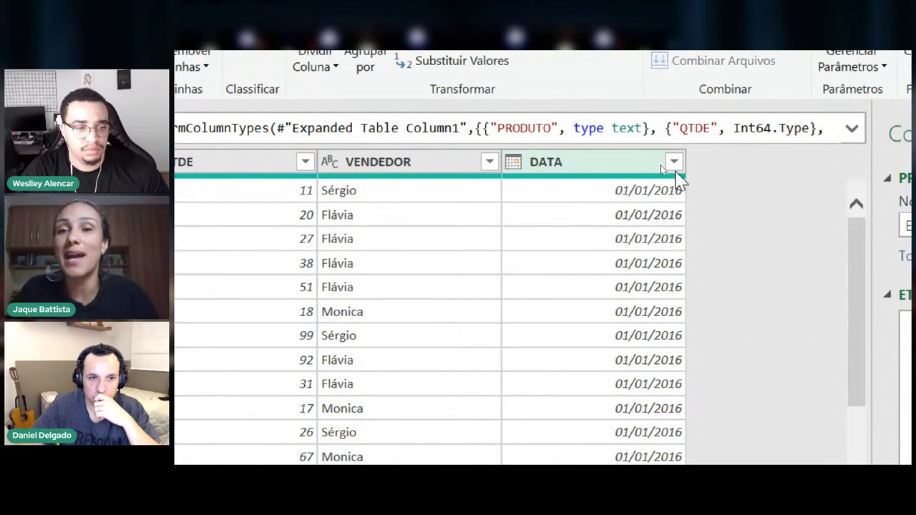
{"action": "left_click", "coordinate": [672, 163]}
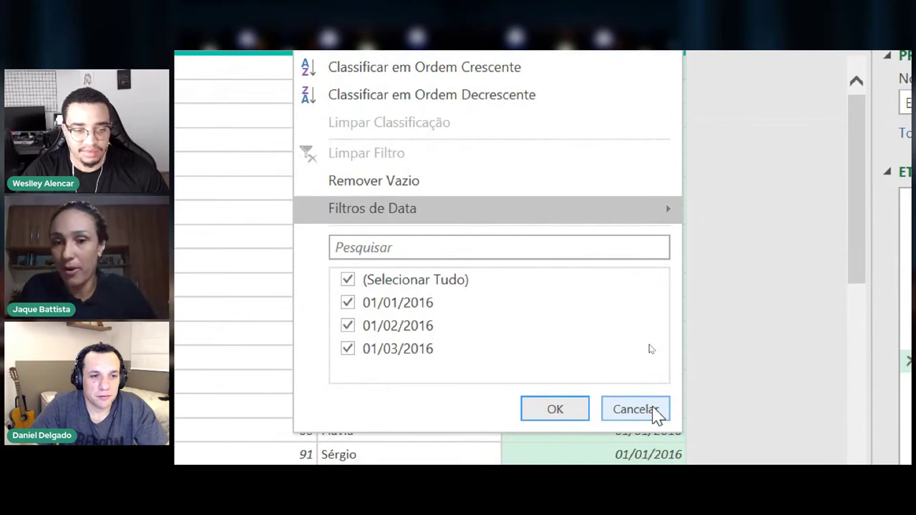
Step: Cancel the DATA filter so all dates from 01/01/2016 to 01/03/2016 remain
{"action": "left_click", "coordinate": [655, 409]}
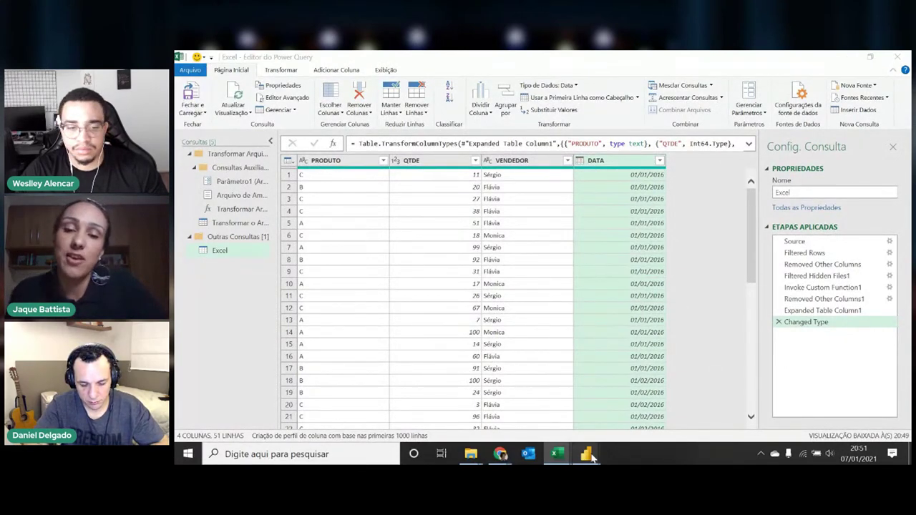
Step: Bring Power BI's query editor forward and open the options for the .xlsx Extension value
{"action": "mouse_move", "coordinate": [591, 455]}
{"action": "left_click", "coordinate": [595, 411]}
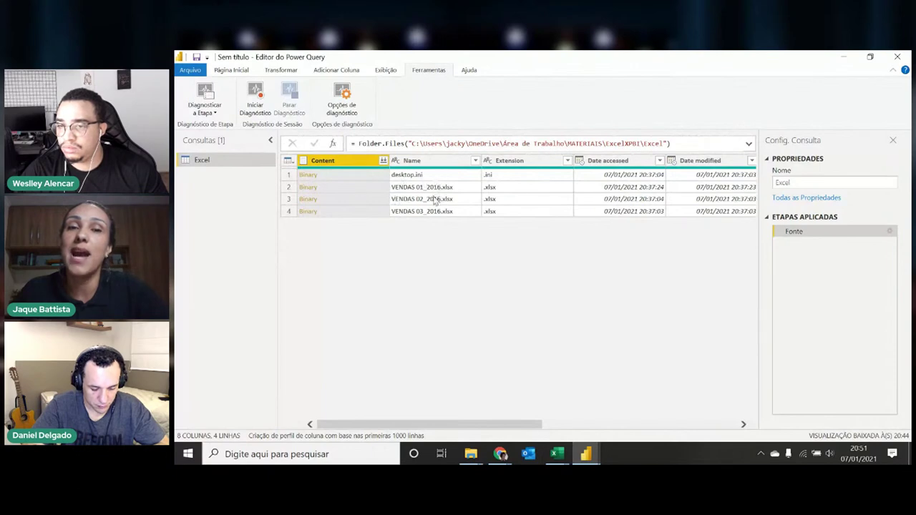
{"action": "right_click", "coordinate": [512, 190]}
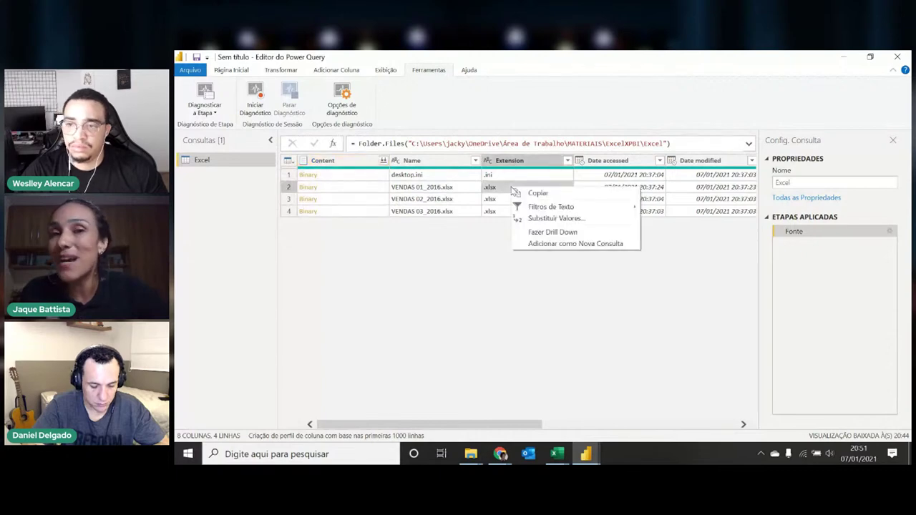
{"action": "mouse_move", "coordinate": [573, 208]}
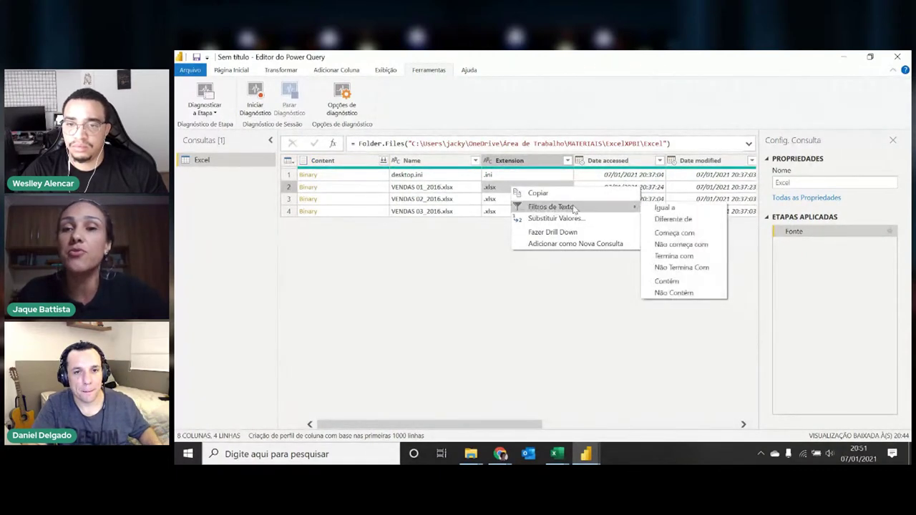
Step: Filter the Extension column to keep only rows equal to .xlsx
{"action": "left_click", "coordinate": [665, 208]}
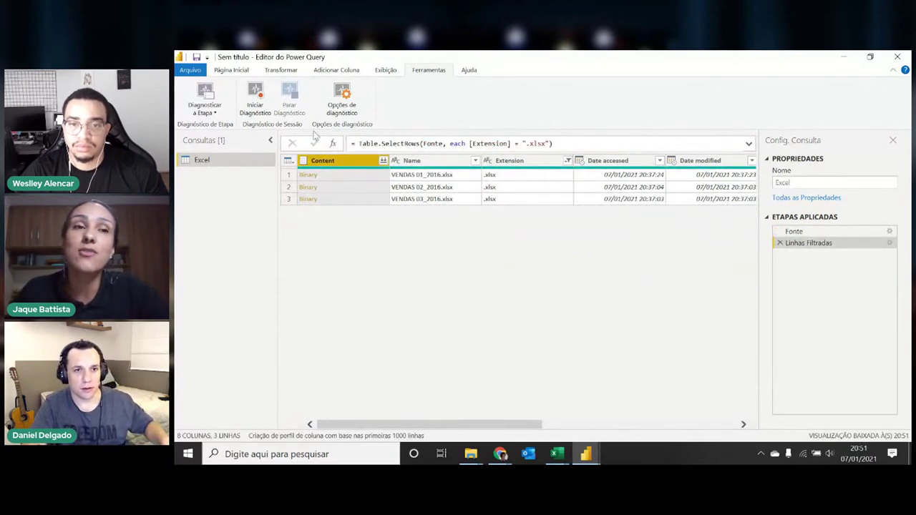
{"action": "left_click", "coordinate": [243, 70]}
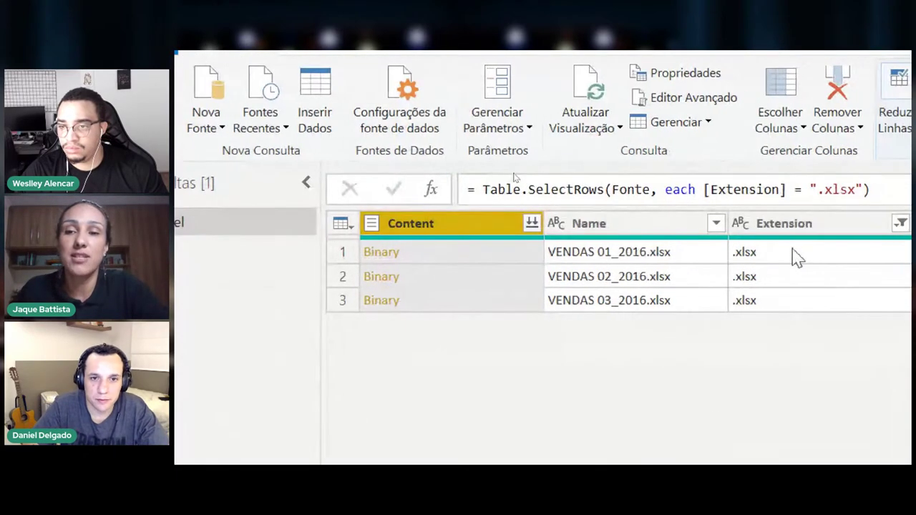
{"action": "right_click", "coordinate": [797, 261]}
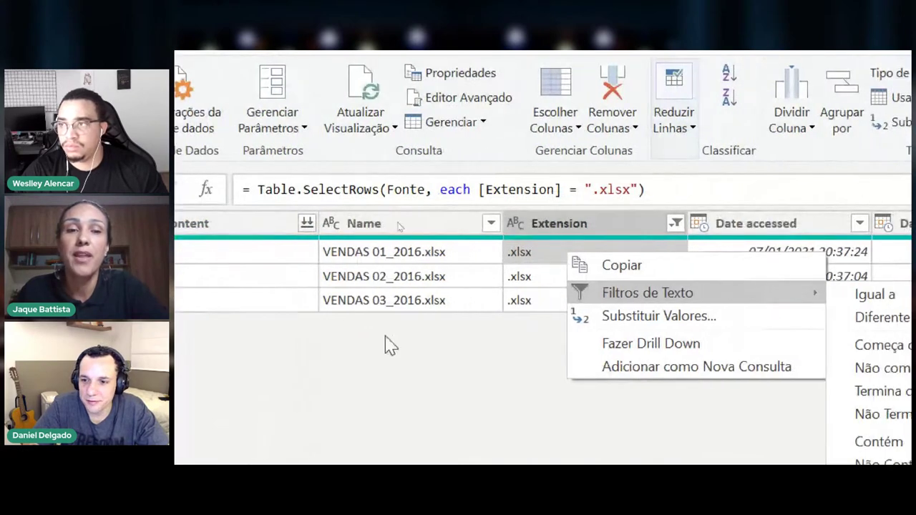
{"action": "left_click", "coordinate": [380, 358]}
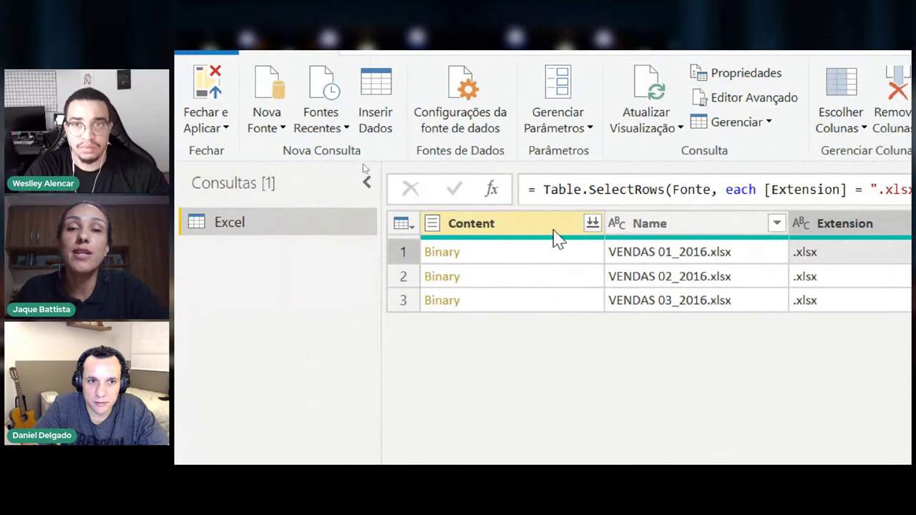
Step: Remove all columns except Content, leaving the three .xlsx file binaries
{"action": "left_click", "coordinate": [536, 227]}
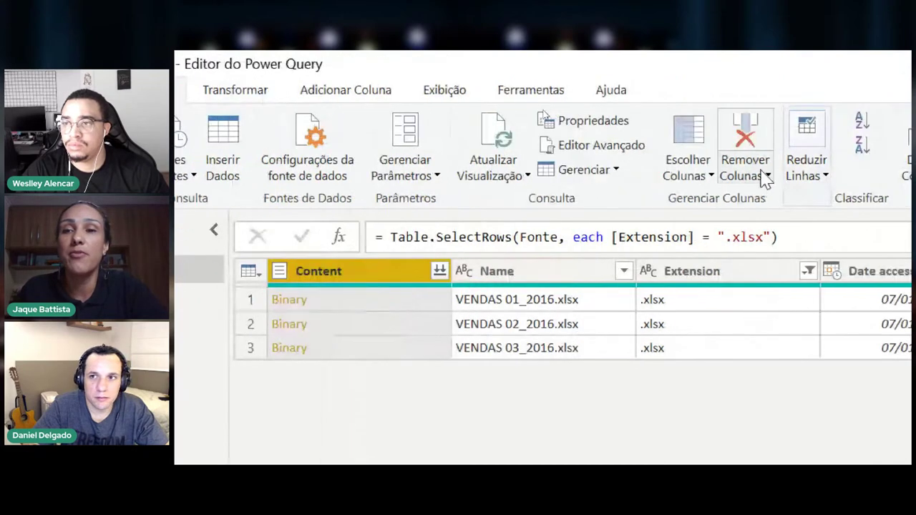
{"action": "left_click", "coordinate": [765, 179]}
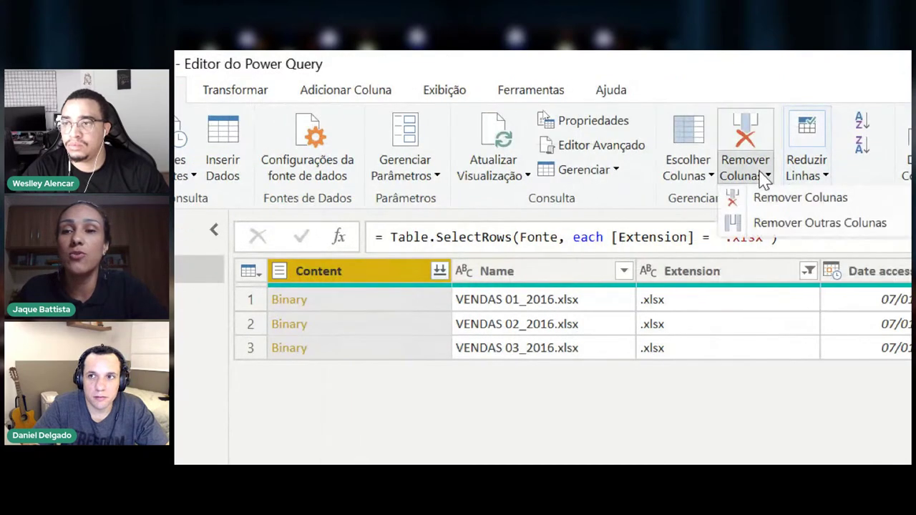
{"action": "left_click", "coordinate": [785, 224]}
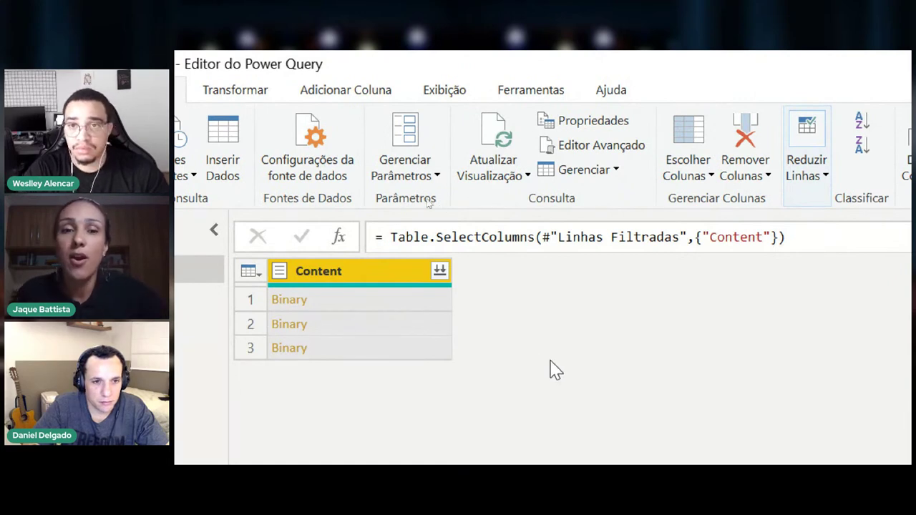
{"action": "left_click", "coordinate": [440, 271]}
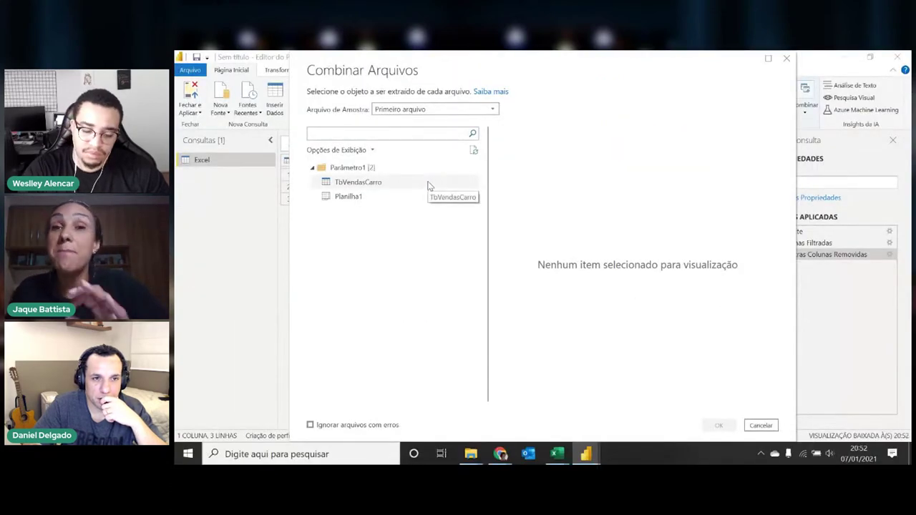
Step: Combine the TbVendasCarro table from all three VENDAS files into one 51-row table
{"action": "left_click", "coordinate": [428, 186]}
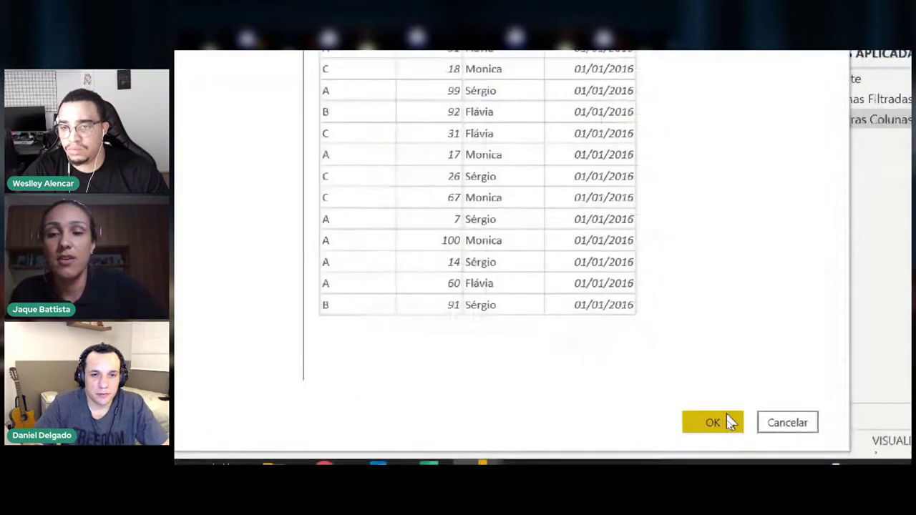
{"action": "left_click", "coordinate": [726, 425]}
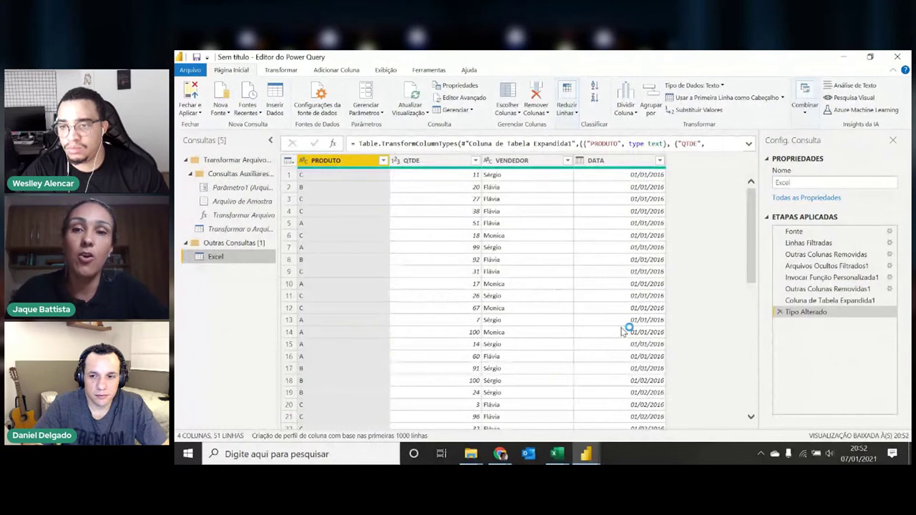
{"action": "left_click", "coordinate": [659, 160]}
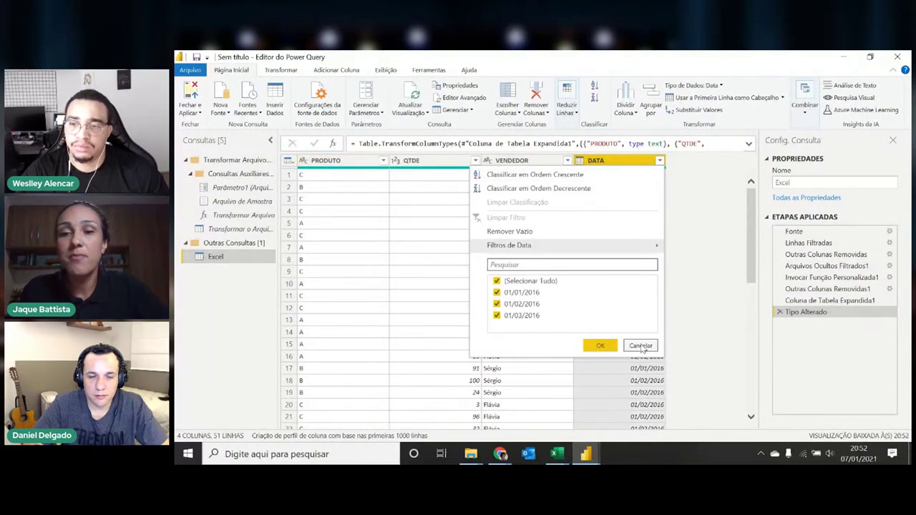
Step: Cancel the DATA filter unchanged and bring up the Adicionar Coluna commands
{"action": "left_click", "coordinate": [640, 345]}
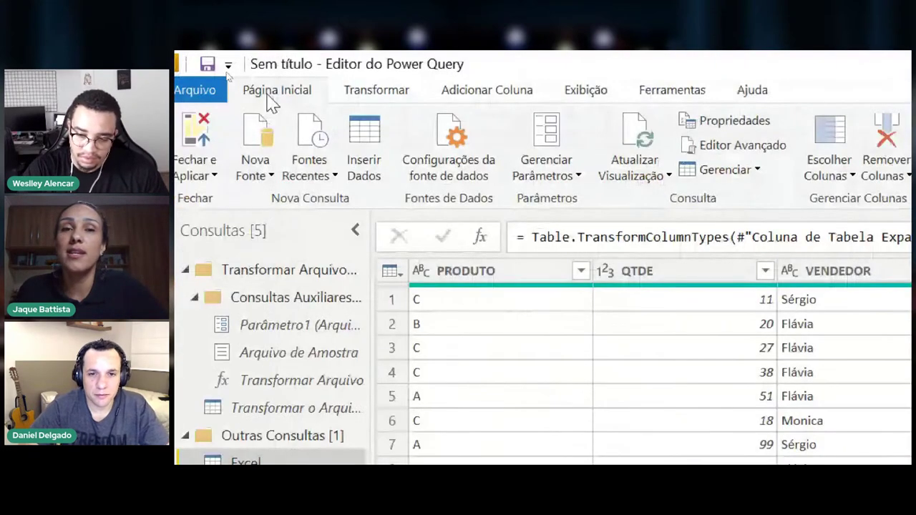
{"action": "left_click", "coordinate": [378, 103]}
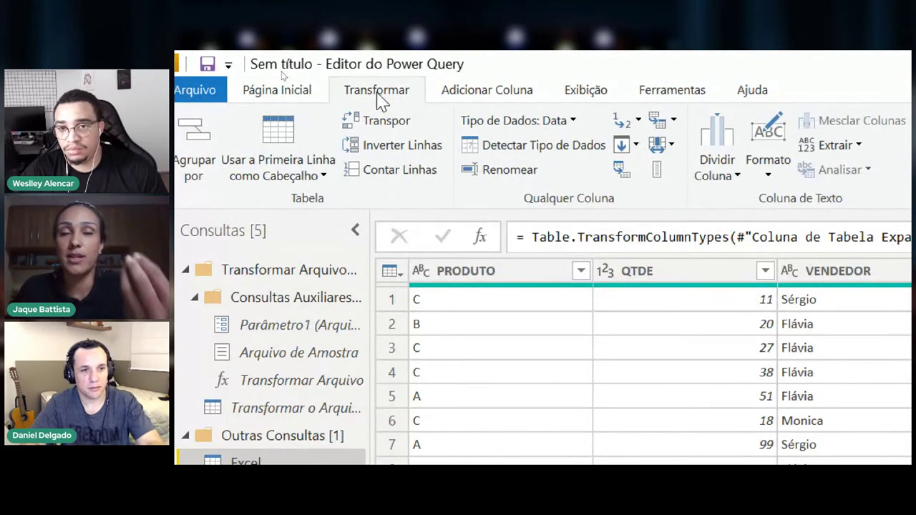
{"action": "left_click", "coordinate": [472, 94]}
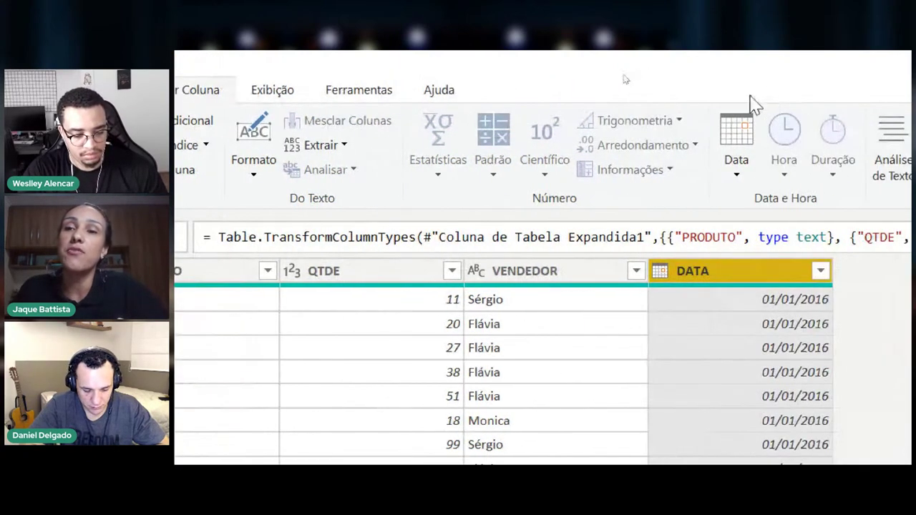
Step: Add a Nome do Mês column from DATA, showing janeiro and fevereiro
{"action": "left_click", "coordinate": [735, 177]}
{"action": "mouse_move", "coordinate": [808, 311]}
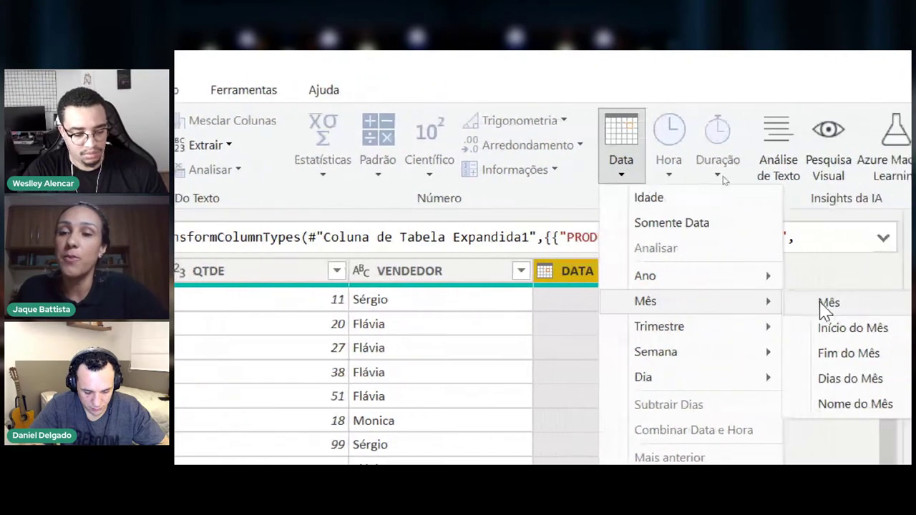
{"action": "left_click", "coordinate": [782, 412]}
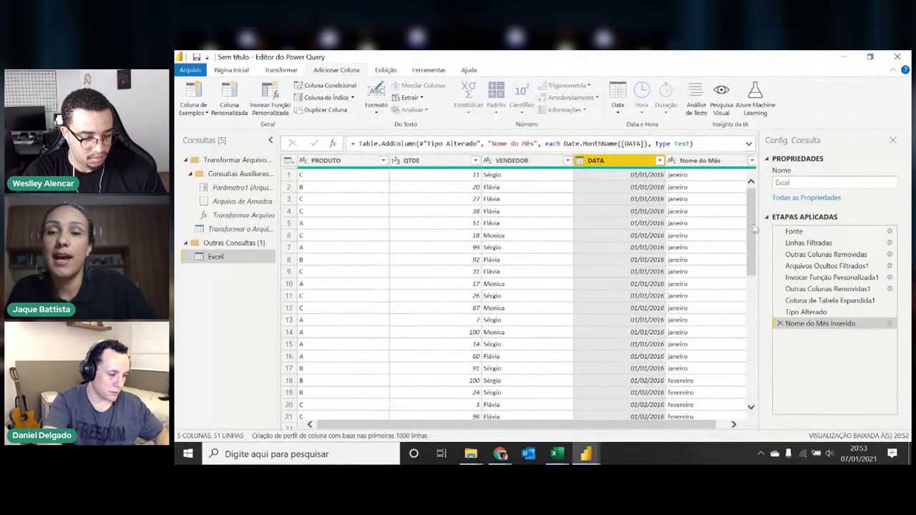
{"action": "left_click_drag", "start_coordinate": [751, 227], "coordinate": [753, 225]}
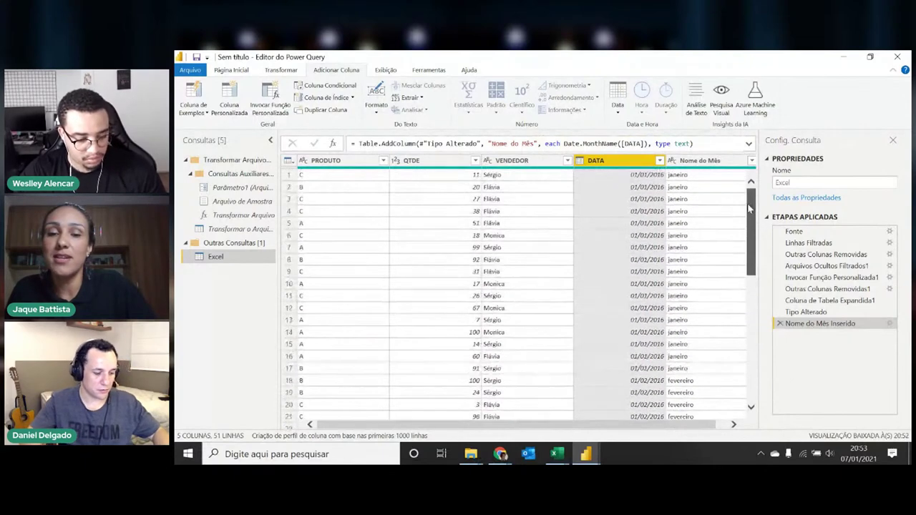
{"action": "left_click", "coordinate": [553, 452]}
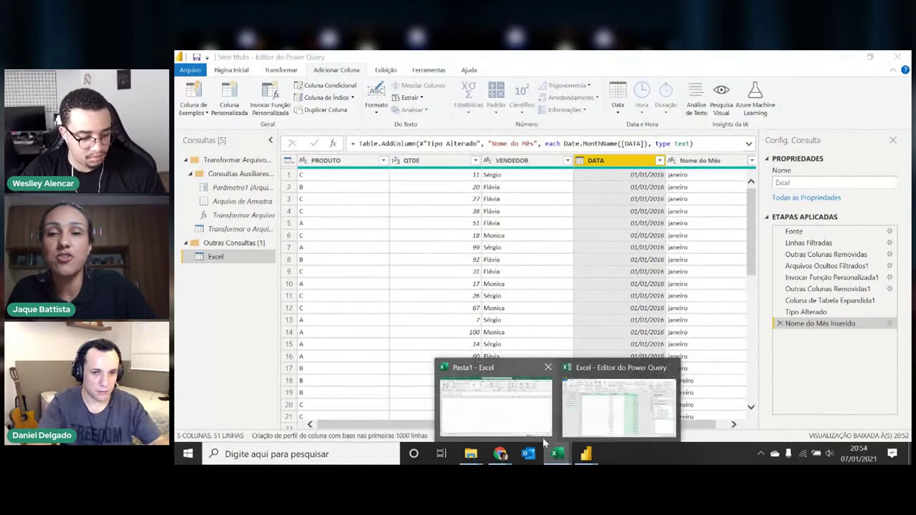
Step: In Excel's query editor, add a Nome do Mês column from DATA, giving 5 columns
{"action": "left_click", "coordinate": [589, 429]}
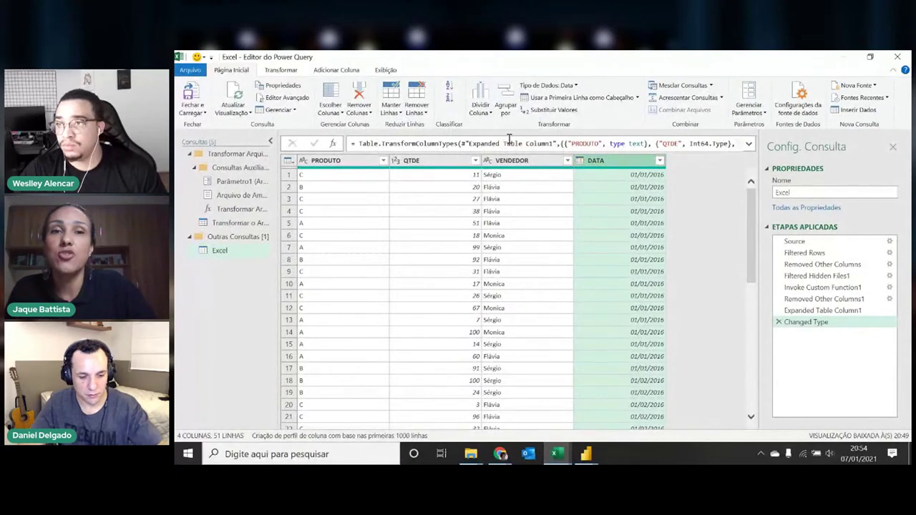
{"action": "left_click", "coordinate": [353, 70]}
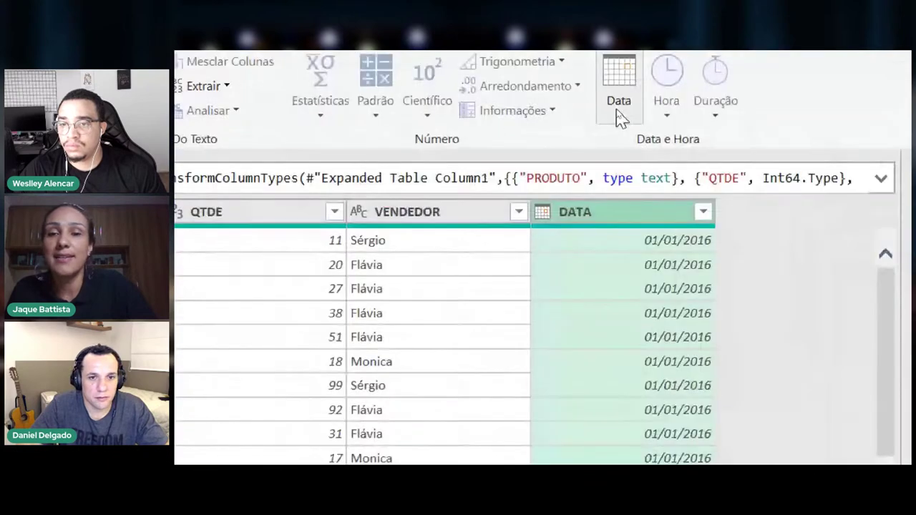
{"action": "left_click", "coordinate": [619, 107]}
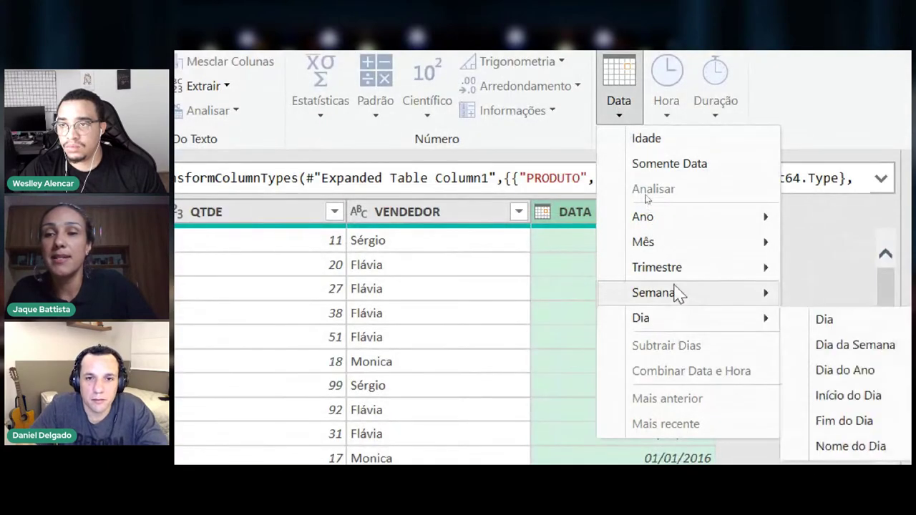
{"action": "mouse_move", "coordinate": [723, 243]}
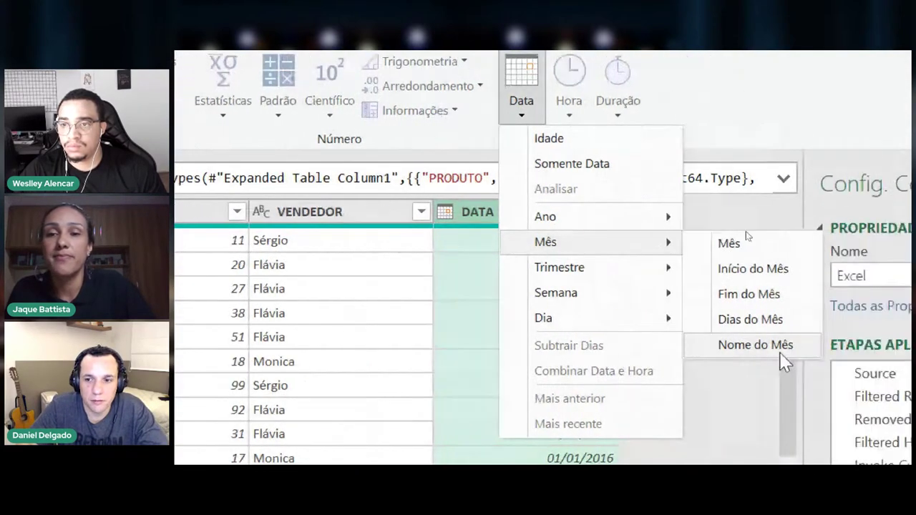
{"action": "left_click", "coordinate": [784, 362]}
{"action": "scroll", "coordinate": [796, 326], "scroll_direction": "down", "scroll_amount": 1}
{"action": "scroll", "coordinate": [798, 287], "scroll_direction": "up", "scroll_amount": 1}
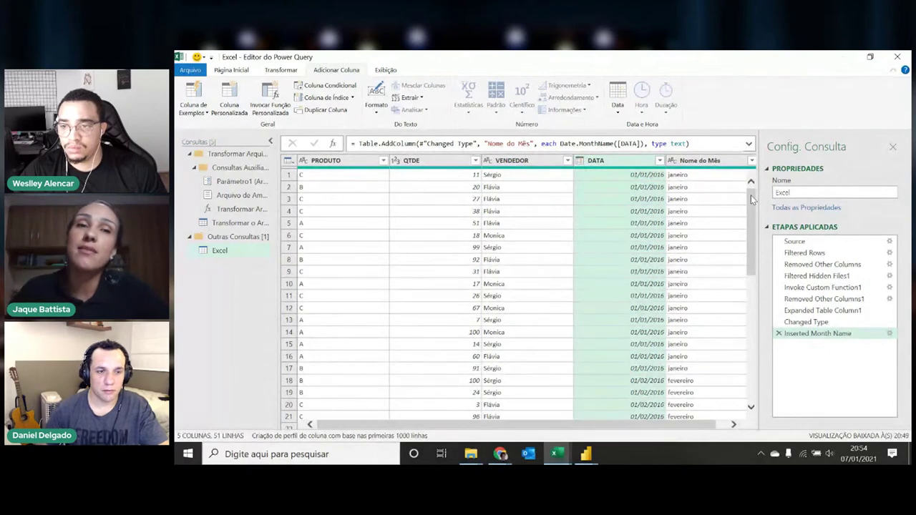
{"action": "left_click", "coordinate": [242, 72]}
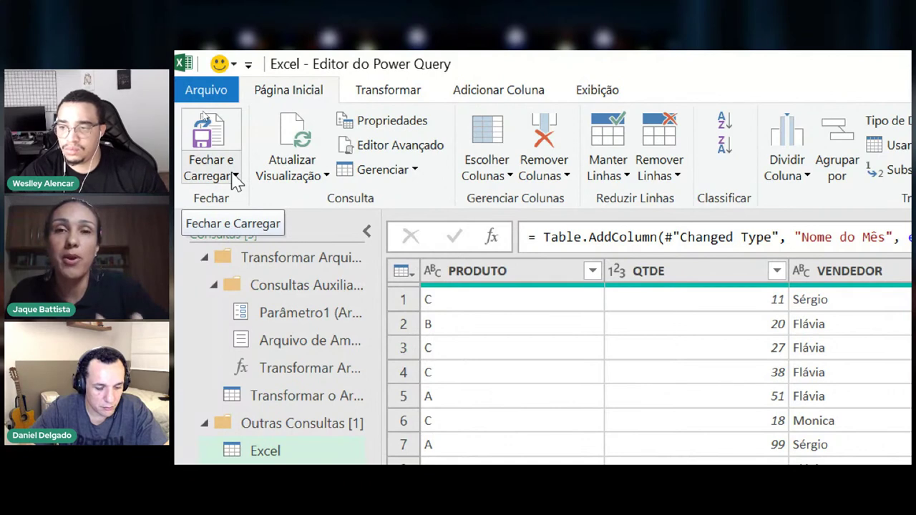
Step: Close the query editor and load the combined table onto a new worksheet
{"action": "left_click", "coordinate": [236, 178]}
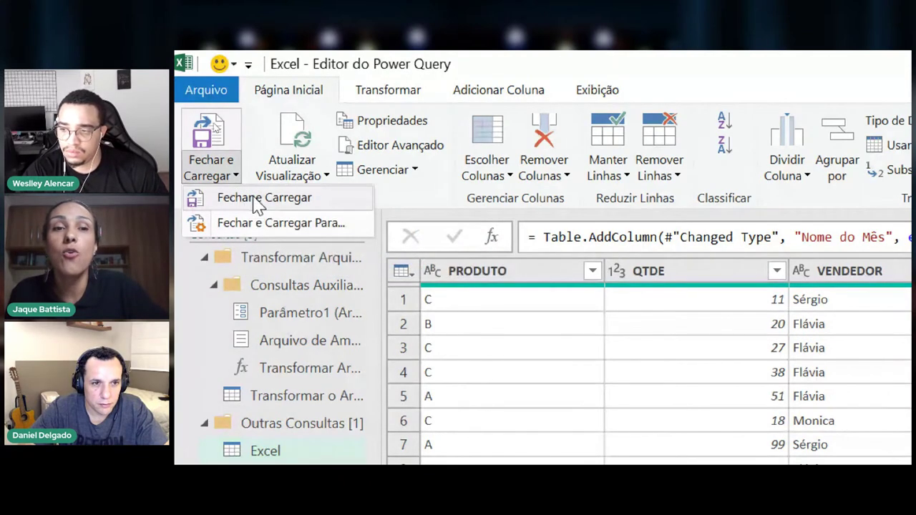
{"action": "left_click", "coordinate": [260, 224]}
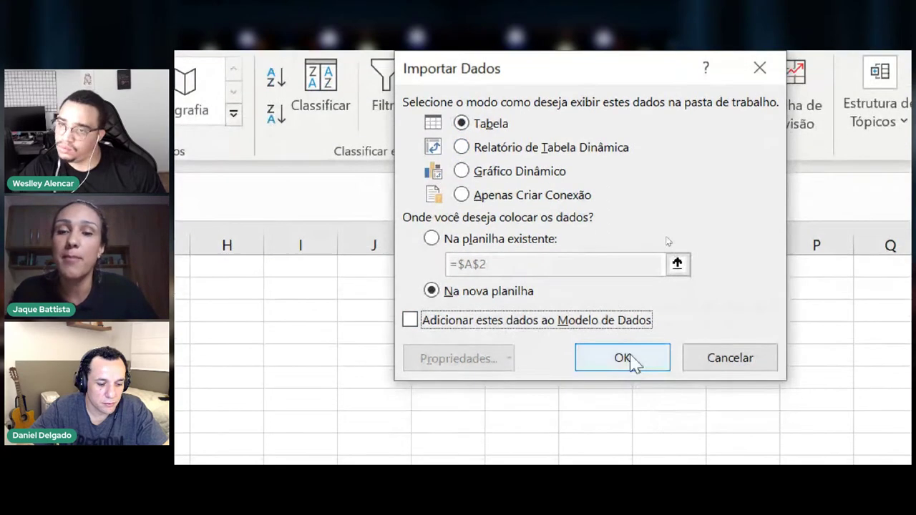
{"action": "left_click", "coordinate": [624, 398]}
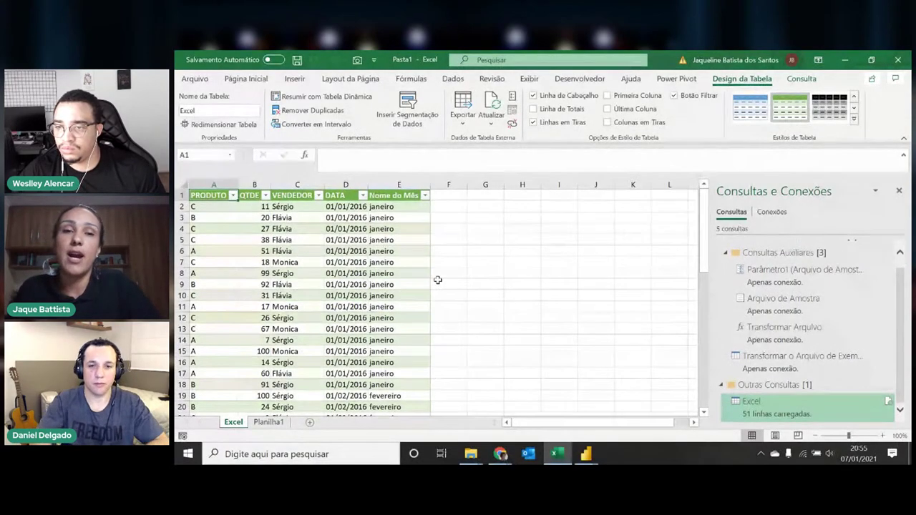
Step: Check the DATA dates and scroll through the 51 loaded rows to row 52 and back
{"action": "left_click", "coordinate": [276, 251]}
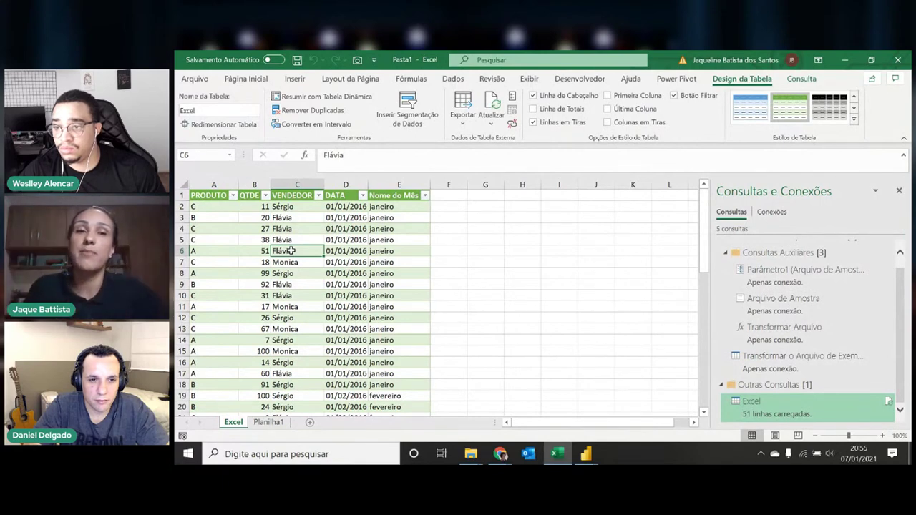
{"action": "left_click", "coordinate": [904, 156]}
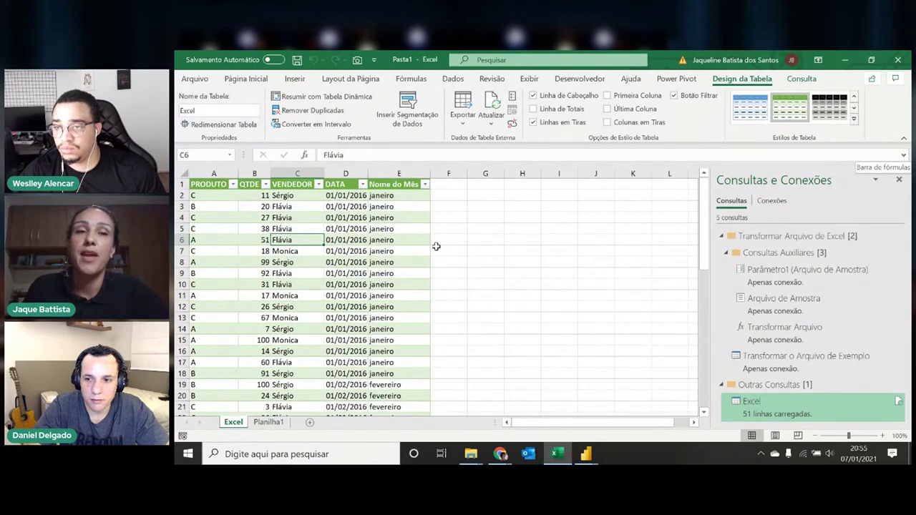
{"action": "left_click", "coordinate": [363, 241]}
{"action": "scroll", "coordinate": [339, 256], "scroll_direction": "down", "scroll_amount": 1}
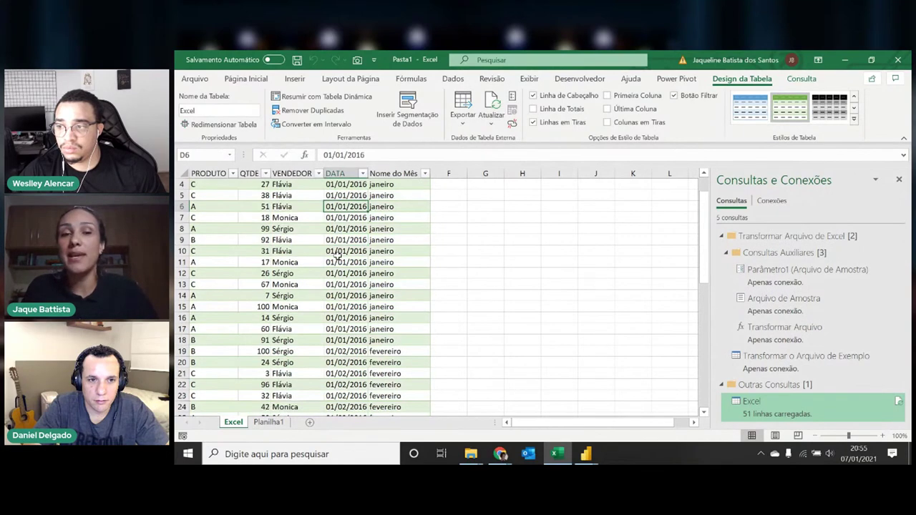
{"action": "scroll", "coordinate": [339, 256], "scroll_direction": "down", "scroll_amount": 5}
{"action": "scroll", "coordinate": [339, 256], "scroll_direction": "down", "scroll_amount": 11}
{"action": "scroll", "coordinate": [340, 257], "scroll_direction": "up", "scroll_amount": 6}
{"action": "scroll", "coordinate": [339, 256], "scroll_direction": "up", "scroll_amount": 11}
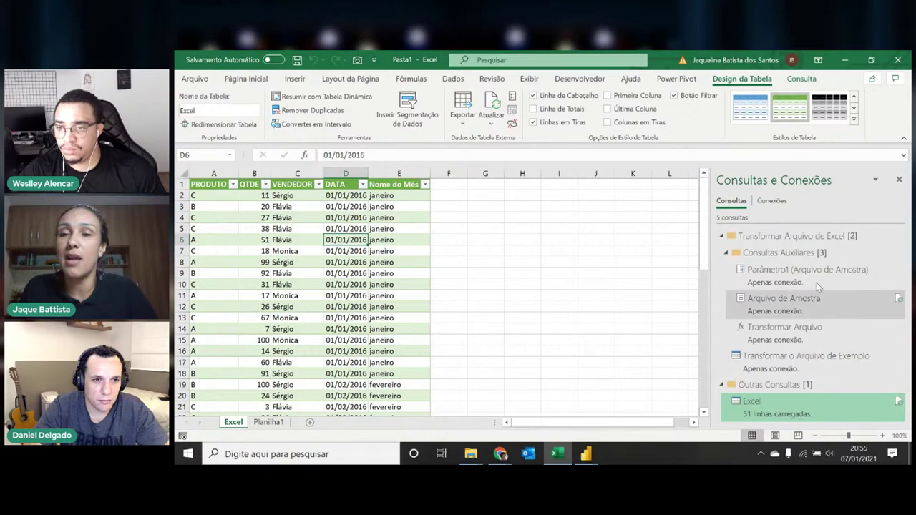
Step: Collapse the Consultas Auxiliares group in the Consultas e Conexões pane
{"action": "left_click", "coordinate": [727, 254]}
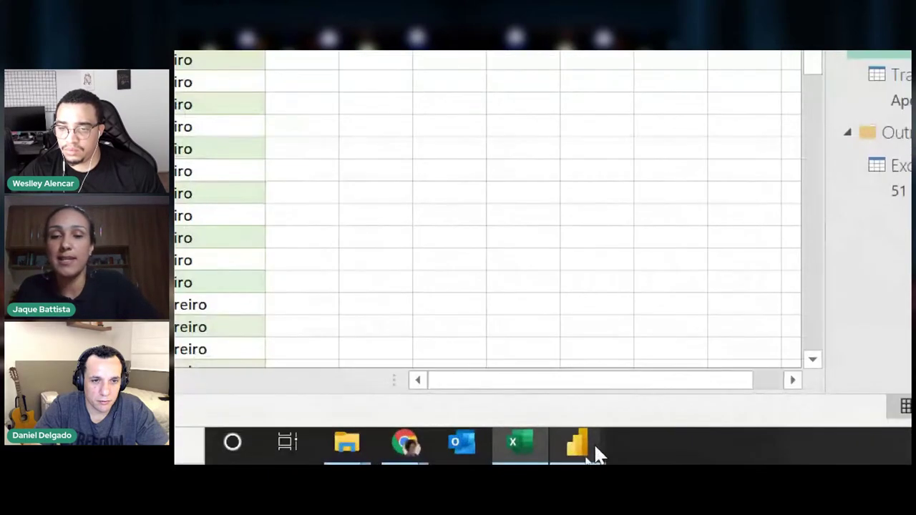
{"action": "mouse_move", "coordinate": [594, 447]}
{"action": "left_click", "coordinate": [648, 386]}
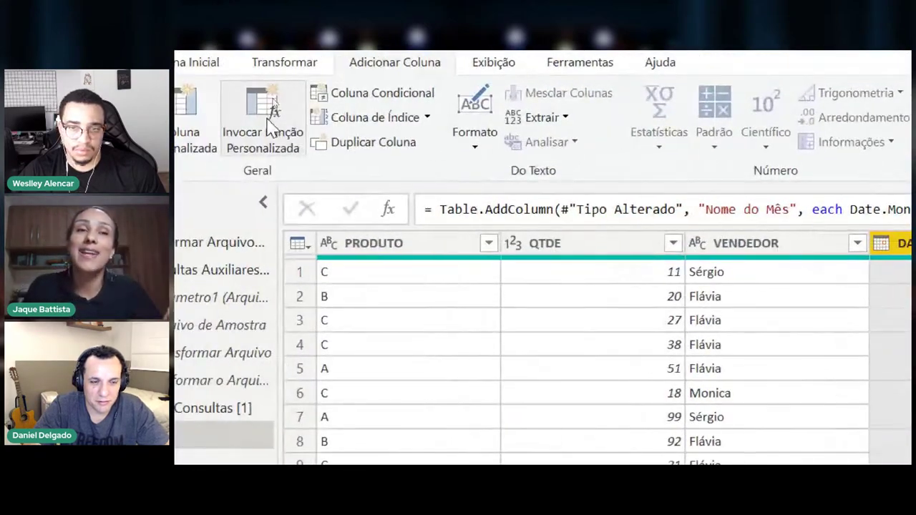
Step: Apply Fechar e Aplicar in Power BI so the Excel table's fields reach the report
{"action": "left_click", "coordinate": [297, 73]}
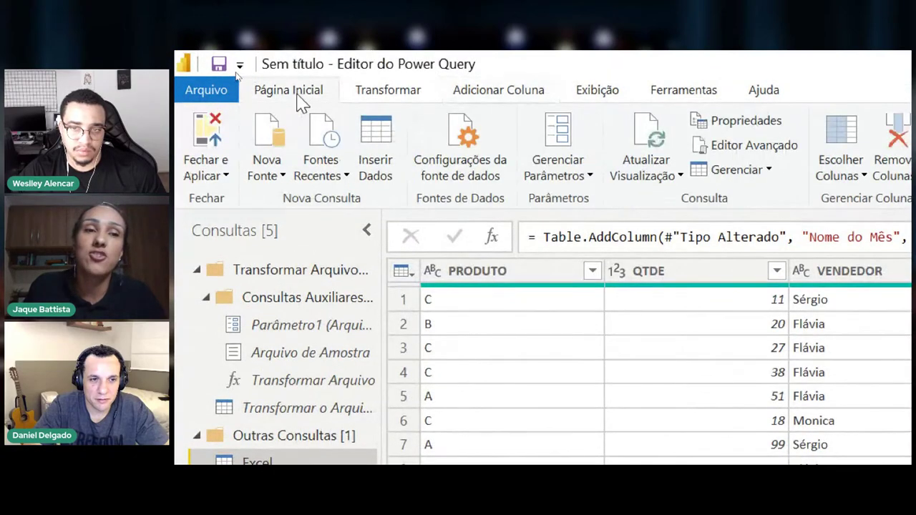
{"action": "left_click", "coordinate": [224, 175]}
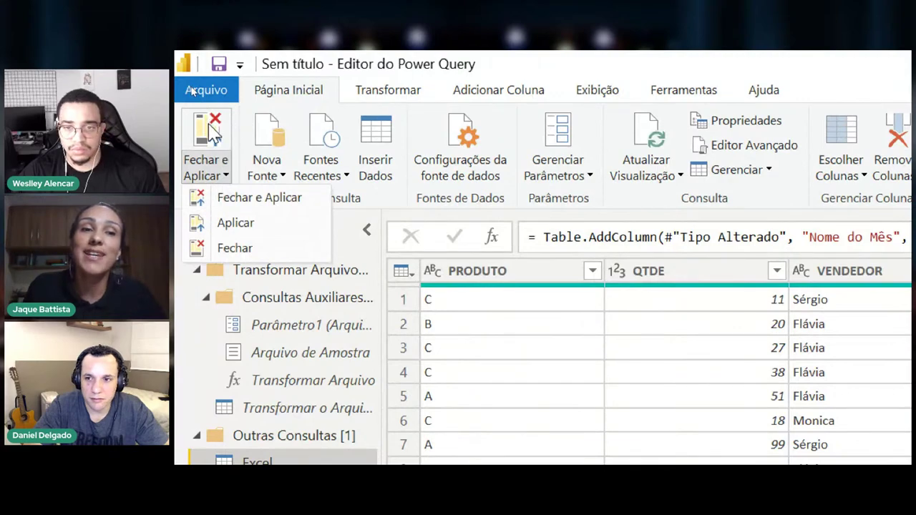
{"action": "left_click", "coordinate": [230, 248]}
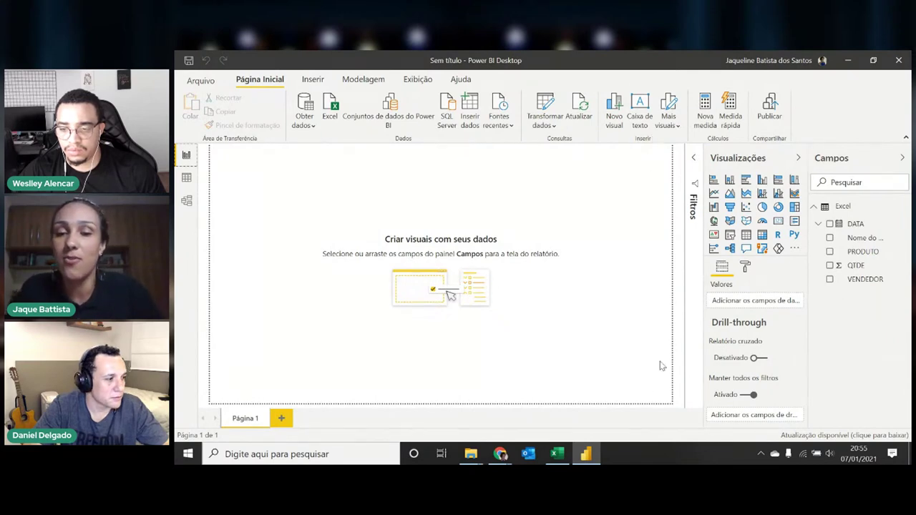
{"action": "left_click", "coordinate": [562, 454]}
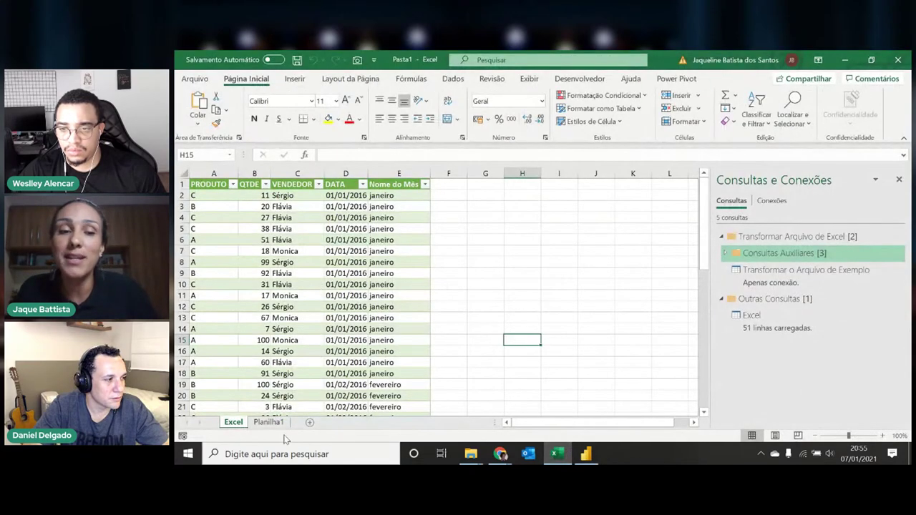
{"action": "left_click", "coordinate": [256, 306]}
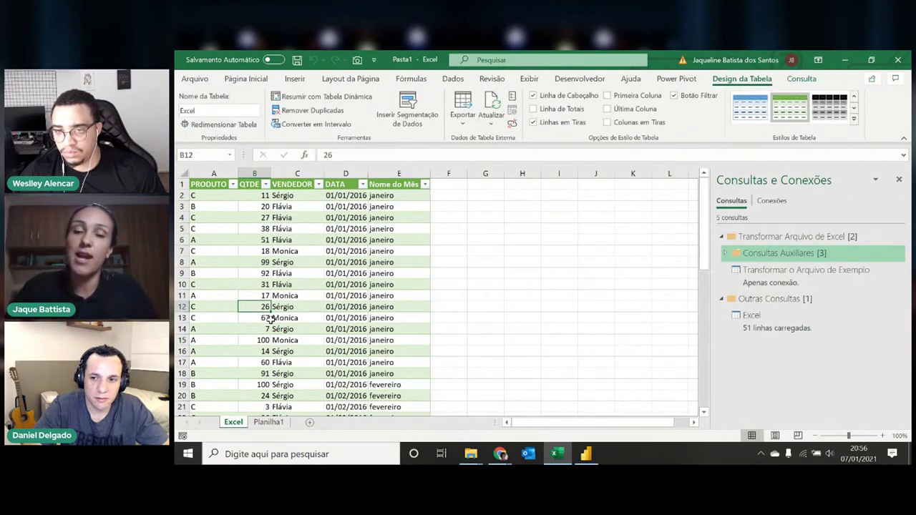
{"action": "left_click", "coordinate": [586, 458]}
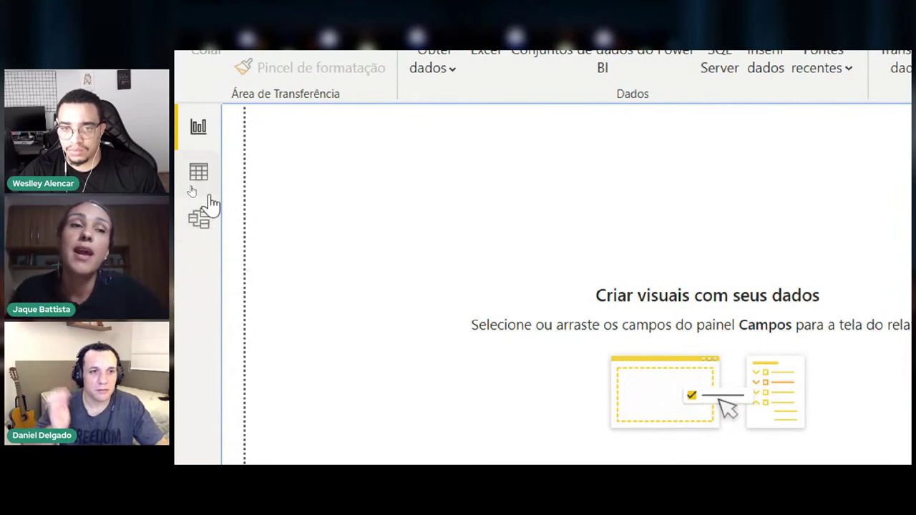
Step: View the table's 51 rows in Power BI's Data view, then return to Excel's Pasta1
{"action": "left_click", "coordinate": [192, 181]}
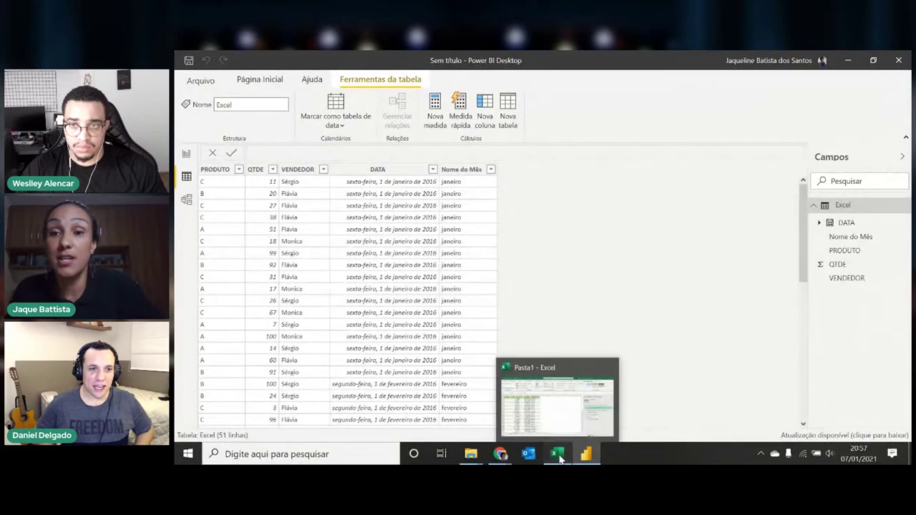
{"action": "left_click", "coordinate": [569, 454]}
{"action": "left_click", "coordinate": [899, 179]}
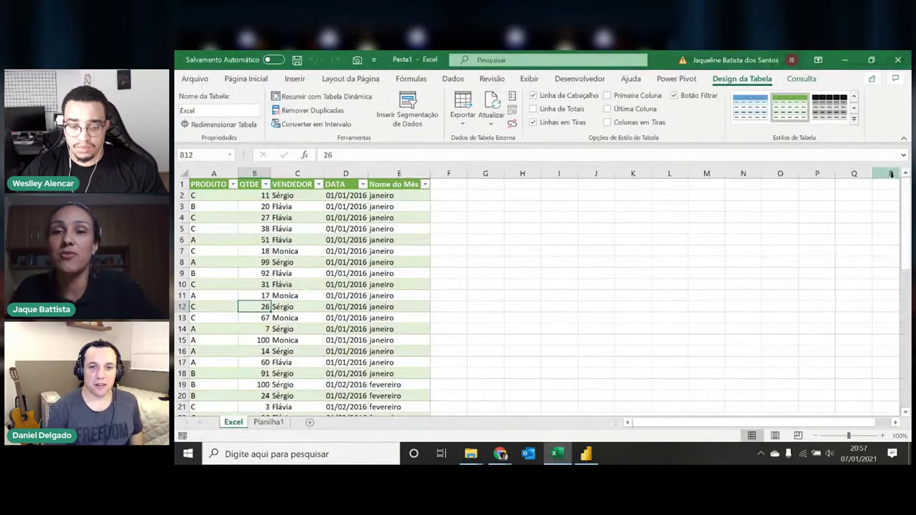
Step: Close the Consultas e Conexões pane and point out the VENDEDOR and month-name values in rows 4–6
{"action": "left_click", "coordinate": [559, 262]}
{"action": "left_click", "coordinate": [286, 240]}
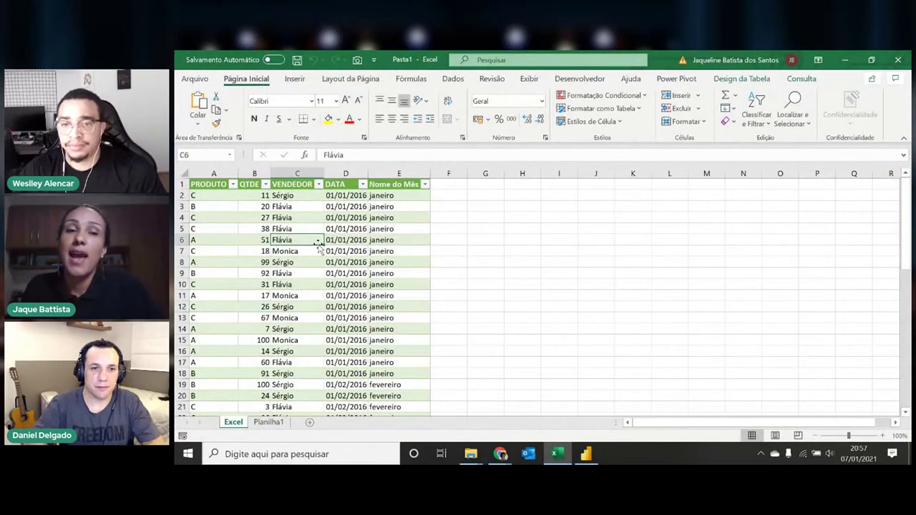
{"action": "left_click", "coordinate": [372, 242]}
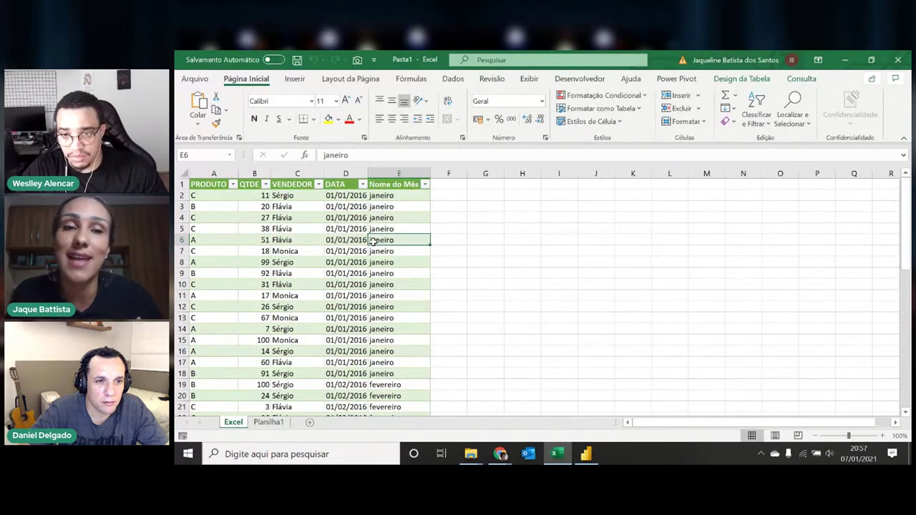
{"action": "left_click", "coordinate": [293, 229]}
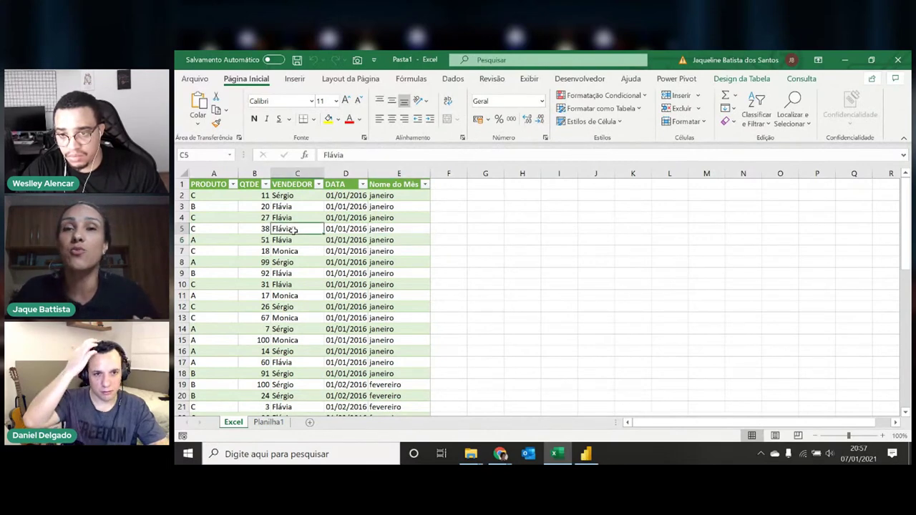
{"action": "left_click", "coordinate": [285, 217]}
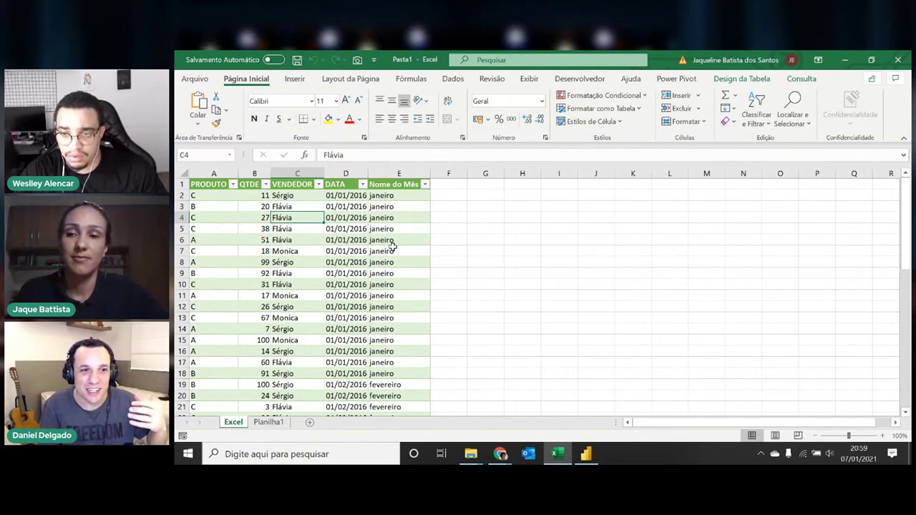
{"action": "scroll", "coordinate": [392, 247], "scroll_direction": "down", "scroll_amount": 4}
{"action": "scroll", "coordinate": [379, 248], "scroll_direction": "down", "scroll_amount": 6}
{"action": "scroll", "coordinate": [362, 249], "scroll_direction": "down", "scroll_amount": 5}
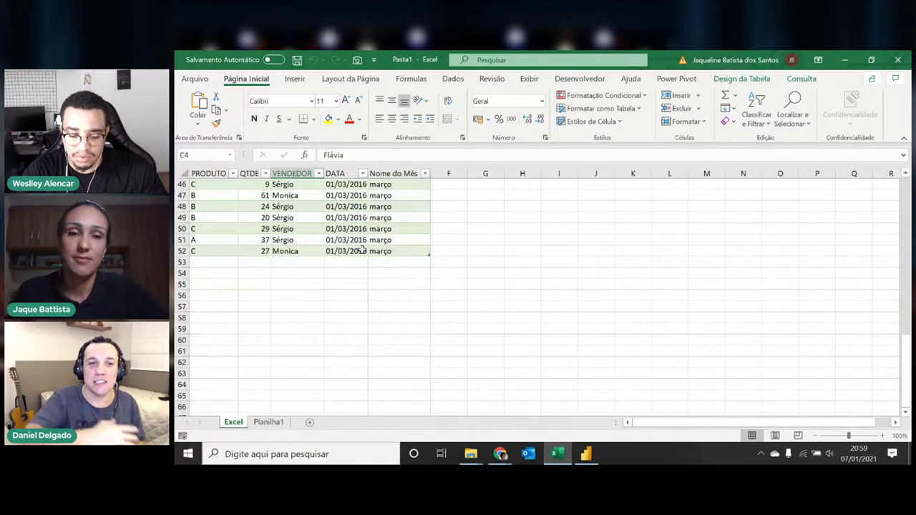
{"action": "scroll", "coordinate": [364, 250], "scroll_direction": "up", "scroll_amount": 7}
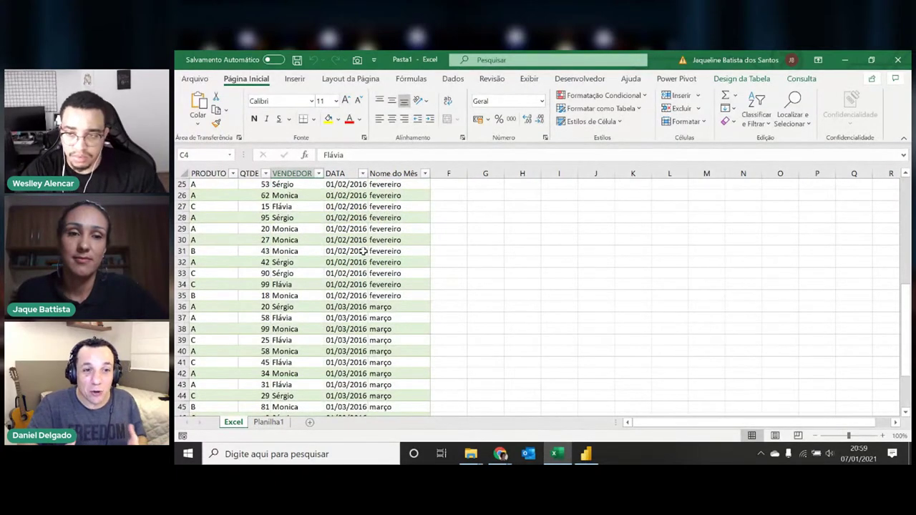
{"action": "scroll", "coordinate": [364, 250], "scroll_direction": "down", "scroll_amount": 3}
{"action": "scroll", "coordinate": [364, 251], "scroll_direction": "down", "scroll_amount": 1}
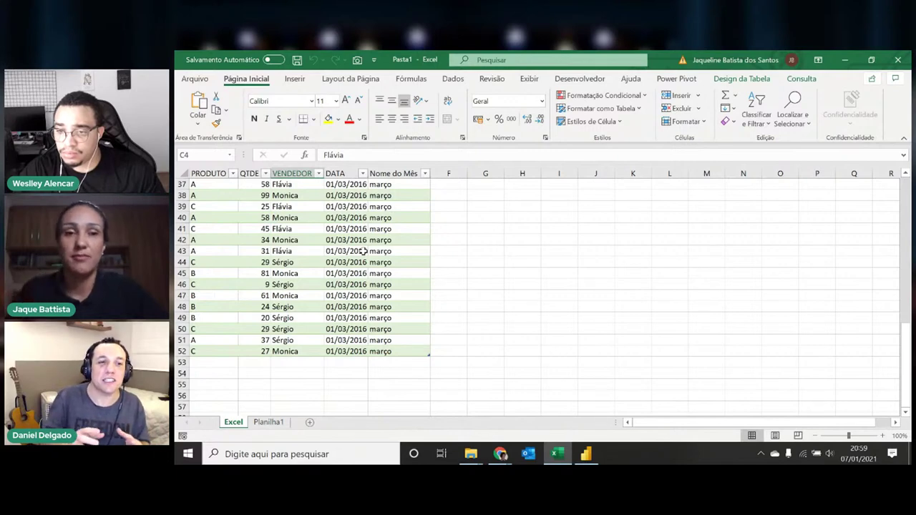
{"action": "scroll", "coordinate": [364, 251], "scroll_direction": "down", "scroll_amount": 2}
{"action": "scroll", "coordinate": [366, 261], "scroll_direction": "up", "scroll_amount": 10}
{"action": "scroll", "coordinate": [372, 279], "scroll_direction": "up", "scroll_amount": 4}
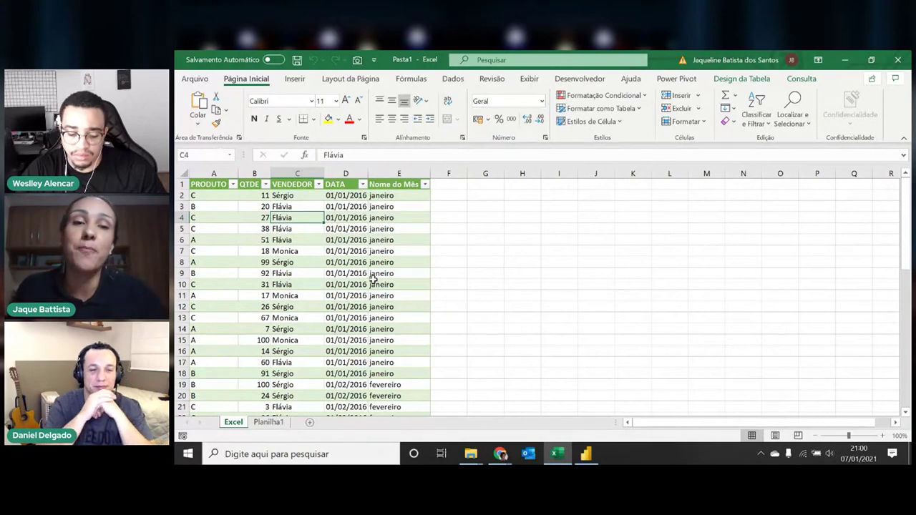
{"action": "left_click", "coordinate": [349, 251]}
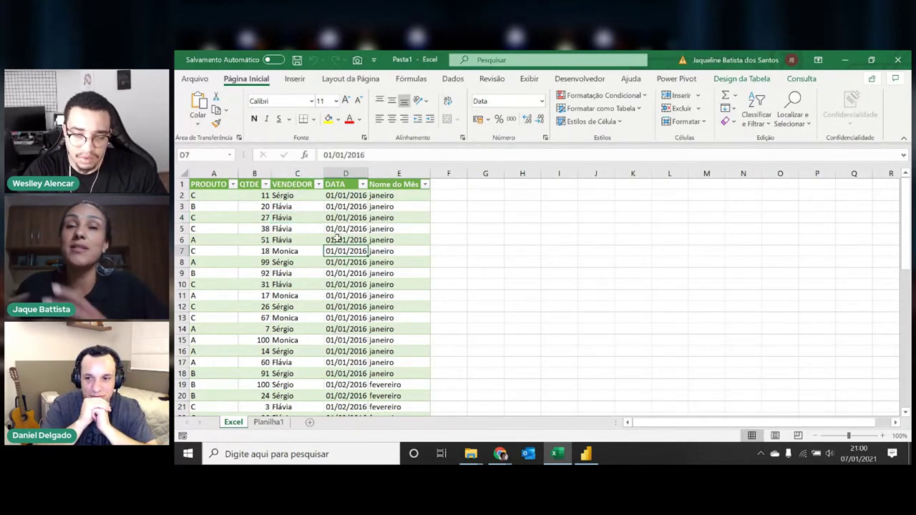
{"action": "left_click", "coordinate": [385, 240]}
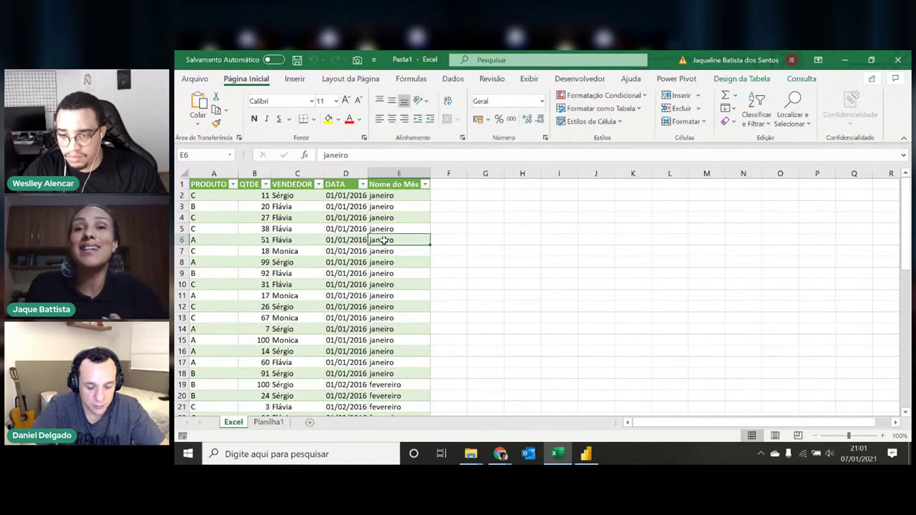
{"action": "left_click", "coordinate": [351, 228]}
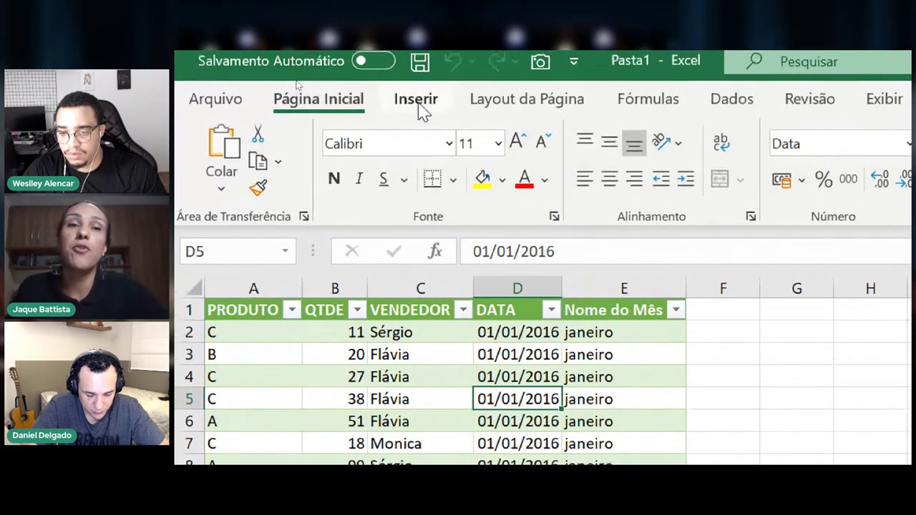
Step: Insert a Tabela Dinâmica from the sales table, placing it on a Nova Planilha
{"action": "left_click", "coordinate": [417, 104]}
{"action": "left_click", "coordinate": [211, 150]}
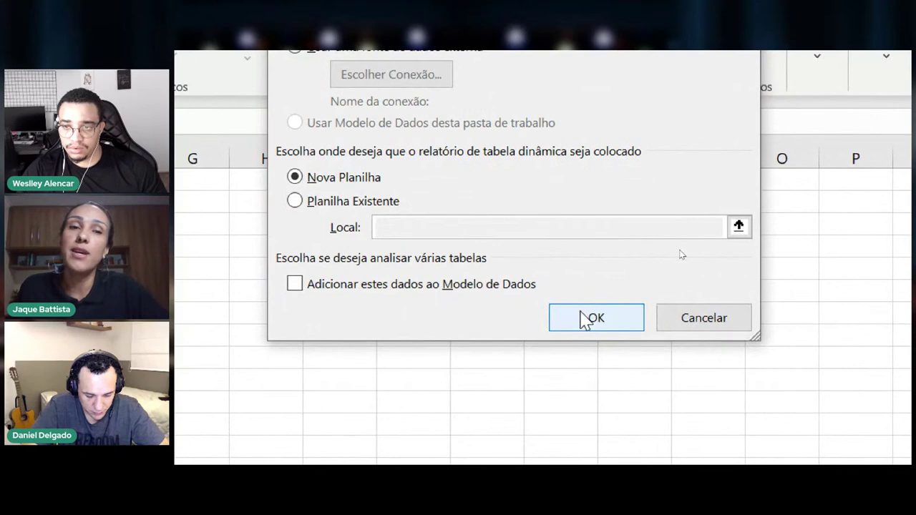
{"action": "left_click", "coordinate": [584, 326]}
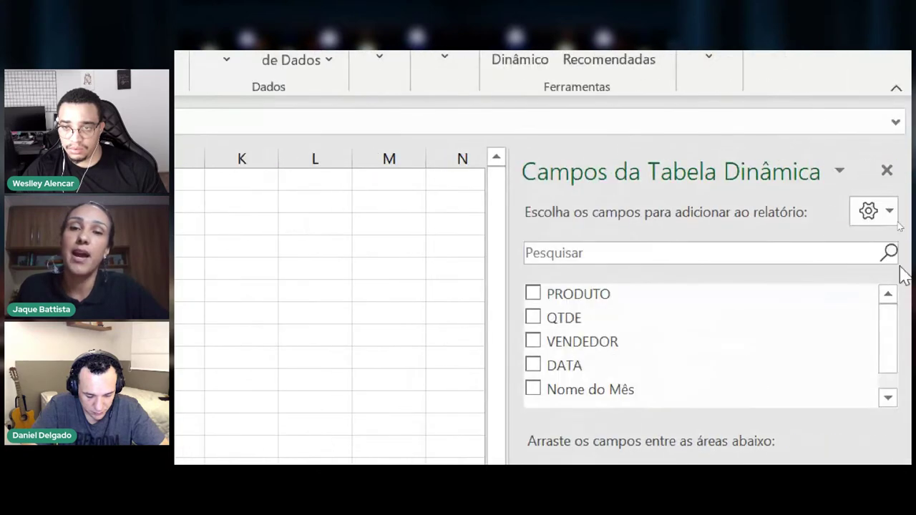
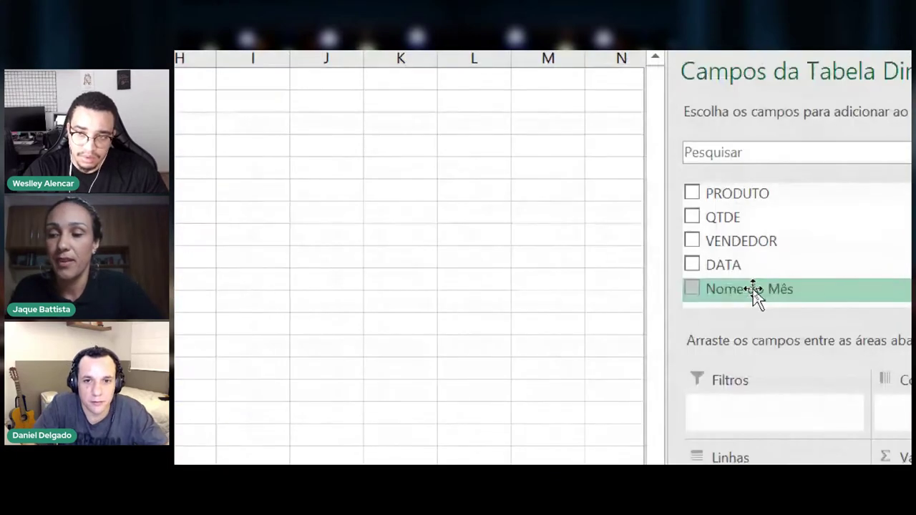
Step: Put Nome do Mês in the pivot rows and sum QTDE as values (janeiro 769)
{"action": "left_click_drag", "start_coordinate": [759, 293], "coordinate": [757, 421]}
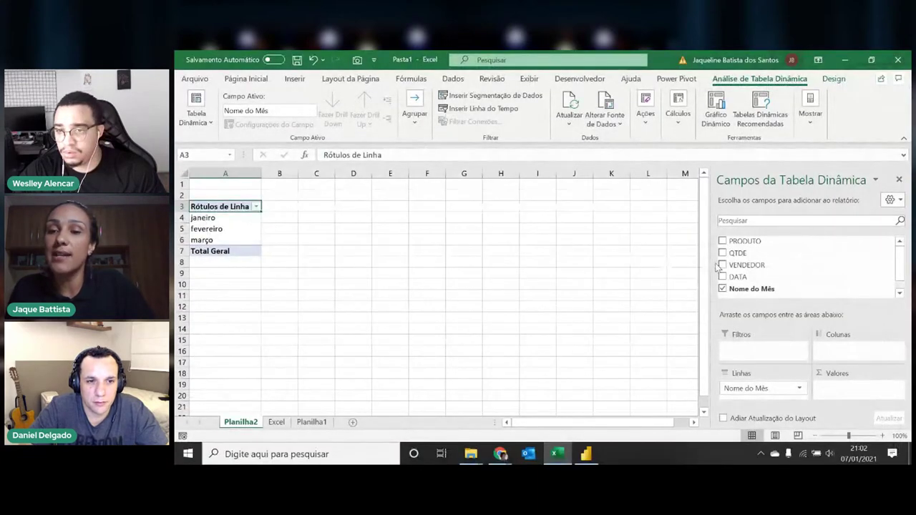
{"action": "left_click_drag", "start_coordinate": [735, 258], "coordinate": [816, 316]}
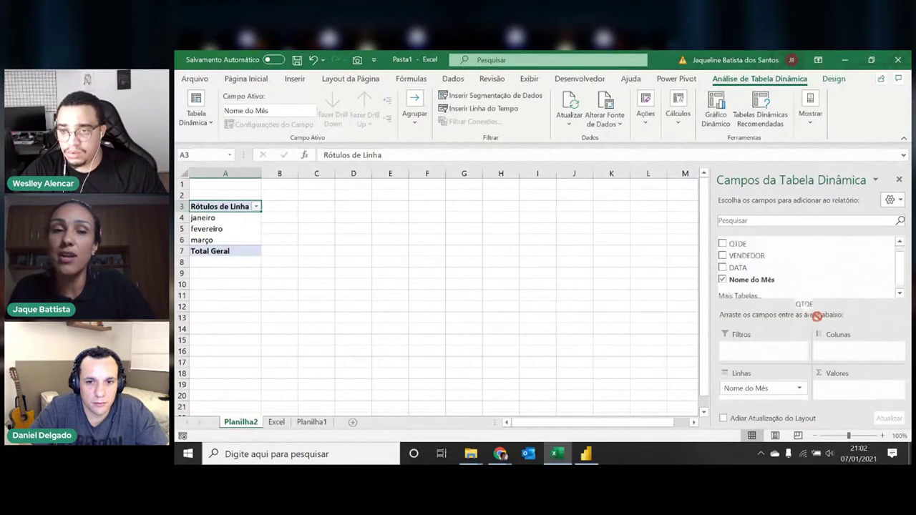
{"action": "left_click_drag", "start_coordinate": [857, 379], "coordinate": [854, 389]}
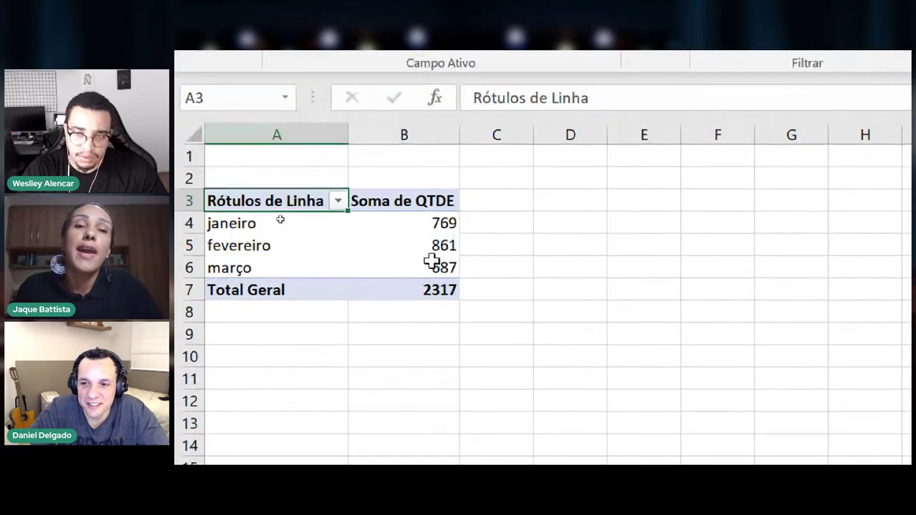
{"action": "left_click", "coordinate": [385, 223]}
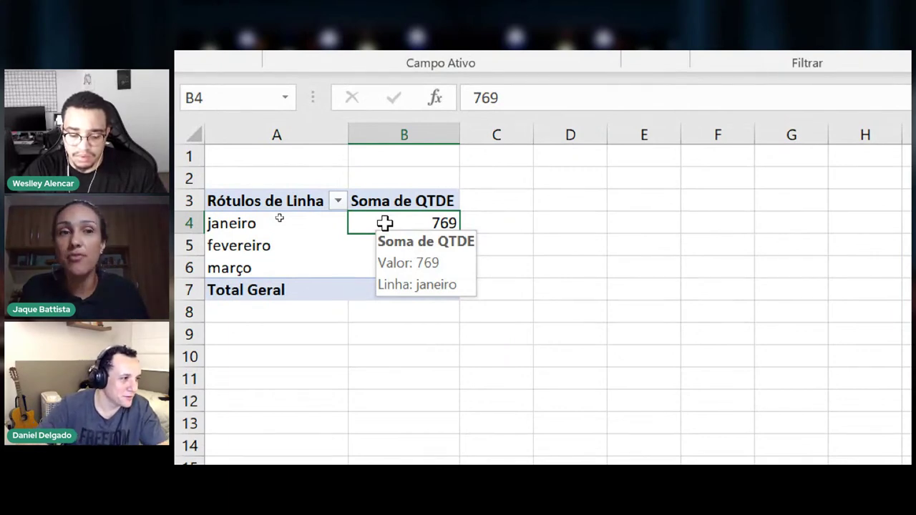
Step: Check the fevereiro and março QTDE totals in the pivot table
{"action": "left_click", "coordinate": [413, 247]}
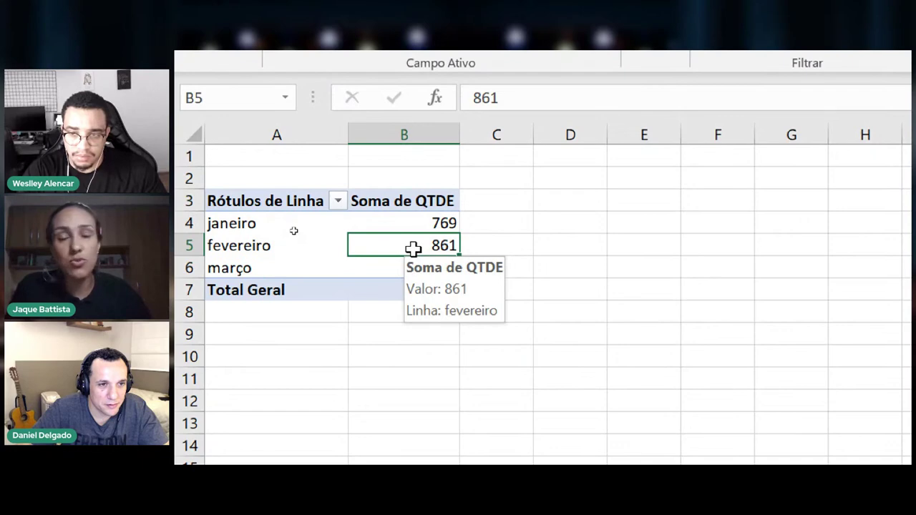
{"action": "key", "text": "Up"}
{"action": "left_click", "coordinate": [413, 254]}
{"action": "left_click", "coordinate": [415, 272]}
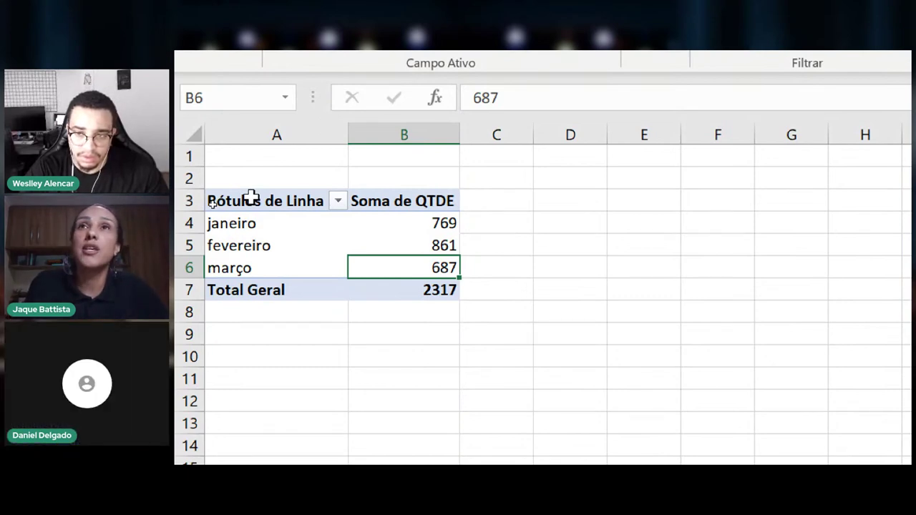
Step: Copy the month pivot table (A3:B7) and paste it at F3
{"action": "mouse_move", "coordinate": [226, 200]}
{"action": "left_mouse_down"}
{"action": "mouse_move", "coordinate": [427, 311]}
{"action": "mouse_move", "coordinate": [426, 296]}
{"action": "left_mouse_up"}
{"action": "key", "text": "ctrl+c"}
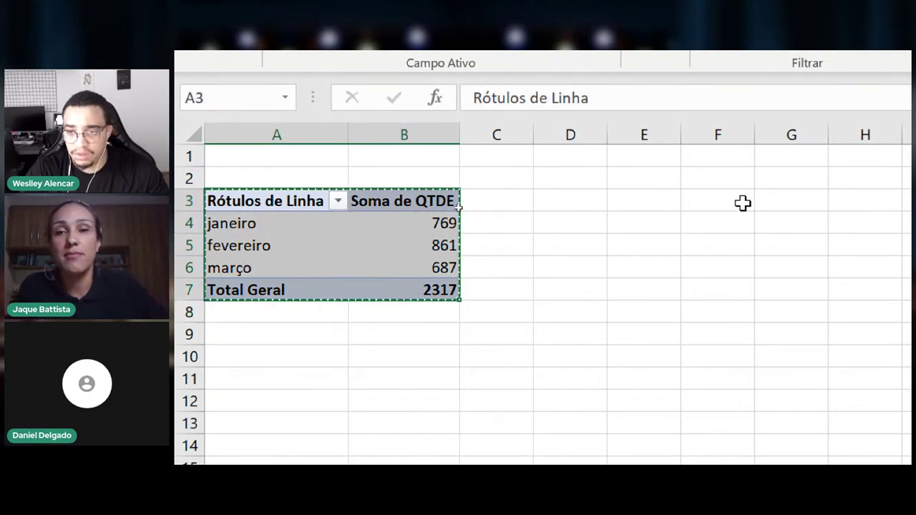
{"action": "left_click", "coordinate": [723, 200]}
{"action": "key", "text": "ctrl+v"}
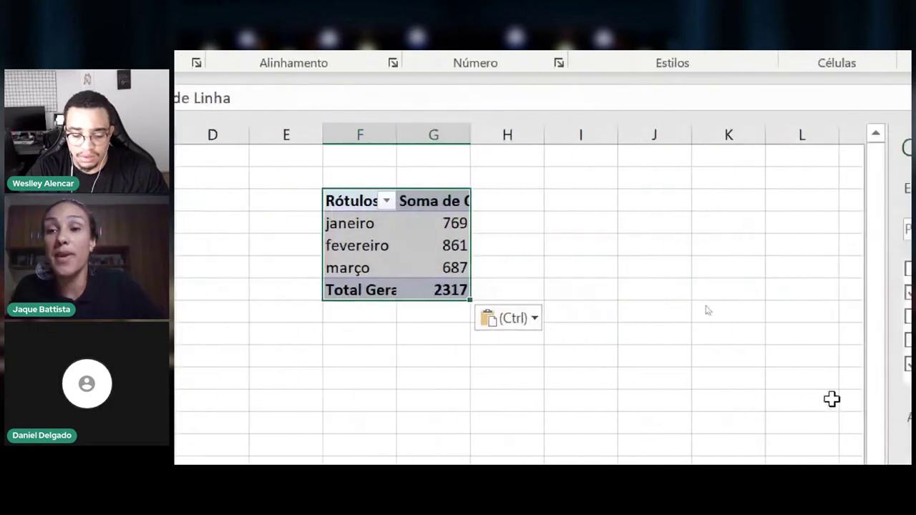
Step: Replace Nome do Mês with PRODUTO in the copied pivot table's rows
{"action": "left_click", "coordinate": [334, 247]}
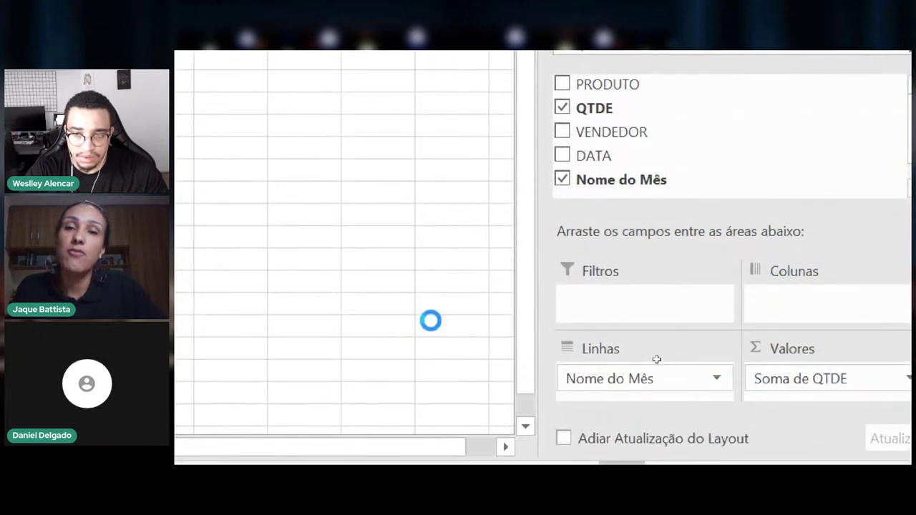
{"action": "left_click_drag", "start_coordinate": [634, 379], "coordinate": [657, 104]}
{"action": "left_click_drag", "start_coordinate": [653, 150], "coordinate": [669, 429]}
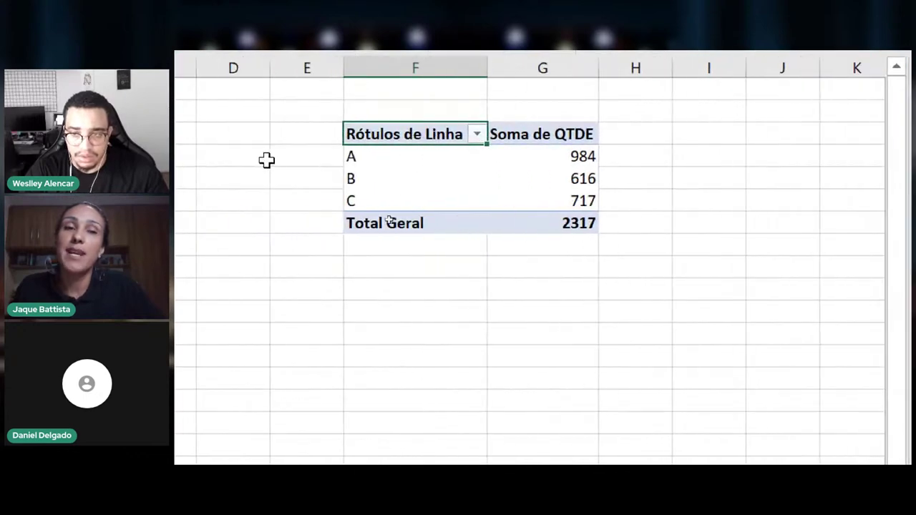
Step: Check the product totals (A 984, B 616, C 717) and cancel the pending copy
{"action": "left_click", "coordinate": [425, 156]}
{"action": "left_click", "coordinate": [585, 154]}
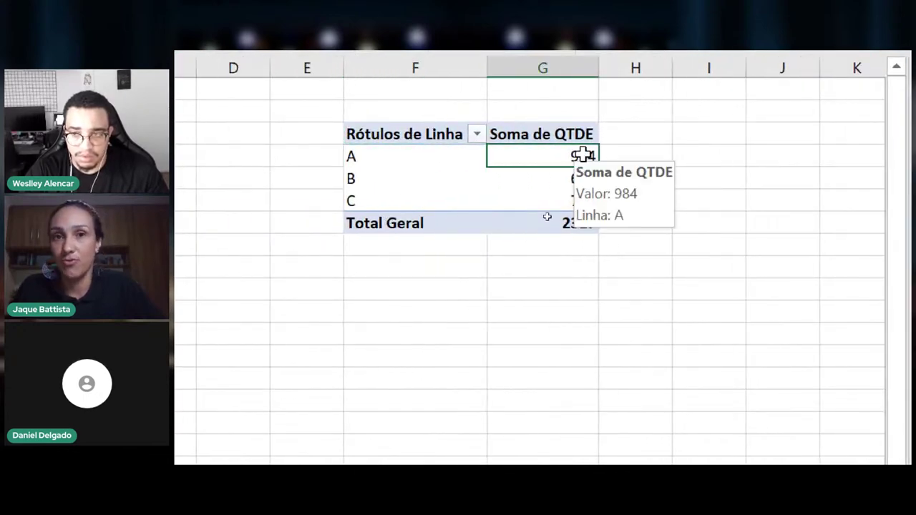
{"action": "left_click", "coordinate": [376, 165]}
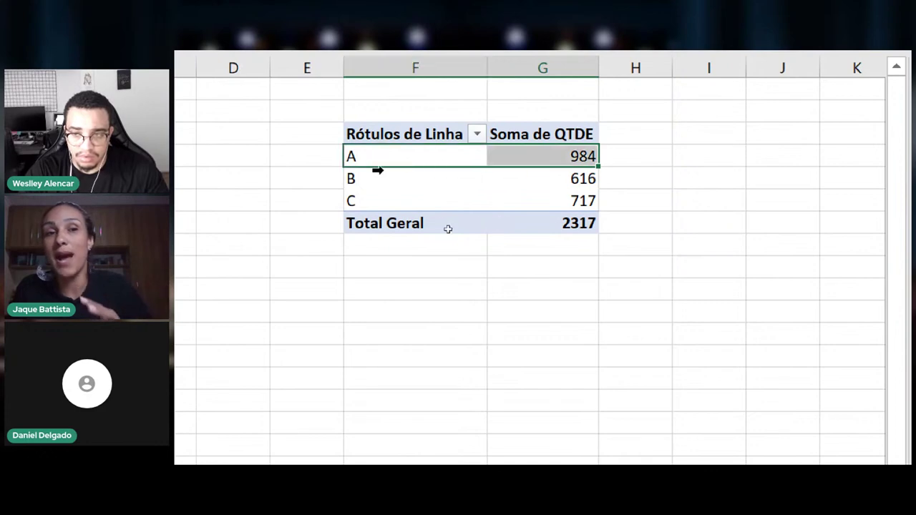
{"action": "left_click", "coordinate": [485, 187]}
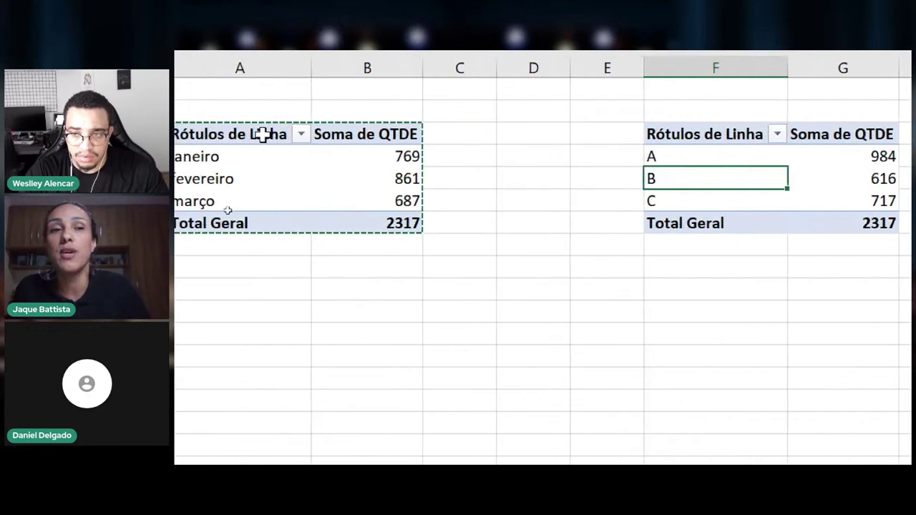
{"action": "left_click", "coordinate": [256, 159]}
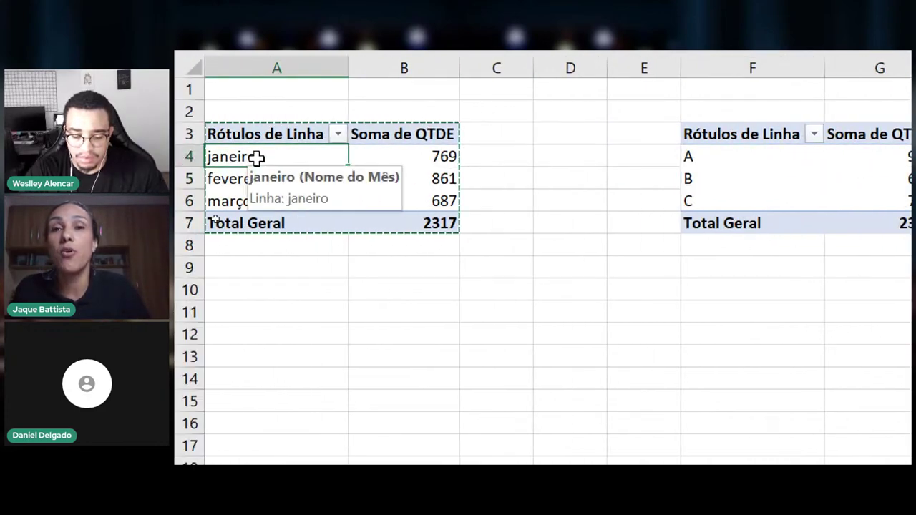
{"action": "key", "text": "Escape"}
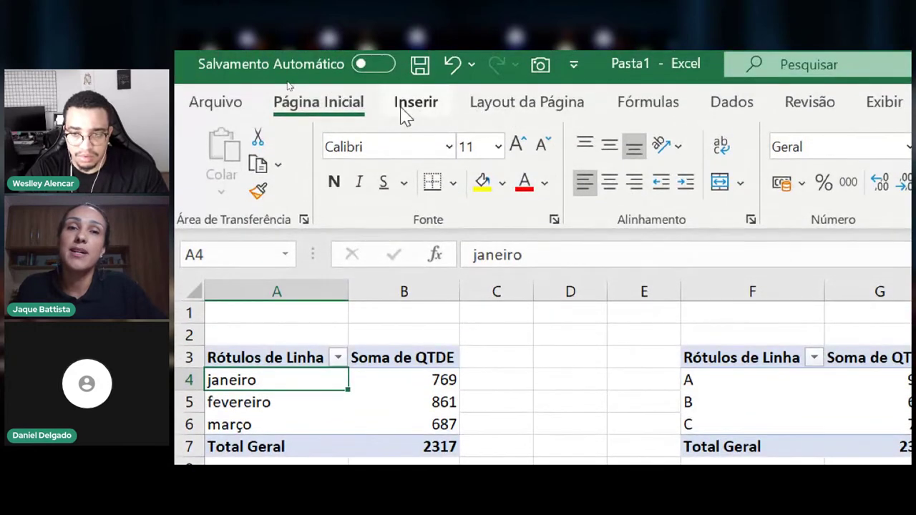
Step: Insert a Rosca (doughnut) chart of the month totals and place it below the pivot tables
{"action": "left_click", "coordinate": [409, 113]}
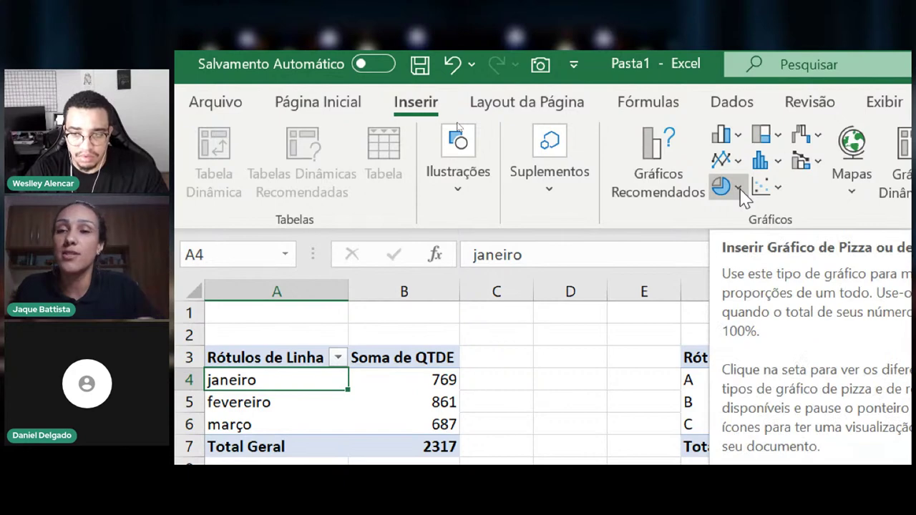
{"action": "left_click", "coordinate": [738, 189]}
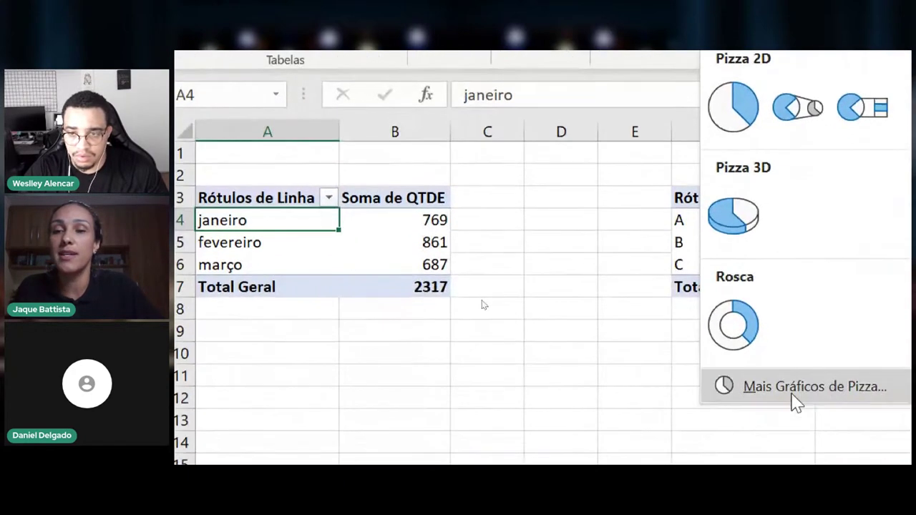
{"action": "left_click", "coordinate": [748, 326]}
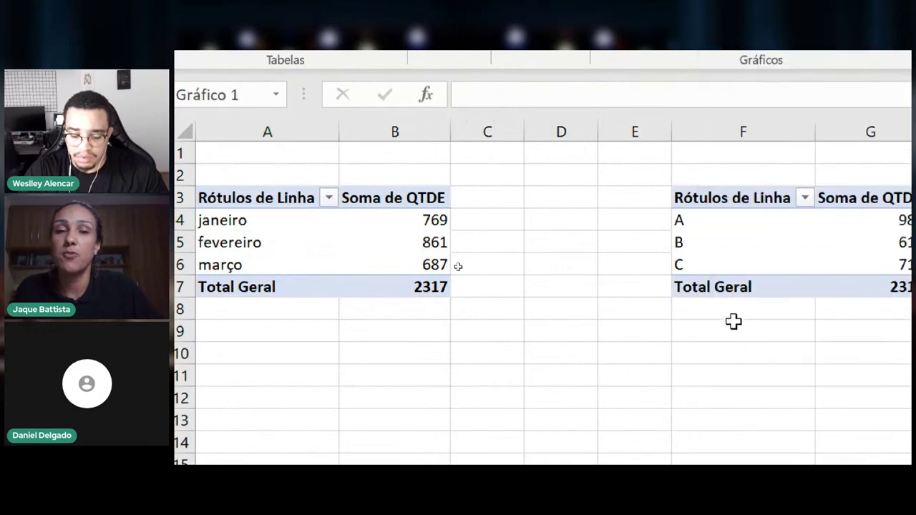
{"action": "left_click", "coordinate": [783, 201]}
{"action": "left_click_drag", "start_coordinate": [779, 229], "coordinate": [551, 330]}
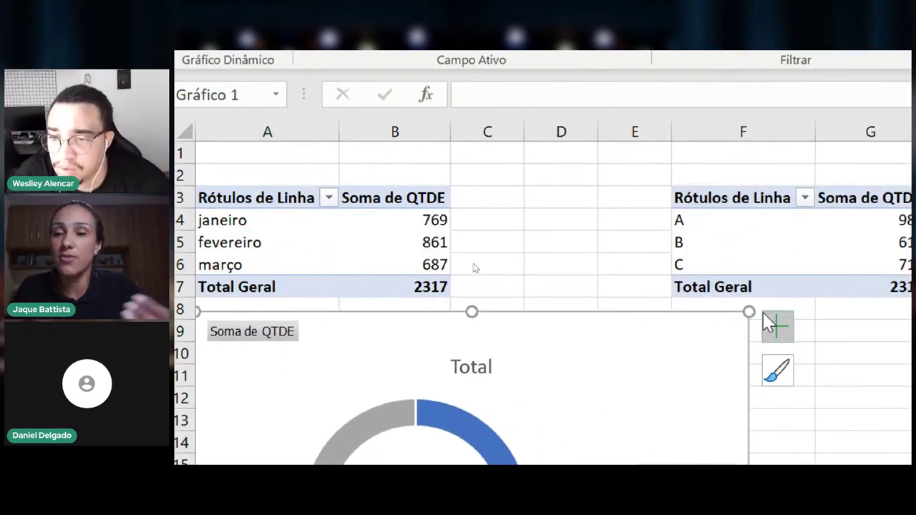
{"action": "left_click_drag", "start_coordinate": [749, 311], "coordinate": [506, 365]}
{"action": "scroll", "coordinate": [483, 386], "scroll_direction": "down", "scroll_amount": 3}
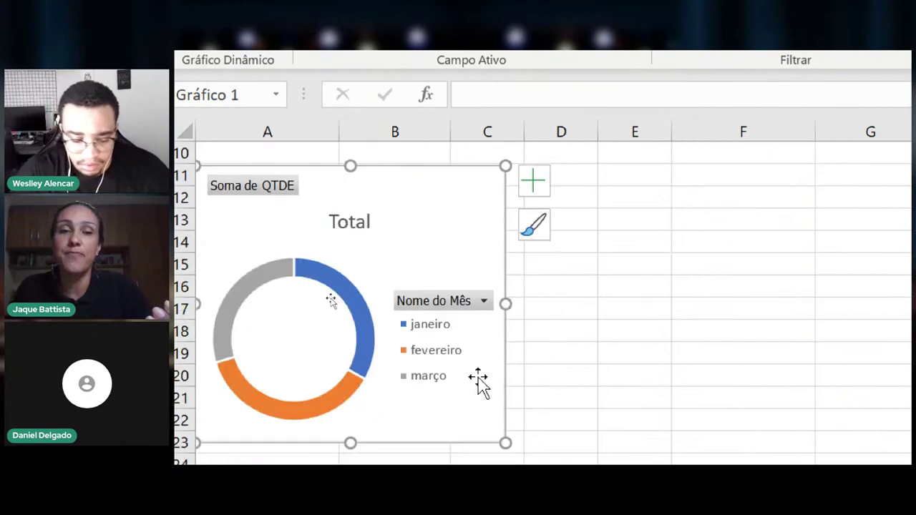
{"action": "scroll", "coordinate": [479, 387], "scroll_direction": "down", "scroll_amount": 1}
{"action": "scroll", "coordinate": [481, 361], "scroll_direction": "up", "scroll_amount": 1}
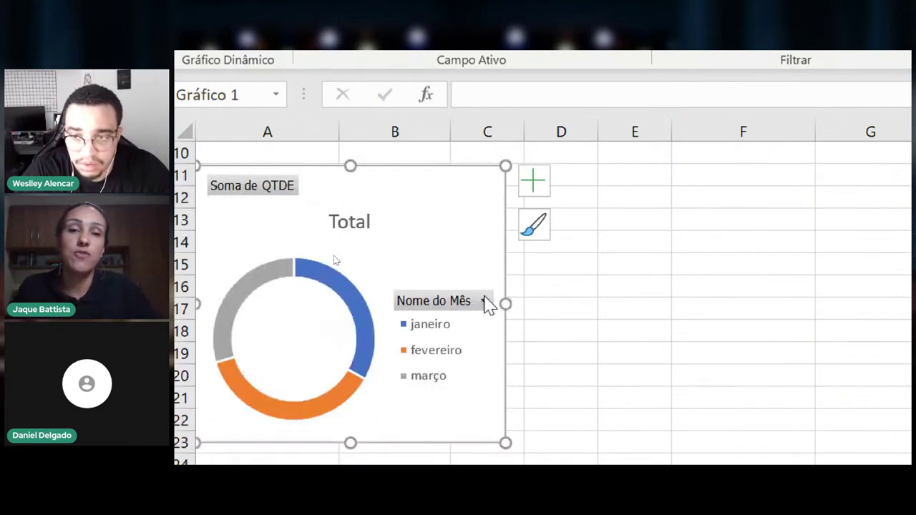
Step: Hide the chart's field buttons, delete its title and add data labels (769, 861, 687)
{"action": "right_click", "coordinate": [452, 309]}
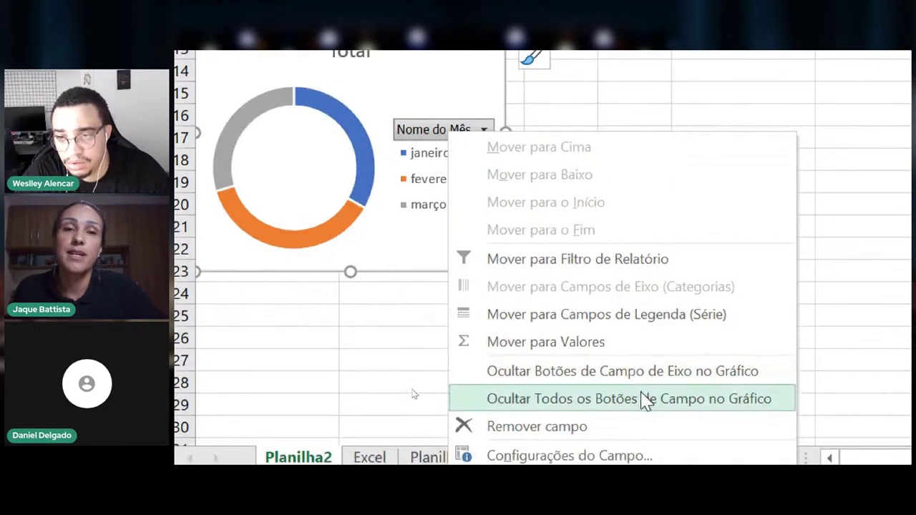
{"action": "left_click", "coordinate": [650, 398]}
{"action": "left_click", "coordinate": [375, 228]}
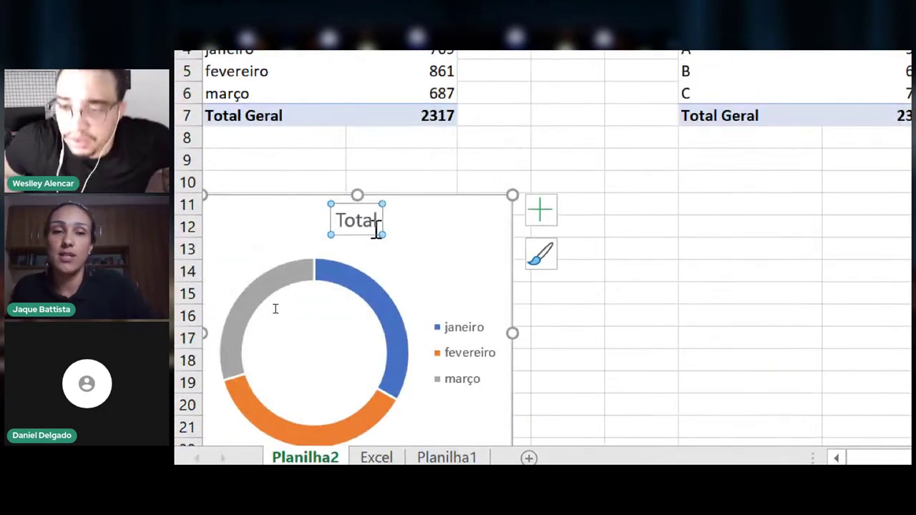
{"action": "key", "text": "Delete"}
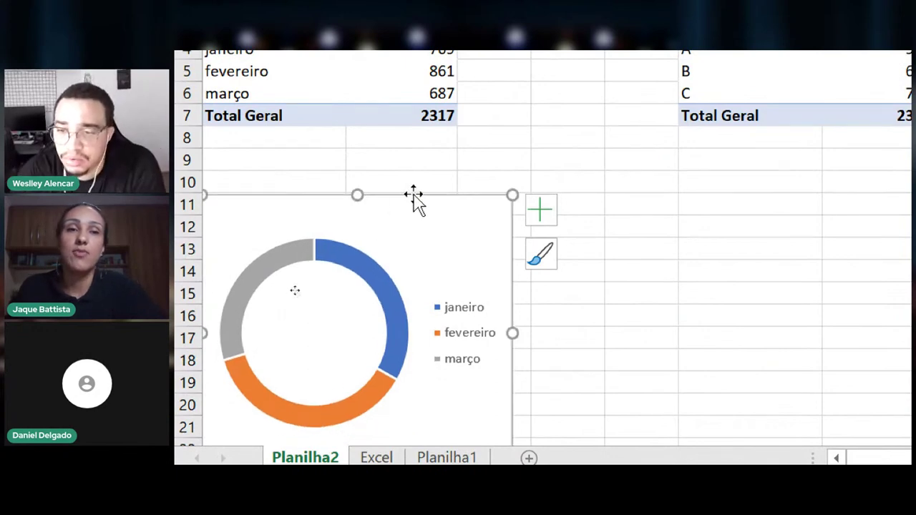
{"action": "left_click_drag", "start_coordinate": [414, 195], "coordinate": [415, 143]}
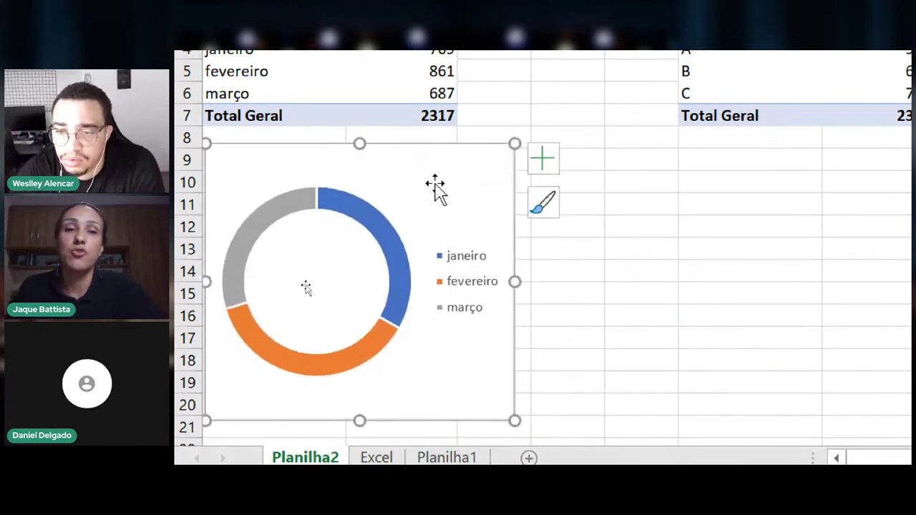
{"action": "right_click", "coordinate": [384, 230]}
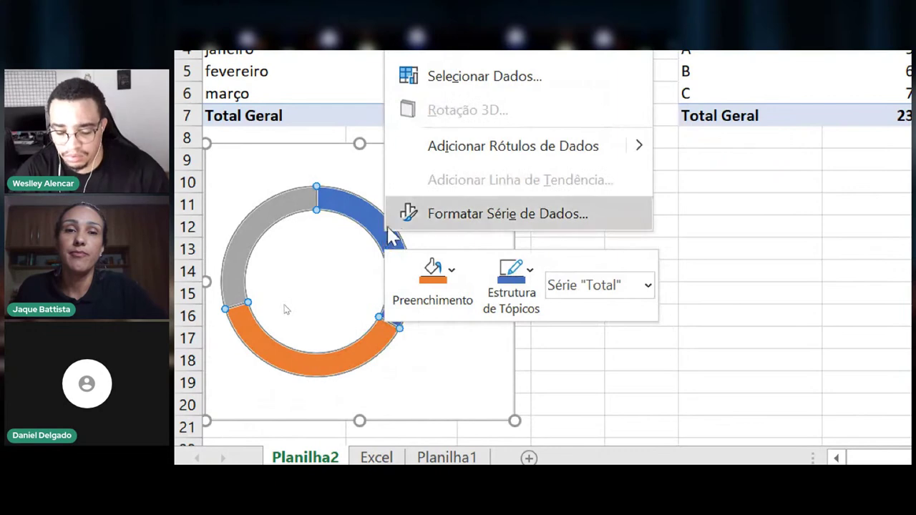
{"action": "left_click", "coordinate": [430, 154]}
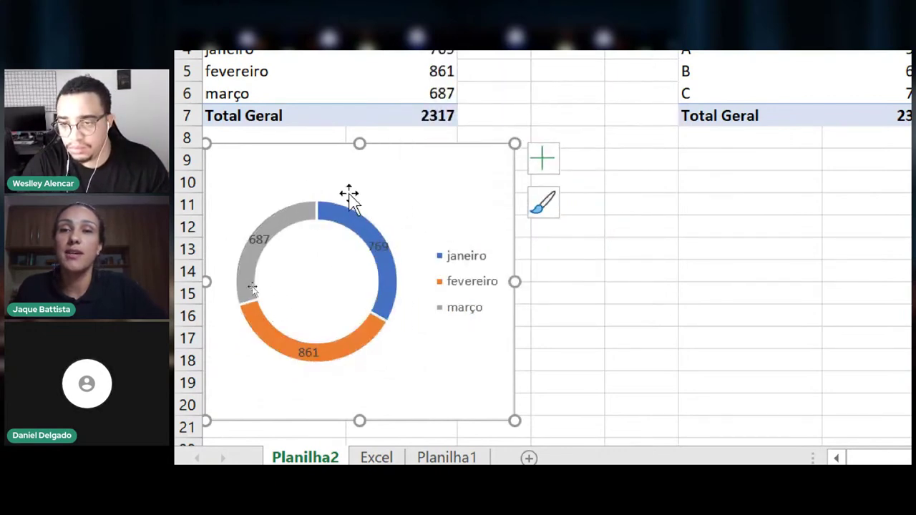
{"action": "left_click", "coordinate": [803, 248]}
{"action": "left_click", "coordinate": [816, 100]}
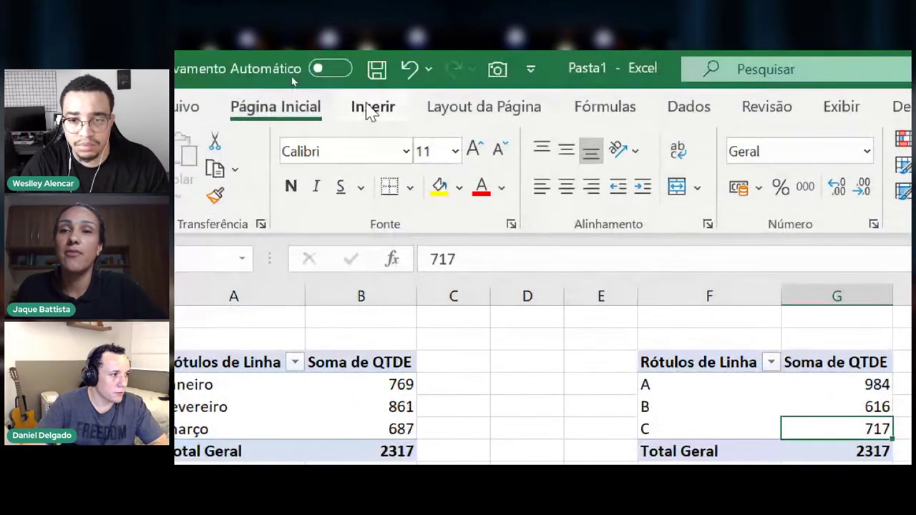
Step: Insert a clustered column chart of the product pivot, removing its title and field buttons
{"action": "left_click", "coordinate": [370, 107]}
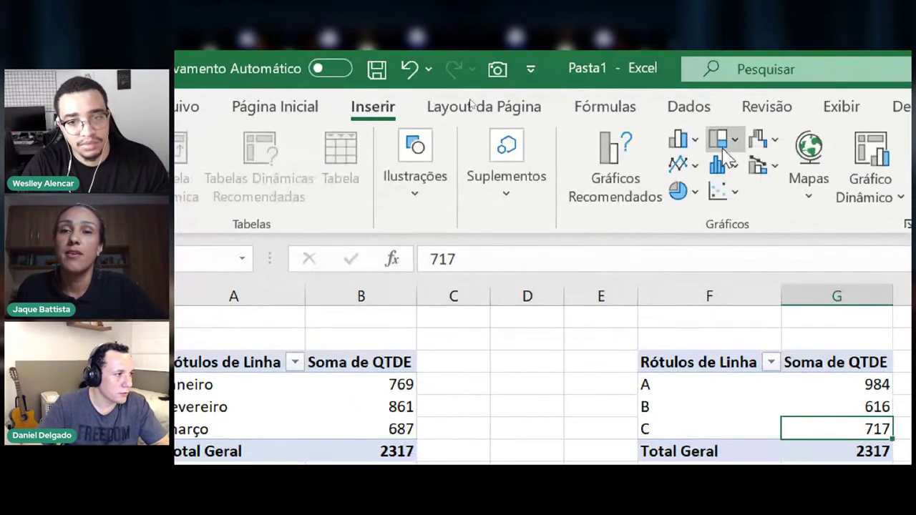
{"action": "left_click", "coordinate": [684, 141]}
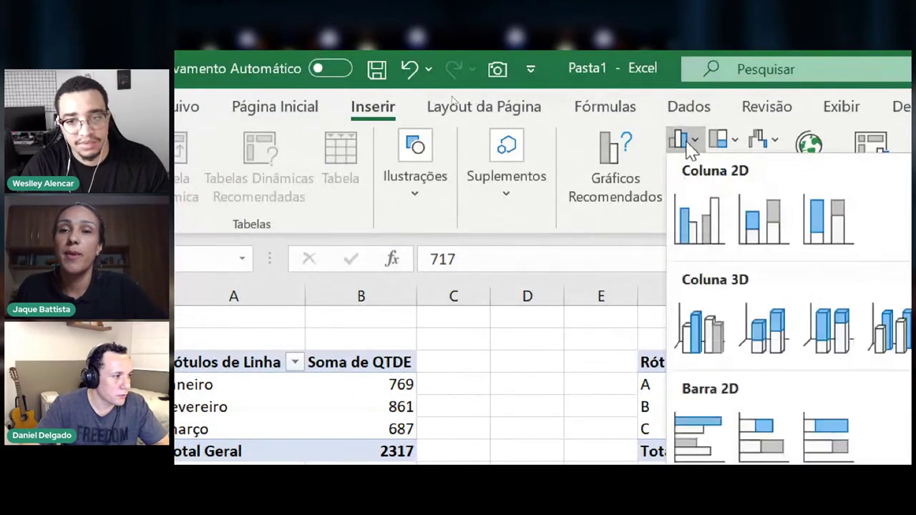
{"action": "left_click", "coordinate": [698, 228]}
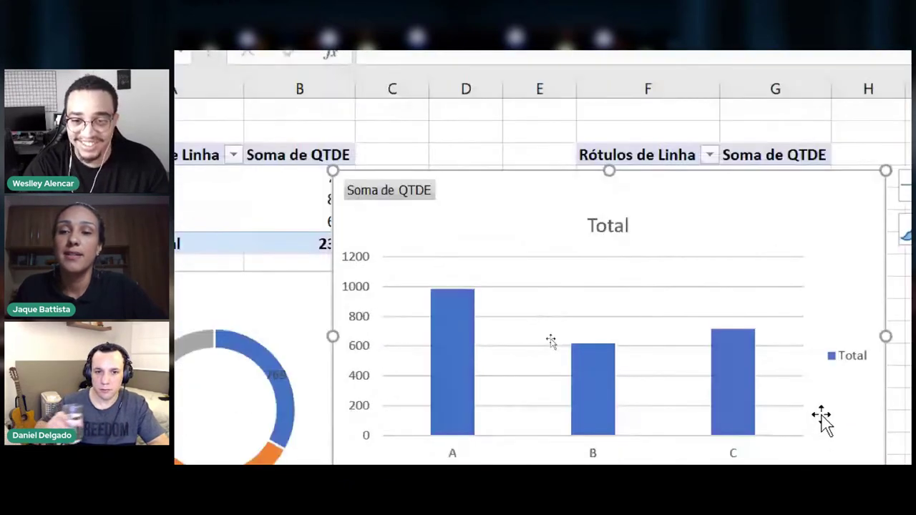
{"action": "left_click", "coordinate": [819, 345]}
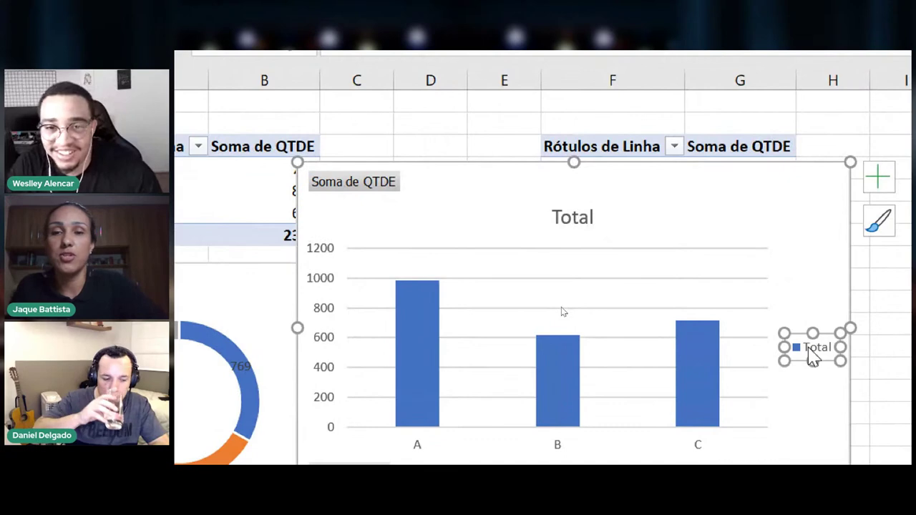
{"action": "left_click", "coordinate": [655, 236]}
{"action": "left_click", "coordinate": [661, 260]}
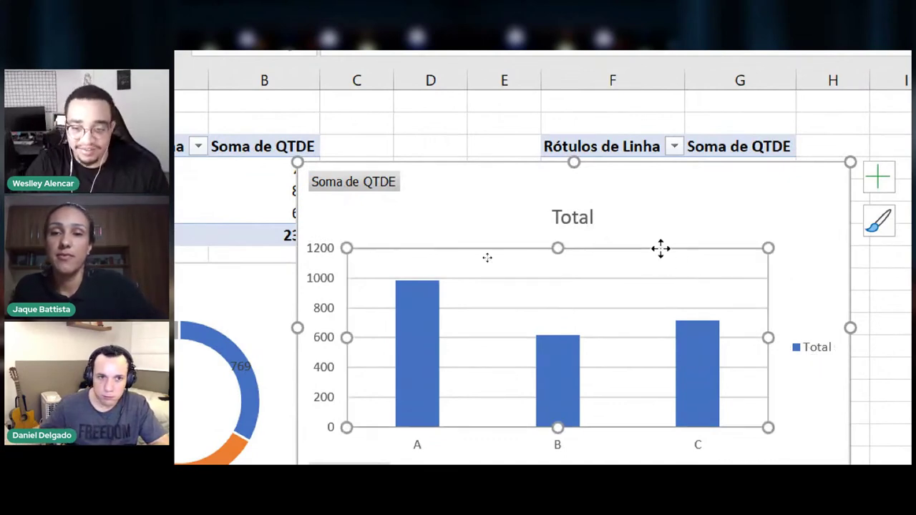
{"action": "key", "text": "Escape"}
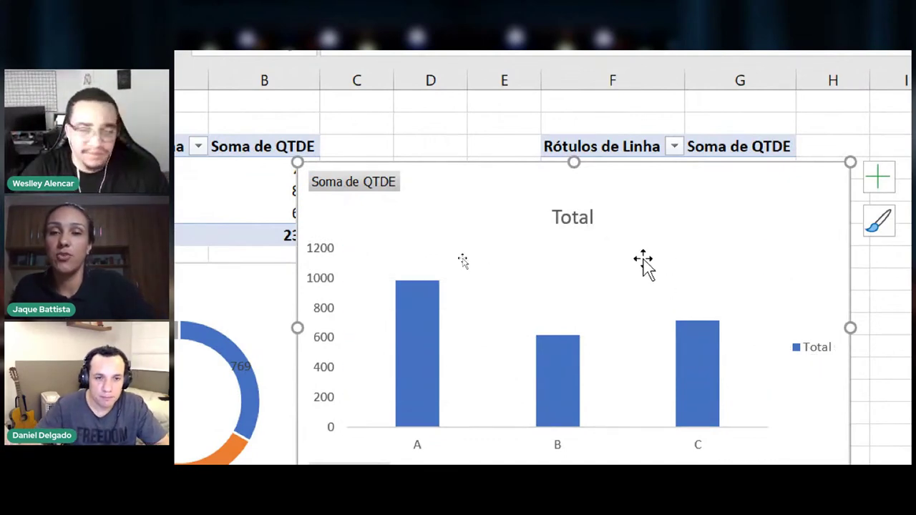
{"action": "key", "text": "Delete"}
{"action": "right_click", "coordinate": [366, 181]}
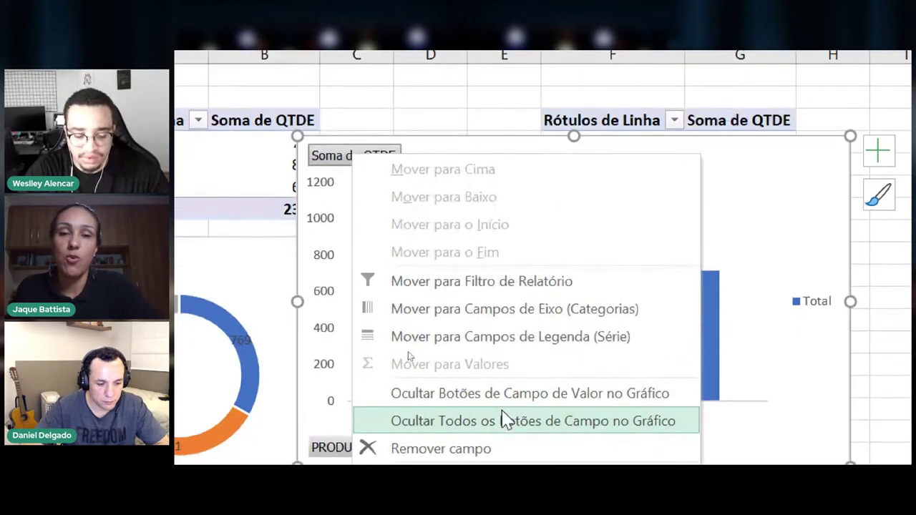
{"action": "left_click", "coordinate": [504, 420]}
Step: Resize and position the column chart beside the doughnut, then start adding VENDEDOR
{"action": "mouse_move", "coordinate": [770, 137]}
{"action": "left_mouse_down"}
{"action": "mouse_move", "coordinate": [640, 226]}
{"action": "mouse_move", "coordinate": [666, 261]}
{"action": "left_mouse_up"}
{"action": "left_click", "coordinate": [517, 262]}
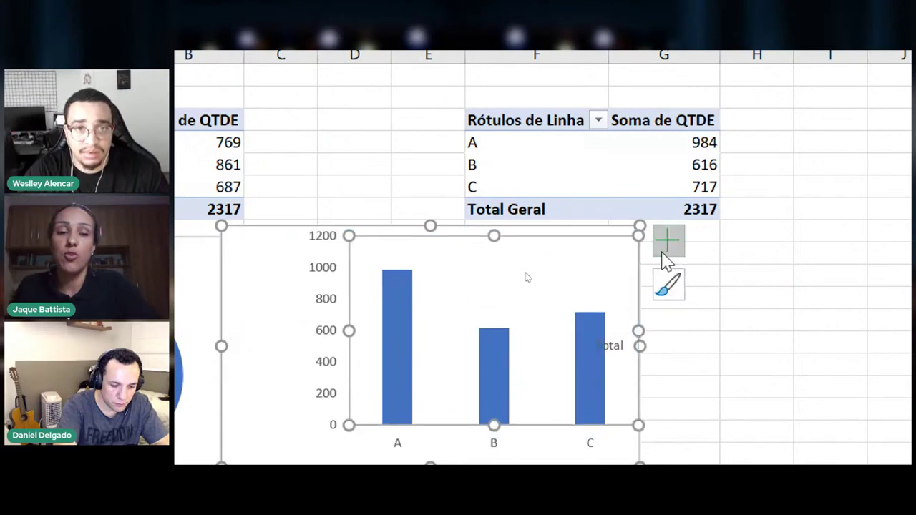
{"action": "left_click", "coordinate": [668, 242]}
{"action": "left_click_drag", "start_coordinate": [606, 239], "coordinate": [758, 235]}
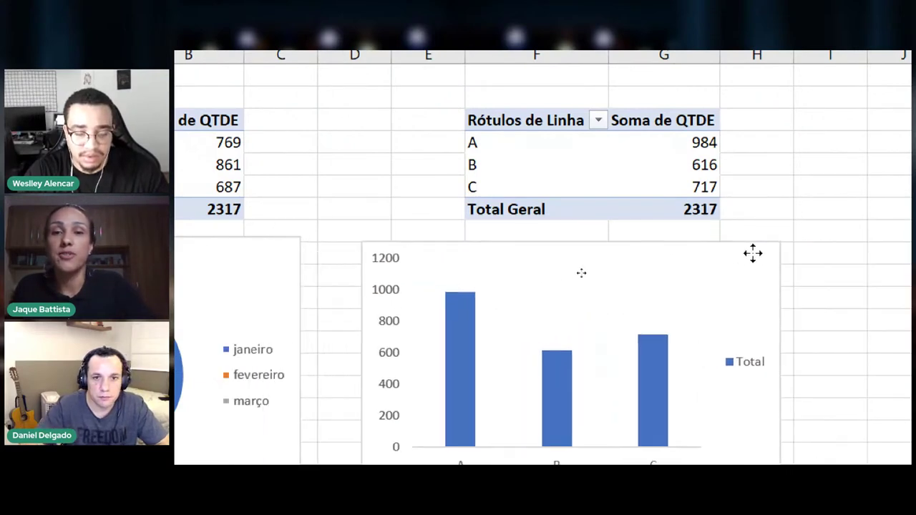
{"action": "scroll", "coordinate": [716, 294], "scroll_direction": "down", "scroll_amount": 1}
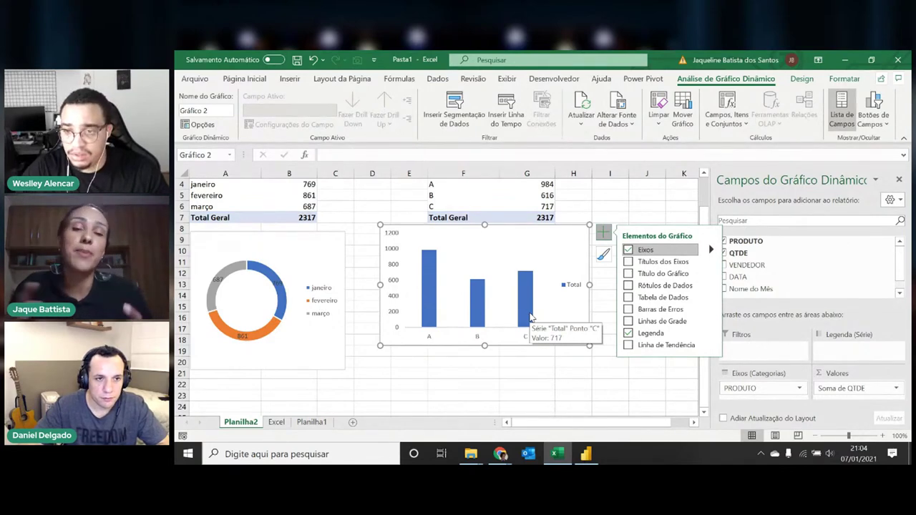
{"action": "left_click", "coordinate": [539, 237]}
{"action": "left_click", "coordinate": [537, 242]}
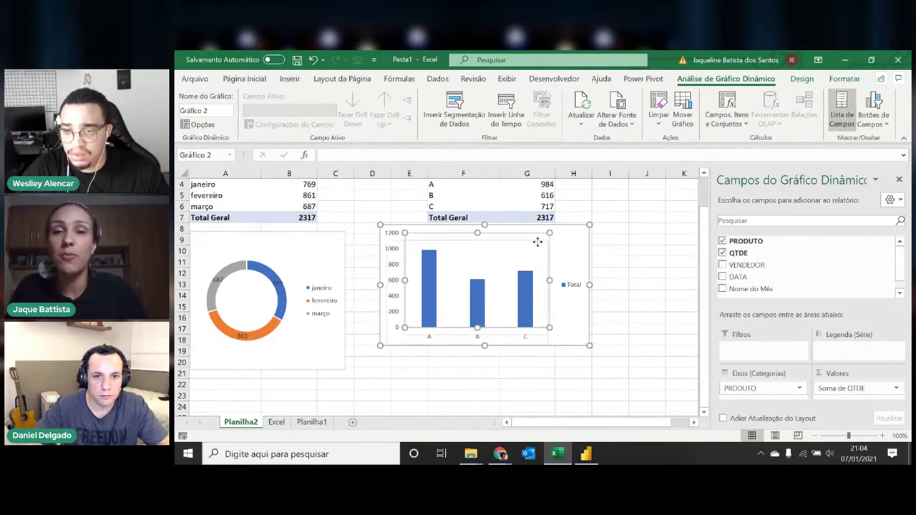
{"action": "left_click_drag", "start_coordinate": [539, 237], "coordinate": [528, 246]}
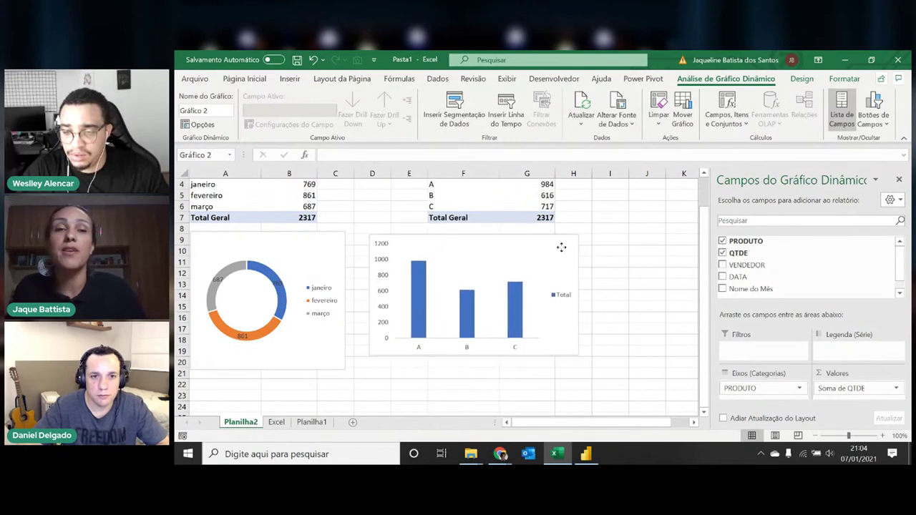
{"action": "left_click_drag", "start_coordinate": [578, 355], "coordinate": [600, 372]}
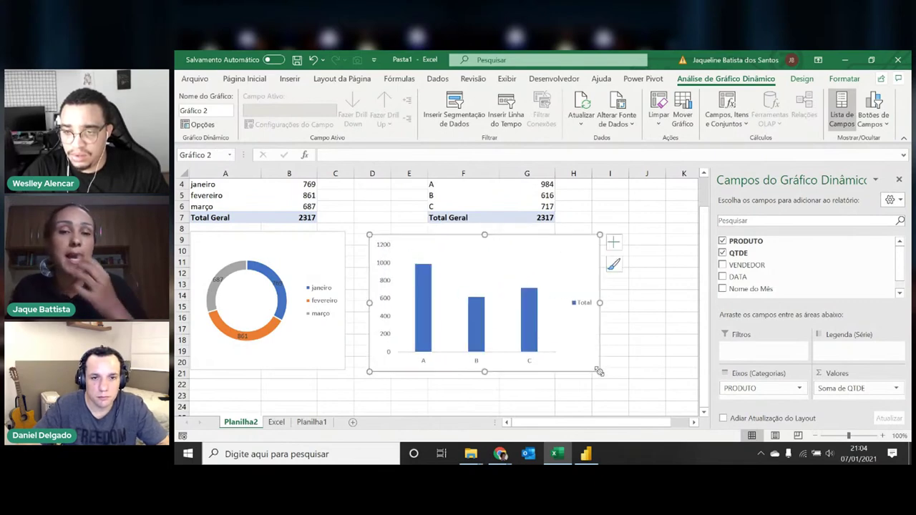
{"action": "left_click", "coordinate": [634, 319]}
{"action": "left_click", "coordinate": [571, 283]}
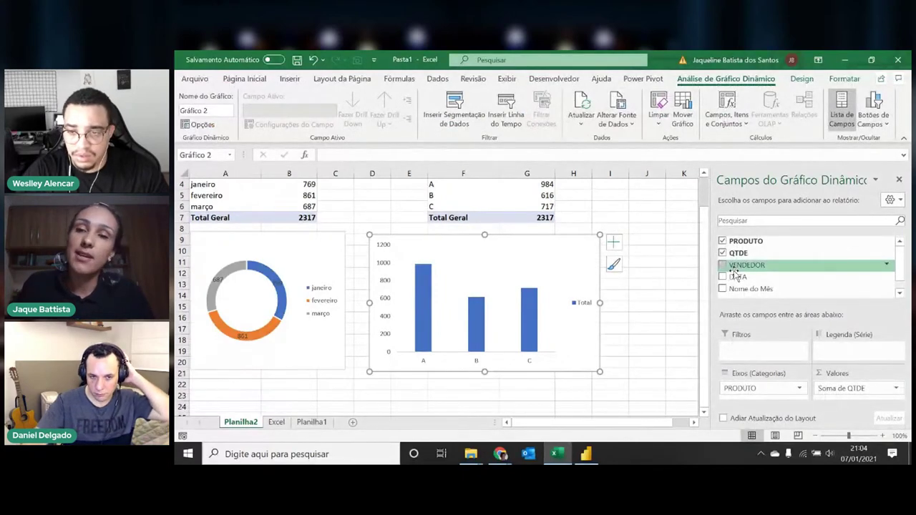
{"action": "mouse_move", "coordinate": [740, 267]}
{"action": "left_mouse_down"}
{"action": "mouse_move", "coordinate": [780, 403]}
{"action": "mouse_move", "coordinate": [768, 394]}
{"action": "left_mouse_up"}
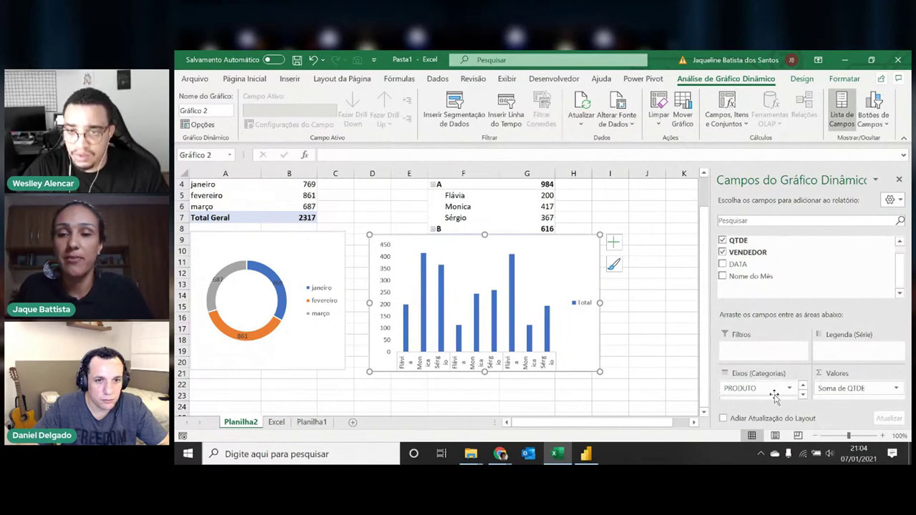
Step: Add VENDEDOR as the column chart's legend series, turn on Rótulos de Dados and delete the vertical axis
{"action": "left_click_drag", "start_coordinate": [831, 388], "coordinate": [827, 364]}
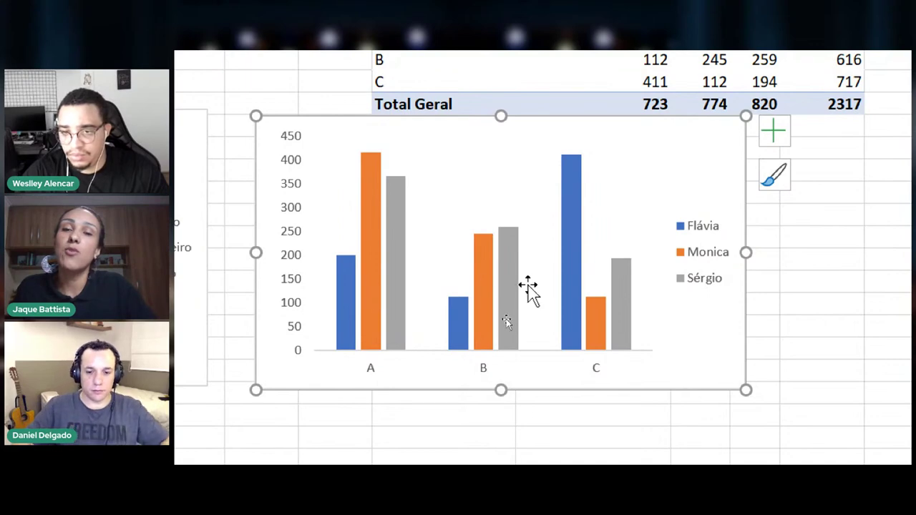
{"action": "left_click_drag", "start_coordinate": [705, 126], "coordinate": [749, 143]}
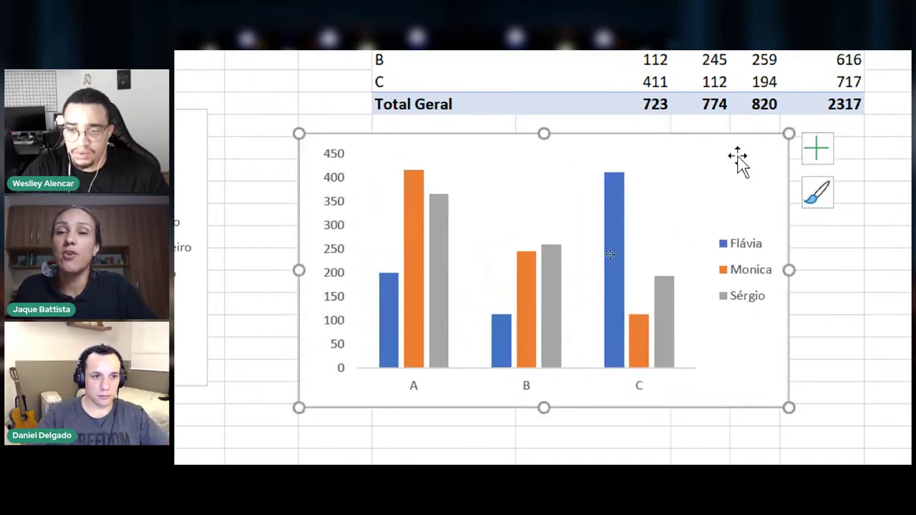
{"action": "left_click", "coordinate": [817, 149]}
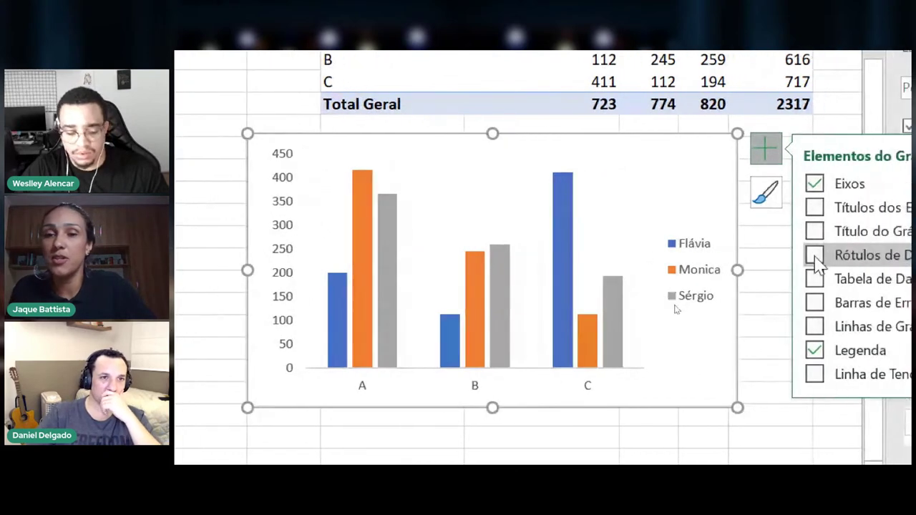
{"action": "left_click", "coordinate": [815, 256]}
{"action": "left_click", "coordinate": [319, 232]}
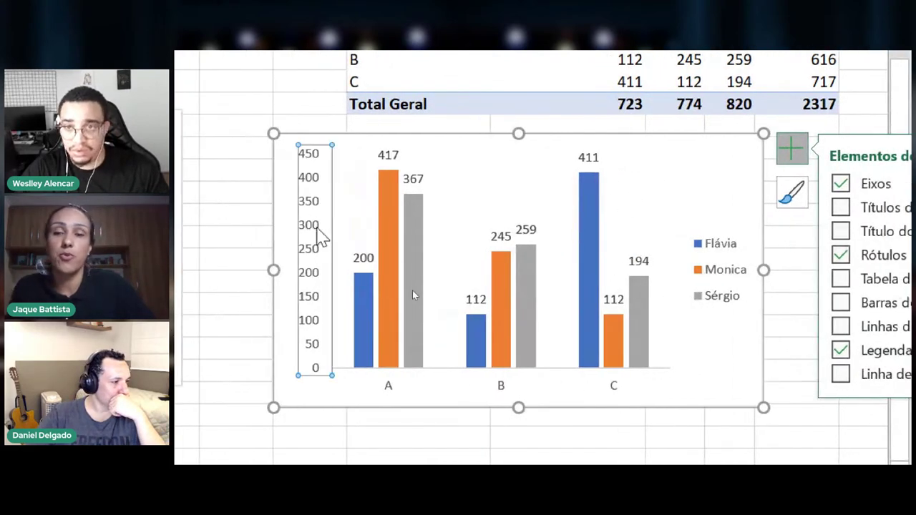
{"action": "key", "text": "Delete"}
{"action": "left_click", "coordinate": [774, 253]}
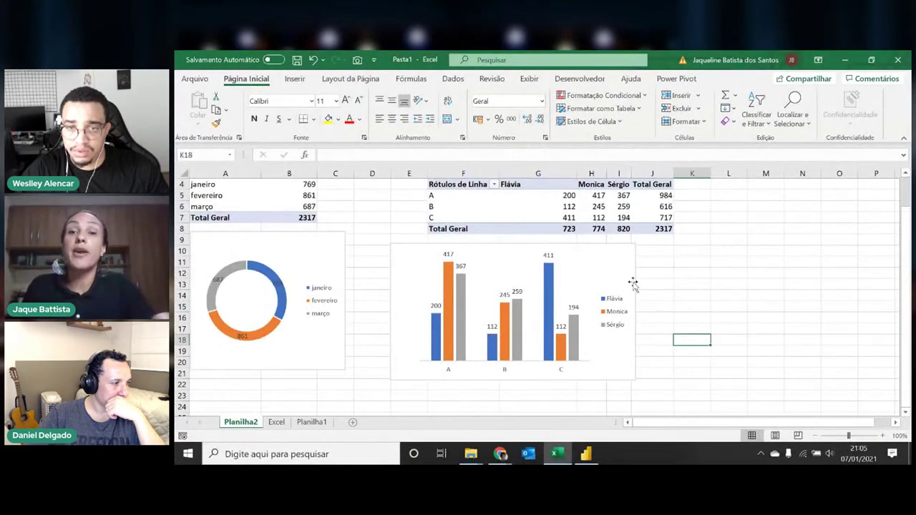
{"action": "left_click_drag", "start_coordinate": [599, 248], "coordinate": [595, 240]}
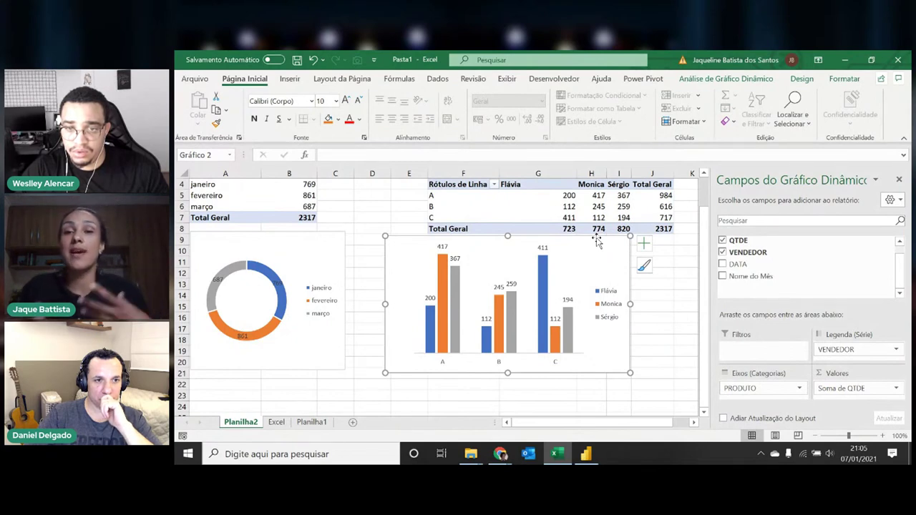
Step: Deselect the chart and switch to Power BI Desktop's loaded 51-row Excel table
{"action": "left_click", "coordinate": [660, 293]}
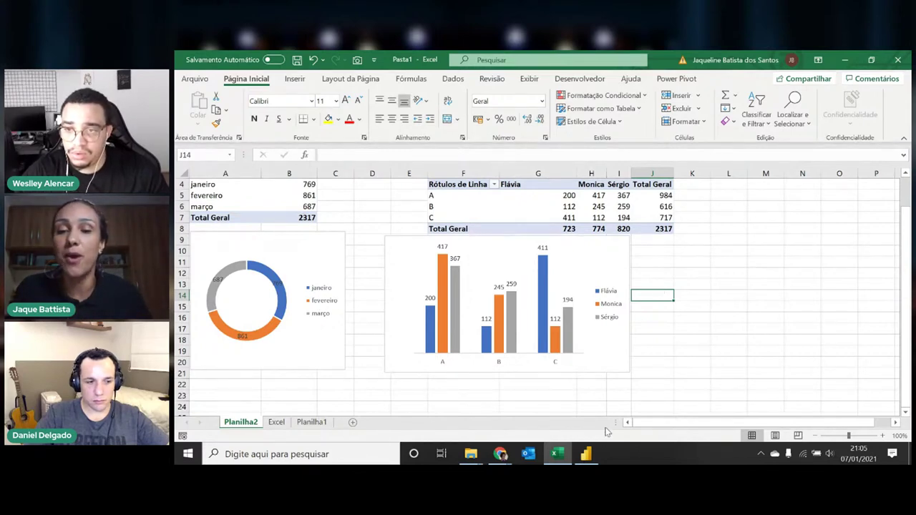
{"action": "left_click", "coordinate": [588, 456]}
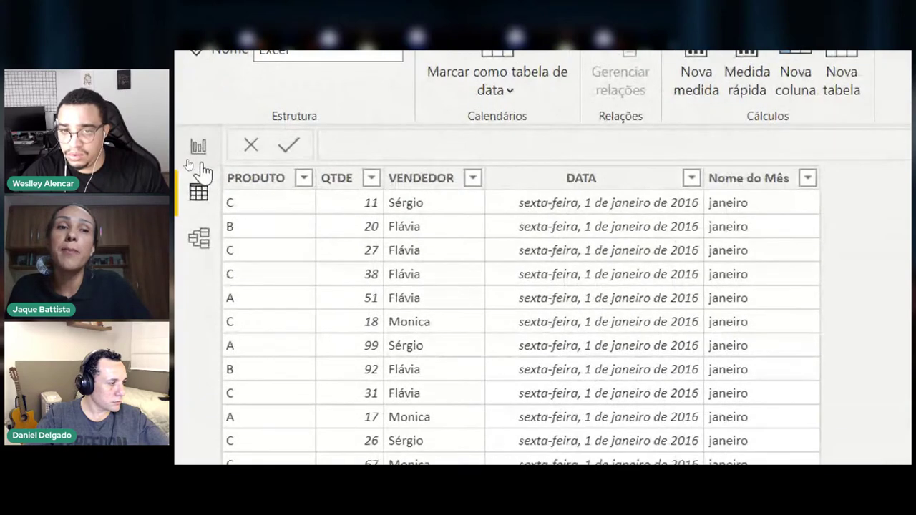
Step: Switch to the Report view canvas
{"action": "left_click", "coordinate": [203, 166]}
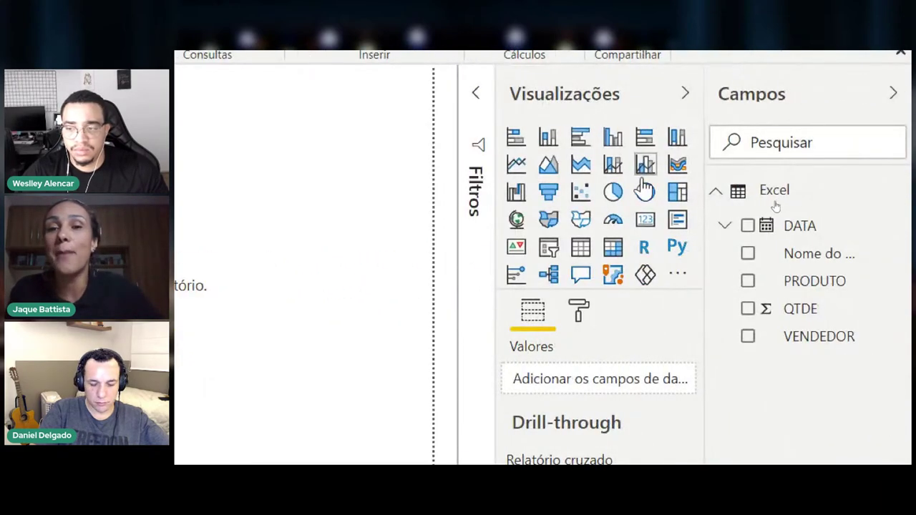
Step: Add a Tabela visual of QTDE by Nome do Mês (janeiro 769, fevereiro 861, março 687)
{"action": "left_click", "coordinate": [584, 252]}
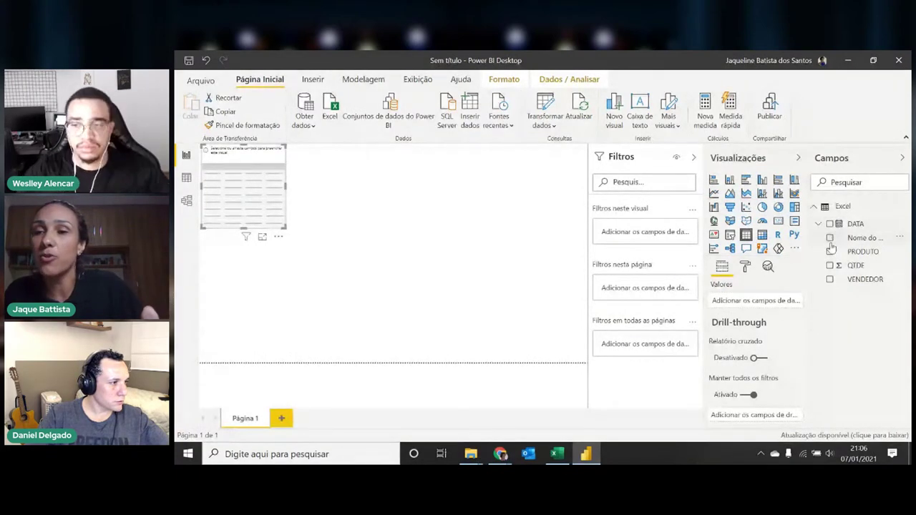
{"action": "left_click", "coordinate": [829, 239]}
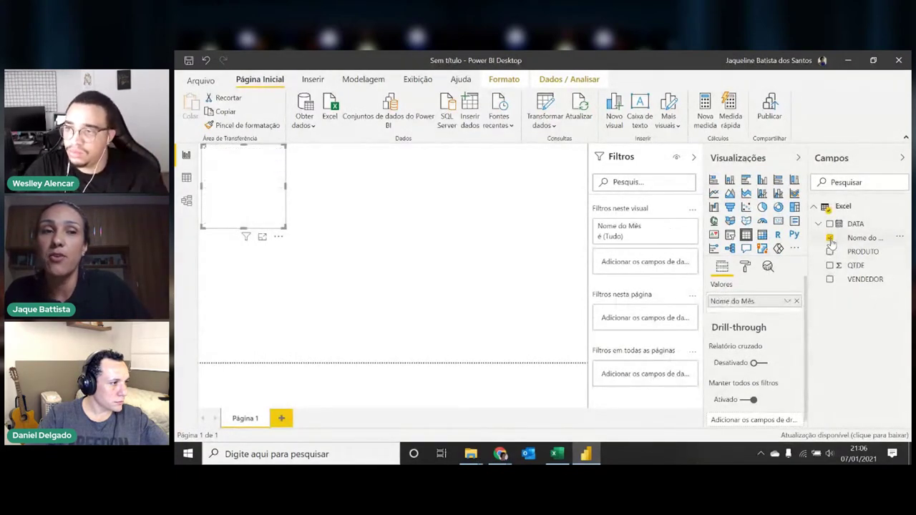
{"action": "left_click", "coordinate": [830, 266]}
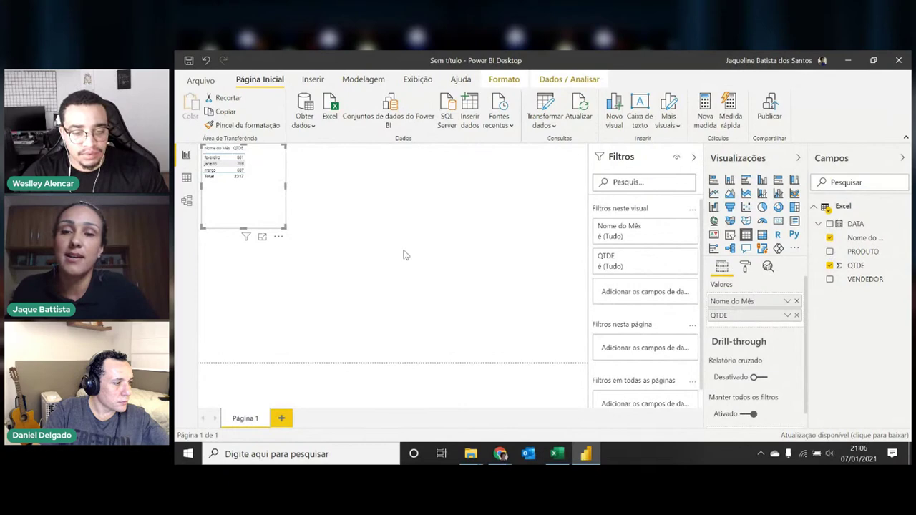
{"action": "left_click", "coordinate": [340, 242]}
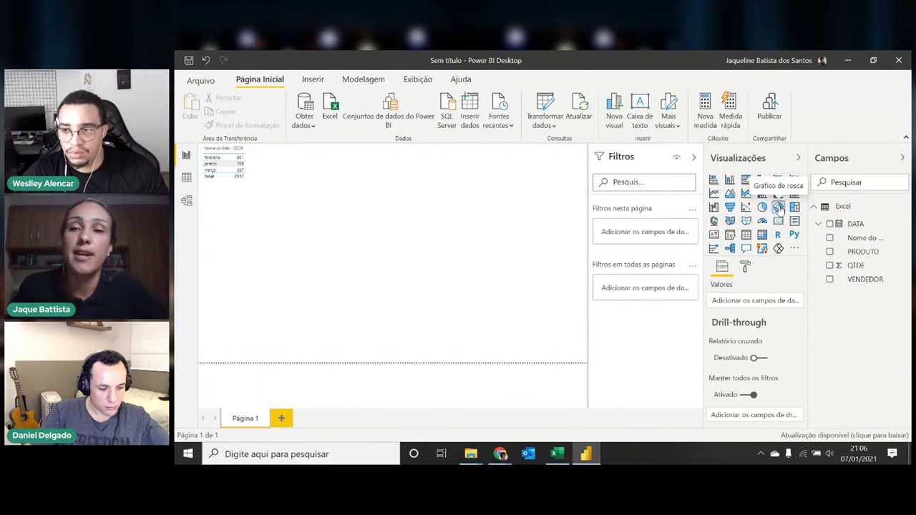
Step: Place a Gráfico de rosca top right showing QTDE split by VENDEDOR
{"action": "left_click", "coordinate": [779, 207]}
{"action": "mouse_move", "coordinate": [233, 257]}
{"action": "left_mouse_down"}
{"action": "mouse_move", "coordinate": [528, 171]}
{"action": "mouse_move", "coordinate": [472, 244]}
{"action": "left_mouse_up"}
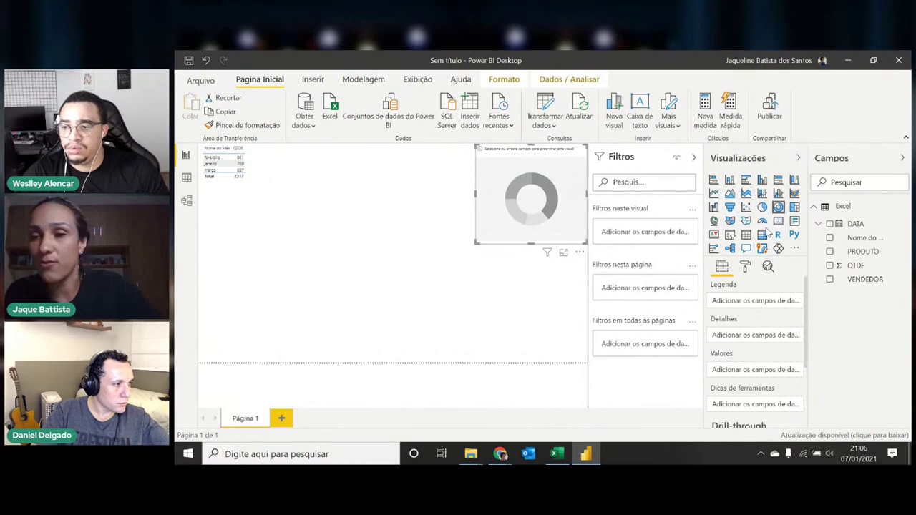
{"action": "left_click", "coordinate": [830, 279]}
{"action": "left_click", "coordinate": [830, 266]}
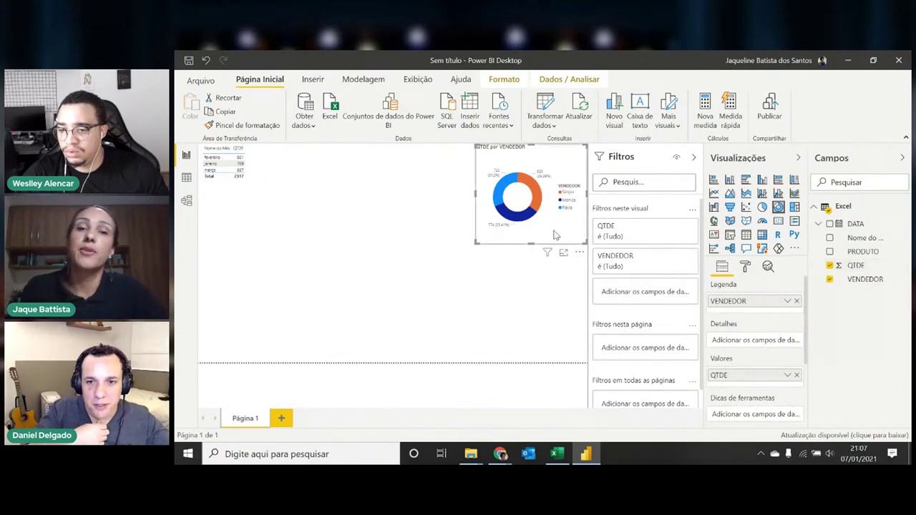
{"action": "left_click", "coordinate": [506, 282]}
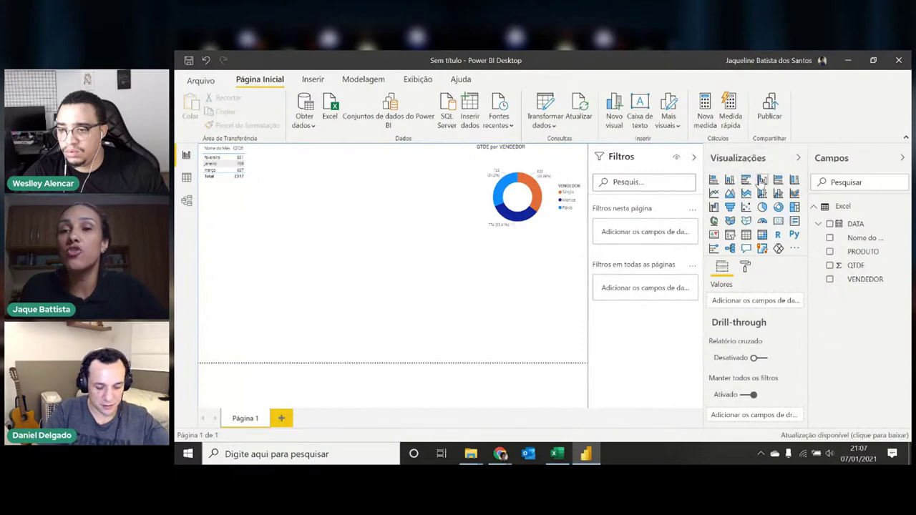
Step: Insert a column chart, widen it across the page and move it to the bottom
{"action": "left_click", "coordinate": [762, 180]}
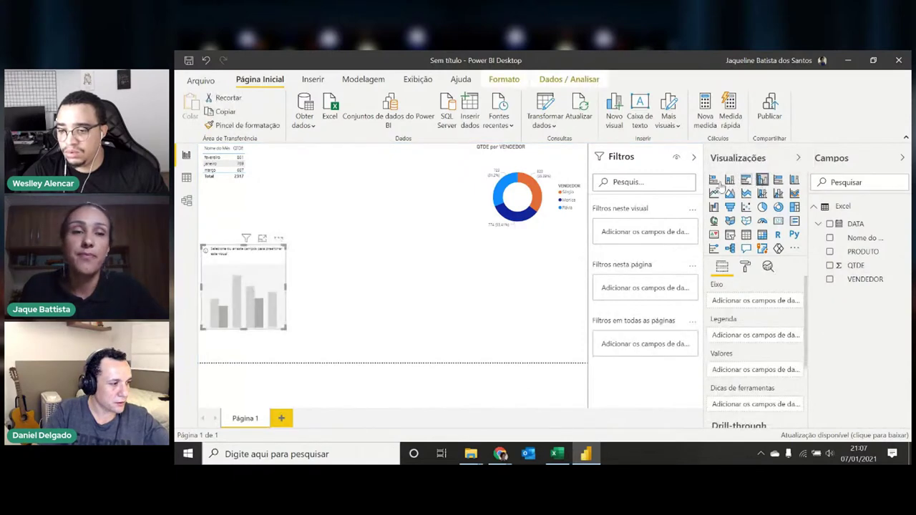
{"action": "left_click_drag", "start_coordinate": [285, 285], "coordinate": [586, 285]}
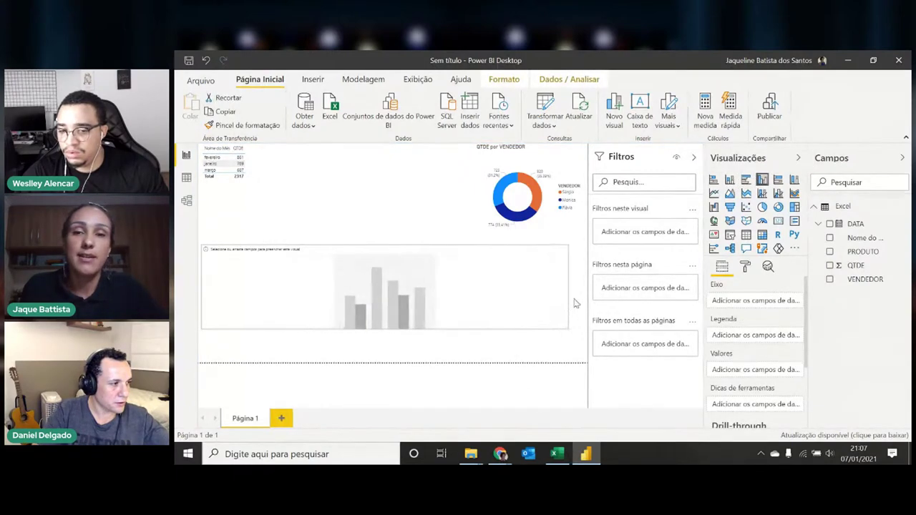
{"action": "mouse_move", "coordinate": [392, 247]}
{"action": "left_mouse_down"}
{"action": "mouse_move", "coordinate": [391, 278]}
{"action": "mouse_move", "coordinate": [391, 269]}
{"action": "left_mouse_up"}
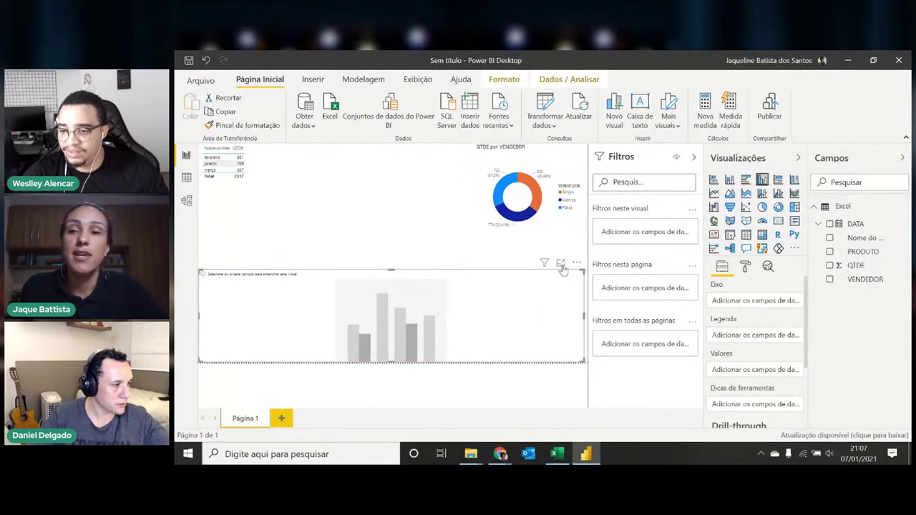
Step: Plot QTDE by PRODUTO split by VENDEDOR, making the chart slightly taller
{"action": "left_click", "coordinate": [834, 266]}
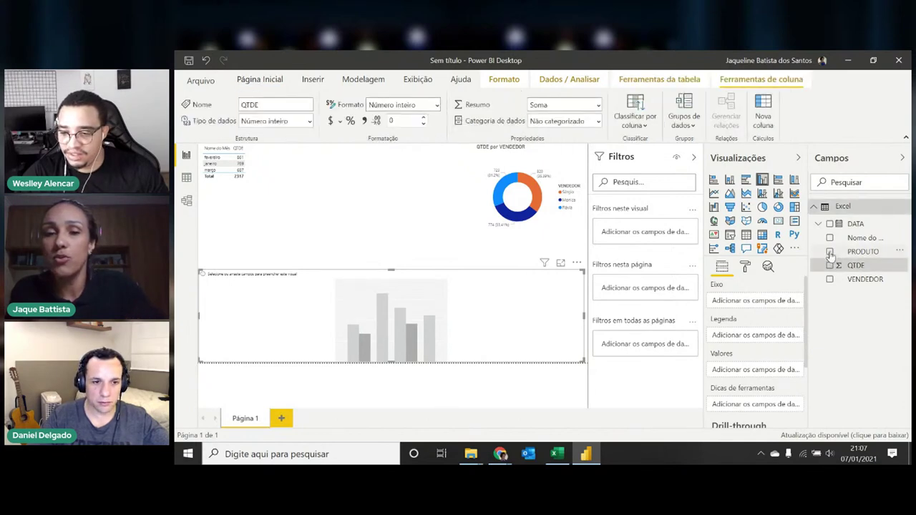
{"action": "left_click", "coordinate": [829, 252]}
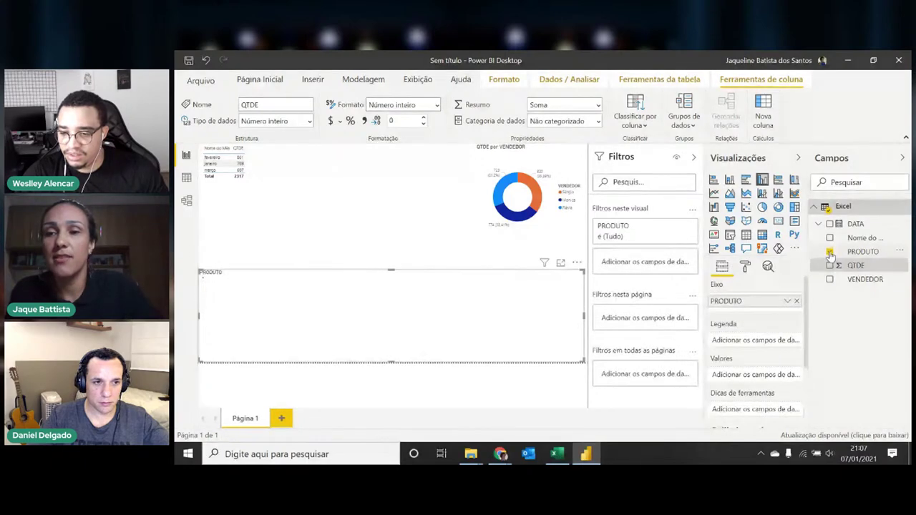
{"action": "left_click", "coordinate": [829, 279]}
{"action": "left_click", "coordinate": [829, 265]}
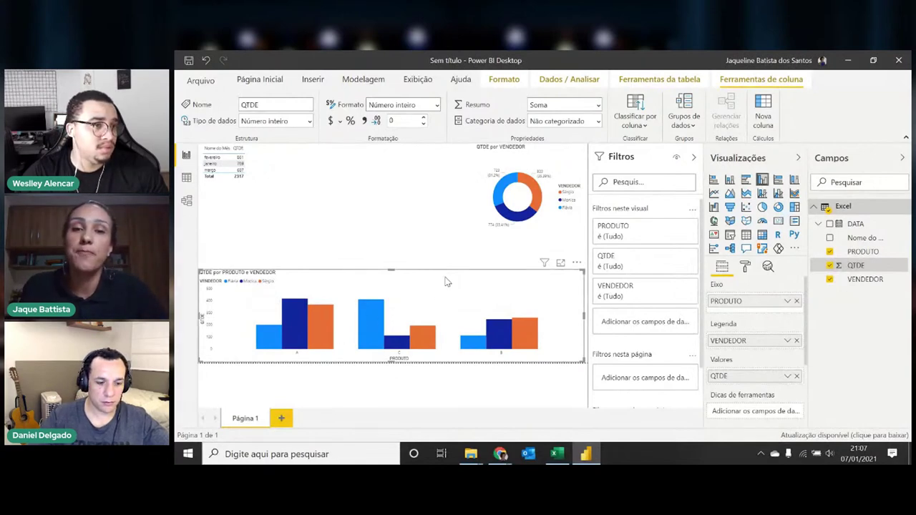
{"action": "left_click_drag", "start_coordinate": [391, 270], "coordinate": [392, 262]}
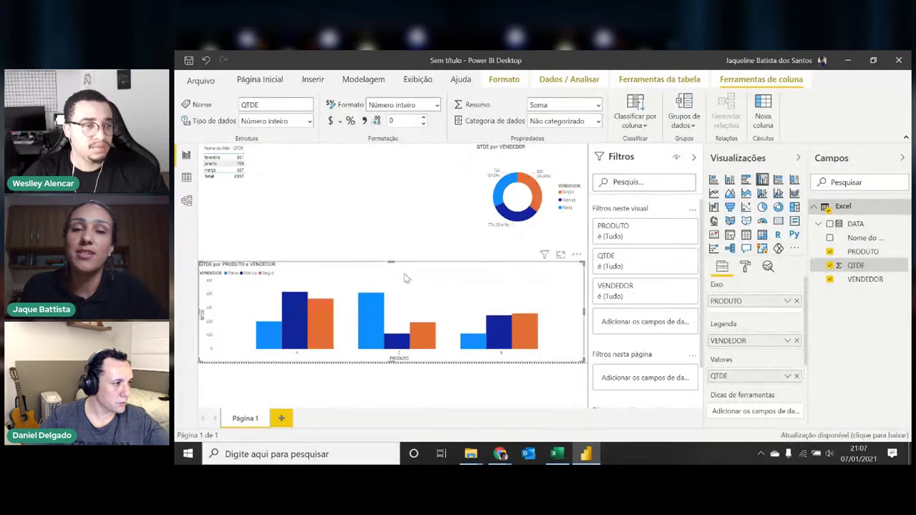
{"action": "left_click", "coordinate": [431, 251]}
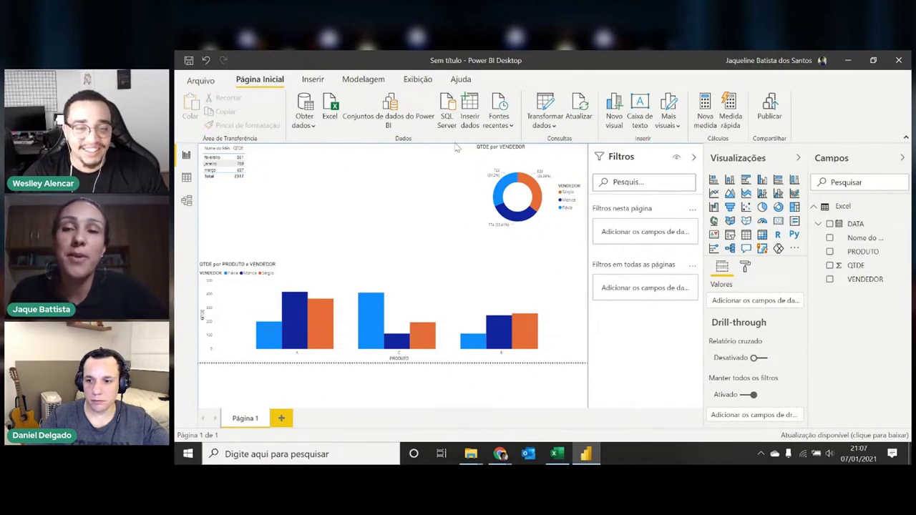
Step: Add an enlarged funnel of QTDE by PRODUTO showing 984, 717 and 616
{"action": "left_click", "coordinate": [730, 208]}
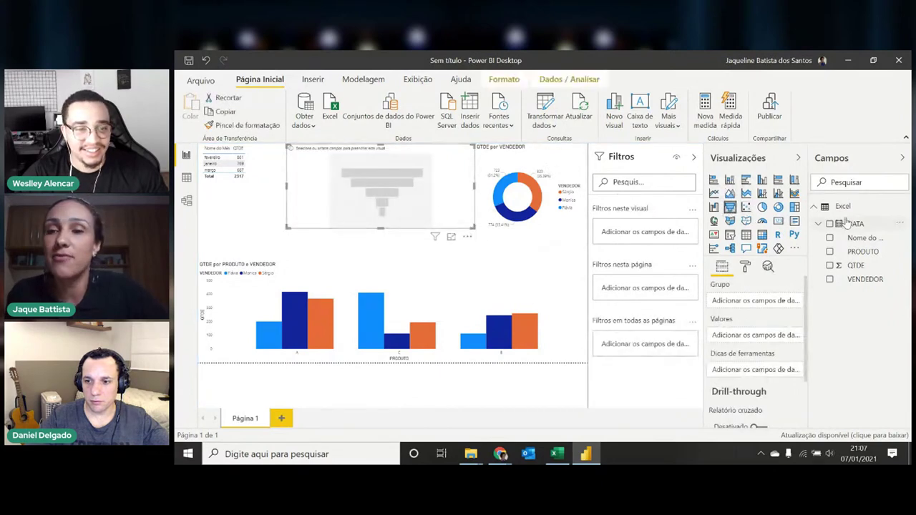
{"action": "left_click", "coordinate": [829, 251]}
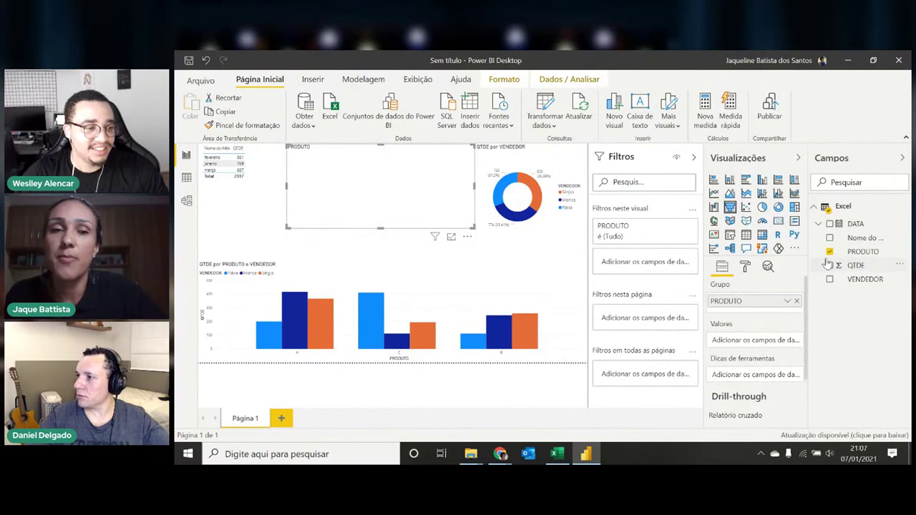
{"action": "left_click", "coordinate": [829, 264]}
{"action": "left_click_drag", "start_coordinate": [474, 228], "coordinate": [482, 251]}
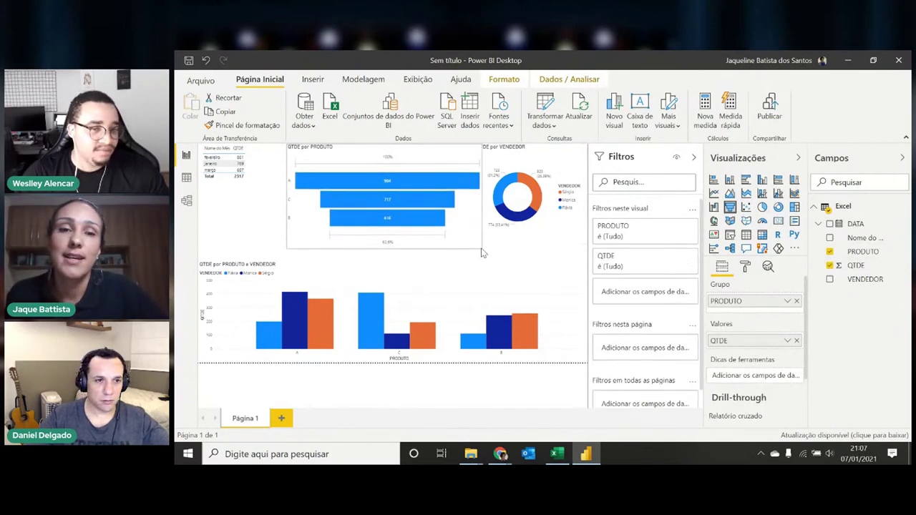
{"action": "left_click", "coordinate": [552, 375]}
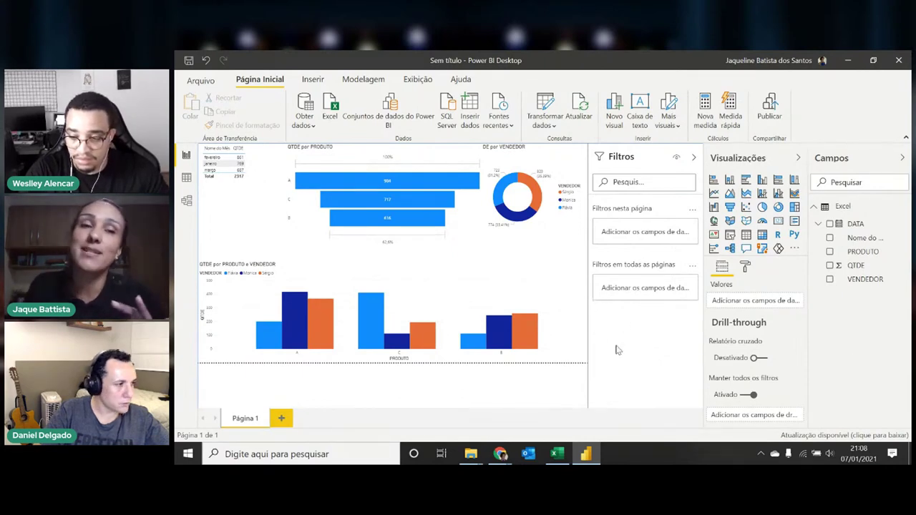
Step: Collapse the Filtros, Visualizações and Campos panes, then bring the Excel workbook forward
{"action": "left_click", "coordinate": [694, 157]}
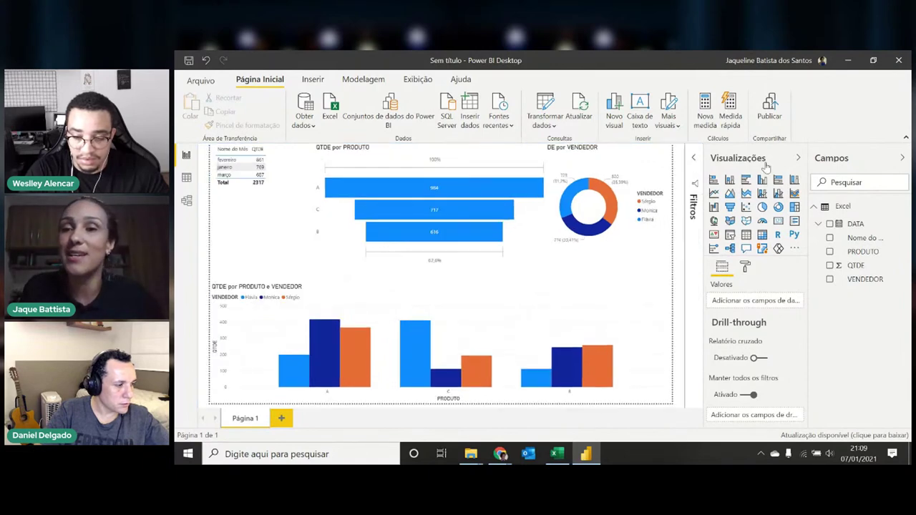
{"action": "left_click", "coordinate": [799, 158]}
{"action": "left_click", "coordinate": [902, 157]}
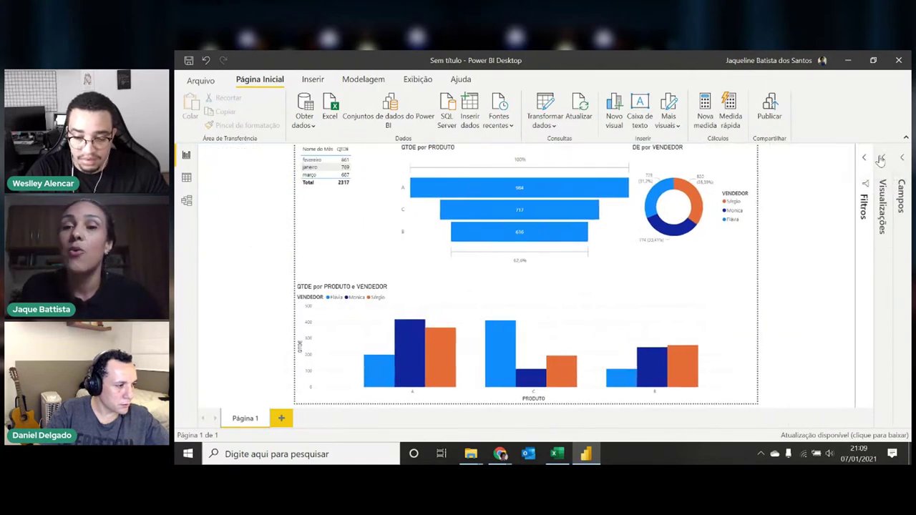
{"action": "left_click", "coordinate": [557, 454]}
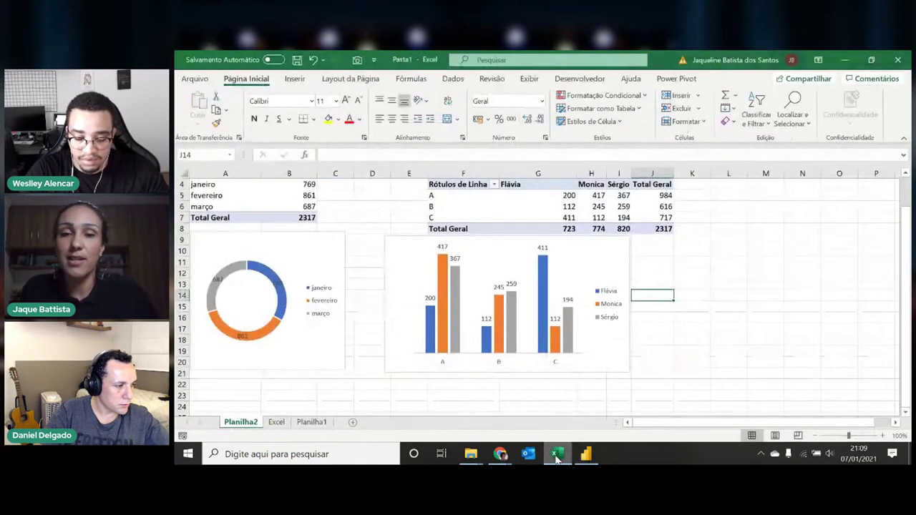
Step: Close the PivotChart field list and review its chart elements, cancelling the save prompt
{"action": "left_click", "coordinate": [497, 347]}
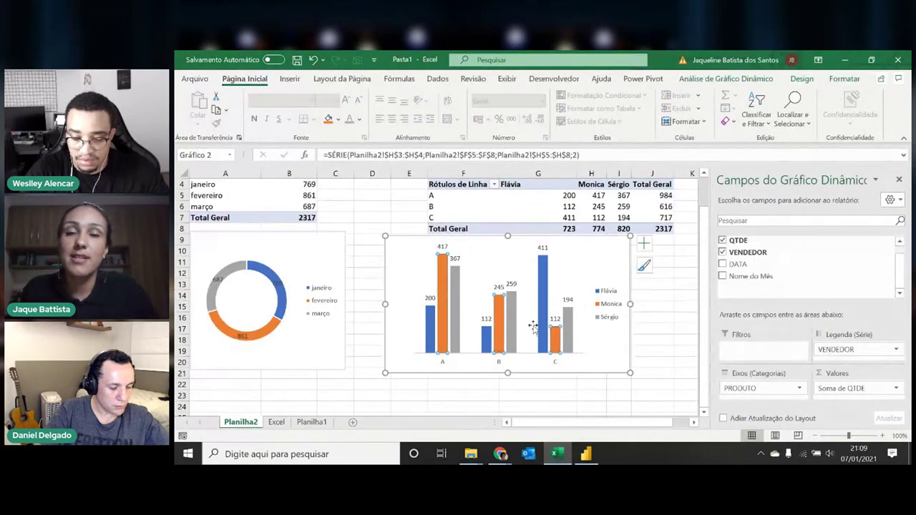
{"action": "left_click", "coordinate": [899, 180]}
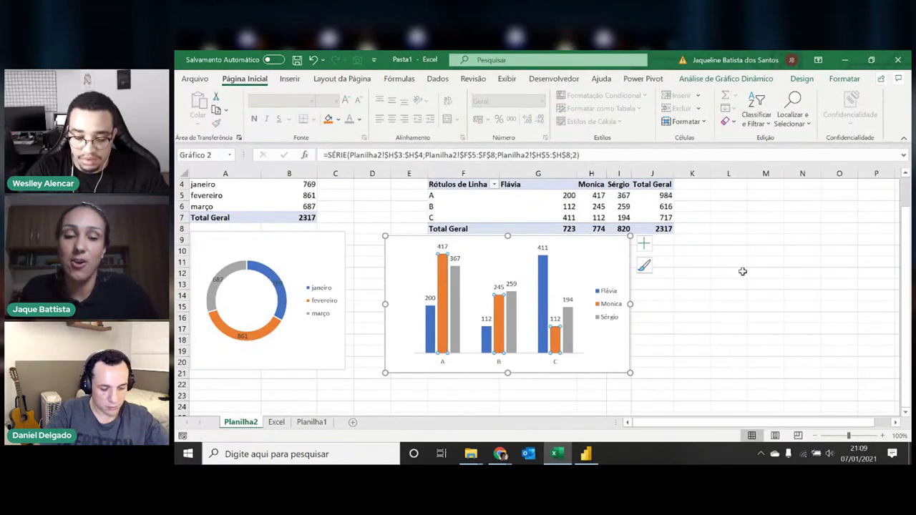
{"action": "left_click", "coordinate": [644, 243]}
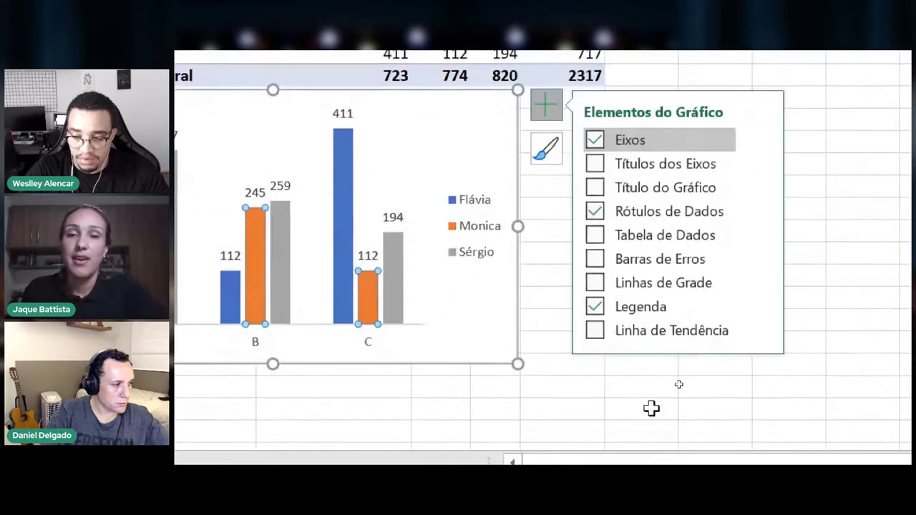
{"action": "left_click", "coordinate": [679, 102]}
{"action": "scroll", "coordinate": [364, 411], "scroll_direction": "down", "scroll_amount": 1}
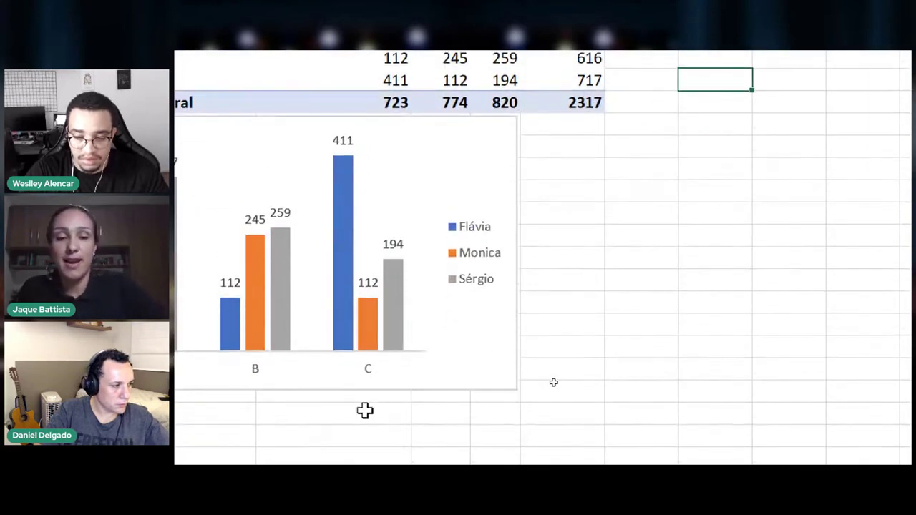
{"action": "key", "text": "ctrl+w"}
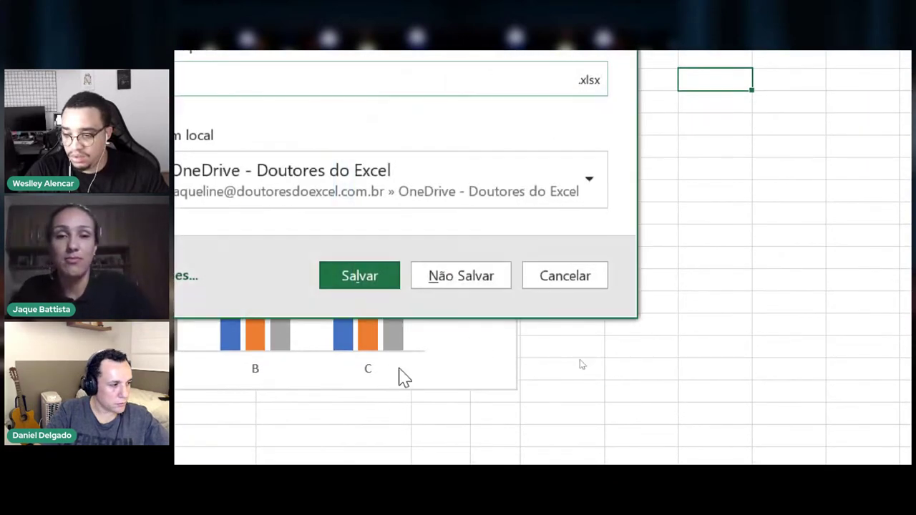
{"action": "left_click", "coordinate": [600, 278]}
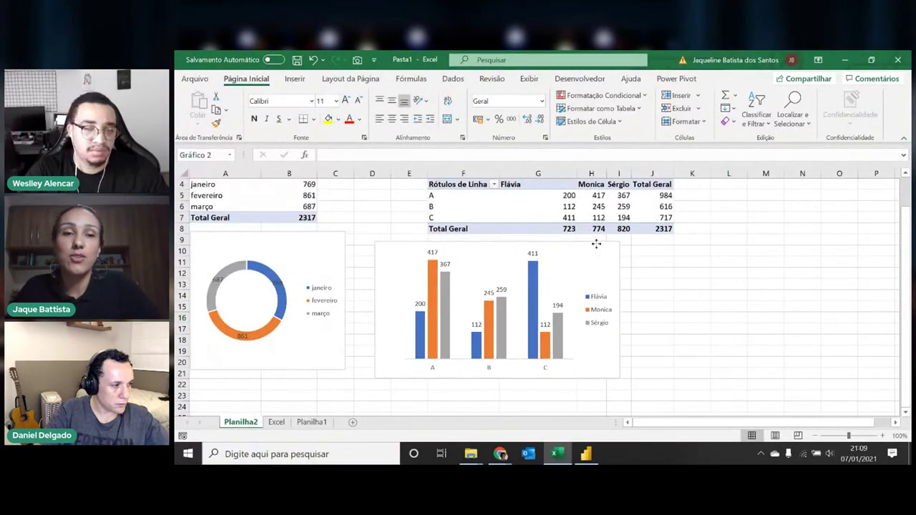
Step: Shift the column chart left next to the donut chart and align the donut
{"action": "left_click_drag", "start_coordinate": [612, 241], "coordinate": [577, 241]}
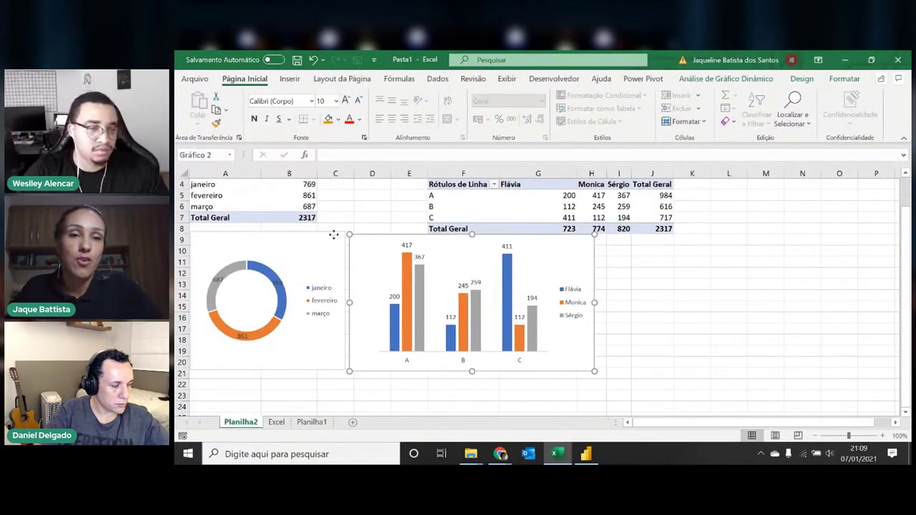
{"action": "left_click_drag", "start_coordinate": [333, 234], "coordinate": [337, 237]}
{"action": "left_click", "coordinate": [306, 207]}
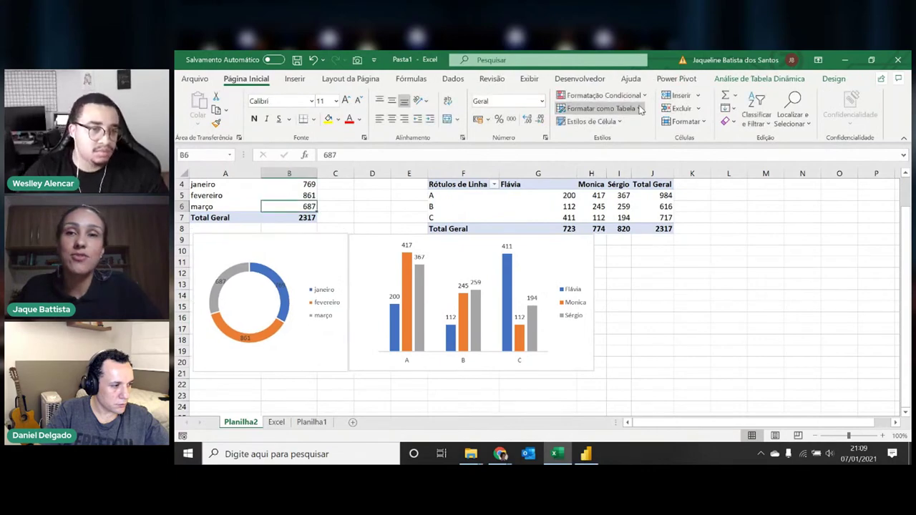
{"action": "left_click", "coordinate": [778, 79]}
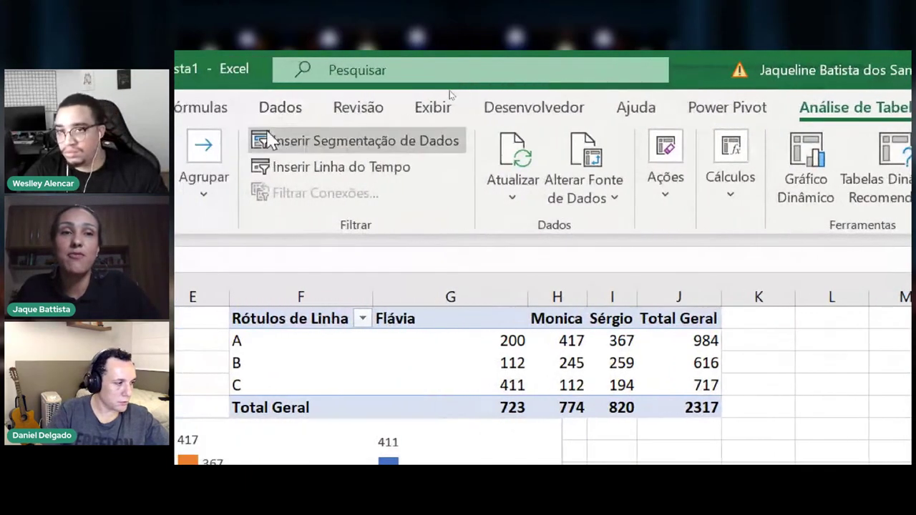
Step: Insert a Nome do Mês slicer and place it beside the column chart
{"action": "left_click", "coordinate": [272, 141]}
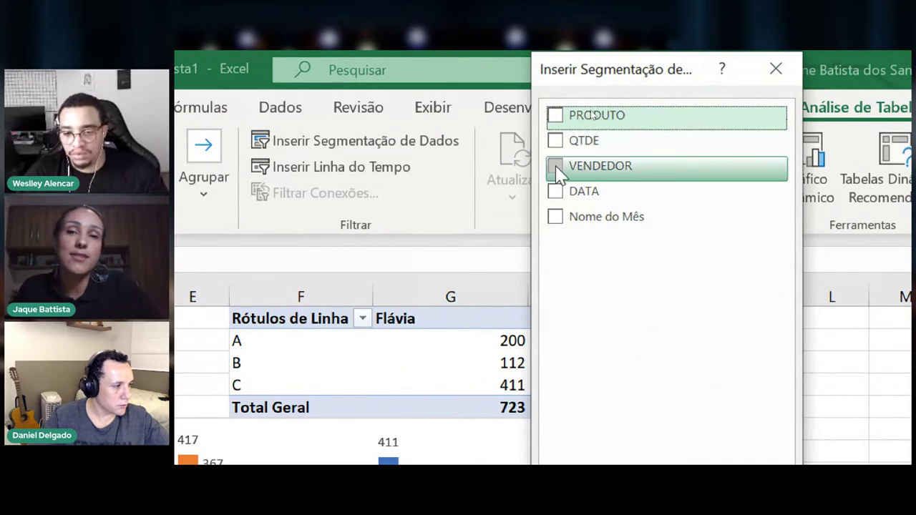
{"action": "left_click", "coordinate": [558, 219]}
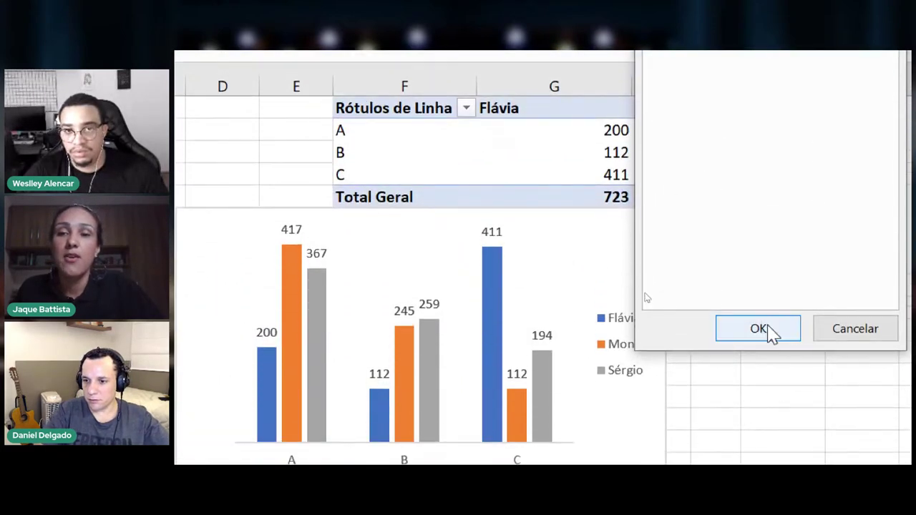
{"action": "left_click", "coordinate": [766, 387]}
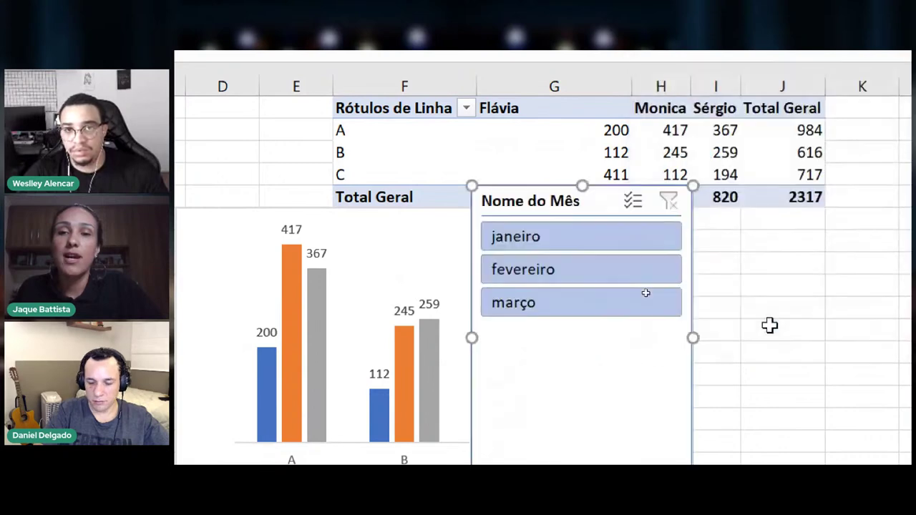
{"action": "left_click_drag", "start_coordinate": [558, 222], "coordinate": [743, 238]}
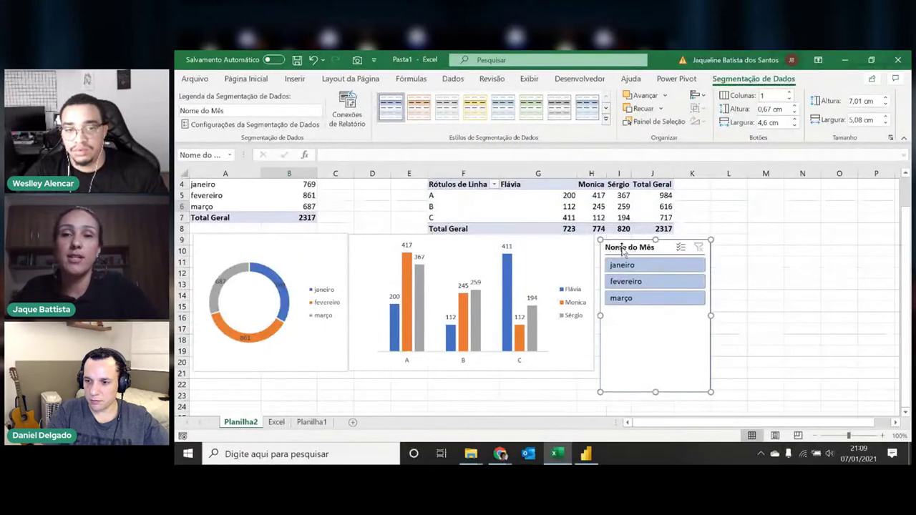
{"action": "left_click_drag", "start_coordinate": [632, 244], "coordinate": [622, 244]}
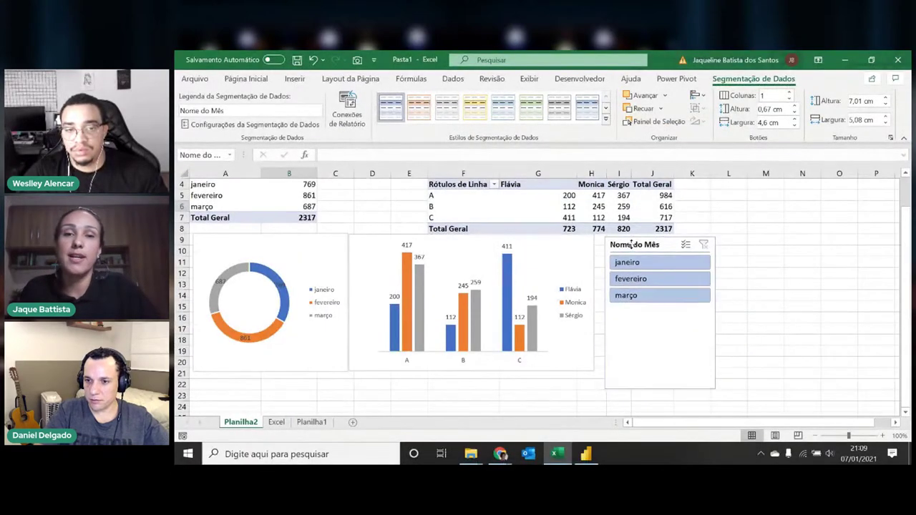
Step: Connect the Nome do Mês slicer to the second pivot table via Report Connections
{"action": "right_click", "coordinate": [608, 248]}
{"action": "left_click", "coordinate": [666, 291]}
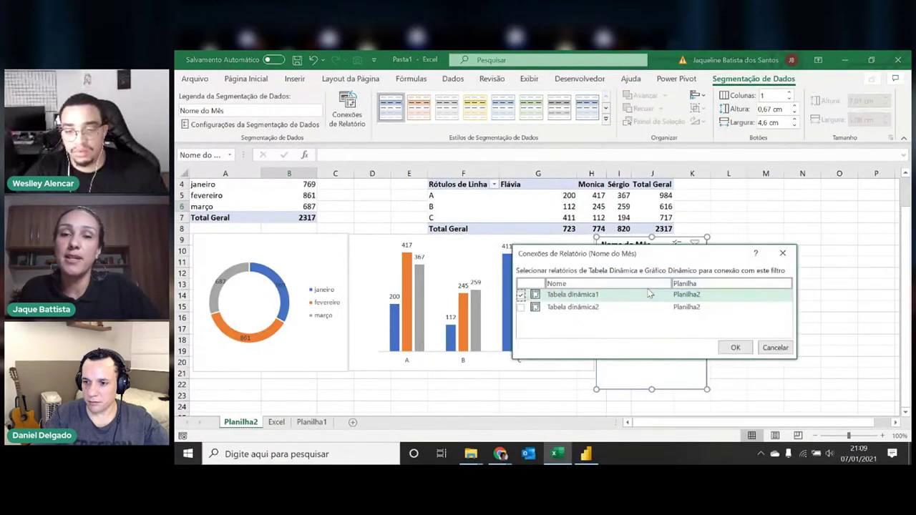
{"action": "left_click", "coordinate": [521, 307]}
{"action": "left_click", "coordinate": [733, 347]}
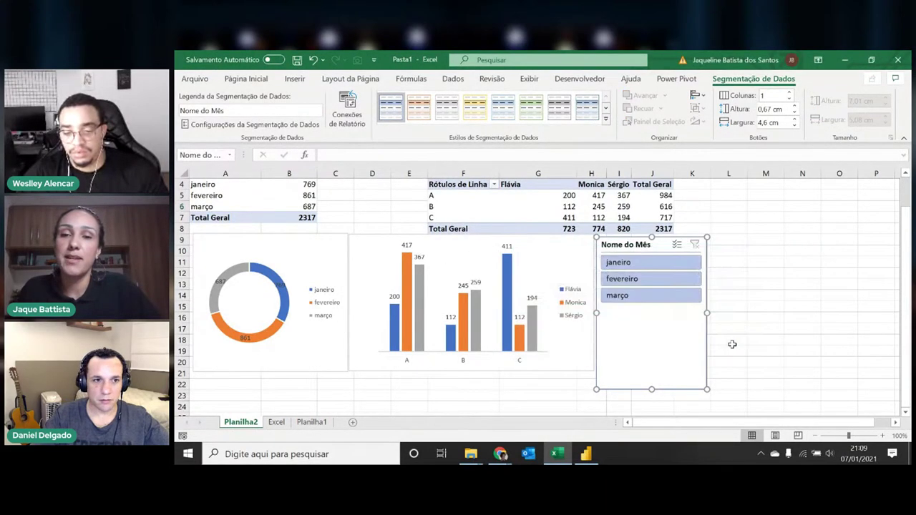
Step: Resize the column chart and reposition the month slicer up and to the right
{"action": "left_click_drag", "start_coordinate": [637, 246], "coordinate": [637, 245]}
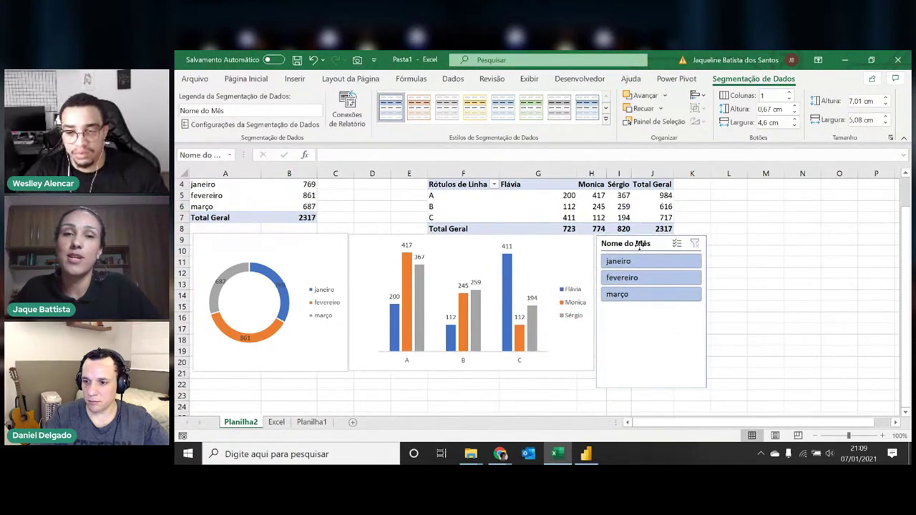
{"action": "left_click", "coordinate": [586, 243]}
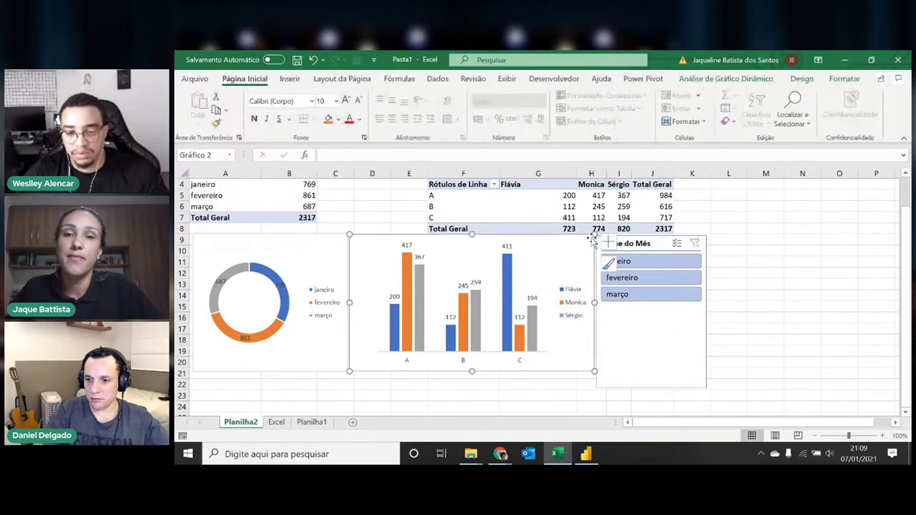
{"action": "left_click_drag", "start_coordinate": [594, 235], "coordinate": [671, 181]}
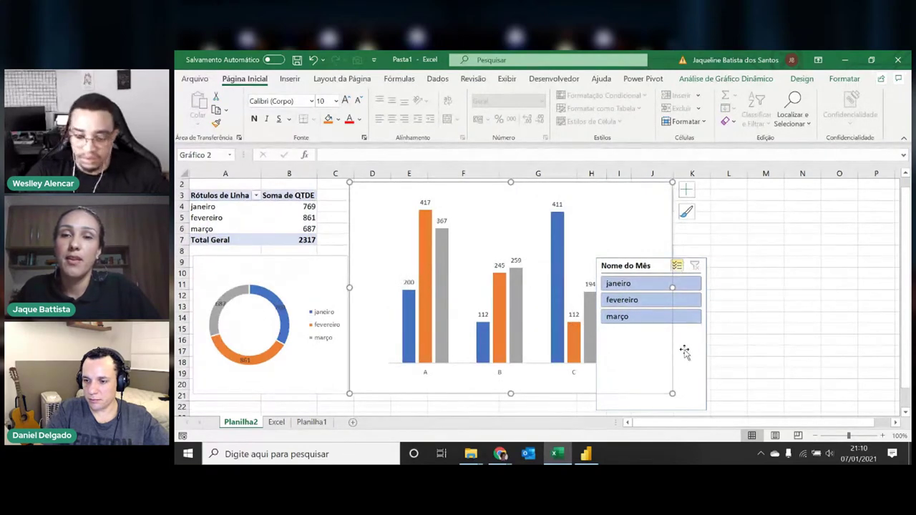
{"action": "left_click_drag", "start_coordinate": [685, 352], "coordinate": [755, 279]}
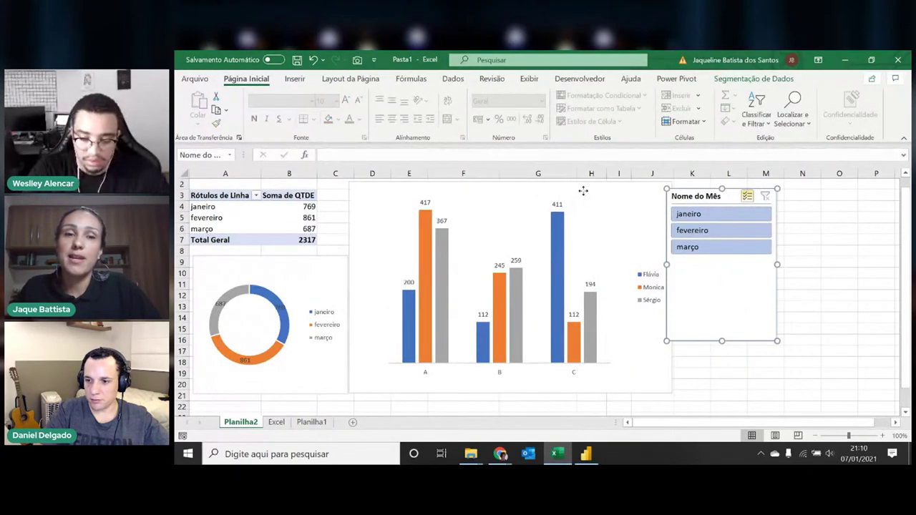
{"action": "left_click_drag", "start_coordinate": [583, 191], "coordinate": [589, 188]}
{"action": "left_click", "coordinate": [804, 307]}
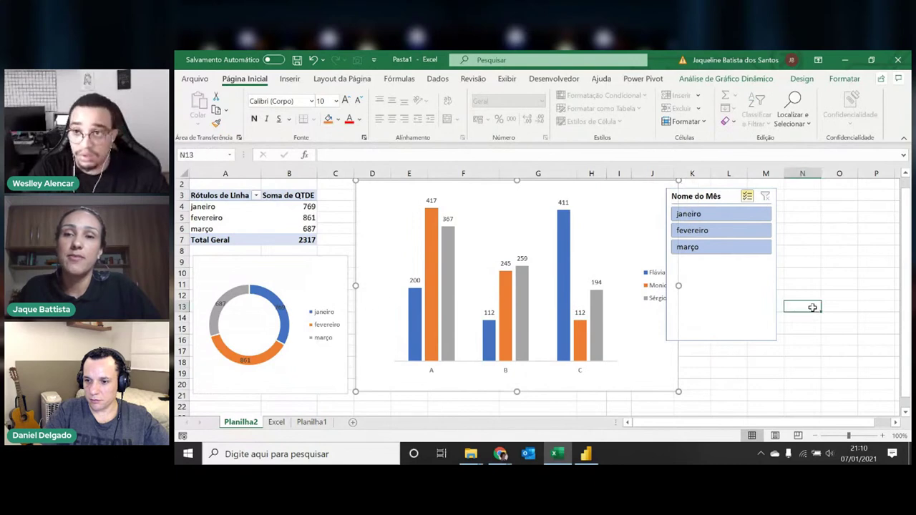
{"action": "left_click_drag", "start_coordinate": [720, 197], "coordinate": [740, 188]}
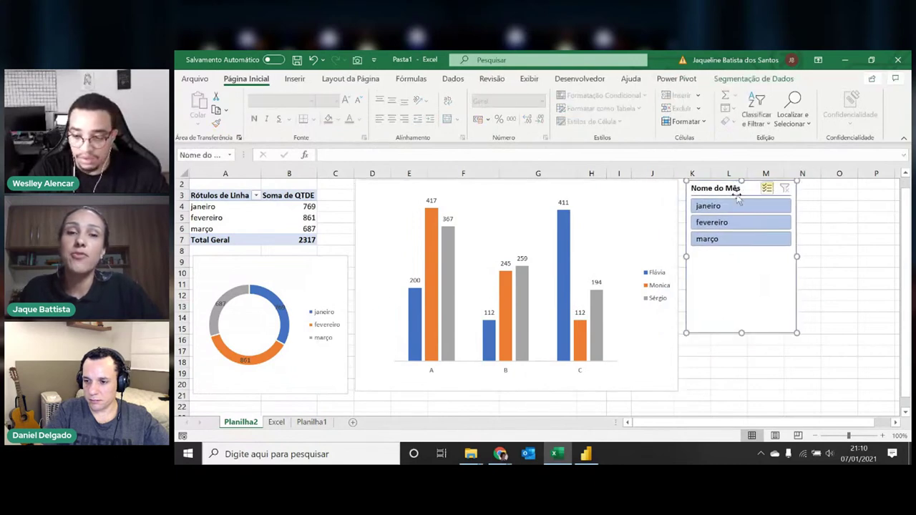
Step: Exclude janeiro in the slicer (fevereiro 861, março 687) and show ribbon tabs only
{"action": "left_click", "coordinate": [737, 206]}
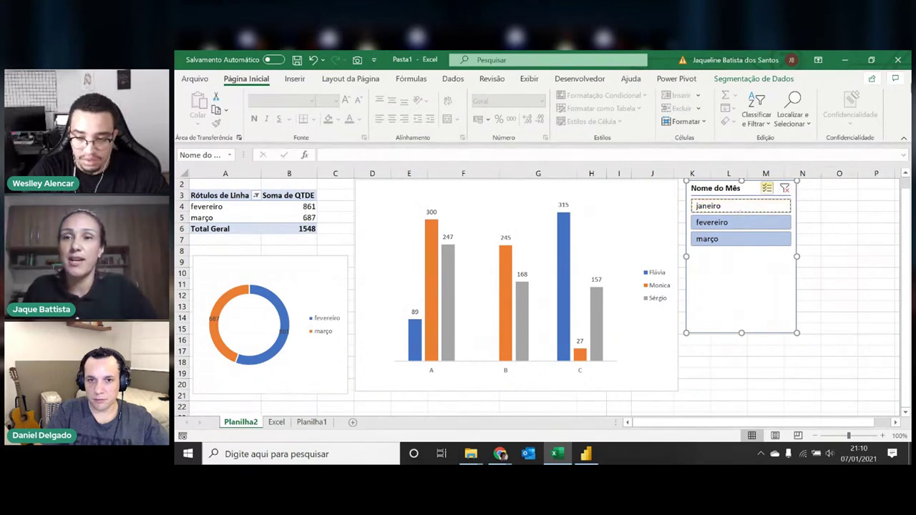
{"action": "left_click", "coordinate": [818, 59]}
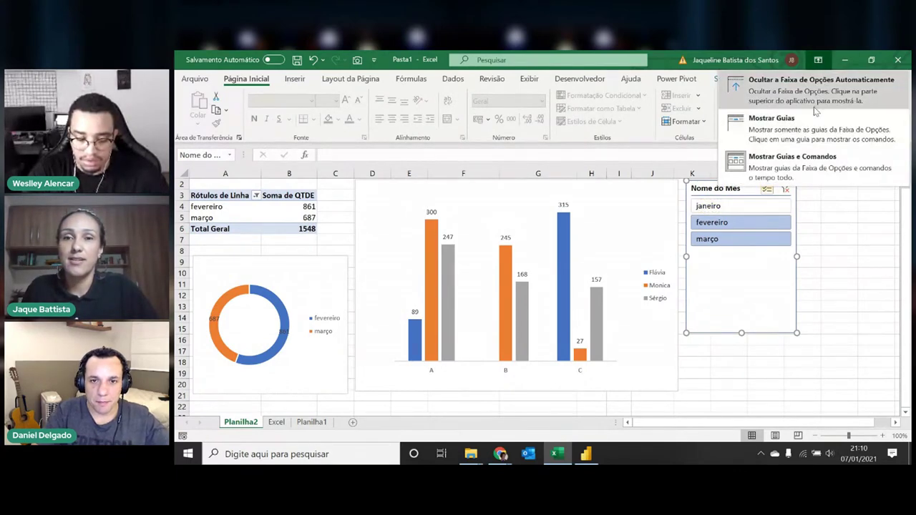
{"action": "left_click", "coordinate": [772, 163]}
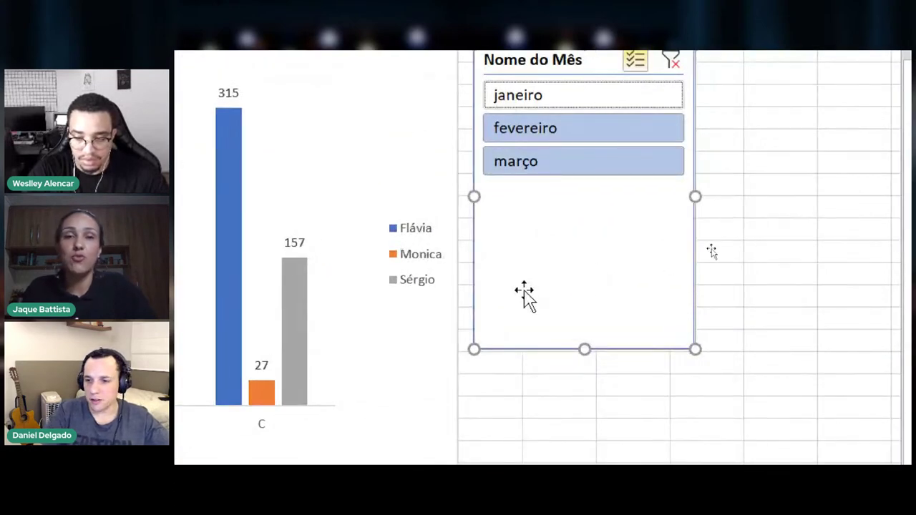
{"action": "left_click", "coordinate": [342, 335]}
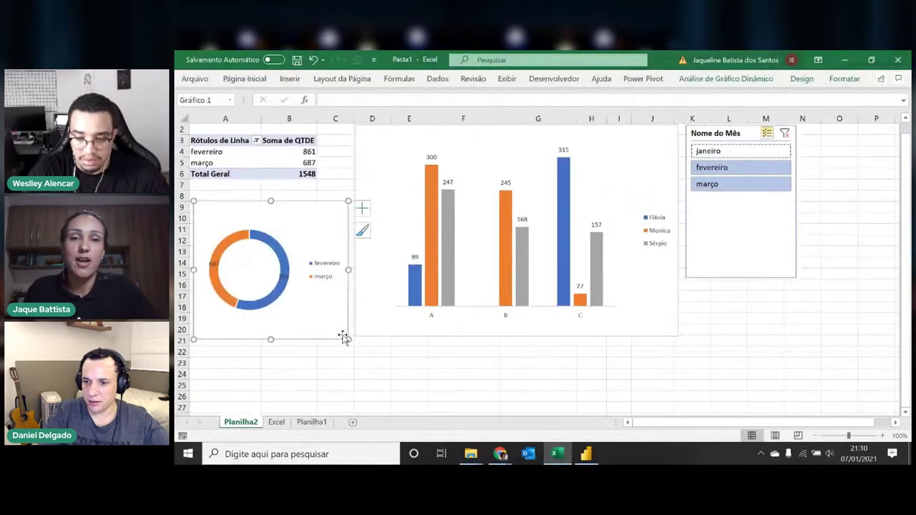
Step: Enlarge the donut and column charts and move the month slicer right and down
{"action": "left_click_drag", "start_coordinate": [350, 340], "coordinate": [369, 356]}
{"action": "mouse_move", "coordinate": [462, 332]}
{"action": "left_mouse_down"}
{"action": "mouse_move", "coordinate": [483, 328]}
{"action": "mouse_move", "coordinate": [480, 352]}
{"action": "left_mouse_up"}
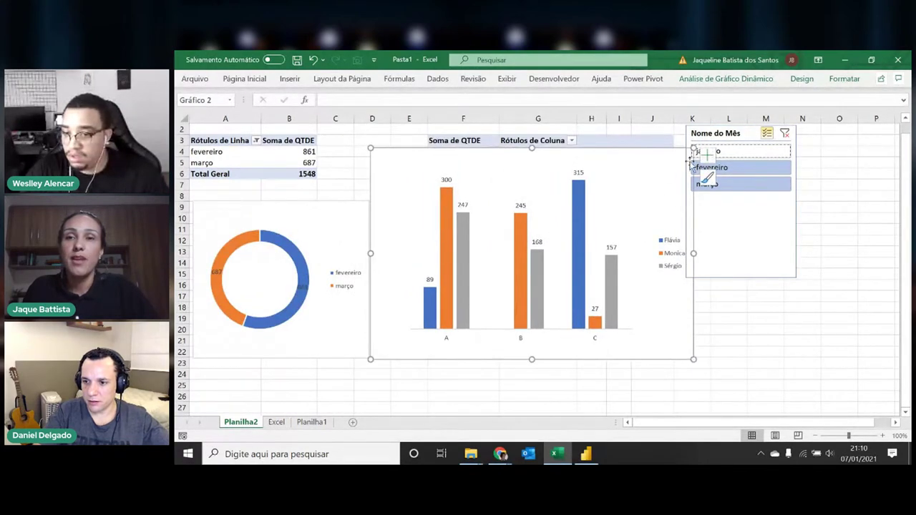
{"action": "left_click_drag", "start_coordinate": [693, 148], "coordinate": [715, 128]}
{"action": "mouse_move", "coordinate": [742, 205]}
{"action": "left_mouse_down"}
{"action": "mouse_move", "coordinate": [776, 228]}
{"action": "mouse_move", "coordinate": [773, 221]}
{"action": "left_mouse_up"}
Step: Filter to fevereiro only, then clear the month filter back to total 2317
{"action": "left_click", "coordinate": [763, 198]}
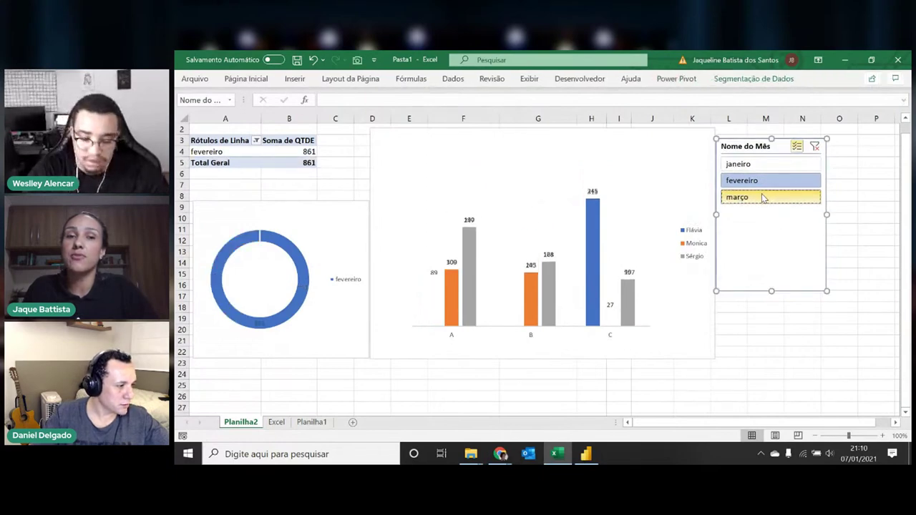
{"action": "left_click", "coordinate": [593, 299]}
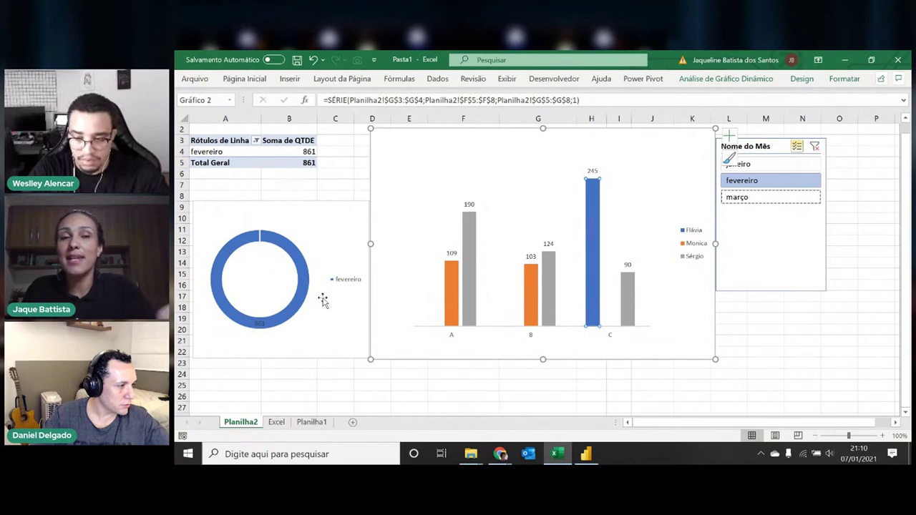
{"action": "left_click", "coordinate": [814, 146]}
{"action": "left_click", "coordinate": [299, 266]}
{"action": "left_click", "coordinate": [298, 266]}
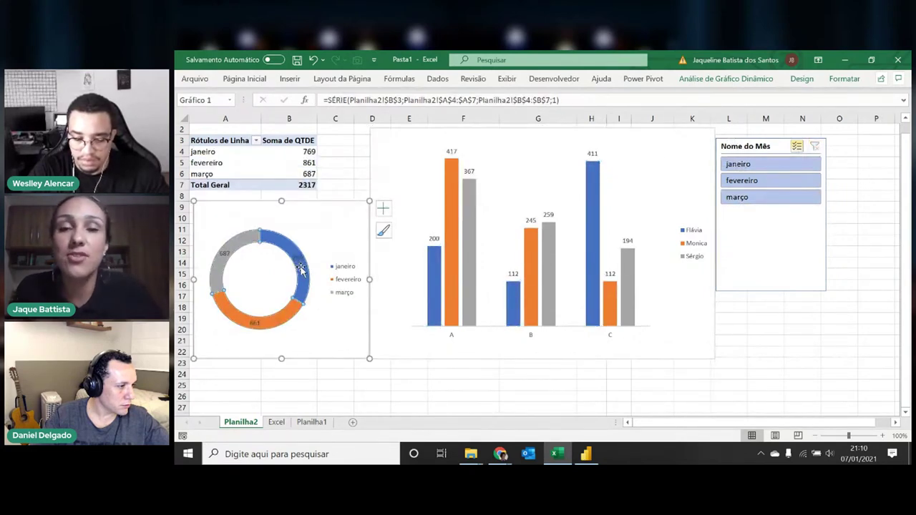
{"action": "left_click", "coordinate": [674, 311]}
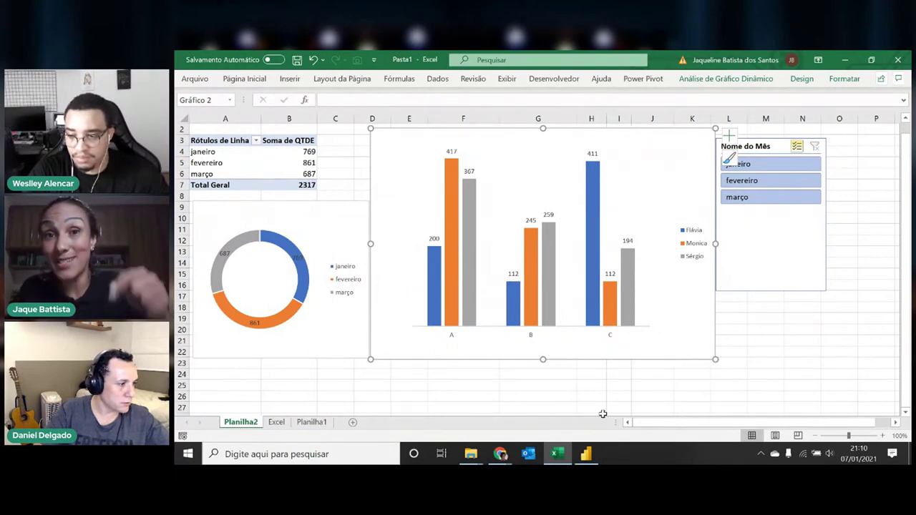
{"action": "left_click", "coordinate": [585, 454]}
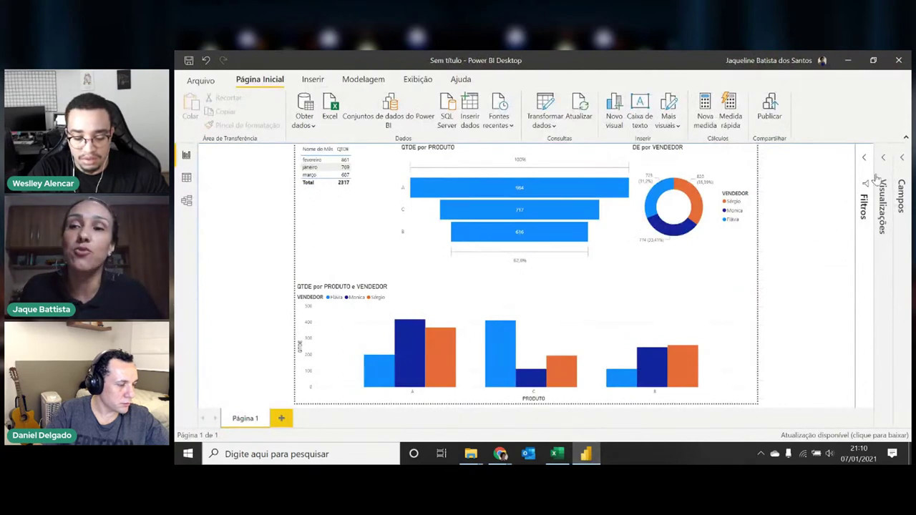
Step: Switch to the single-row ribbon and cross-filter by fevereiro, Flávia's product C bar and Sérgio's slice
{"action": "left_click", "coordinate": [906, 139]}
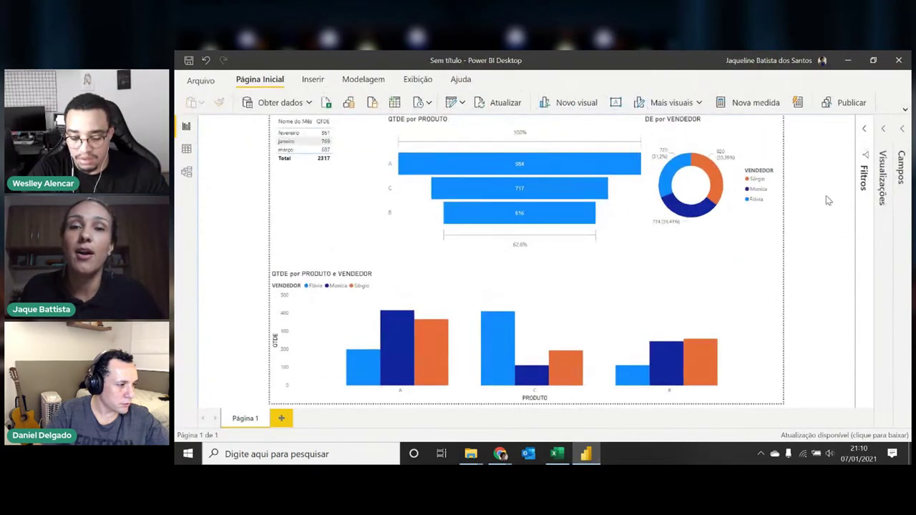
{"action": "left_click", "coordinate": [291, 133]}
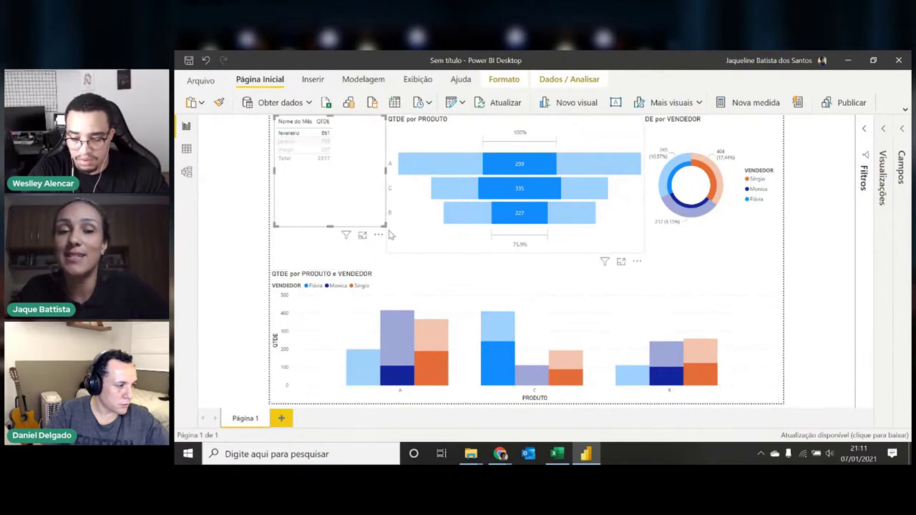
{"action": "left_click", "coordinate": [500, 366]}
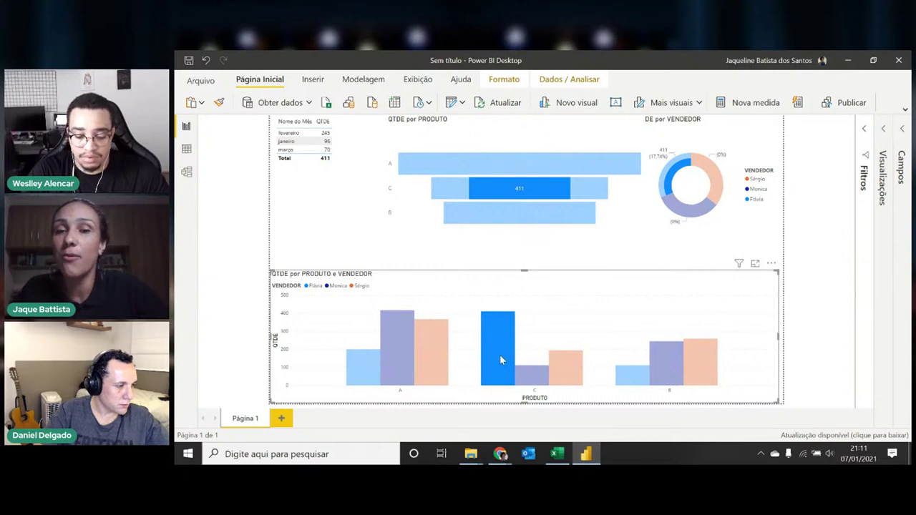
{"action": "mouse_move", "coordinate": [499, 356]}
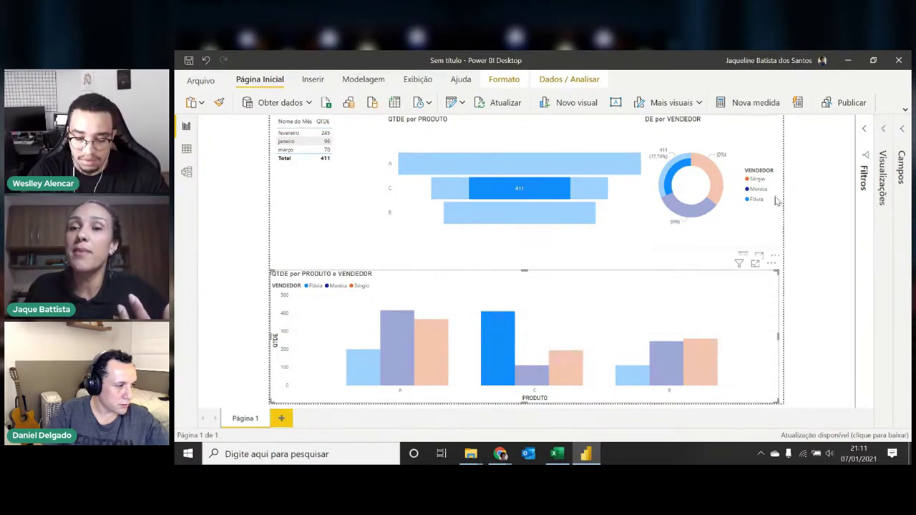
{"action": "left_click", "coordinate": [721, 186]}
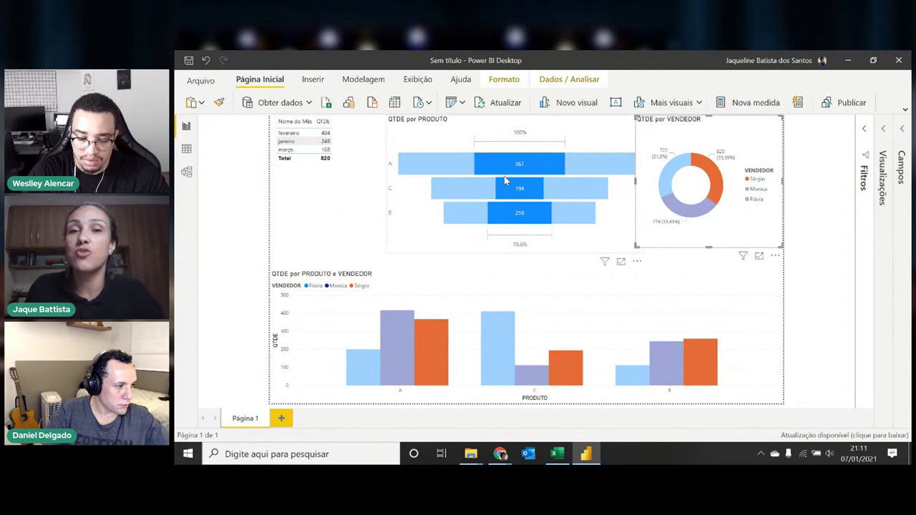
Step: Cross-filter by fevereiro, março and Monica's slice, ending on fevereiro (funnel A 299, C 335, B 227)
{"action": "left_click", "coordinate": [289, 134]}
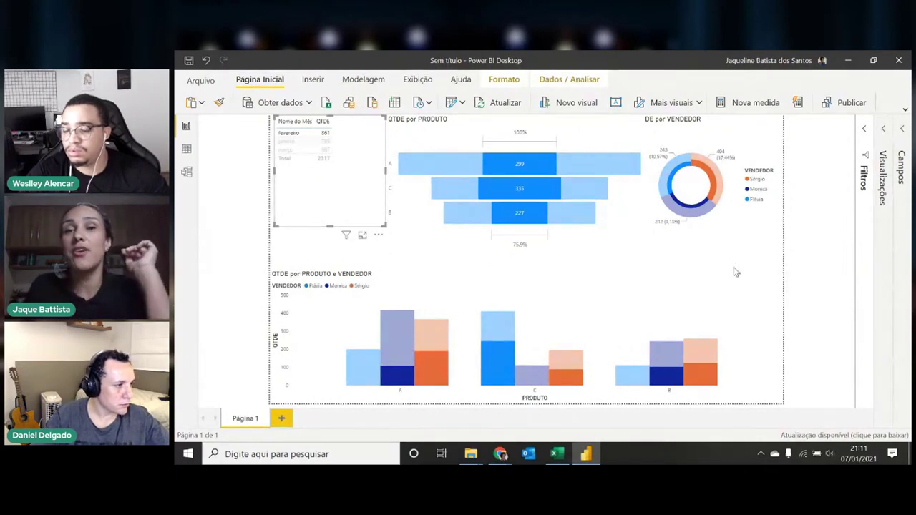
{"action": "left_click", "coordinate": [289, 150]}
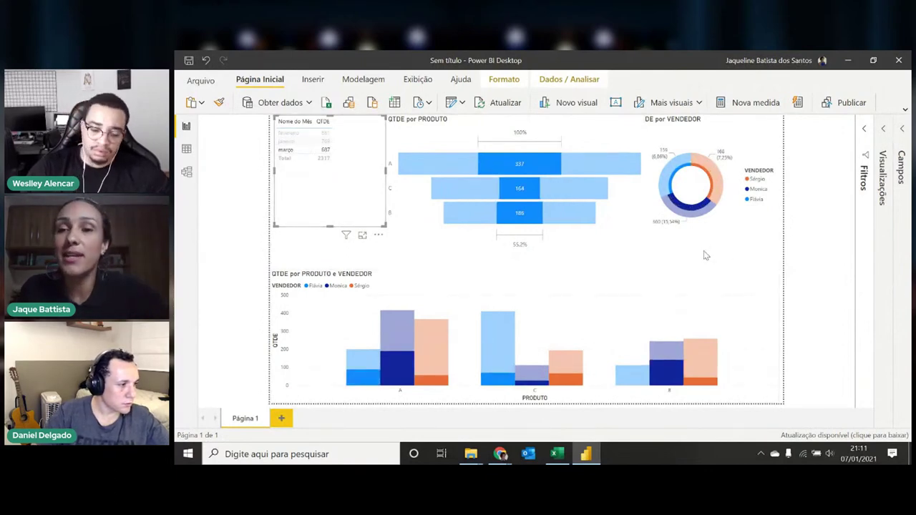
{"action": "left_click", "coordinate": [698, 213]}
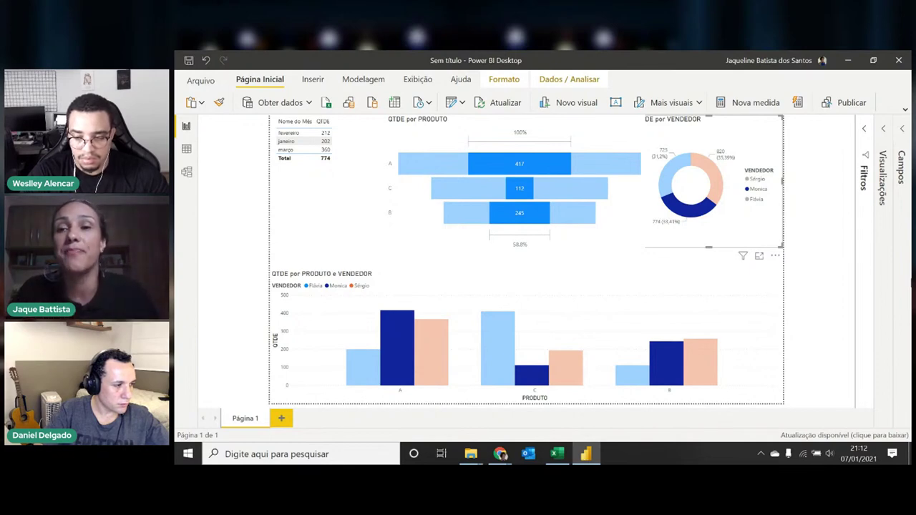
{"action": "left_click", "coordinate": [809, 284]}
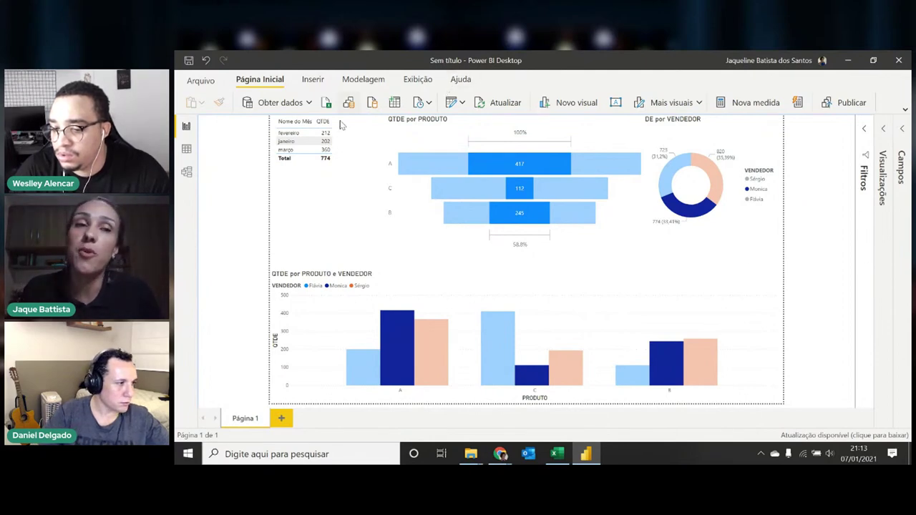
{"action": "left_click", "coordinate": [290, 133]}
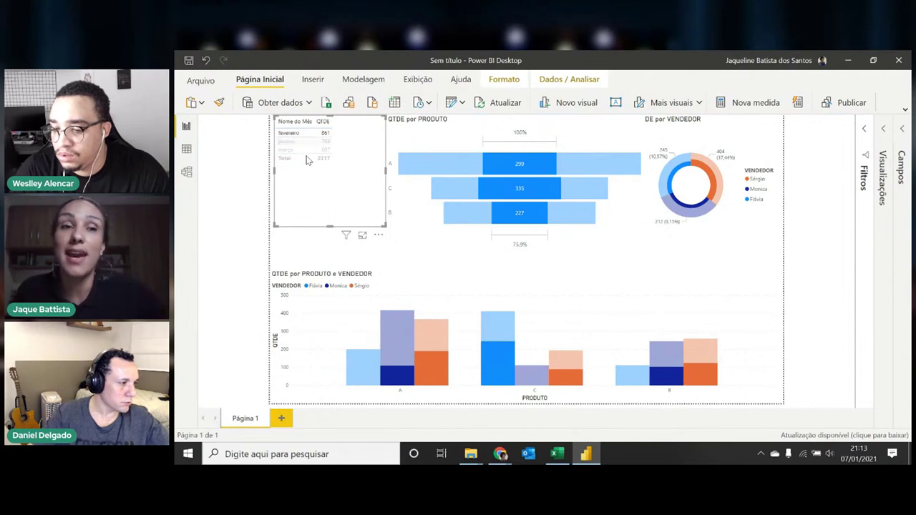
Step: Cycle the month table selection through março and janeiro, then clear it
{"action": "left_click", "coordinate": [290, 150]}
{"action": "left_click", "coordinate": [308, 141], "text": "ctrl"}
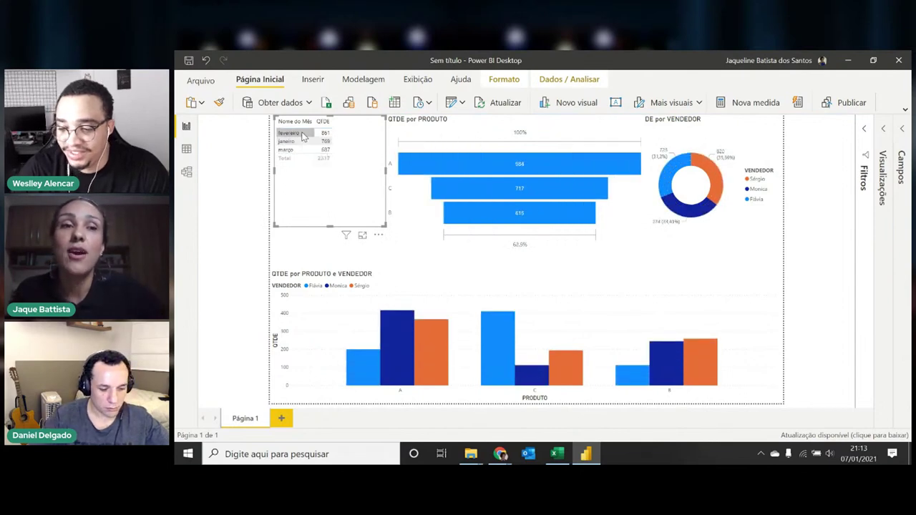
{"action": "left_click", "coordinate": [308, 141]}
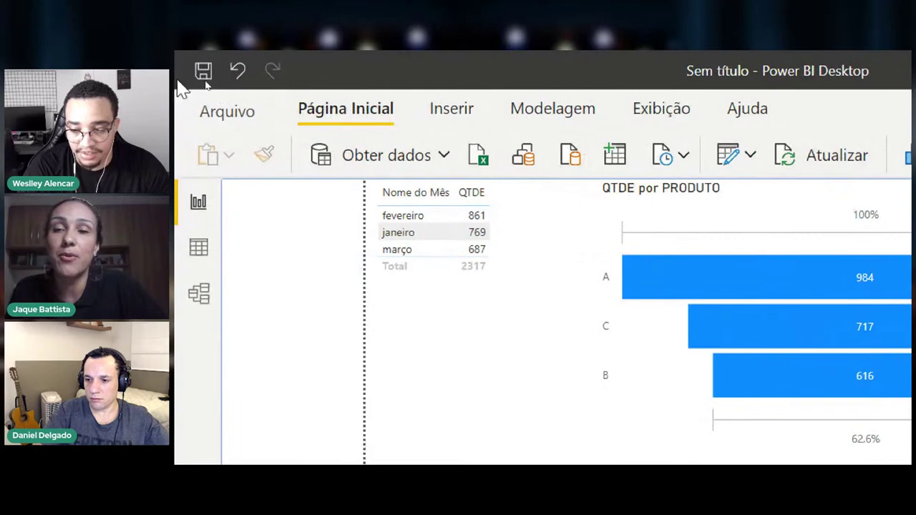
Step: Start publishing and save the report as 'Teste 2' in .pbix format
{"action": "left_click", "coordinate": [777, 161]}
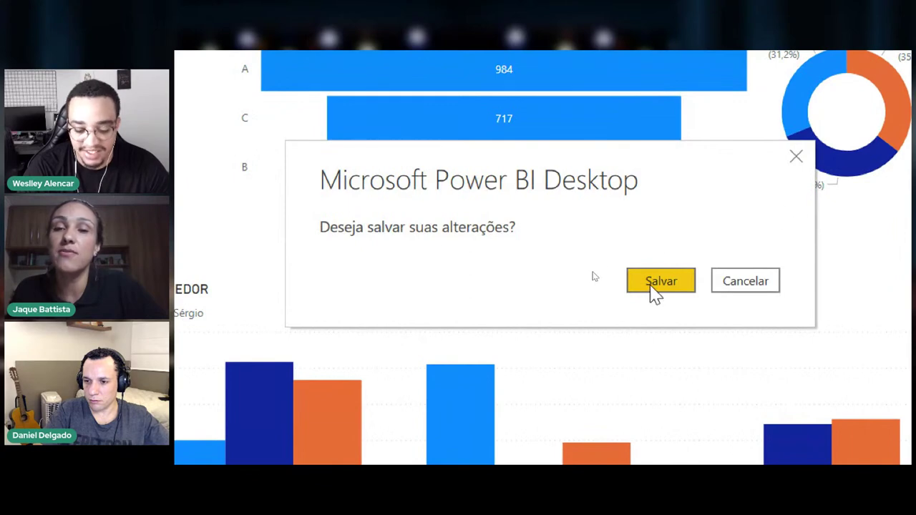
{"action": "left_click", "coordinate": [655, 286]}
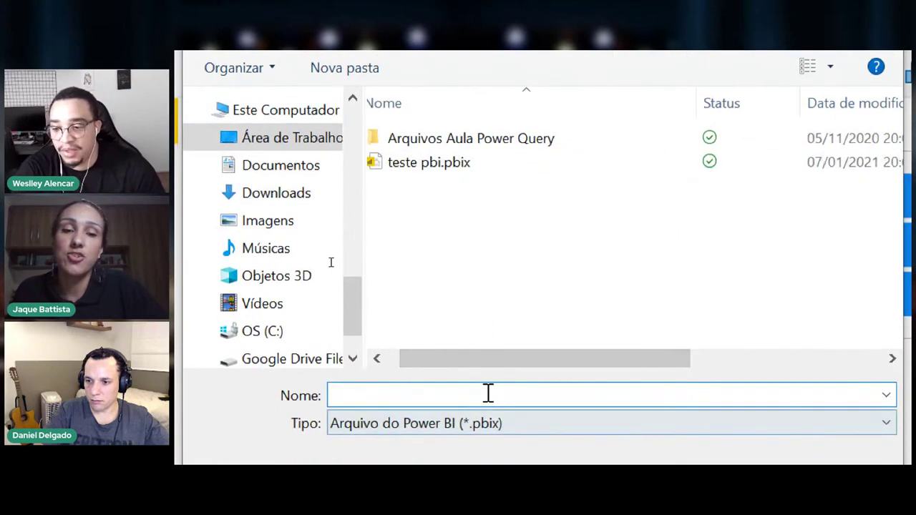
{"action": "type", "text": "Teste"}
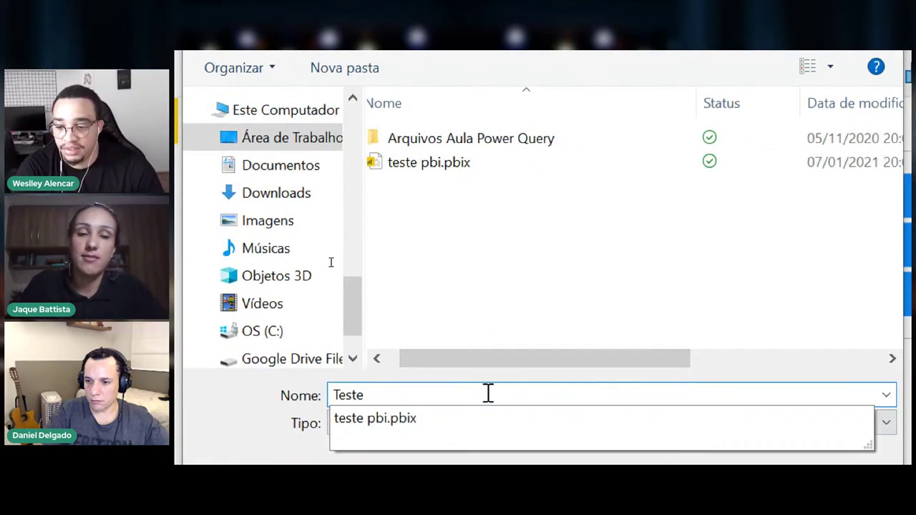
{"action": "type", "text": " 2"}
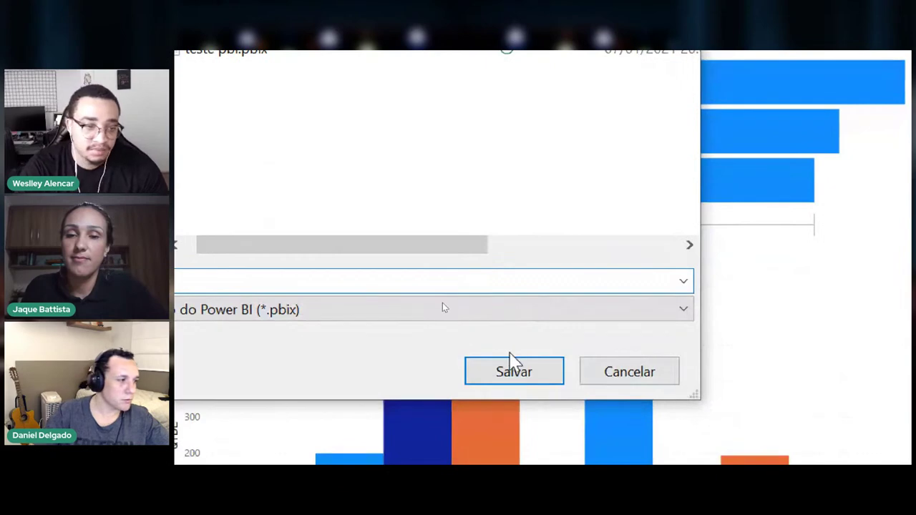
{"action": "left_click", "coordinate": [506, 372]}
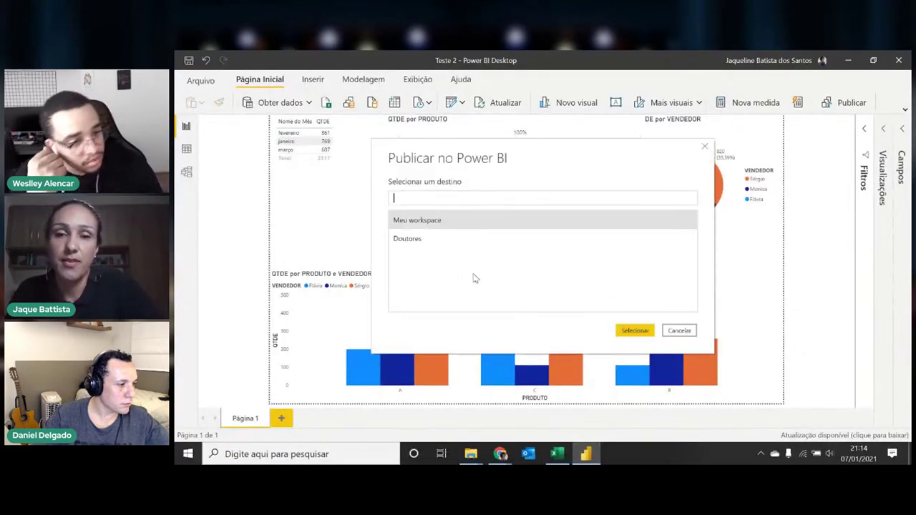
Step: Publish to Meu workspace and open 'Teste 2.pbix' in the Power BI service
{"action": "left_click", "coordinate": [453, 227]}
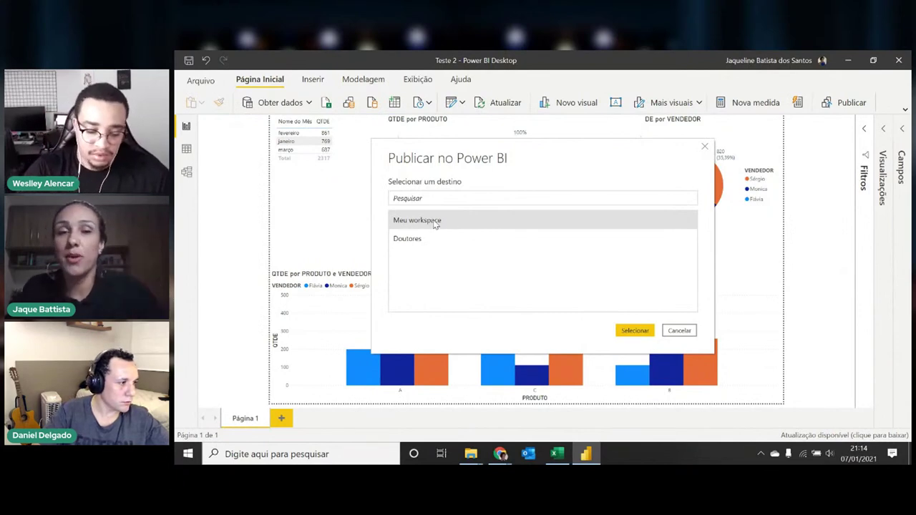
{"action": "left_click", "coordinate": [629, 329]}
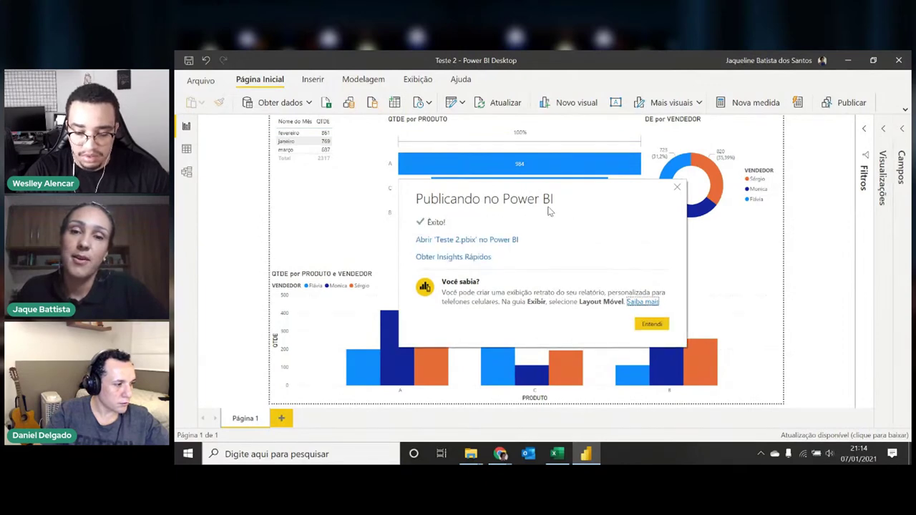
{"action": "left_click", "coordinate": [498, 240]}
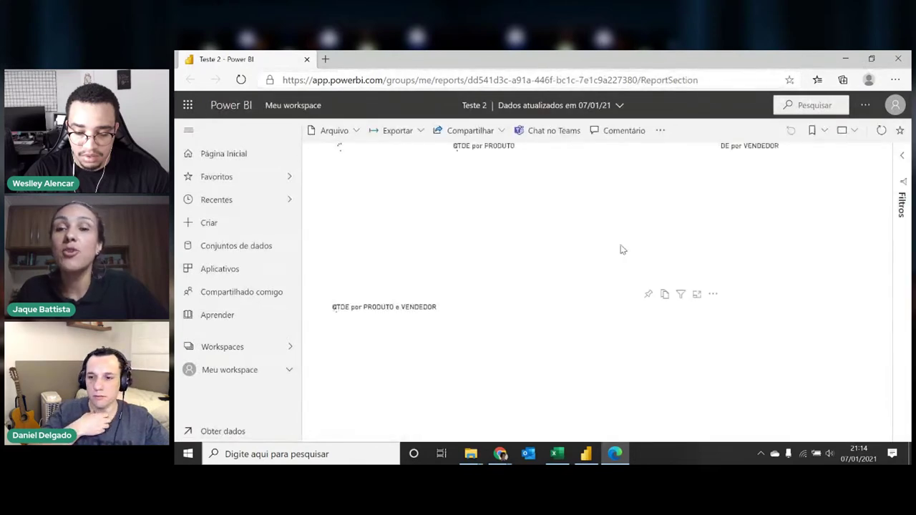
Step: Cross-filter the published report by products B and C, vendor Flávia, then product A, and list export formats
{"action": "left_click", "coordinate": [625, 247]}
{"action": "left_click", "coordinate": [630, 218]}
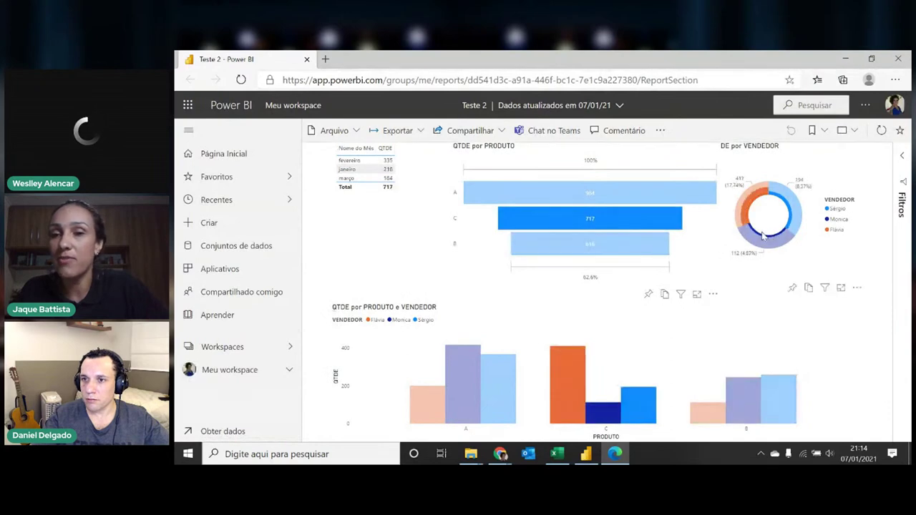
{"action": "left_click", "coordinate": [760, 202]}
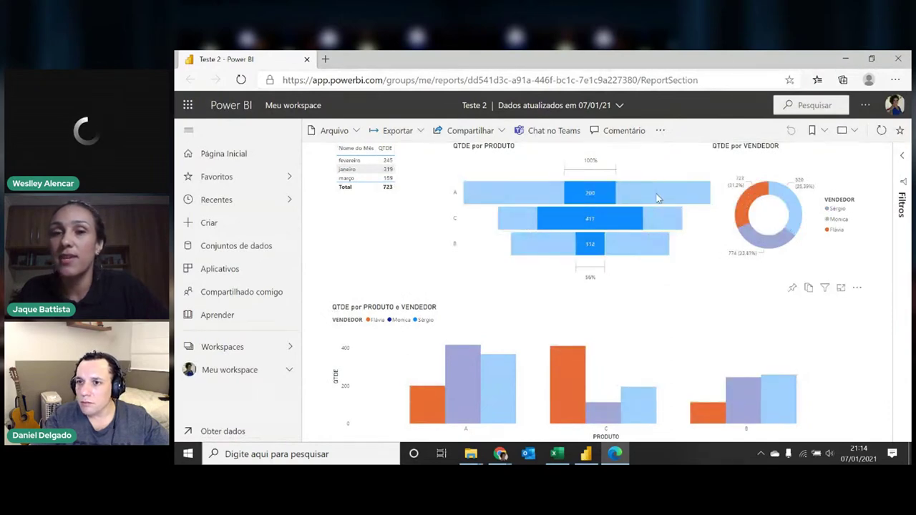
{"action": "left_click", "coordinate": [581, 197]}
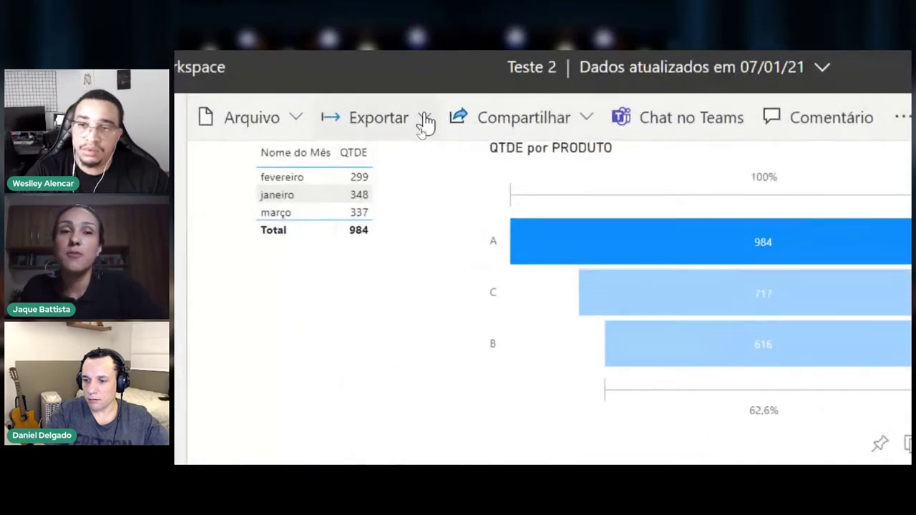
{"action": "left_click", "coordinate": [425, 121]}
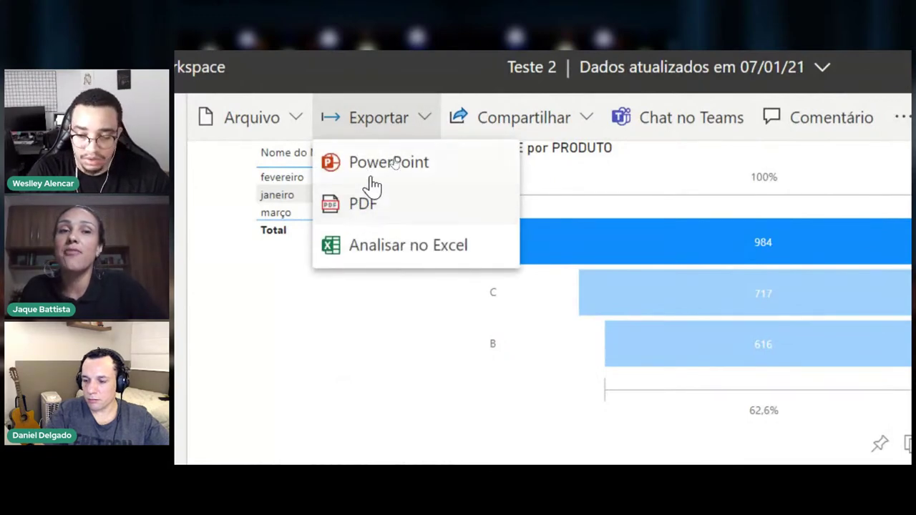
Step: Export the current page with current values to PowerPoint as Teste 2.pptx and open the file
{"action": "left_click", "coordinate": [377, 164]}
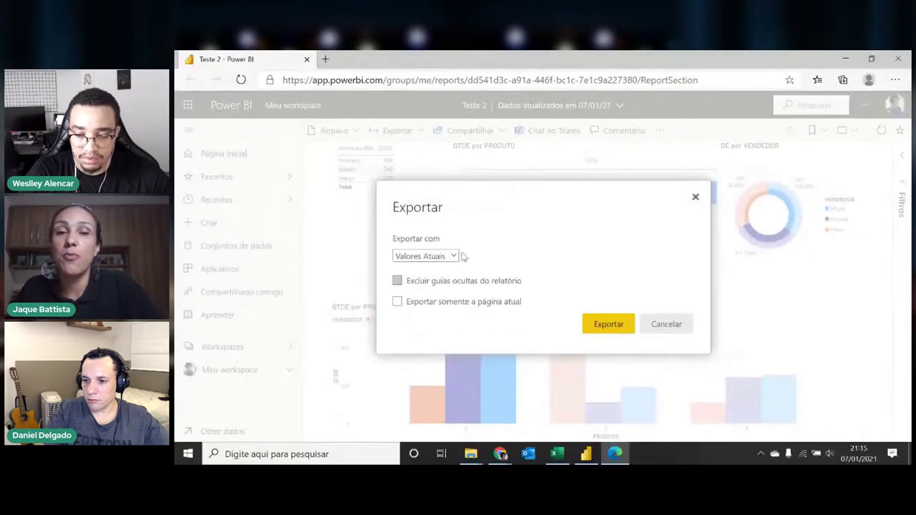
{"action": "left_click", "coordinate": [608, 324]}
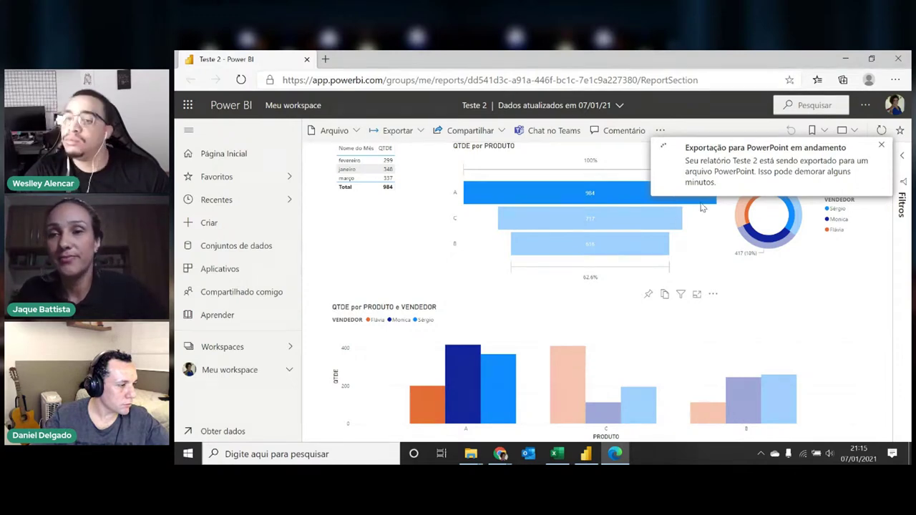
{"action": "mouse_move", "coordinate": [702, 208]}
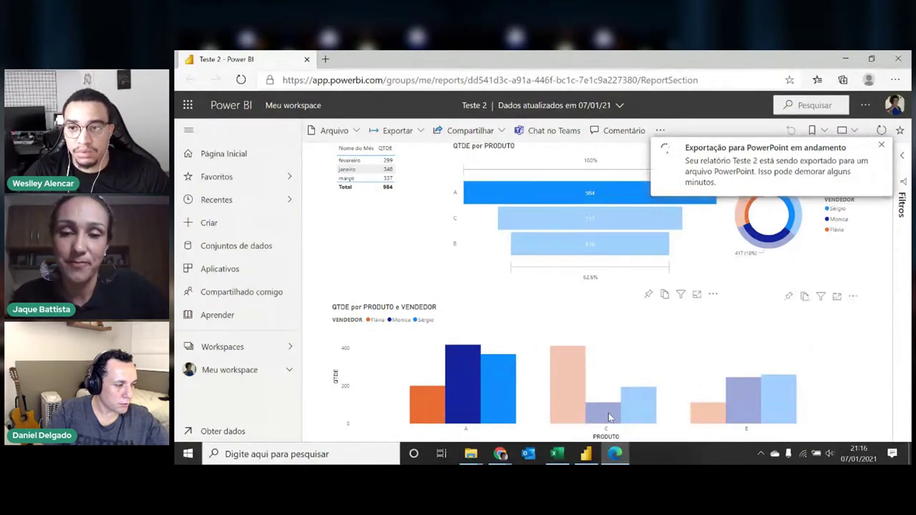
{"action": "left_click", "coordinate": [601, 448]}
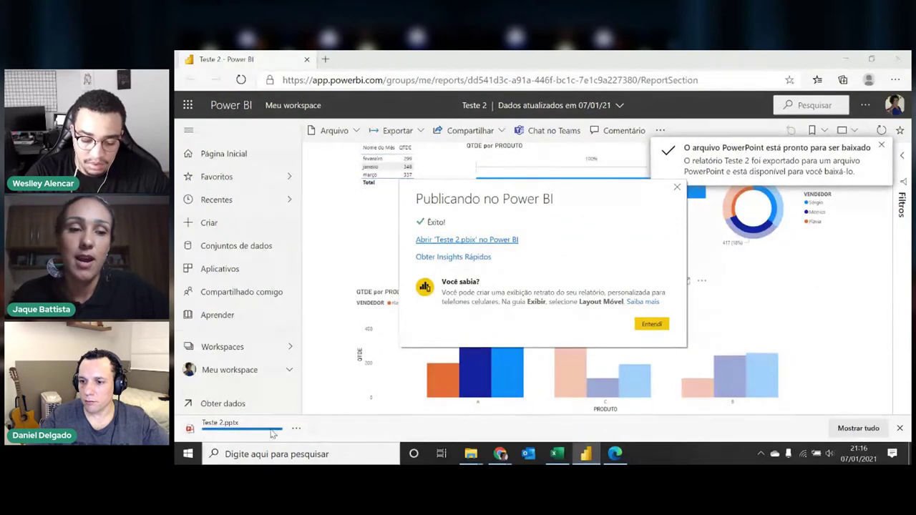
{"action": "left_click", "coordinate": [244, 427]}
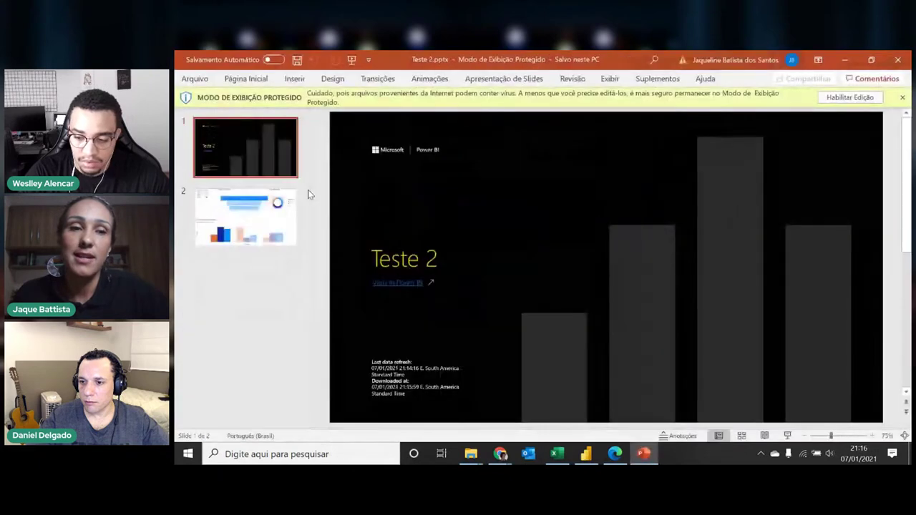
Step: Show the report snapshot on slide 2, dismiss the protected view bar, and return to Excel
{"action": "left_click", "coordinate": [235, 206]}
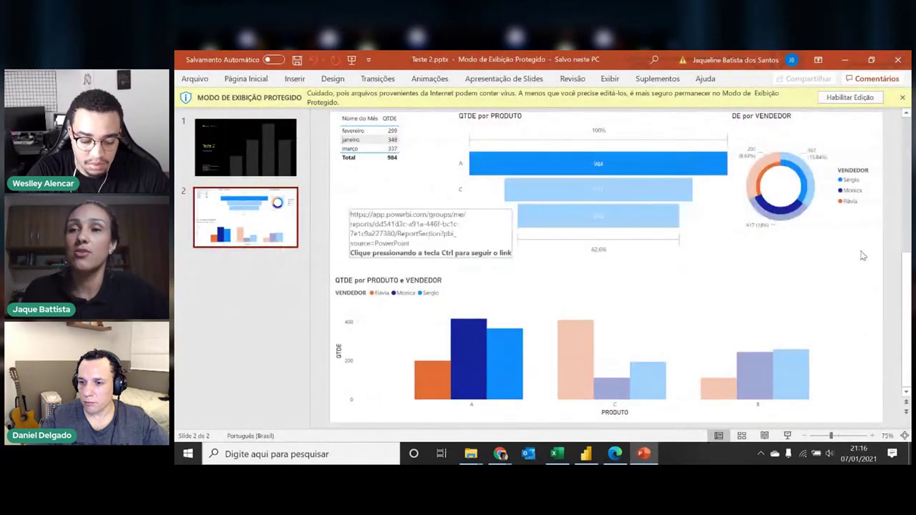
{"action": "left_click", "coordinate": [903, 99]}
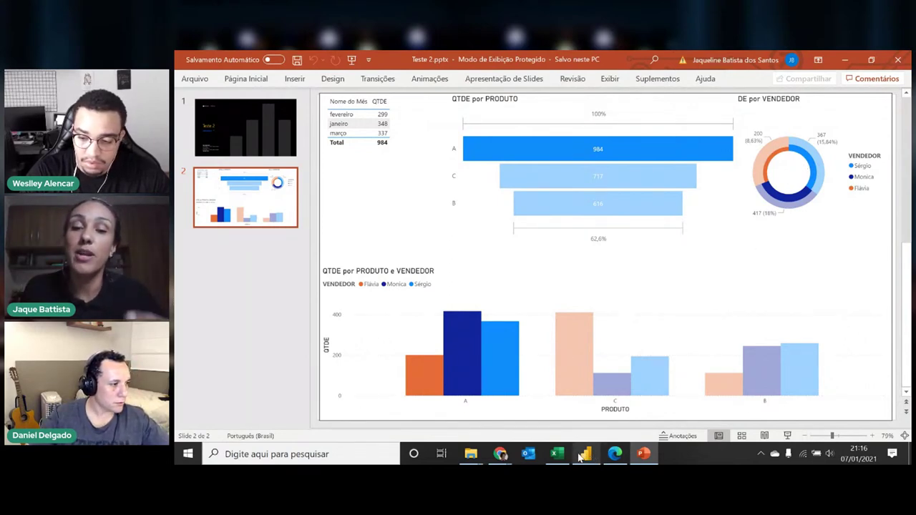
{"action": "left_click", "coordinate": [556, 454]}
Step: Move the Nome do Mês slicer and shrink it to its three months, then go back to Power BI Desktop
{"action": "left_click", "coordinate": [788, 337]}
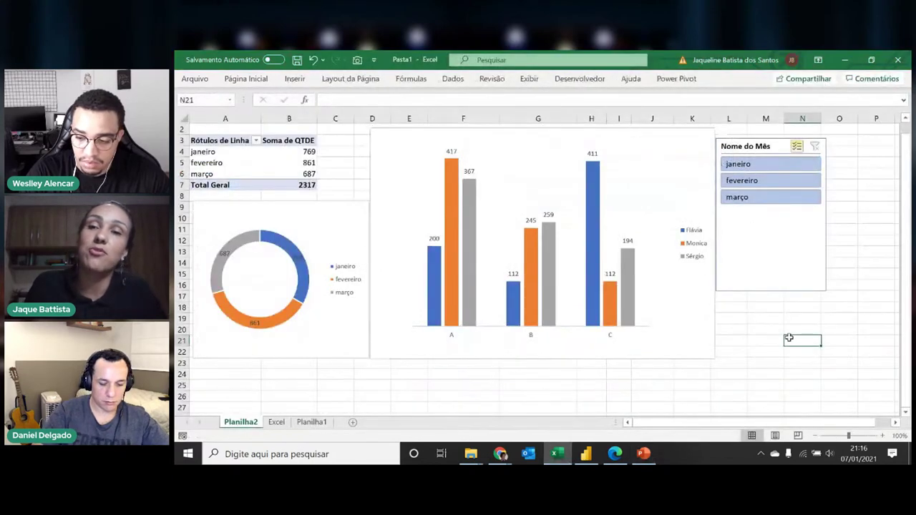
{"action": "left_click_drag", "start_coordinate": [761, 251], "coordinate": [764, 239]}
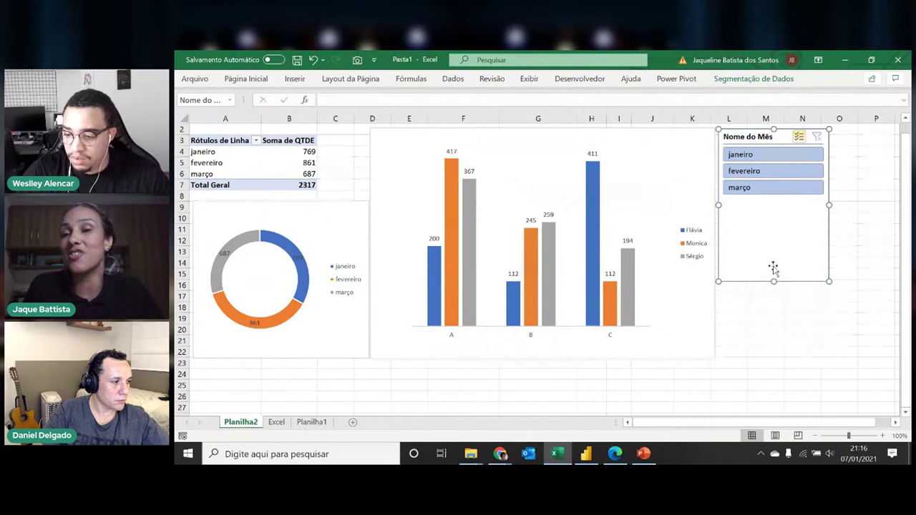
{"action": "left_click_drag", "start_coordinate": [774, 281], "coordinate": [774, 206]}
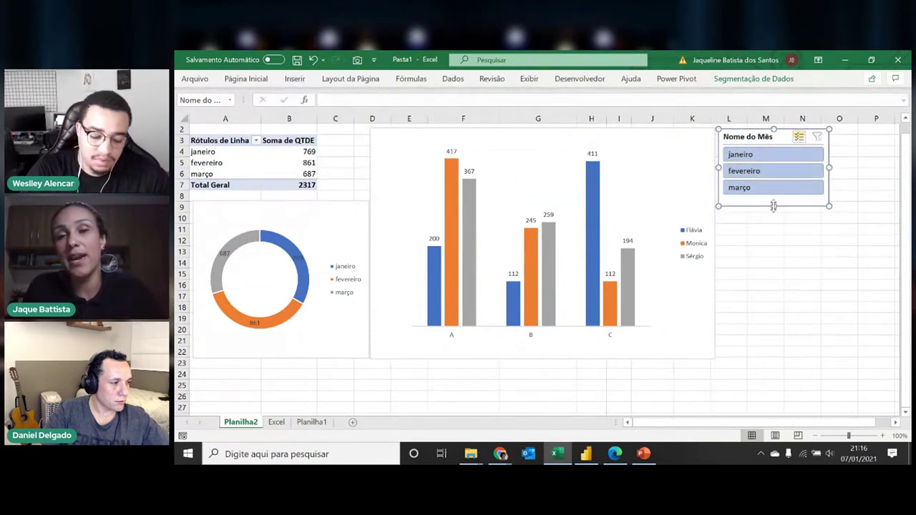
{"action": "left_click", "coordinate": [775, 285]}
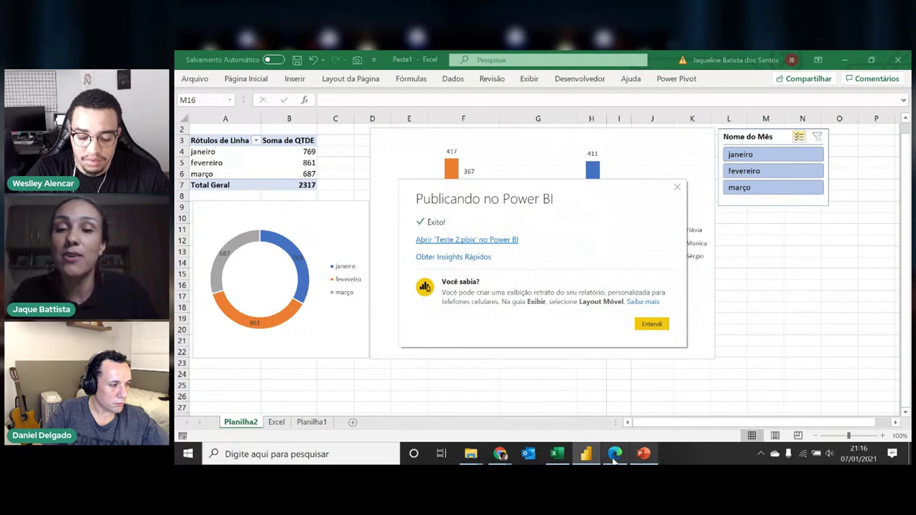
{"action": "left_click", "coordinate": [654, 326]}
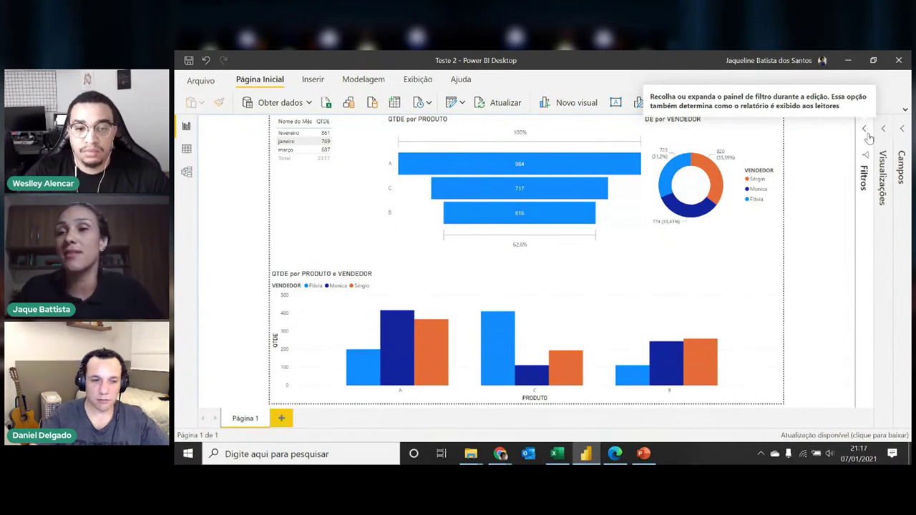
Step: Expand and re-collapse the Filtros pane, then expand the Visualizações pane
{"action": "left_click", "coordinate": [865, 131]}
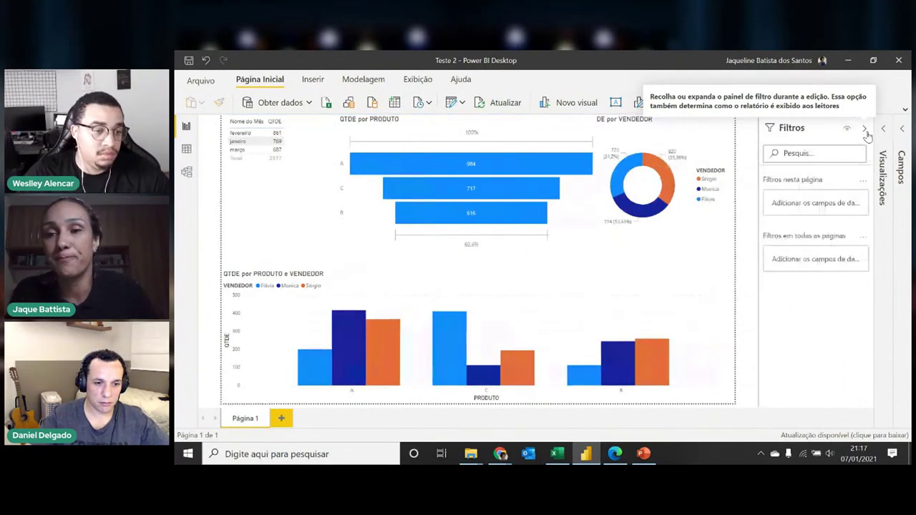
{"action": "left_click", "coordinate": [865, 130]}
{"action": "left_click", "coordinate": [882, 176]}
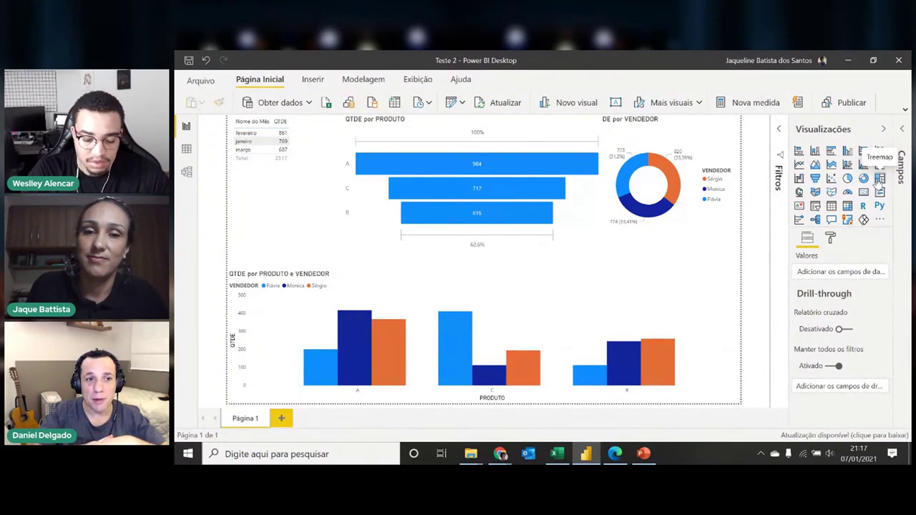
Step: Inspect the chart's Analisar options, then narrow QTDE por PRODUTO e VENDEDOR to the left half
{"action": "right_click", "coordinate": [568, 289]}
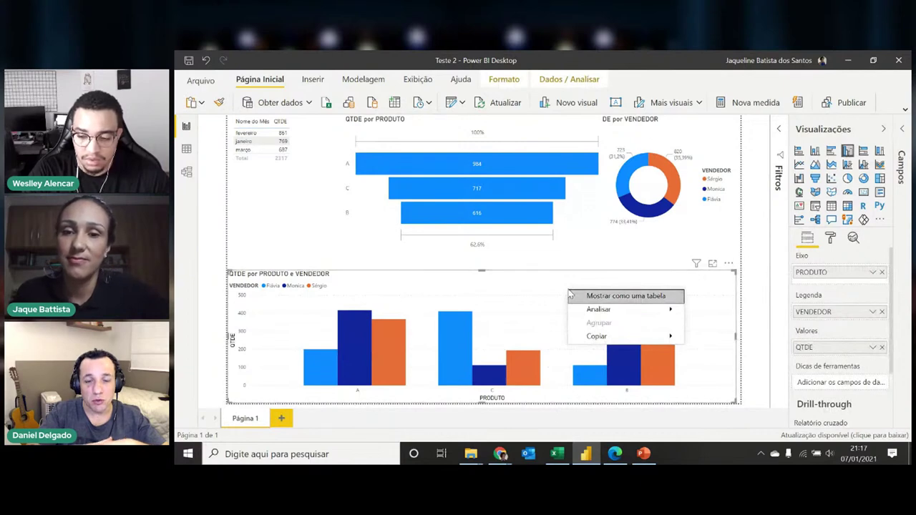
{"action": "mouse_move", "coordinate": [629, 309]}
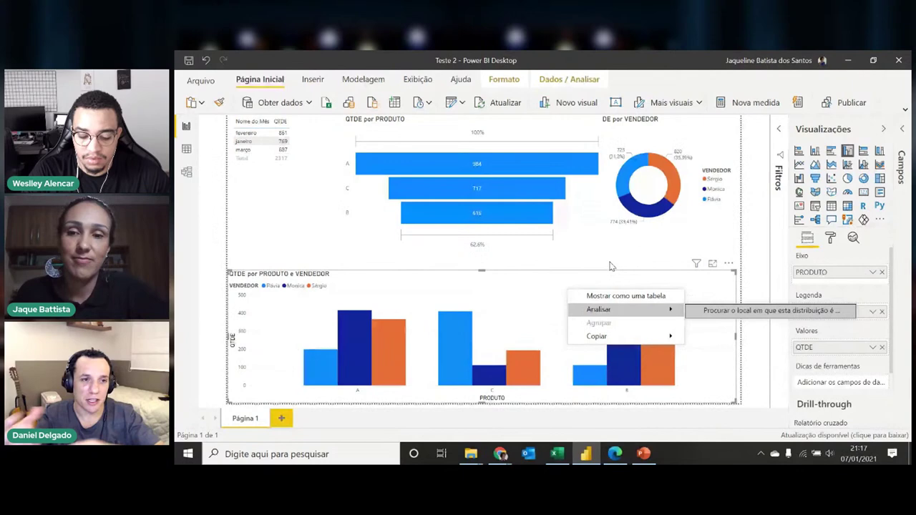
{"action": "left_click", "coordinate": [648, 279]}
{"action": "left_click", "coordinate": [647, 280]}
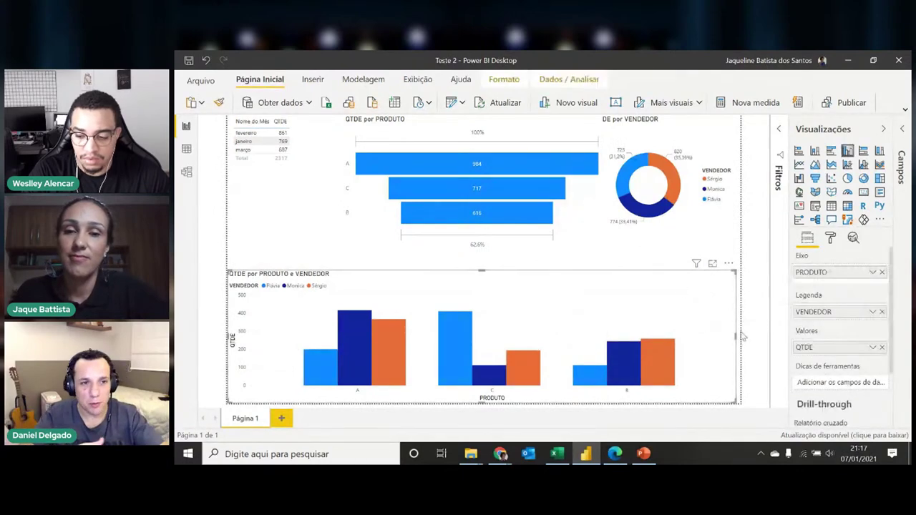
{"action": "left_click_drag", "start_coordinate": [743, 340], "coordinate": [466, 346]}
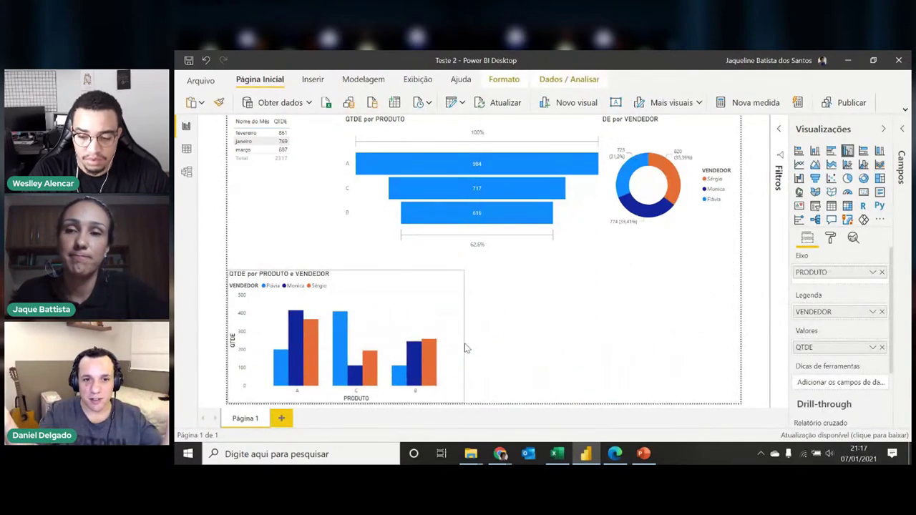
Step: Add an empty column chart at the bottom right, widen it leftward, and show the Campos list
{"action": "left_click", "coordinate": [554, 298]}
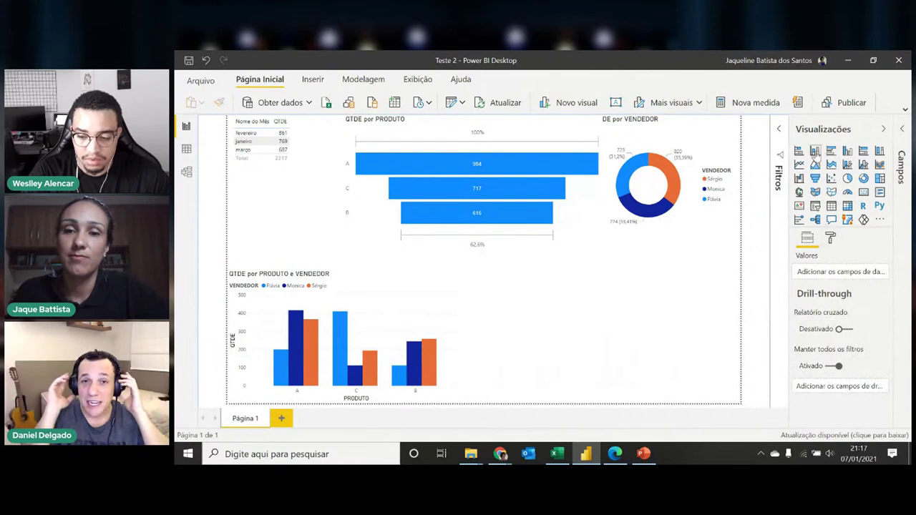
{"action": "left_click", "coordinate": [815, 150]}
{"action": "left_click_drag", "start_coordinate": [591, 336], "coordinate": [443, 336]}
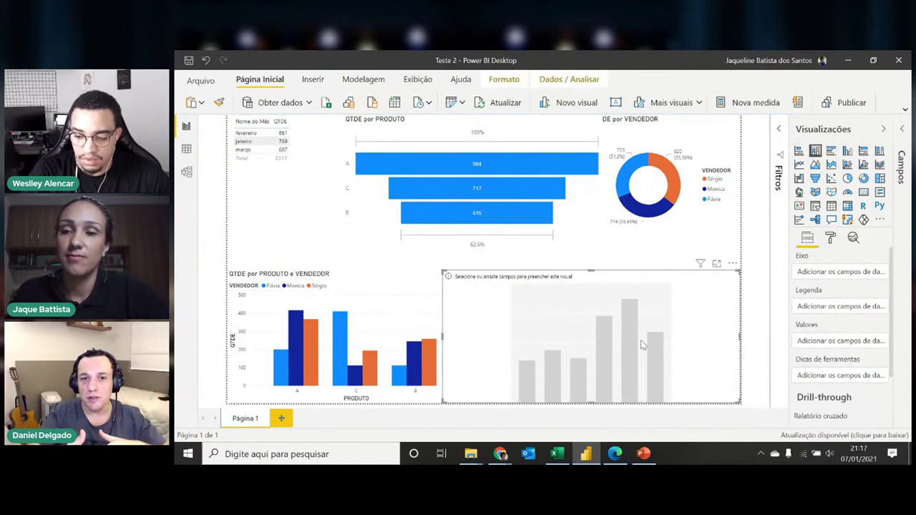
{"action": "left_click", "coordinate": [904, 143]}
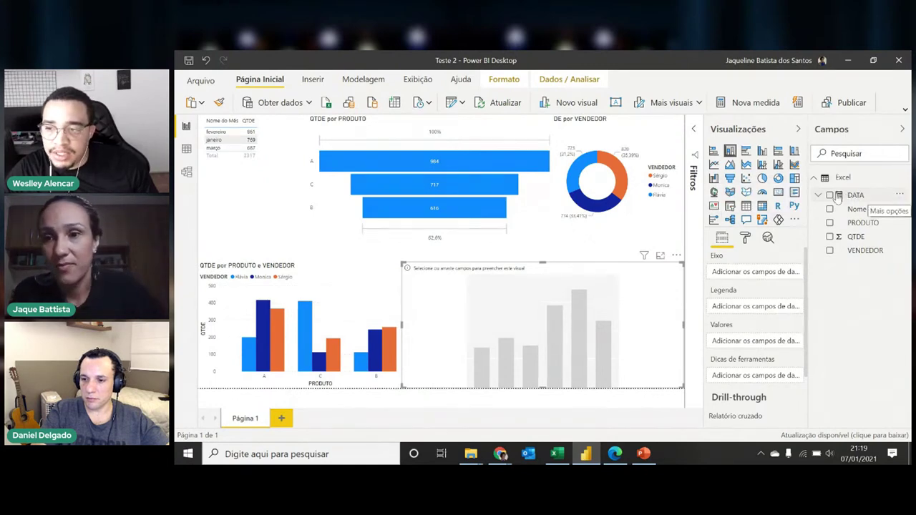
Step: Put Nome do Mês, VENDEDOR and PRODUTO on the new chart's axis and QTDE as its values
{"action": "left_click", "coordinate": [818, 197]}
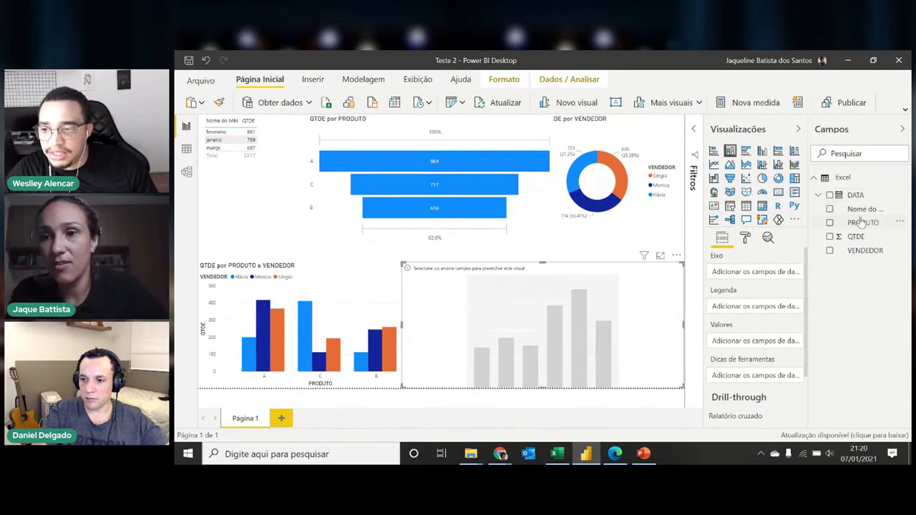
{"action": "left_click", "coordinate": [860, 212]}
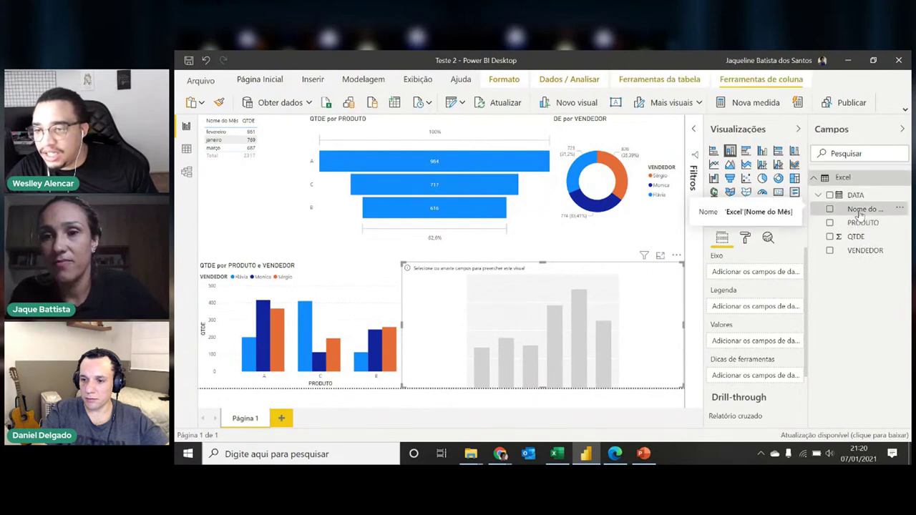
{"action": "left_click", "coordinate": [830, 210]}
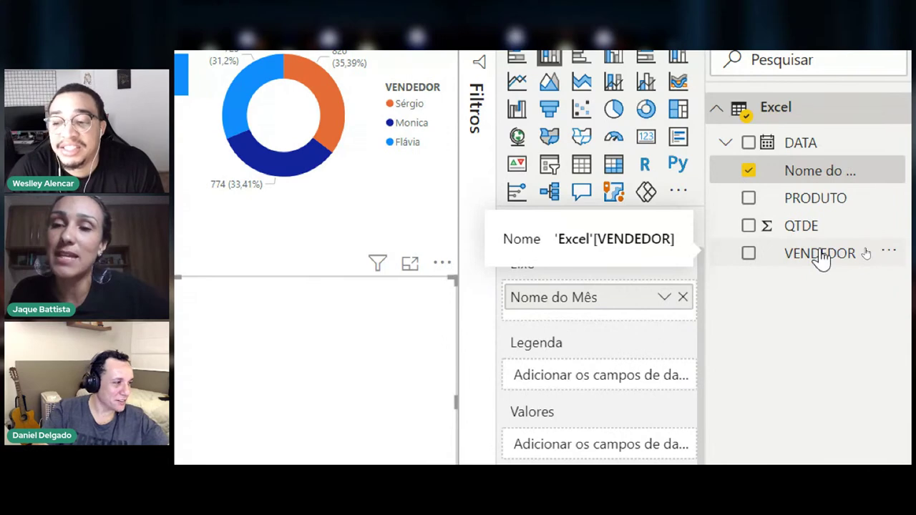
{"action": "left_click_drag", "start_coordinate": [822, 259], "coordinate": [593, 324]}
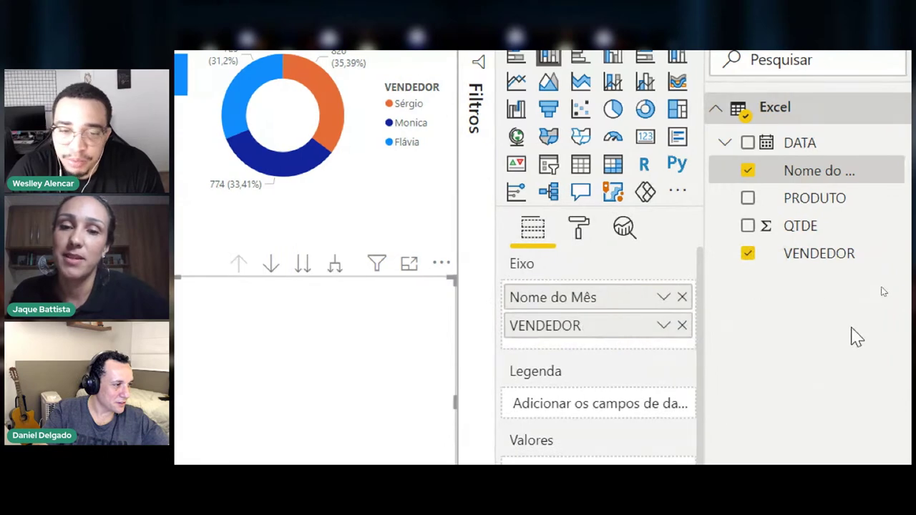
{"action": "mouse_move", "coordinate": [826, 202]}
{"action": "left_mouse_down"}
{"action": "mouse_move", "coordinate": [723, 236]}
{"action": "mouse_move", "coordinate": [637, 350]}
{"action": "left_mouse_up"}
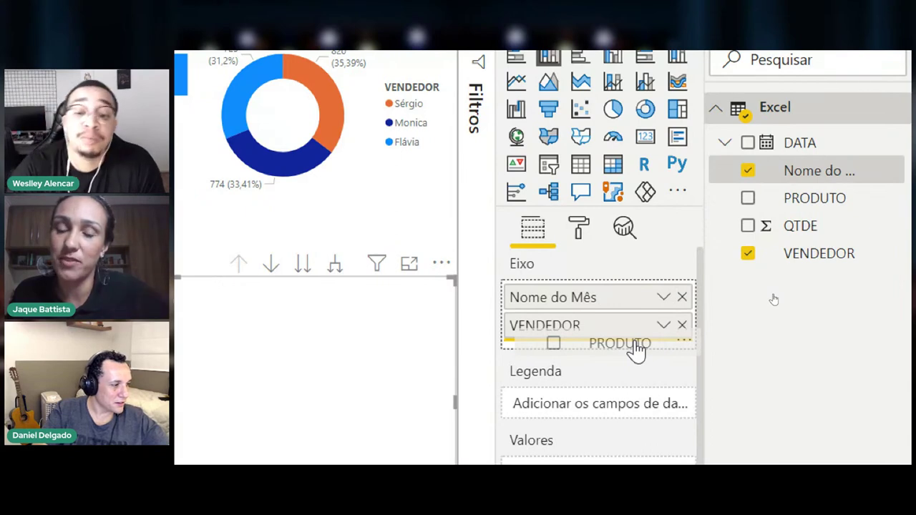
{"action": "left_click_drag", "start_coordinate": [637, 351], "coordinate": [634, 349]}
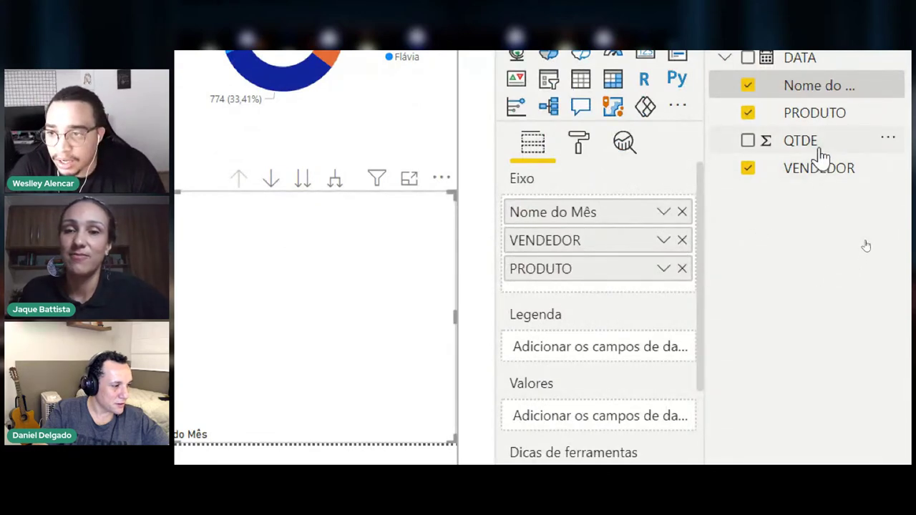
{"action": "left_click", "coordinate": [748, 143]}
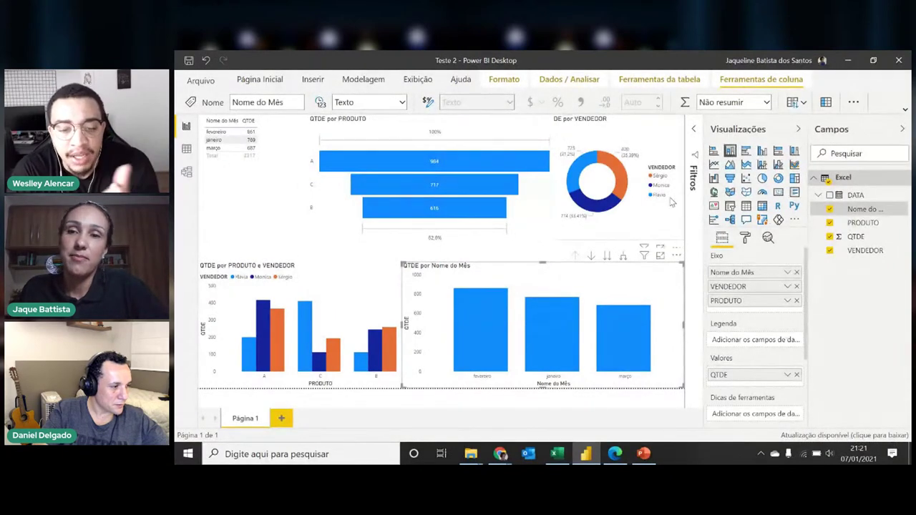
Step: Collapse the Visualizações and Campos panes and highlight the fevereiro bar across the other visuals
{"action": "left_click", "coordinate": [799, 128]}
{"action": "left_click", "coordinate": [902, 132]}
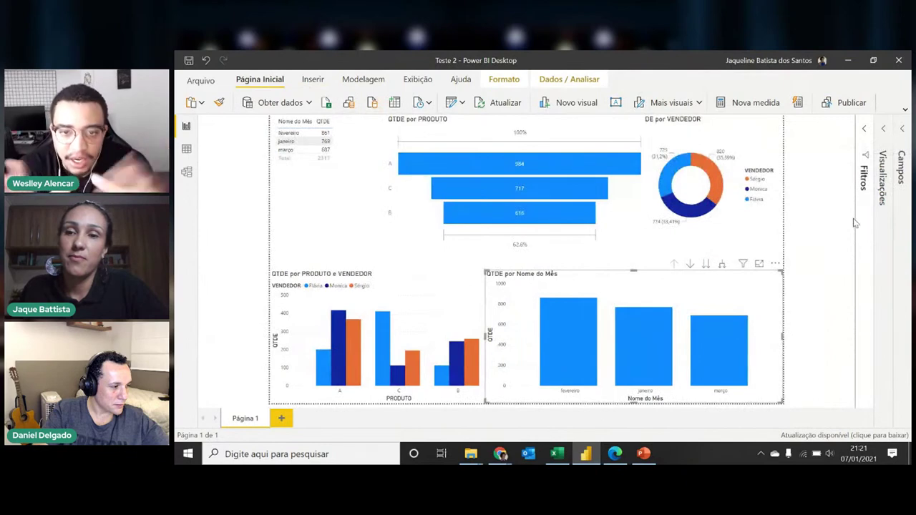
{"action": "left_click", "coordinate": [837, 256]}
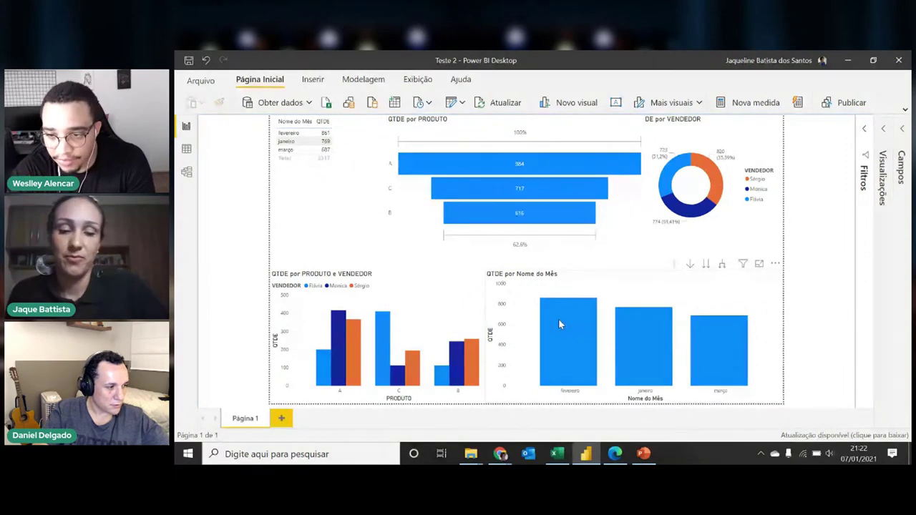
{"action": "mouse_move", "coordinate": [560, 324]}
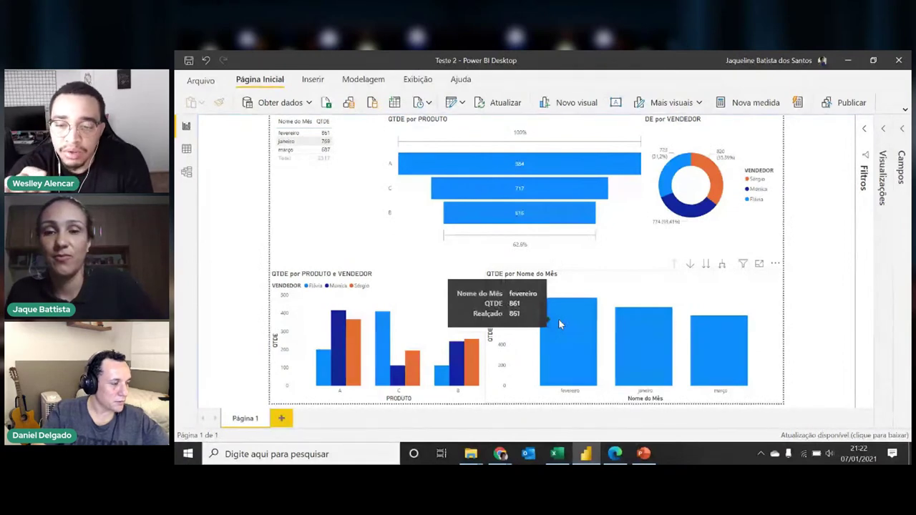
{"action": "left_click", "coordinate": [560, 324]}
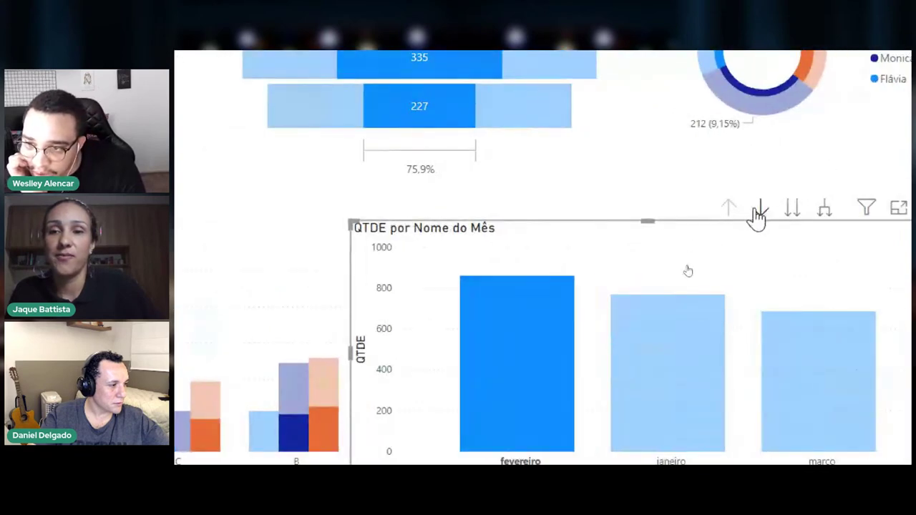
Step: Enable drill-down and drill from fevereiro into vendor Sérgio's quantities by product
{"action": "left_click", "coordinate": [760, 207]}
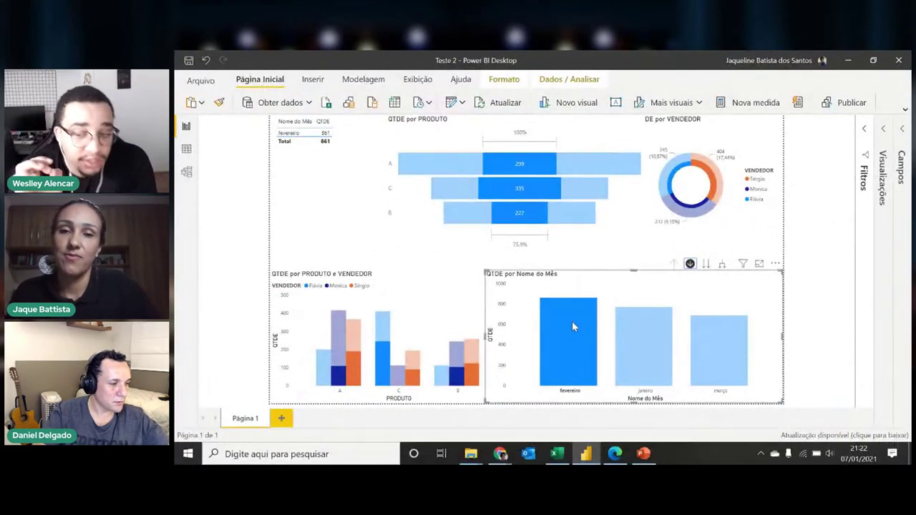
{"action": "mouse_move", "coordinate": [573, 322]}
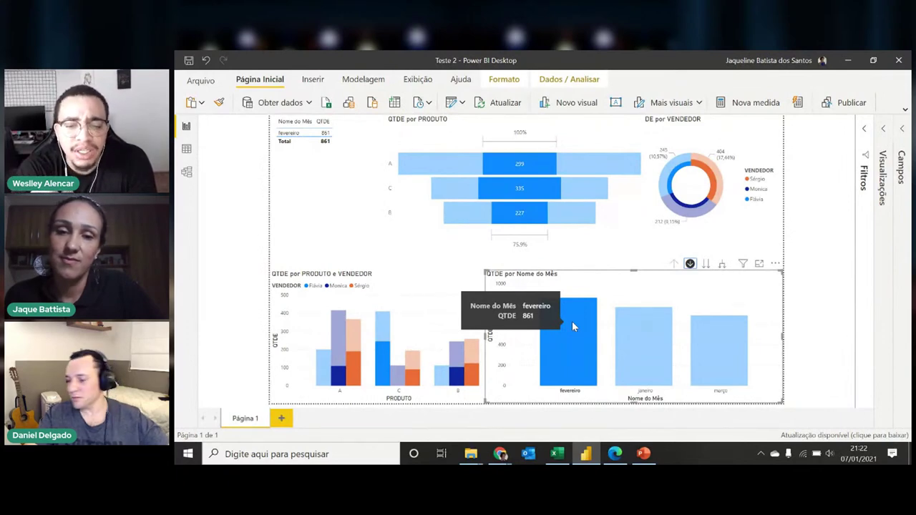
{"action": "left_click", "coordinate": [572, 322]}
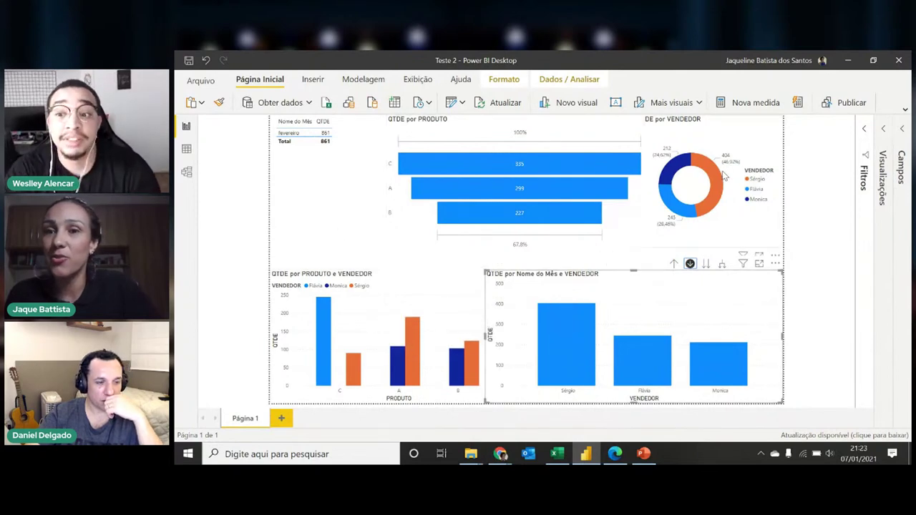
{"action": "mouse_move", "coordinate": [719, 184]}
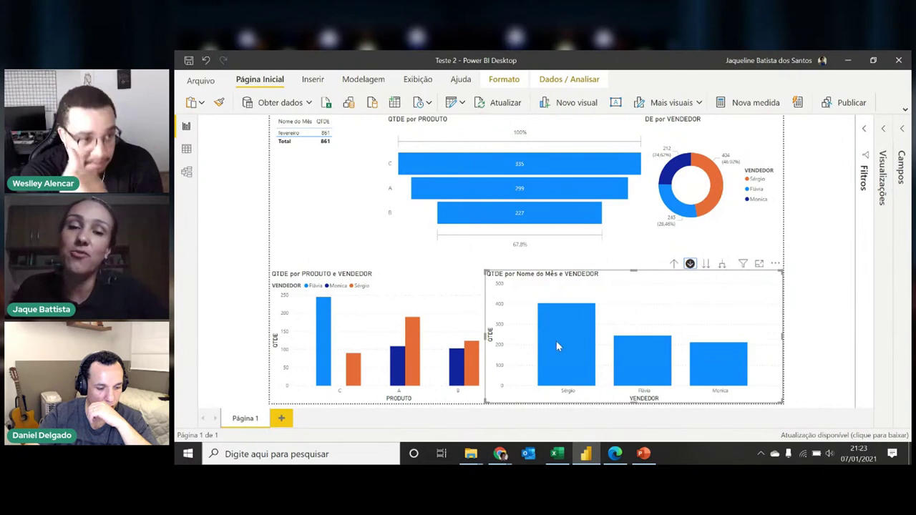
{"action": "mouse_move", "coordinate": [558, 347]}
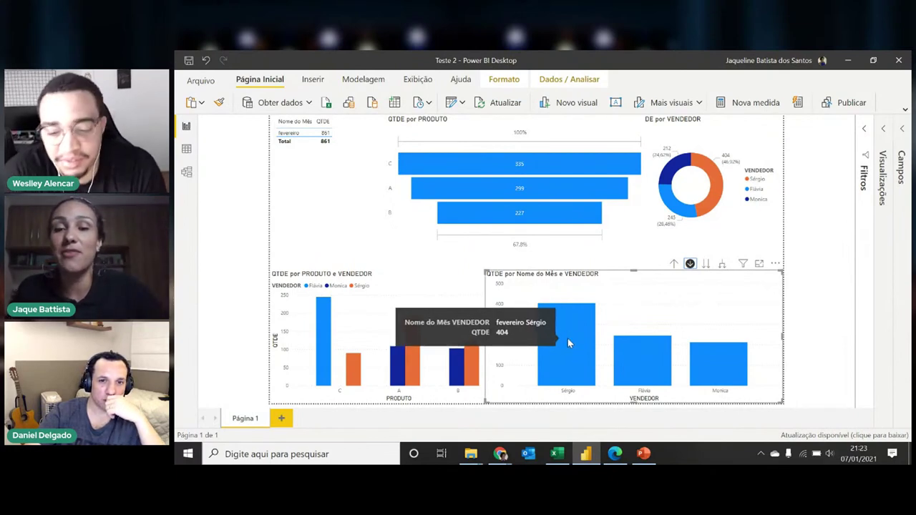
{"action": "left_click", "coordinate": [569, 343]}
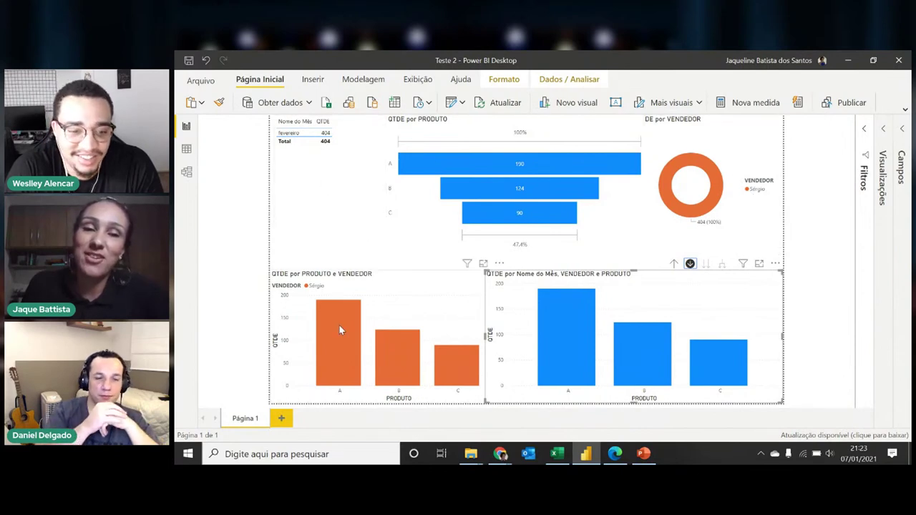
Step: Read the tooltips on Sérgio's A, B and C bars, then select the month quantity table
{"action": "mouse_move", "coordinate": [341, 330]}
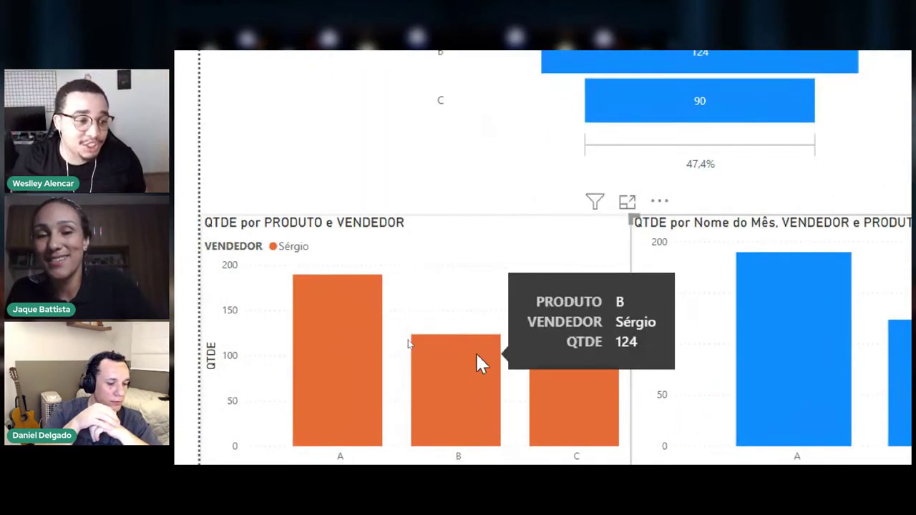
{"action": "mouse_move", "coordinate": [600, 402]}
{"action": "scroll", "coordinate": [777, 123], "scroll_direction": "up", "scroll_amount": 2}
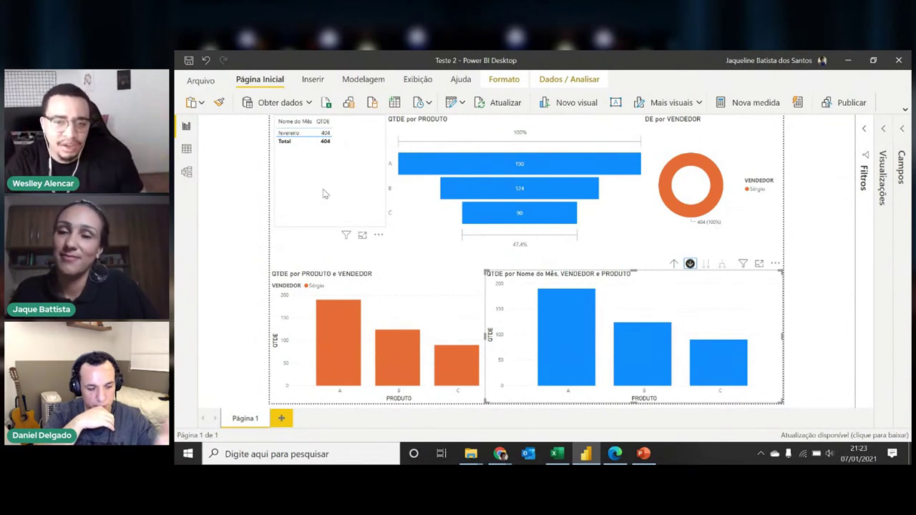
{"action": "mouse_move", "coordinate": [577, 341]}
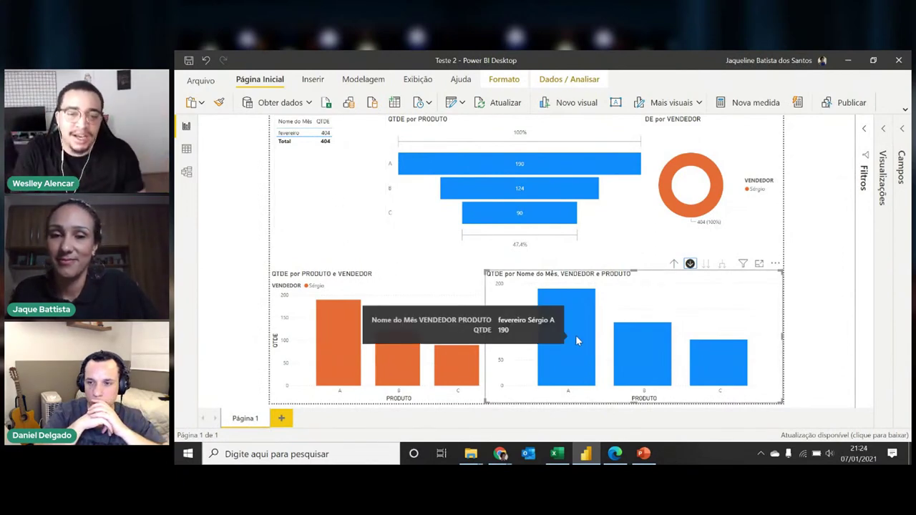
{"action": "mouse_move", "coordinate": [721, 359]}
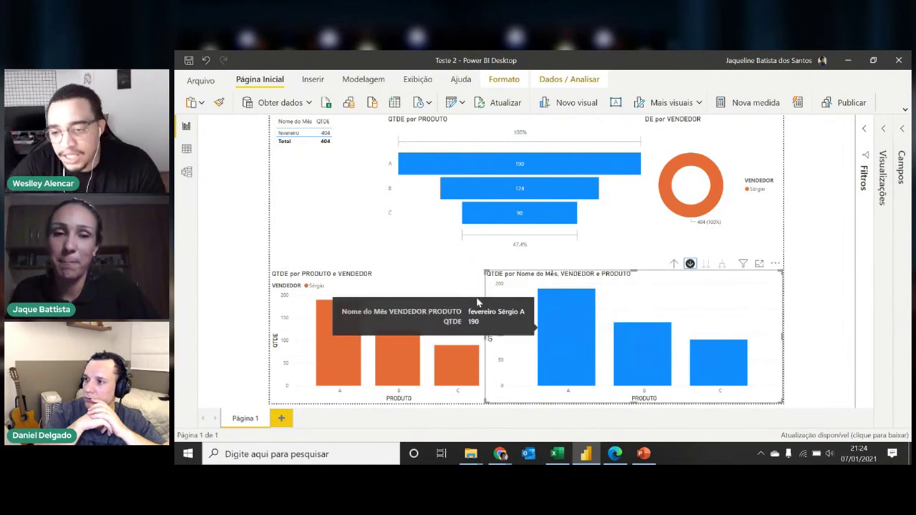
{"action": "left_click", "coordinate": [292, 231]}
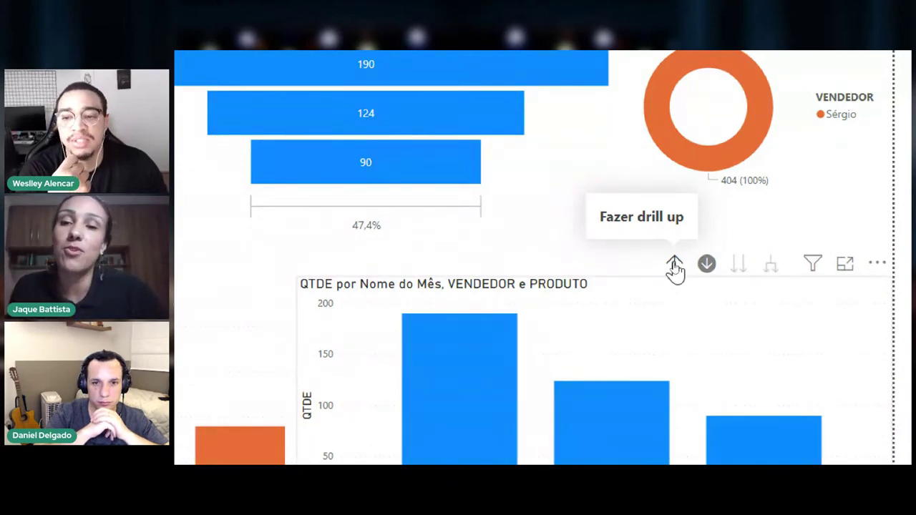
Step: Drill the column chart up two levels to monthly QTDE, then cross-filter the report to product A (984)
{"action": "left_click", "coordinate": [675, 267]}
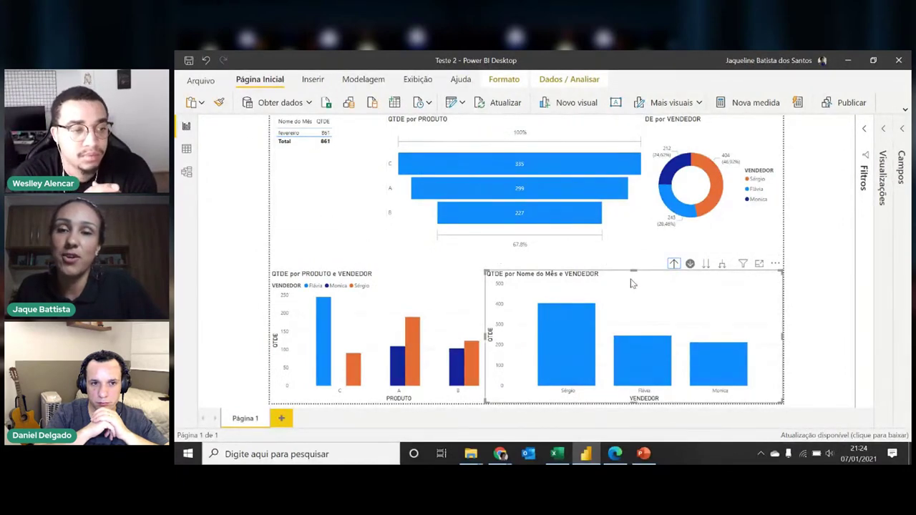
{"action": "left_click", "coordinate": [674, 264]}
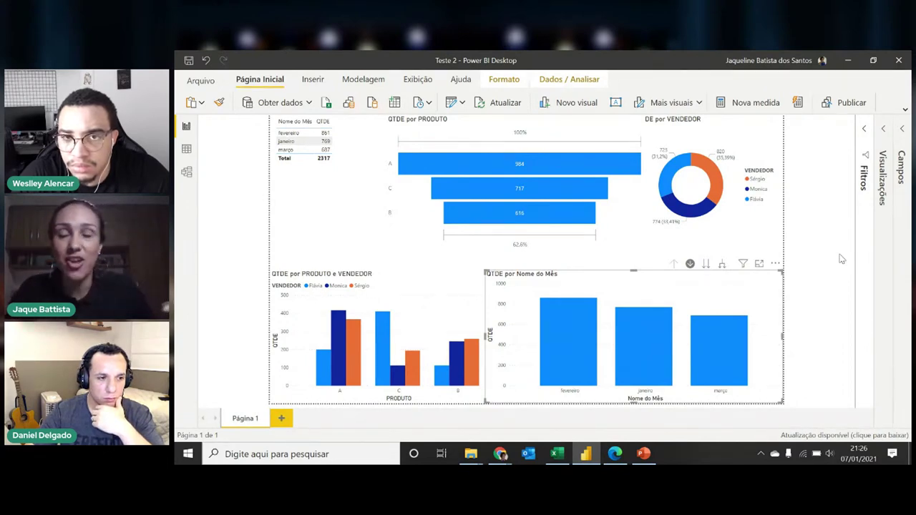
{"action": "left_click", "coordinate": [560, 154]}
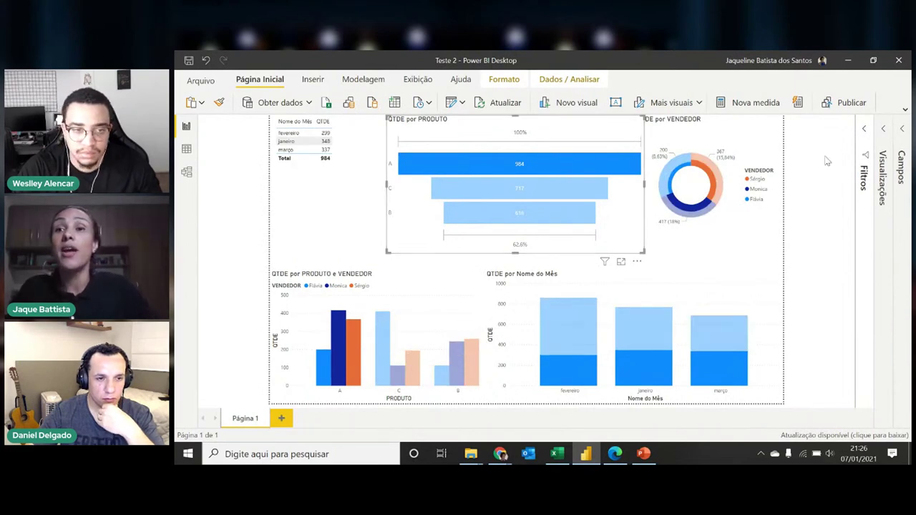
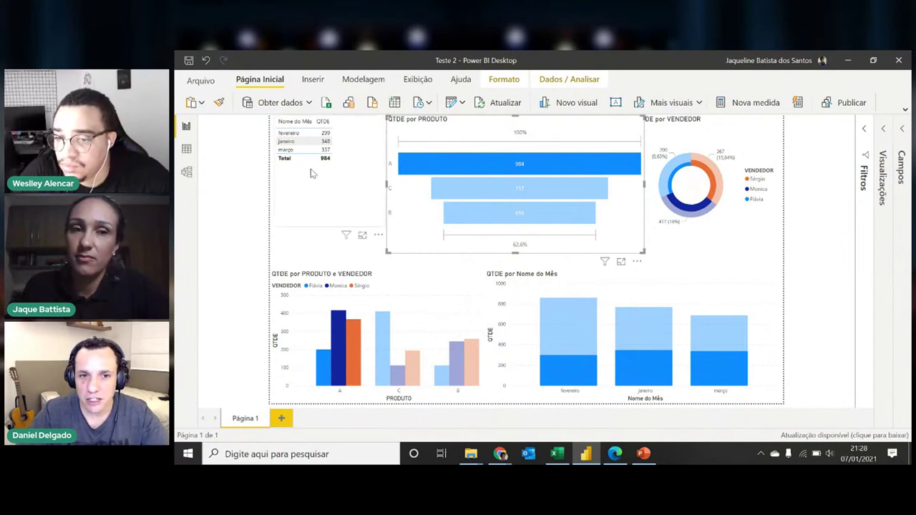
Step: Clear the product A cross-filter so every visual shows the full 2317 total
{"action": "left_click", "coordinate": [311, 173]}
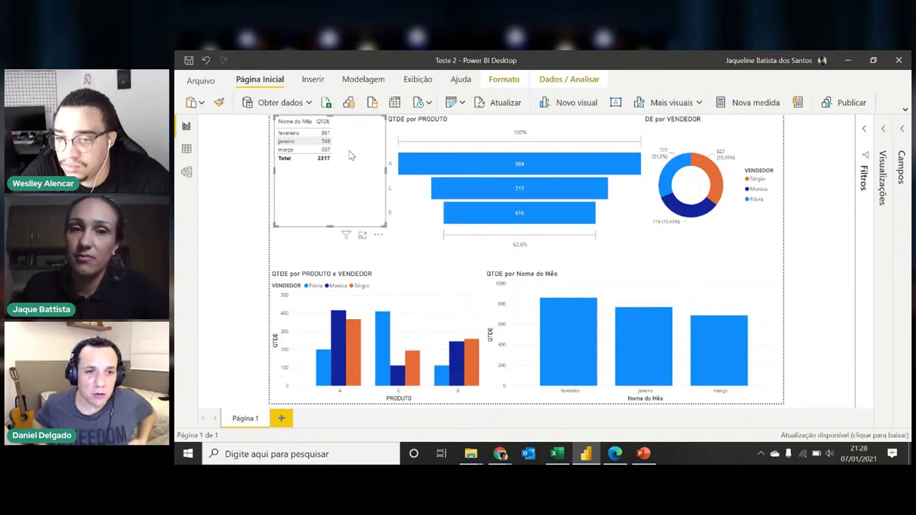
{"action": "right_click", "coordinate": [350, 154]}
{"action": "left_click", "coordinate": [319, 164]}
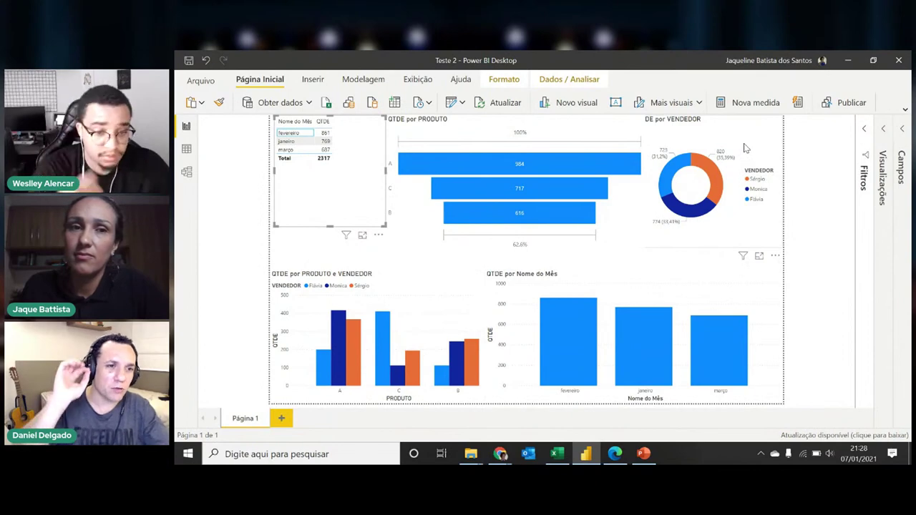
Step: Move the Excel column chart aside to check the pivot, then return to the Power BI report
{"action": "left_click", "coordinate": [557, 454]}
{"action": "left_click", "coordinate": [394, 143]}
{"action": "mouse_move", "coordinate": [388, 143]}
{"action": "left_mouse_down"}
{"action": "mouse_move", "coordinate": [404, 180]}
{"action": "mouse_move", "coordinate": [393, 143]}
{"action": "left_mouse_up"}
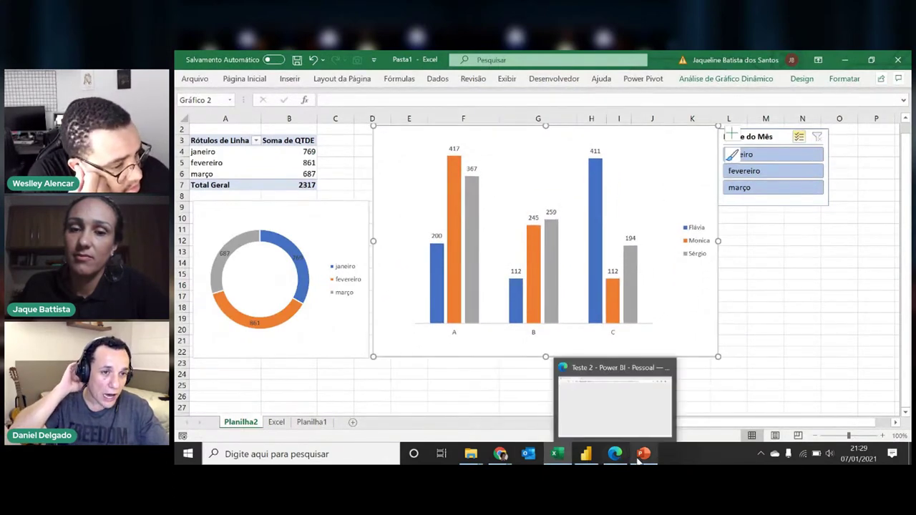
{"action": "left_click", "coordinate": [598, 455]}
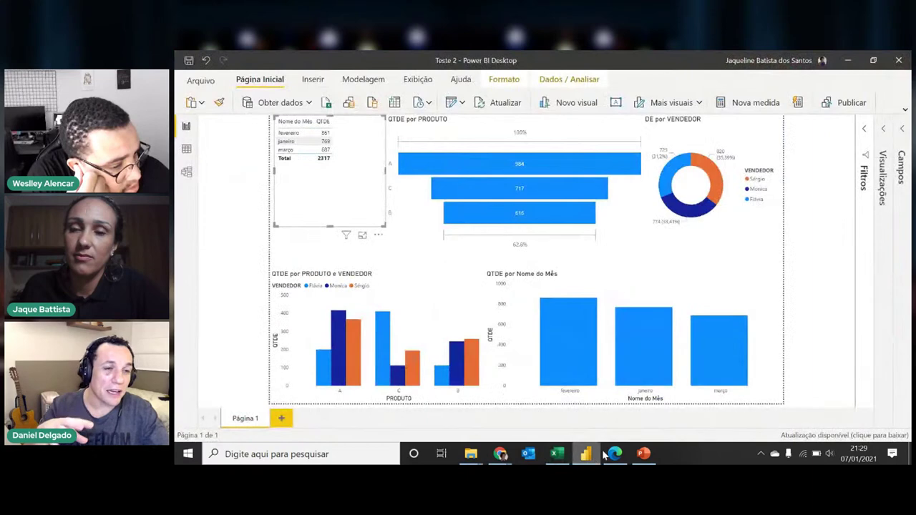
{"action": "left_click", "coordinate": [813, 243]}
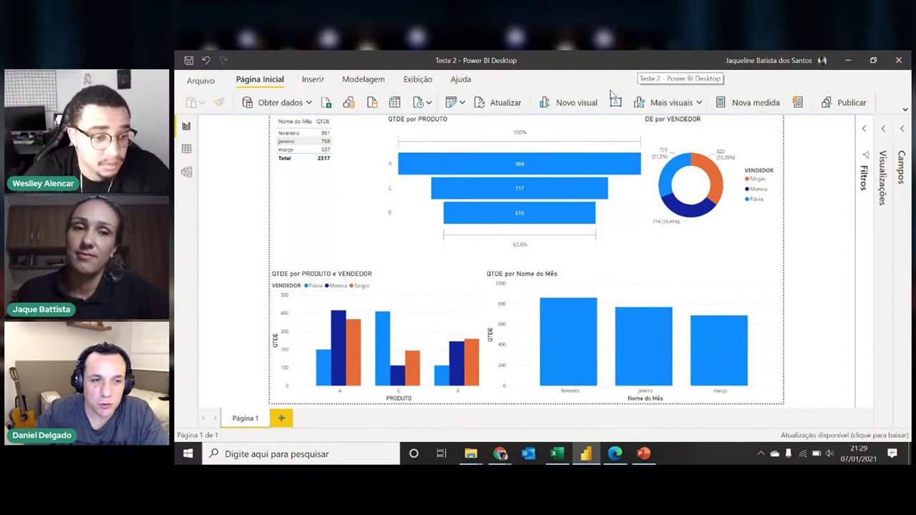
Step: Filter the report to janeiro, then drill fevereiro into vendors and the top vendor's products
{"action": "left_click", "coordinate": [287, 141]}
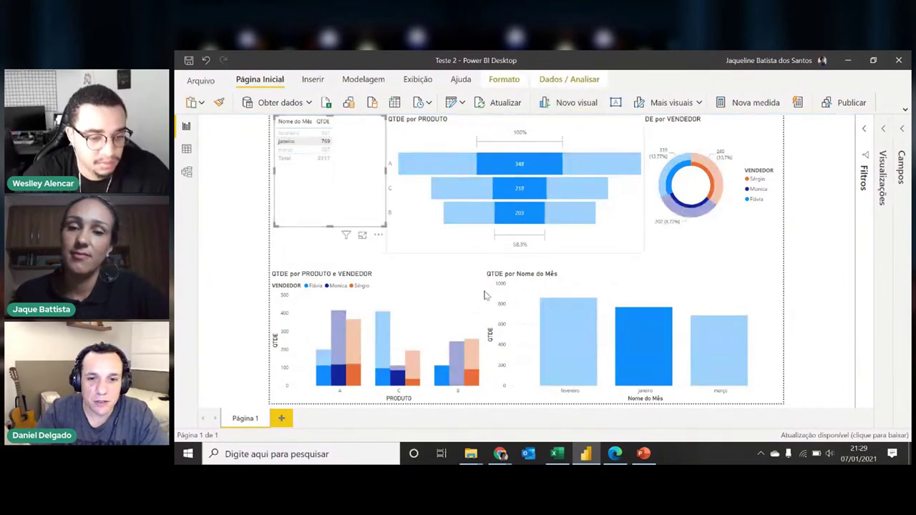
{"action": "left_click", "coordinate": [559, 320]}
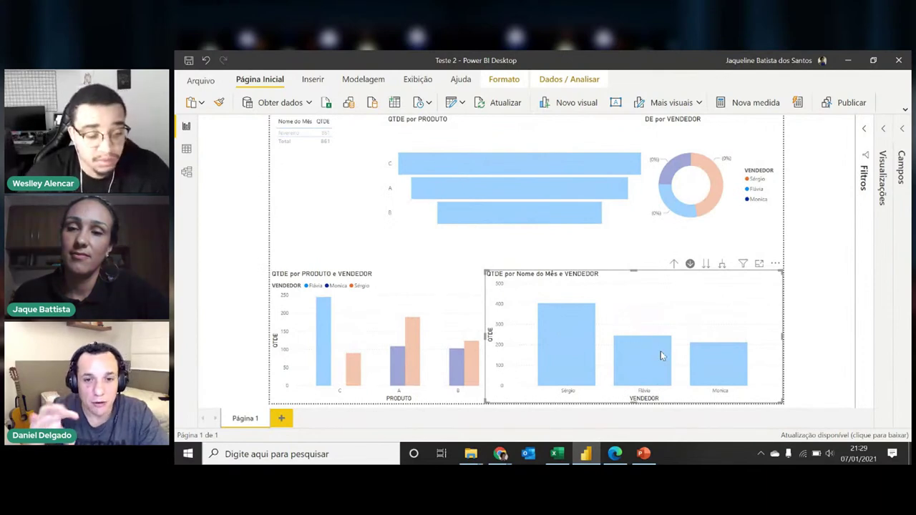
{"action": "mouse_move", "coordinate": [662, 356]}
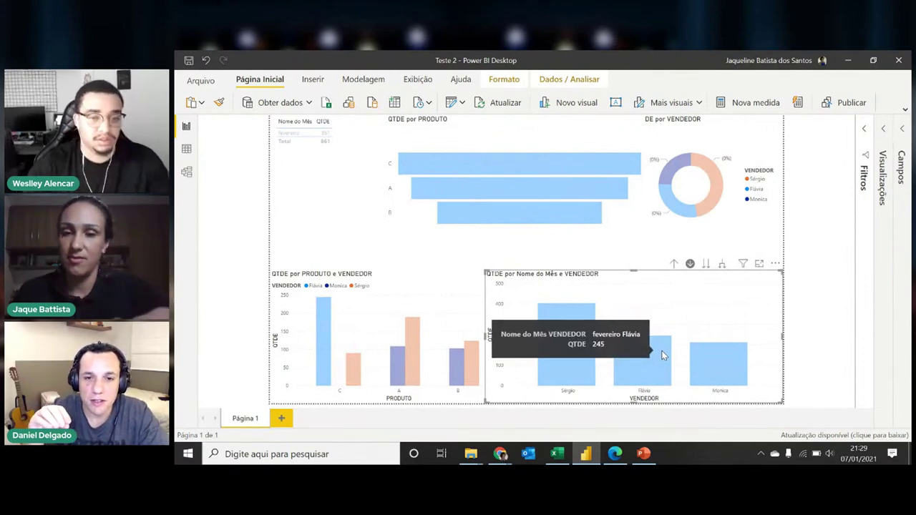
{"action": "mouse_move", "coordinate": [587, 362]}
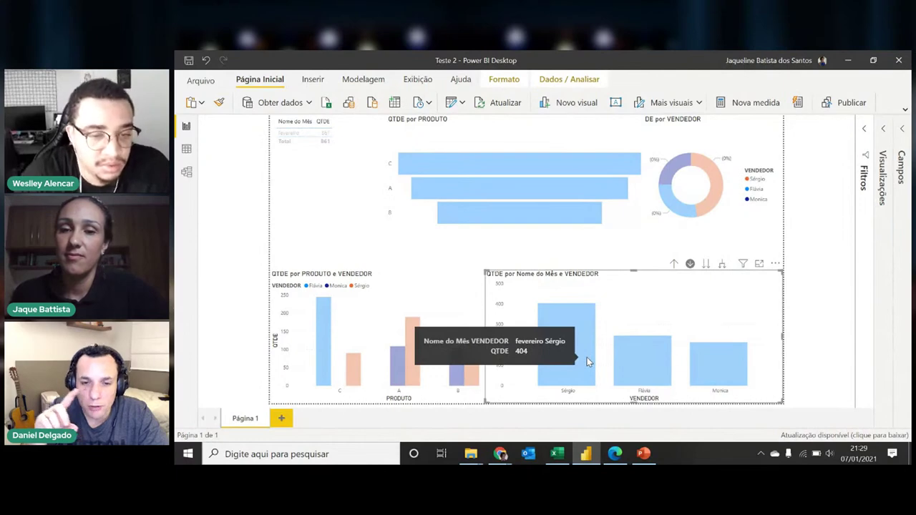
{"action": "left_click", "coordinate": [587, 358]}
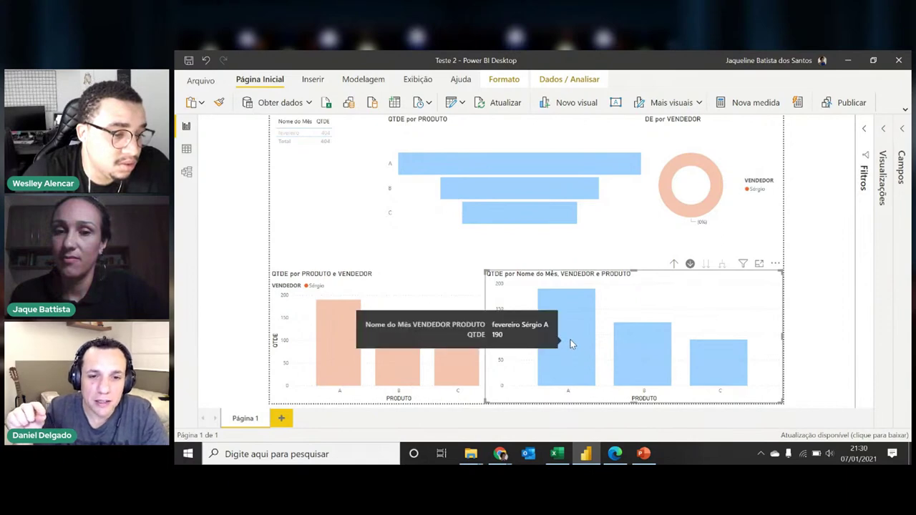
Step: Drill up twice to monthly totals, then drill into fevereiro again to see QTDE per vendor
{"action": "left_click", "coordinate": [674, 264]}
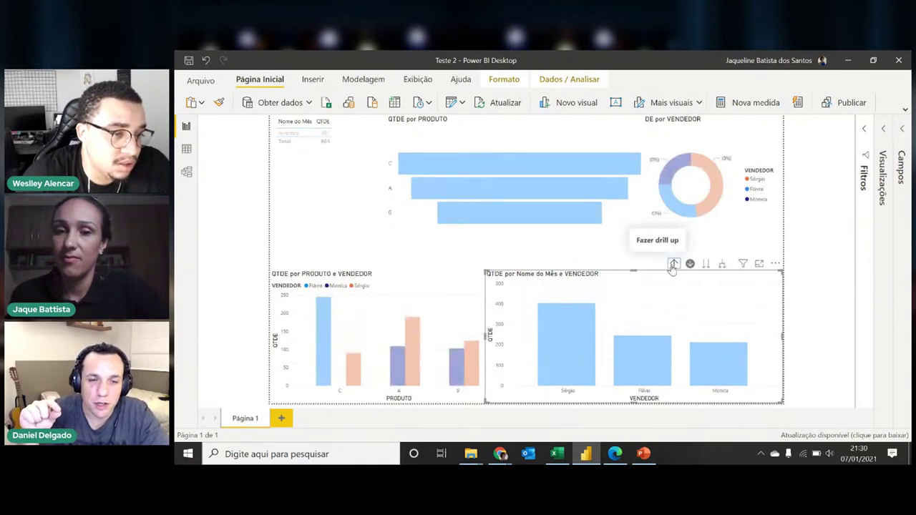
{"action": "mouse_move", "coordinate": [564, 346]}
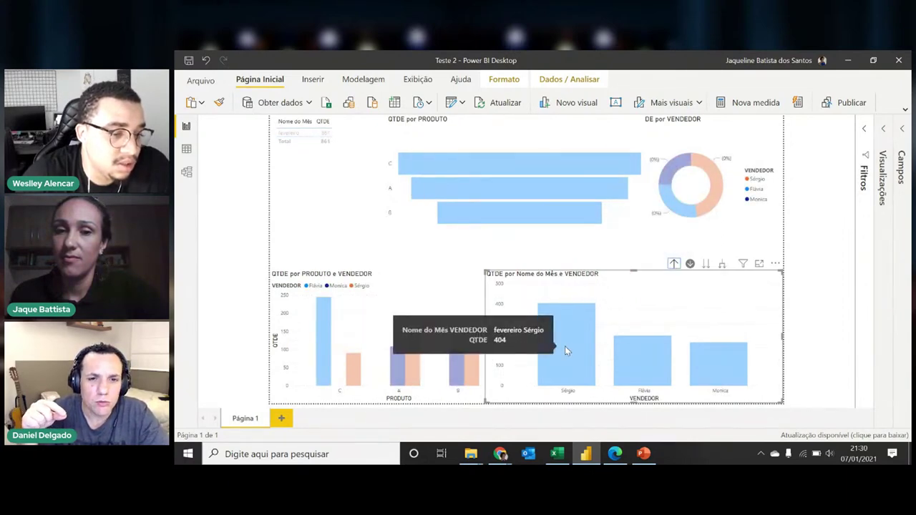
{"action": "left_click", "coordinate": [674, 264]}
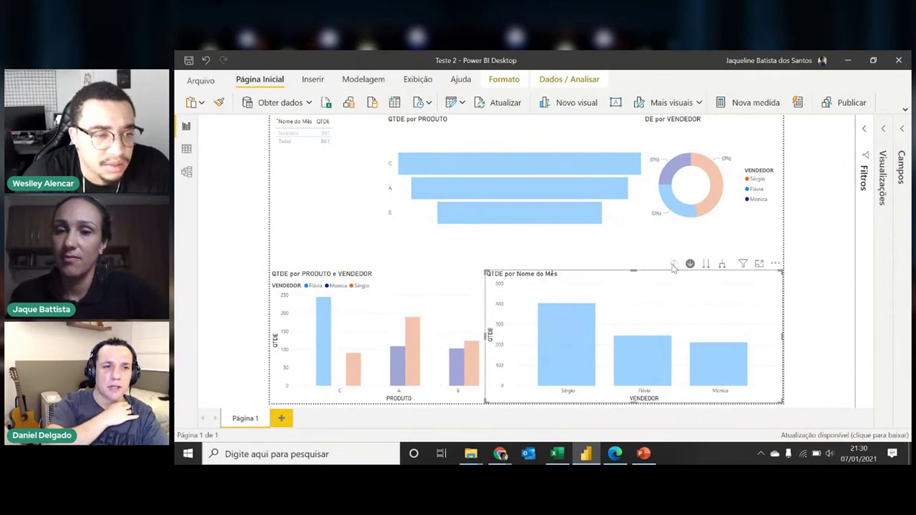
{"action": "mouse_move", "coordinate": [561, 345]}
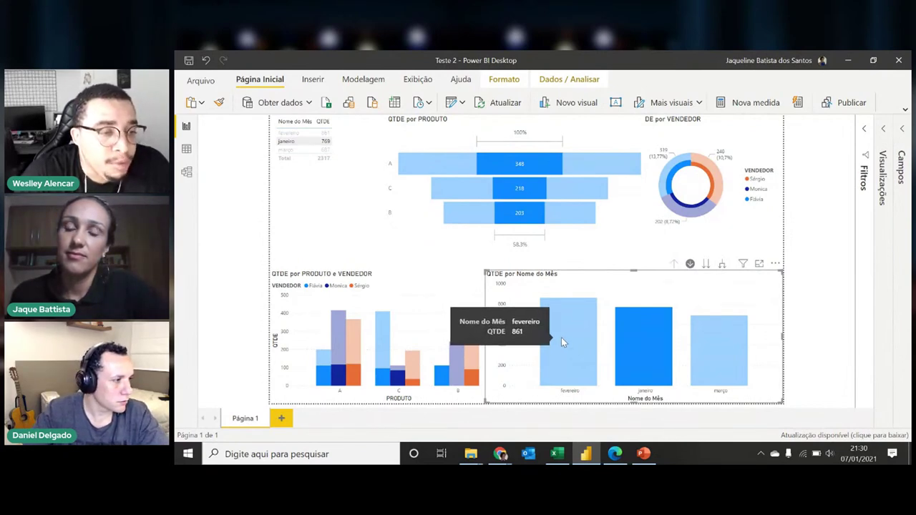
{"action": "left_click", "coordinate": [563, 339]}
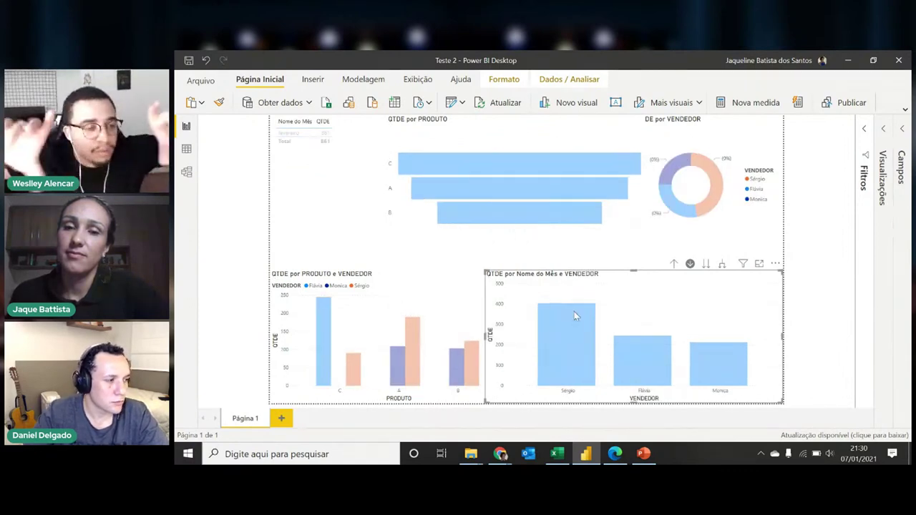
{"action": "mouse_move", "coordinate": [575, 330]}
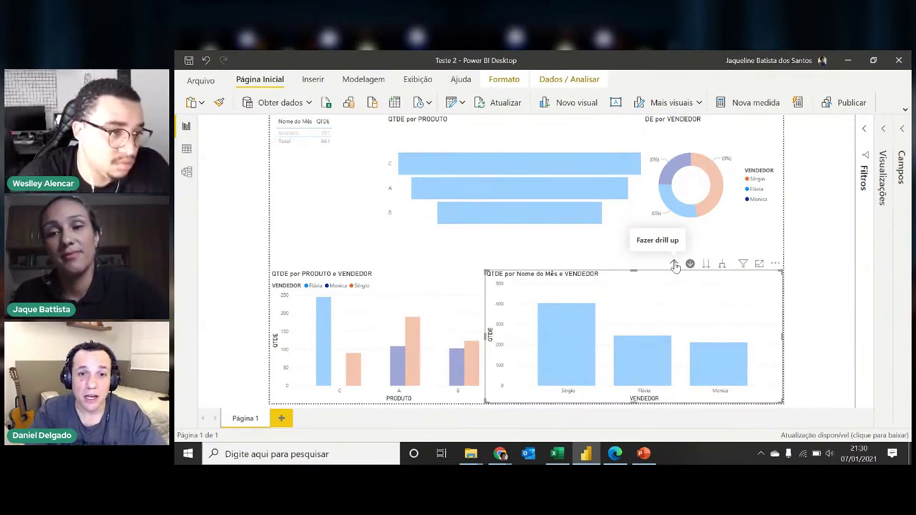
Step: Drill the month chart up to QTDE por Nome do Mês, with janeiro still filtering the funnel
{"action": "left_click", "coordinate": [675, 264]}
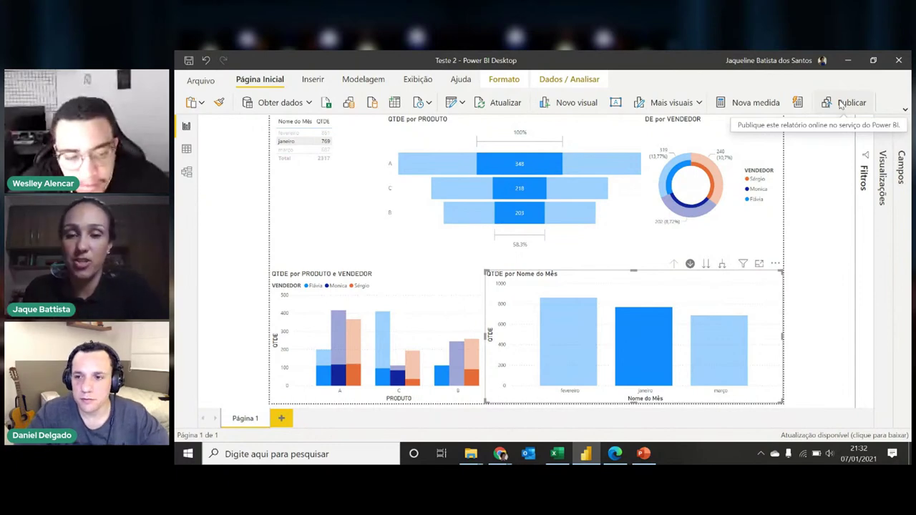
{"action": "left_click", "coordinate": [643, 454]}
{"action": "scroll", "coordinate": [445, 218], "scroll_direction": "up", "scroll_amount": 2}
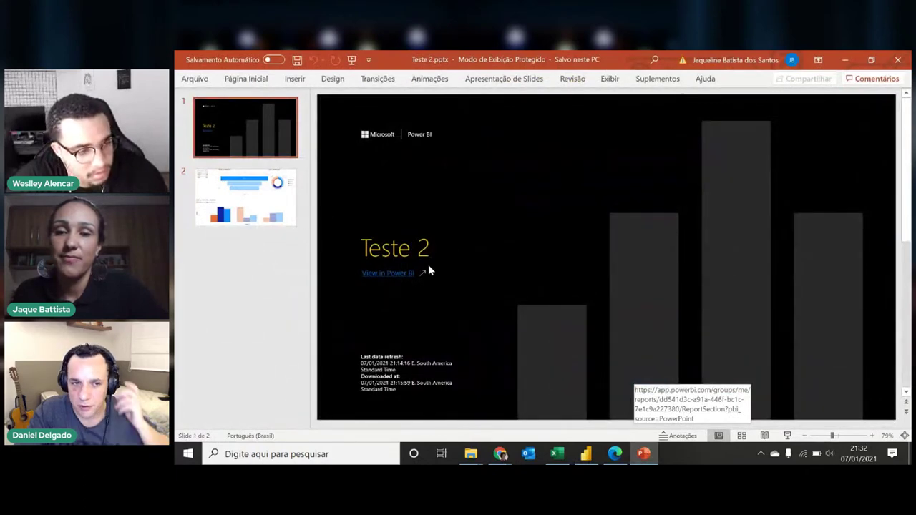
{"action": "scroll", "coordinate": [428, 270], "scroll_direction": "down", "scroll_amount": 1}
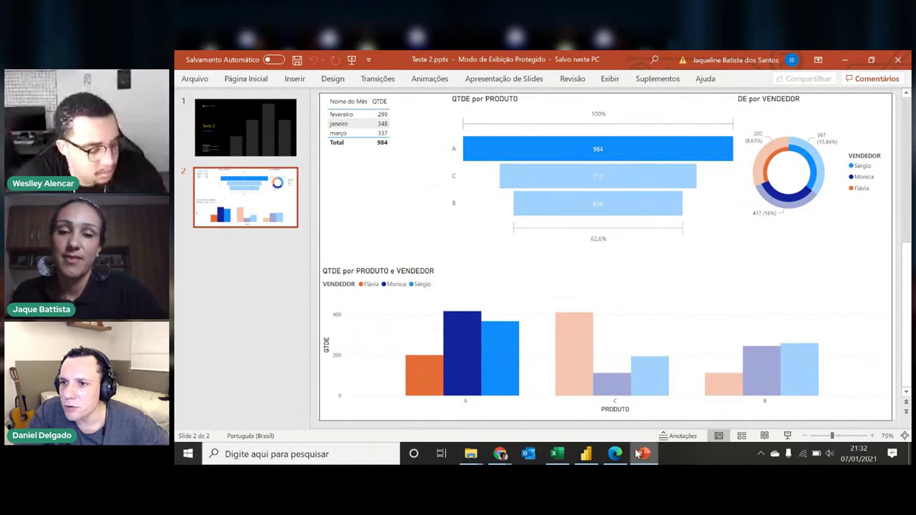
{"action": "left_click", "coordinate": [589, 458]}
{"action": "left_click", "coordinate": [812, 266]}
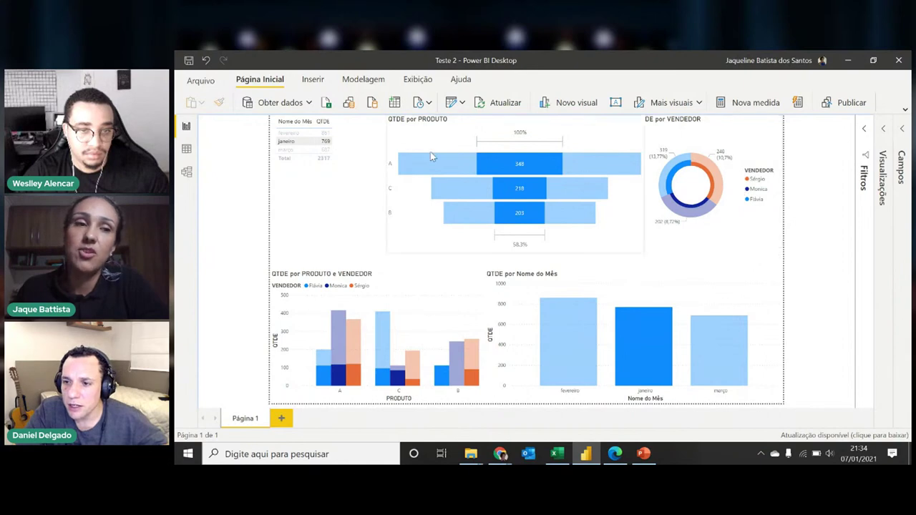
Step: Look at the data model and the Excel table's rows, then return to the report page
{"action": "left_click", "coordinate": [186, 172]}
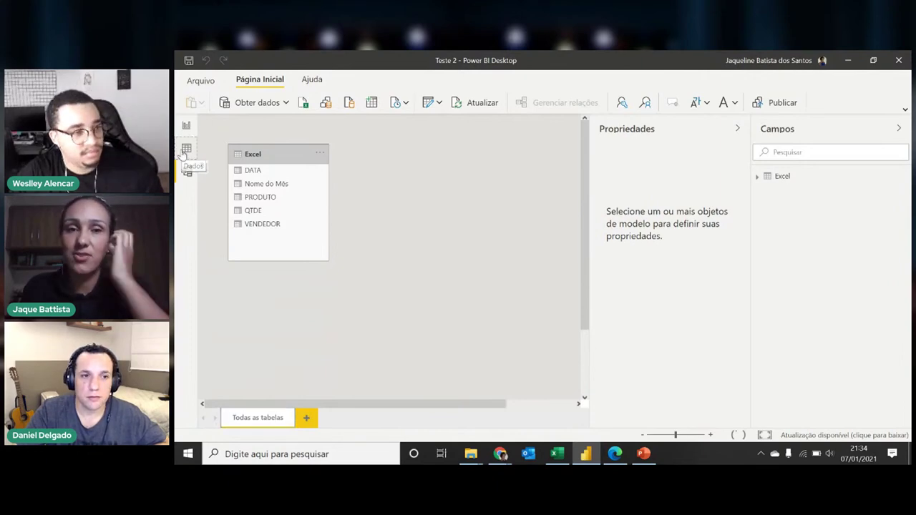
{"action": "left_click", "coordinate": [185, 150]}
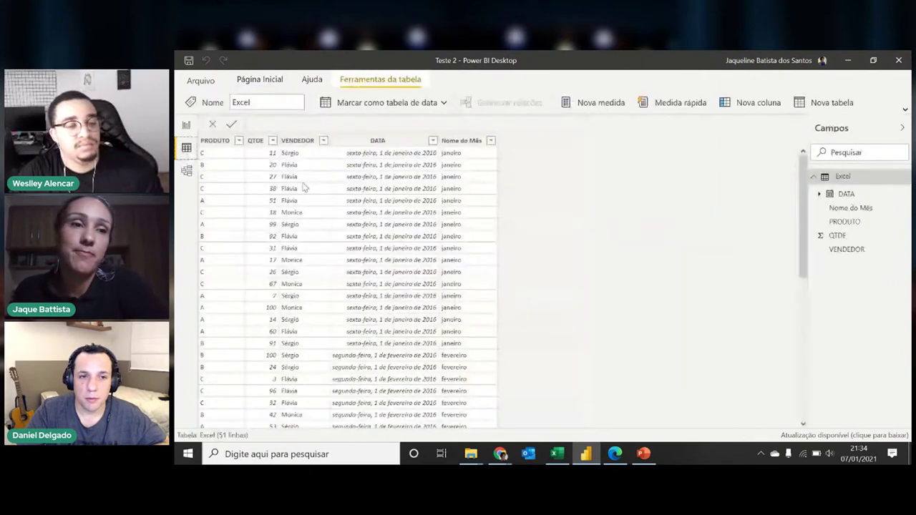
{"action": "left_click", "coordinate": [187, 126]}
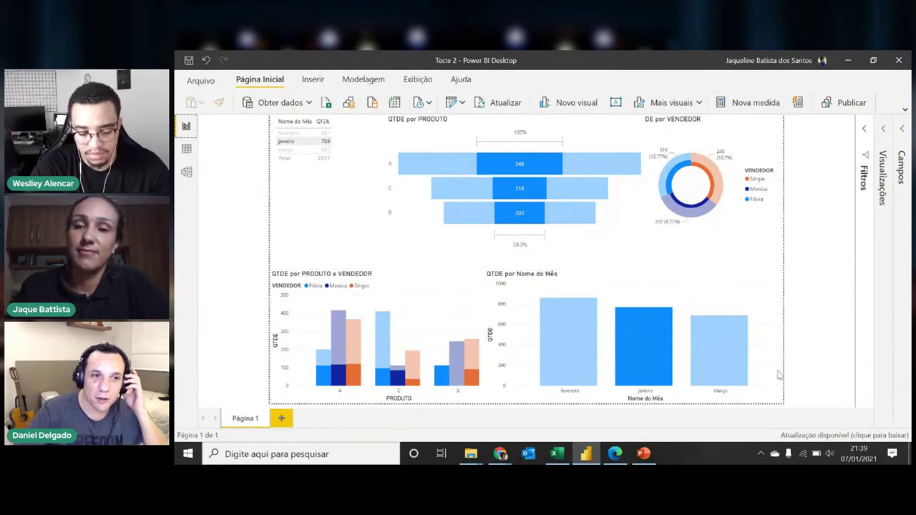
{"action": "mouse_move", "coordinate": [732, 367]}
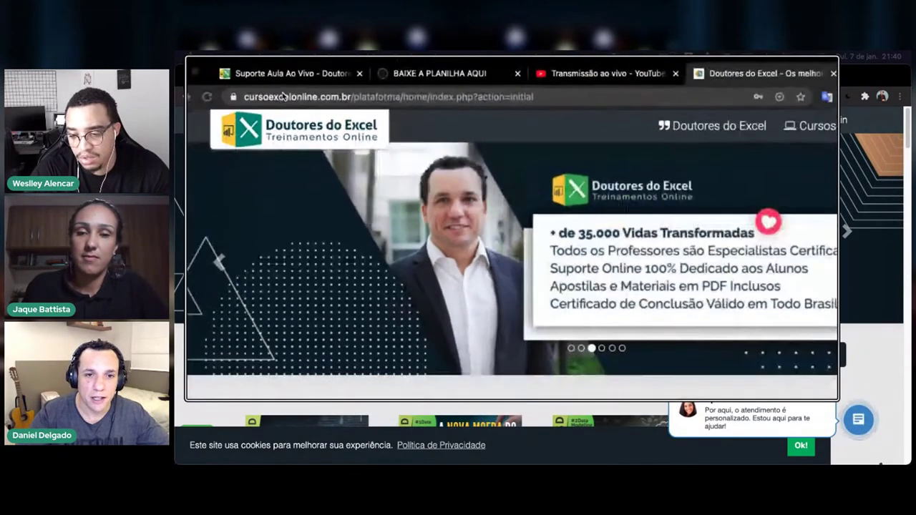
Step: Advance the Método 3D no Excel carousel three cards to Alta produtividade through Power Query Avançado
{"action": "scroll", "coordinate": [334, 179], "scroll_direction": "down", "scroll_amount": 5}
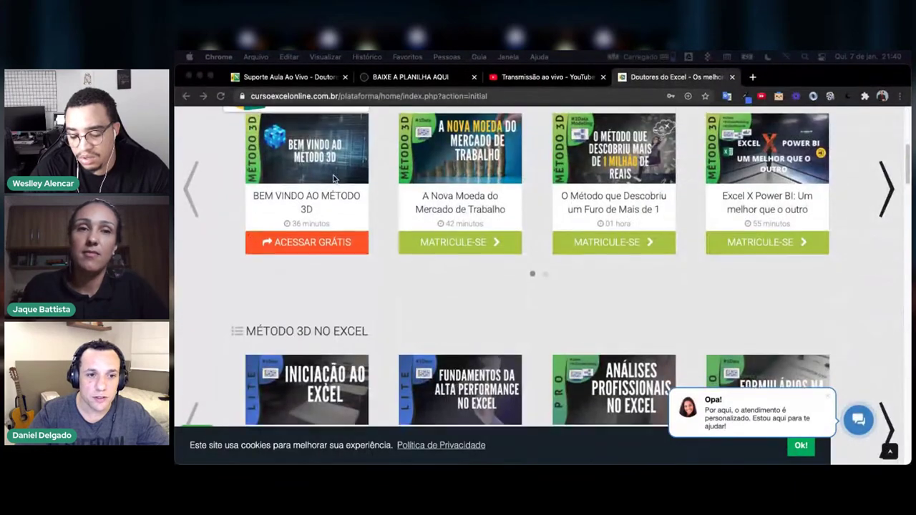
{"action": "scroll", "coordinate": [333, 179], "scroll_direction": "down", "scroll_amount": 3}
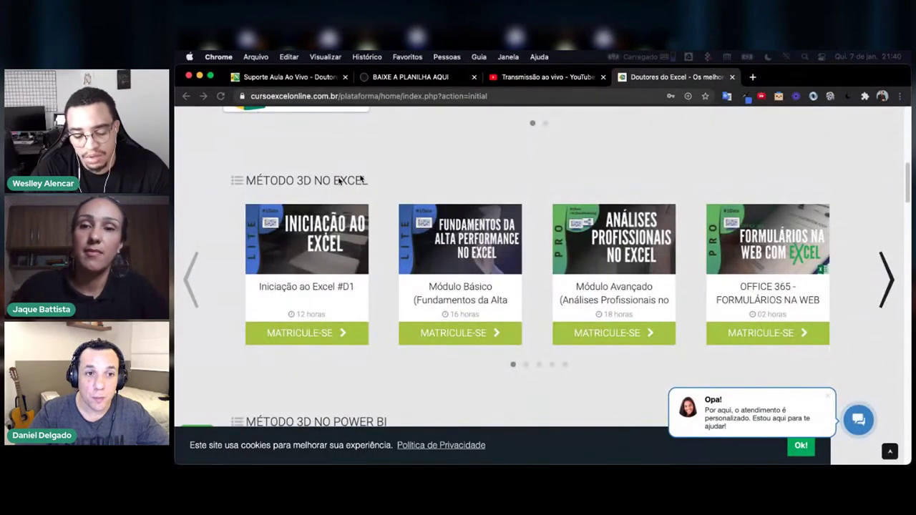
{"action": "left_click_drag", "start_coordinate": [255, 179], "coordinate": [358, 180]}
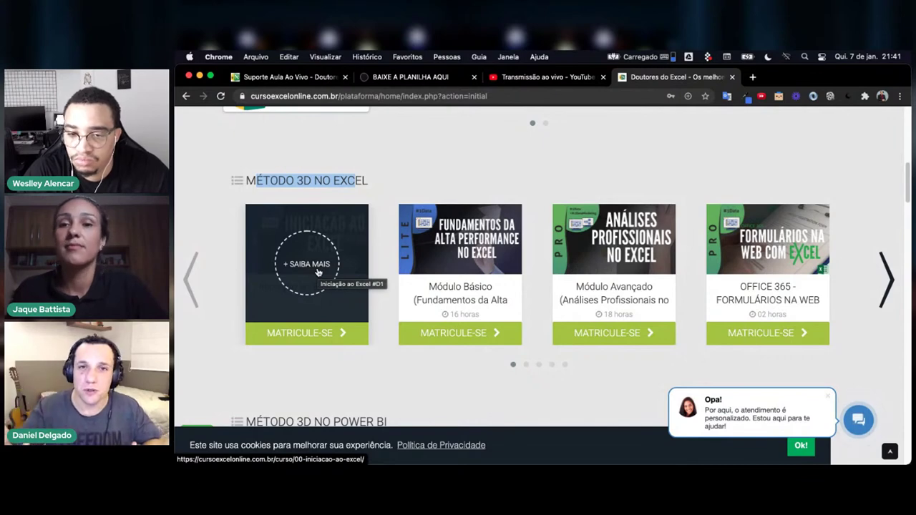
{"action": "left_click", "coordinate": [884, 280]}
{"action": "left_click", "coordinate": [884, 281]}
{"action": "left_click", "coordinate": [885, 282]}
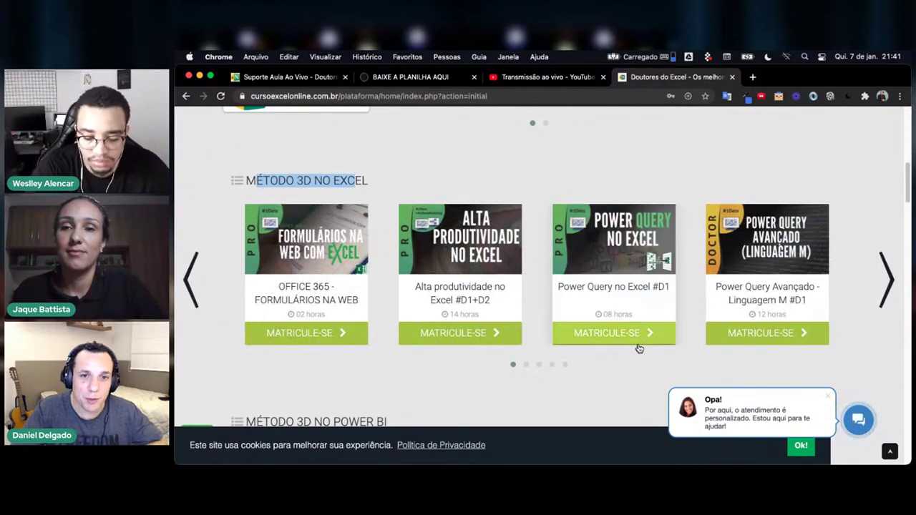
{"action": "mouse_move", "coordinate": [636, 322]}
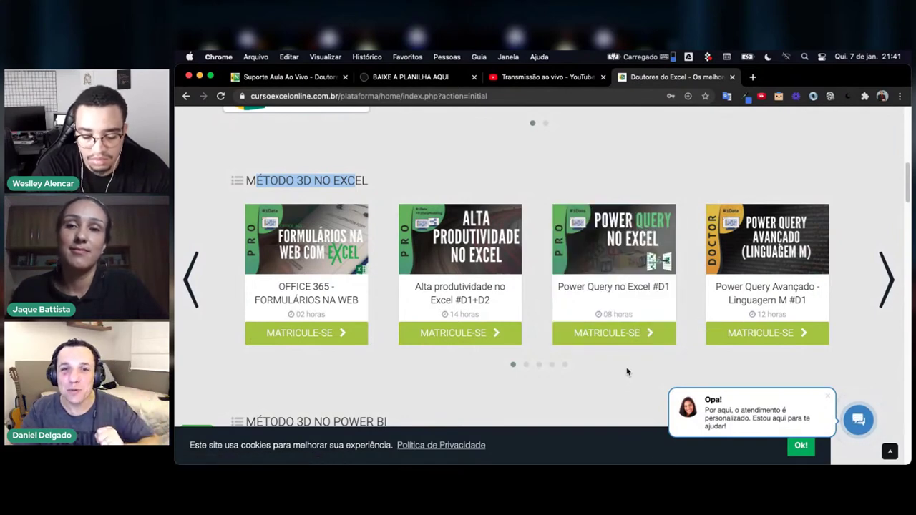
Step: Page the carousel three cards forward and one back so it starts at Power Query no Excel
{"action": "scroll", "coordinate": [626, 371], "scroll_direction": "down", "scroll_amount": 1}
{"action": "scroll", "coordinate": [627, 372], "scroll_direction": "down", "scroll_amount": 5}
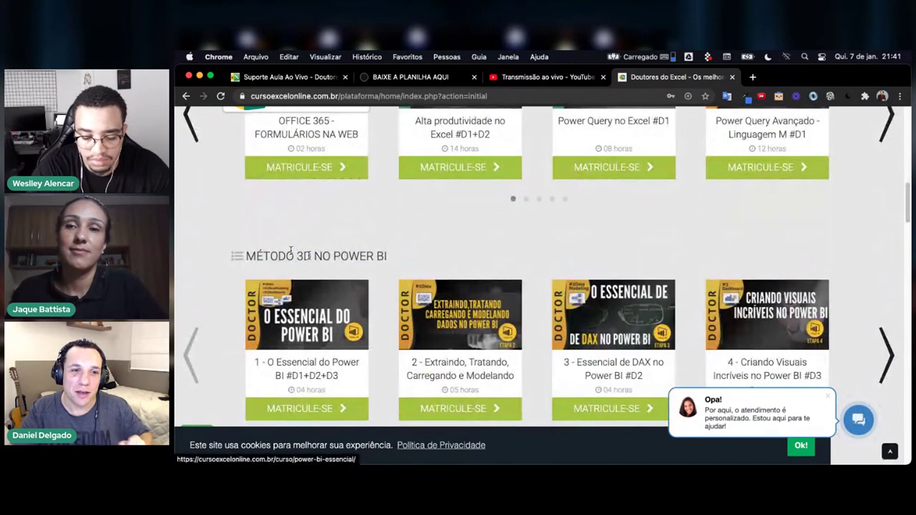
{"action": "scroll", "coordinate": [426, 252], "scroll_direction": "up", "scroll_amount": 6}
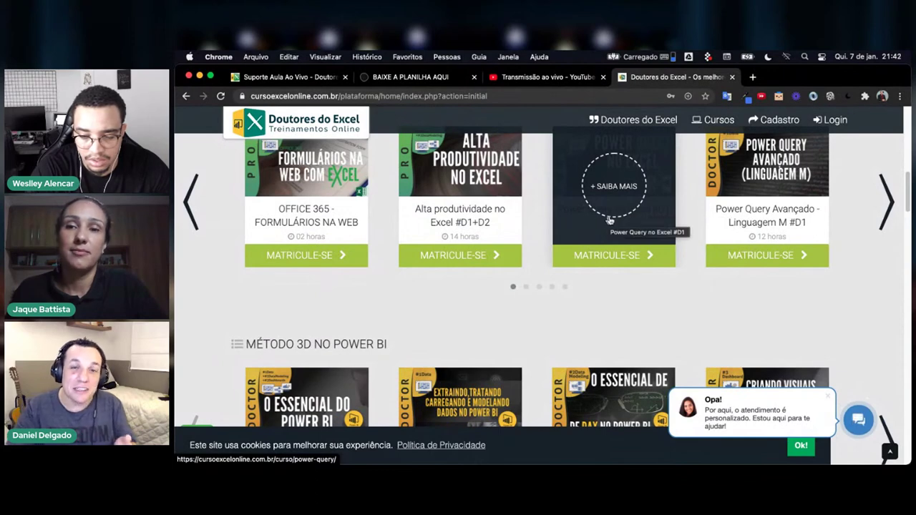
{"action": "scroll", "coordinate": [662, 215], "scroll_direction": "up", "scroll_amount": 1}
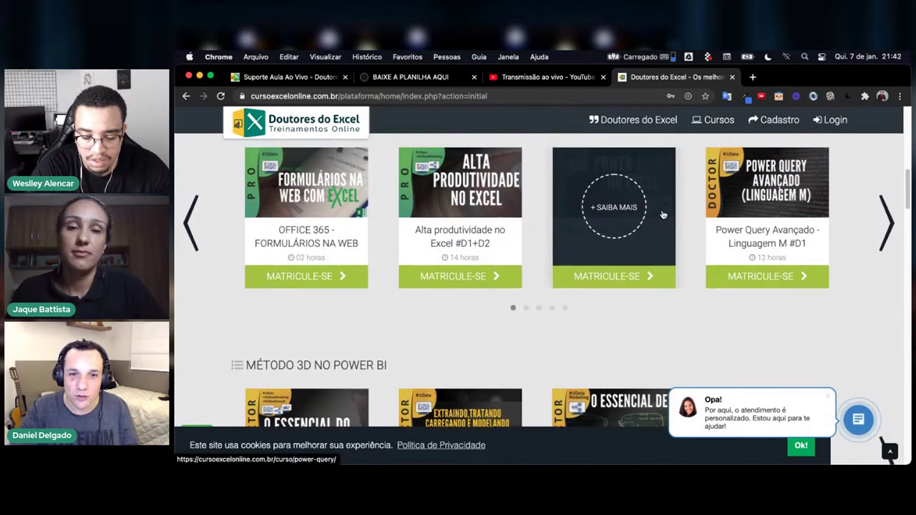
{"action": "scroll", "coordinate": [614, 230], "scroll_direction": "down", "scroll_amount": 1}
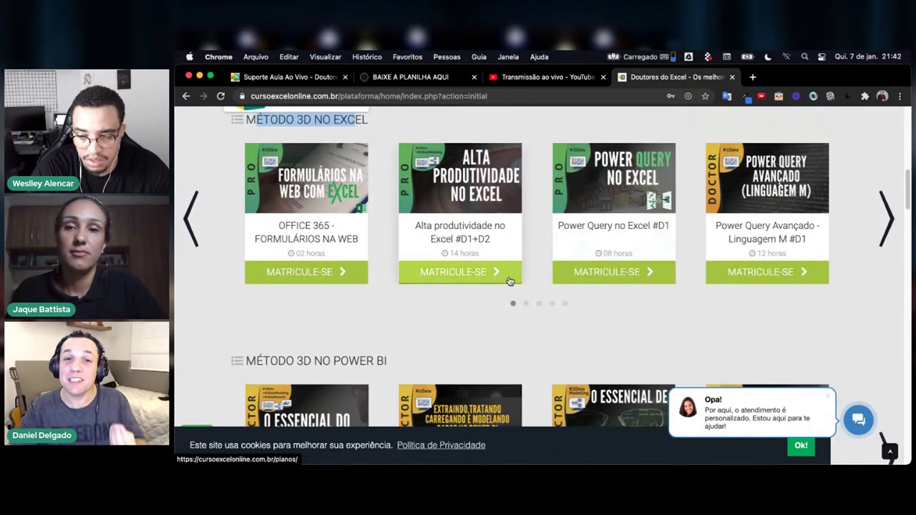
{"action": "scroll", "coordinate": [510, 281], "scroll_direction": "down", "scroll_amount": 3}
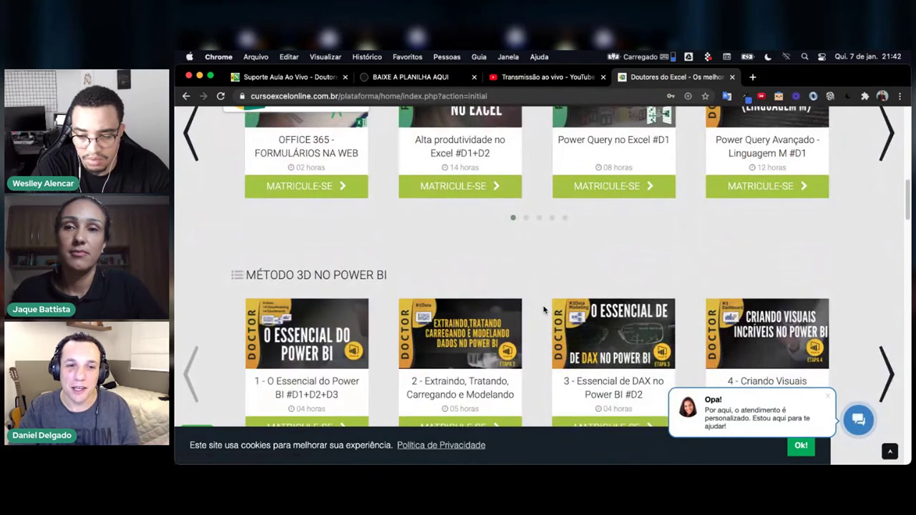
{"action": "scroll", "coordinate": [544, 309], "scroll_direction": "up", "scroll_amount": 2}
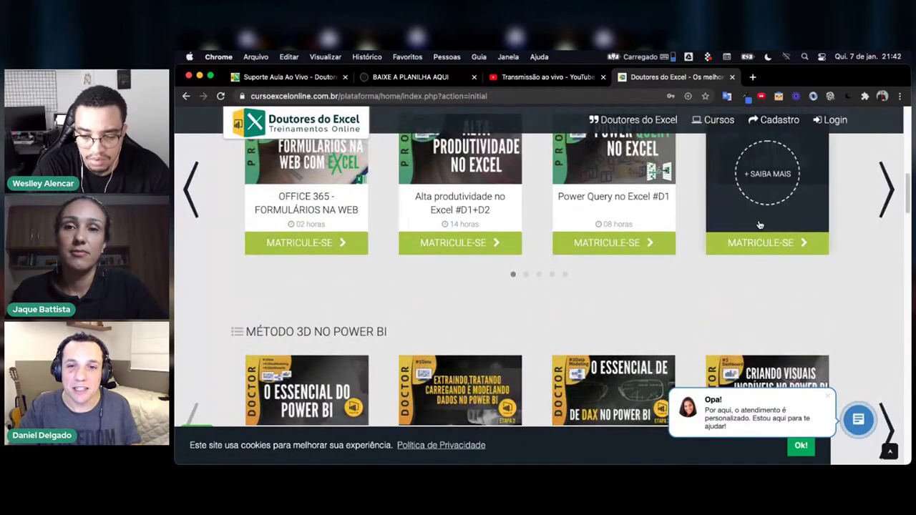
{"action": "scroll", "coordinate": [760, 224], "scroll_direction": "up", "scroll_amount": 3}
{"action": "left_click", "coordinate": [888, 287]}
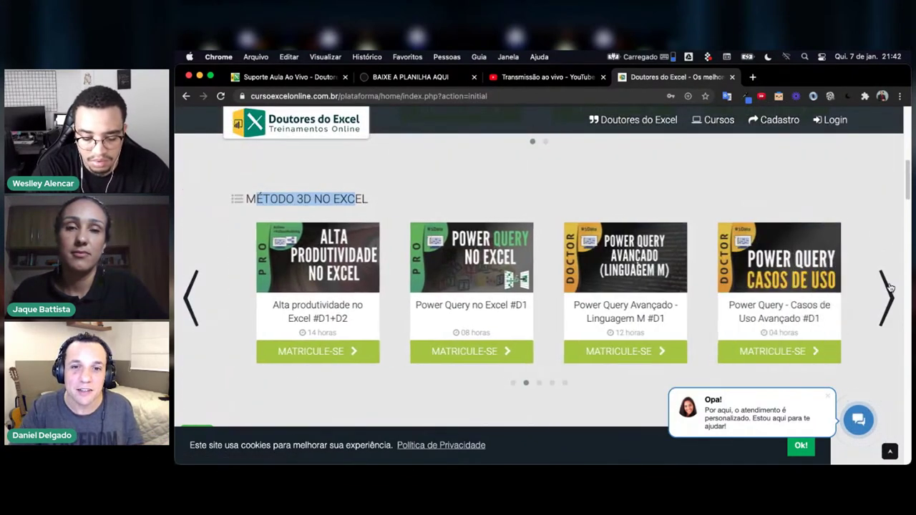
{"action": "left_click", "coordinate": [887, 288]}
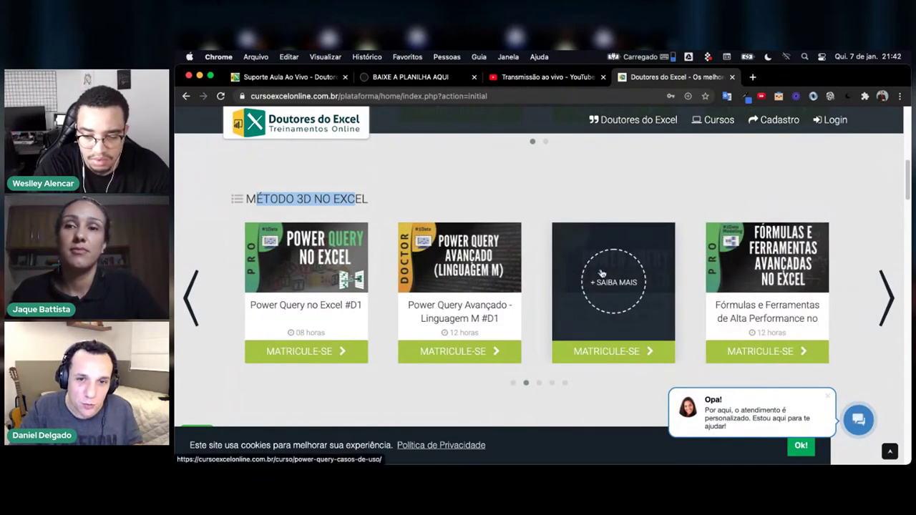
{"action": "left_click", "coordinate": [881, 289]}
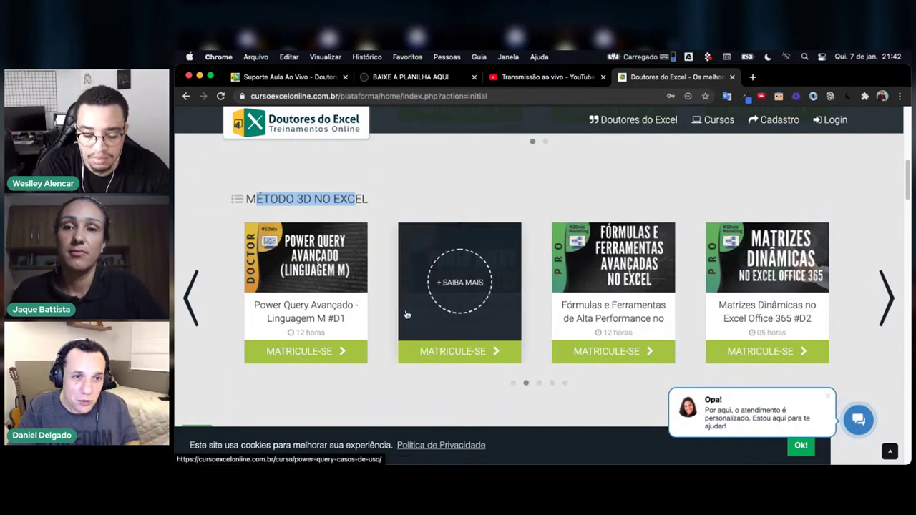
{"action": "left_click", "coordinate": [201, 306]}
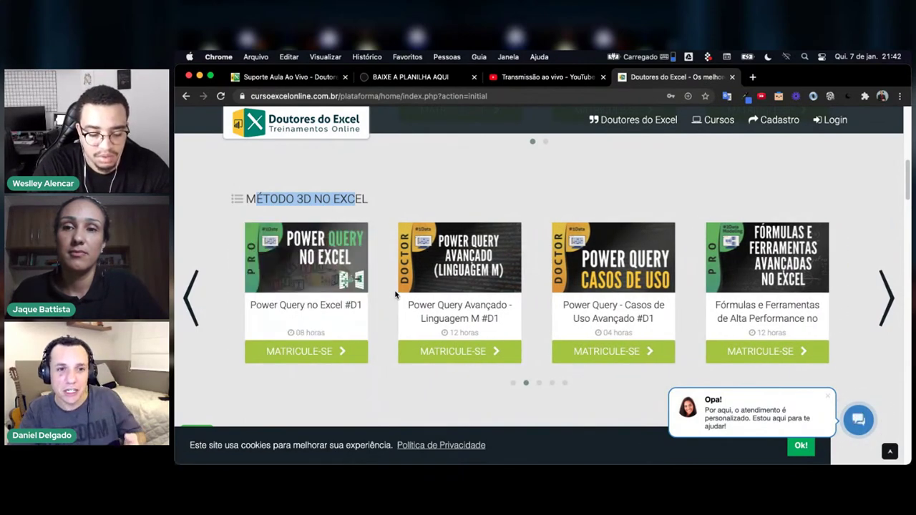
{"action": "scroll", "coordinate": [330, 291], "scroll_direction": "down", "scroll_amount": 1}
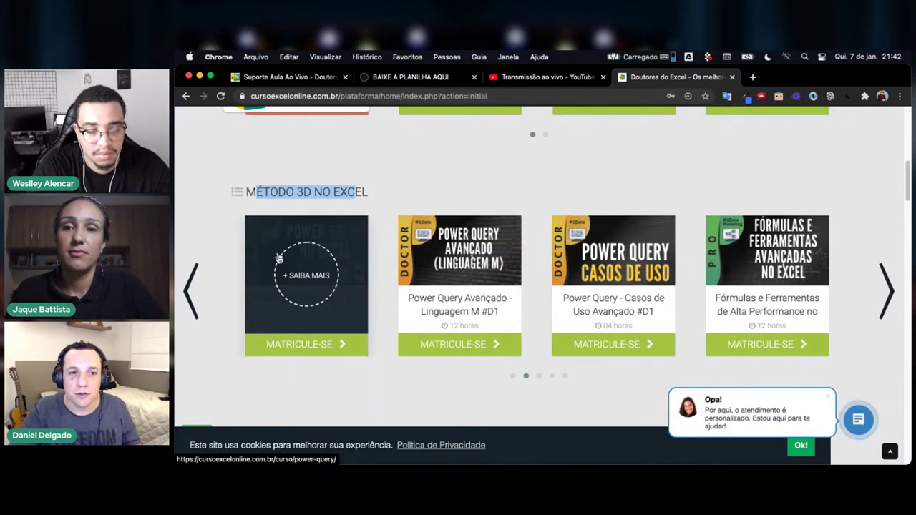
{"action": "scroll", "coordinate": [333, 294], "scroll_direction": "down", "scroll_amount": 1}
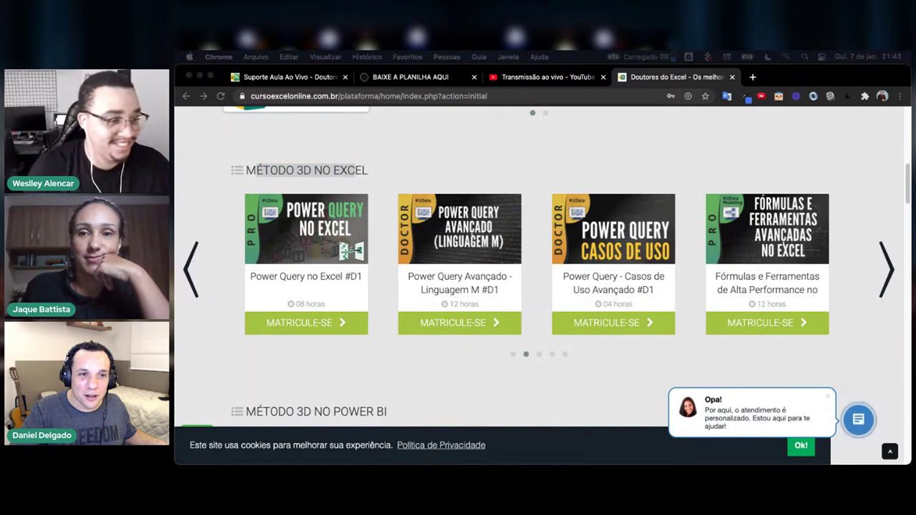
Step: Step the carousel back one card, then forward to its final set ending at Macros no Excel
{"action": "left_click", "coordinate": [230, 199]}
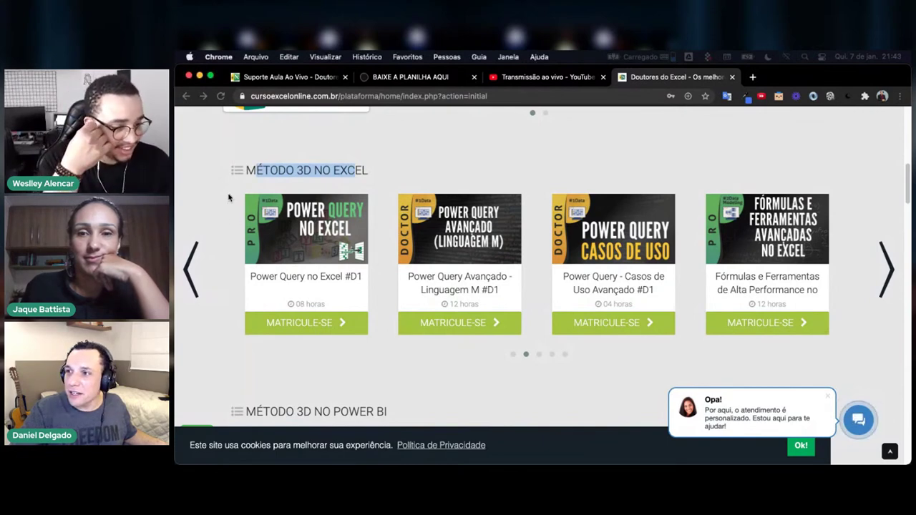
{"action": "left_click", "coordinate": [192, 266]}
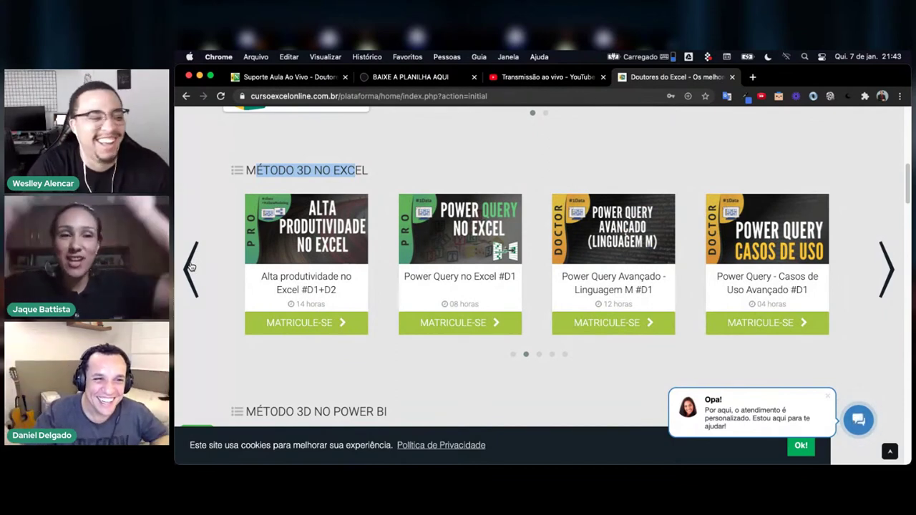
{"action": "mouse_move", "coordinate": [286, 258]}
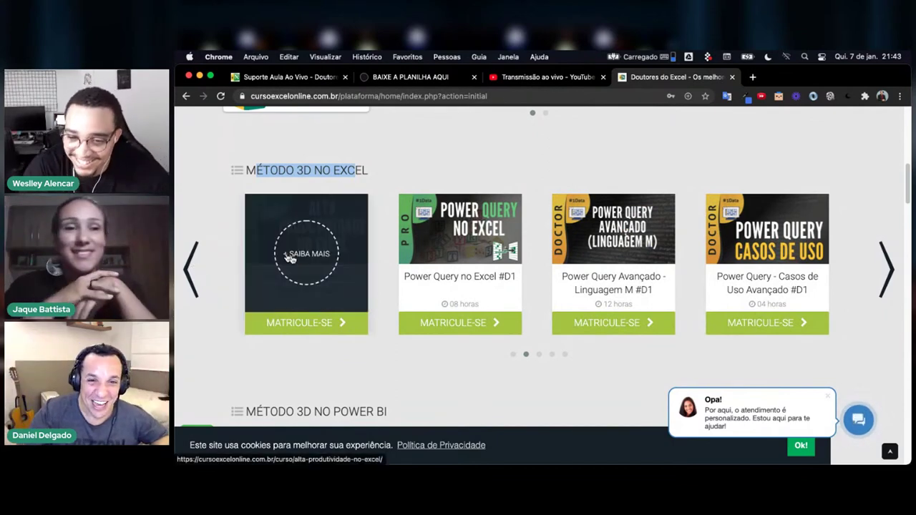
{"action": "mouse_move", "coordinate": [818, 231]}
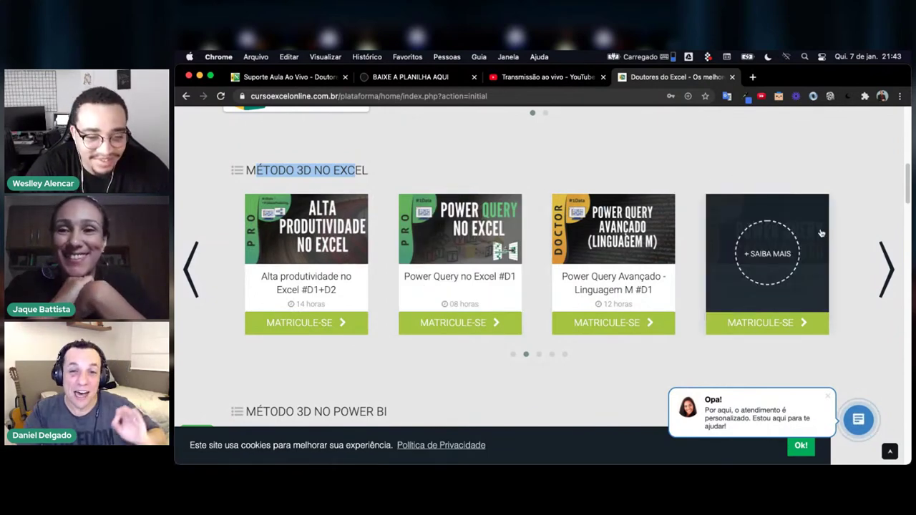
{"action": "left_click", "coordinate": [890, 260]}
{"action": "left_click", "coordinate": [889, 261]}
{"action": "left_click", "coordinate": [887, 262]}
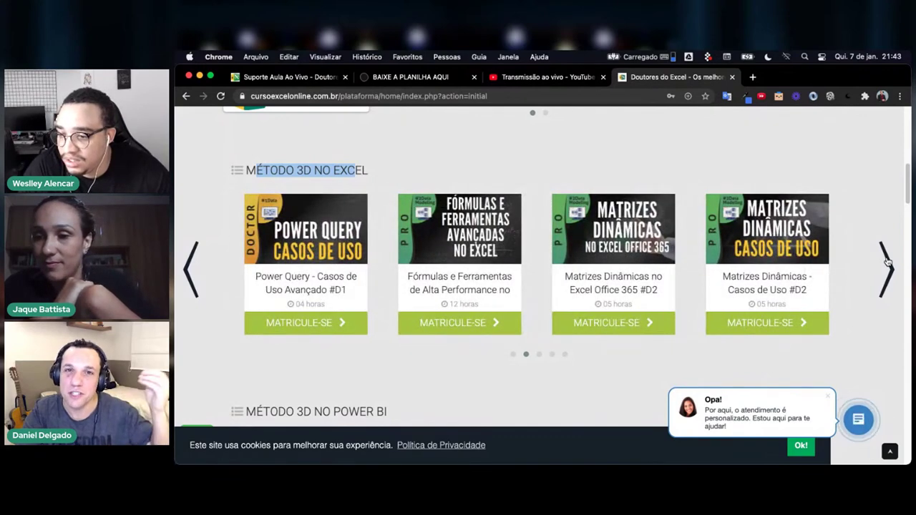
{"action": "left_click", "coordinate": [887, 263]}
{"action": "left_click", "coordinate": [887, 262]}
{"action": "left_click", "coordinate": [887, 263]}
{"action": "left_click", "coordinate": [887, 263]}
{"action": "left_click", "coordinate": [887, 263]}
{"action": "left_click", "coordinate": [887, 263]}
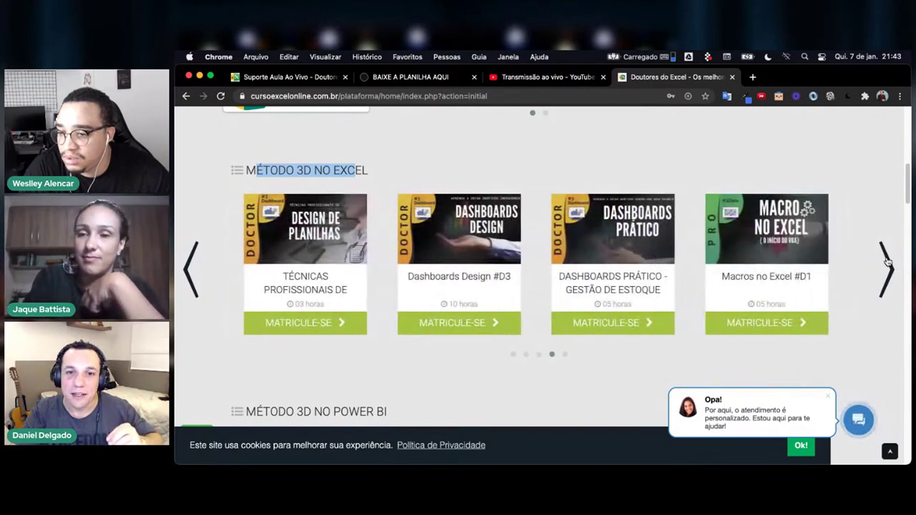
{"action": "left_click", "coordinate": [887, 263]}
{"action": "left_click", "coordinate": [888, 263]}
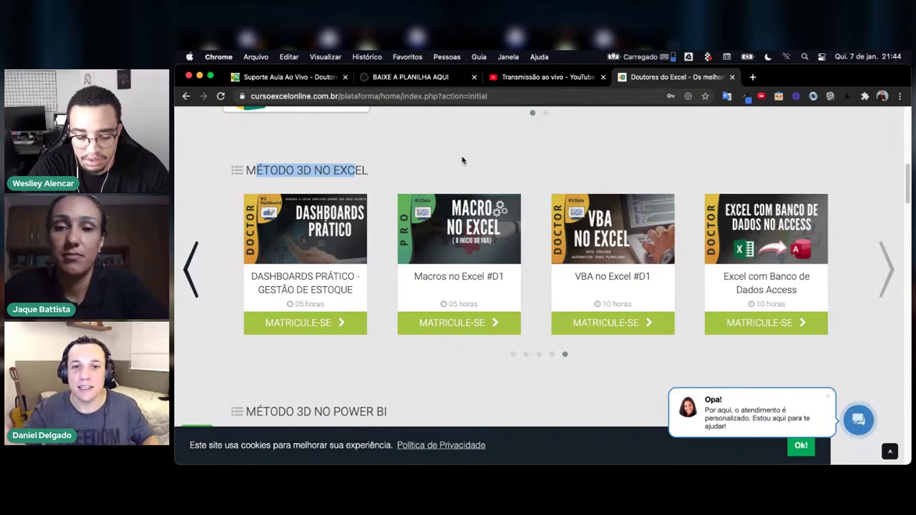
Step: Page the Método 3D carousel back to Iniciação ao Excel, then accept the cookie notice
{"action": "mouse_move", "coordinate": [803, 207]}
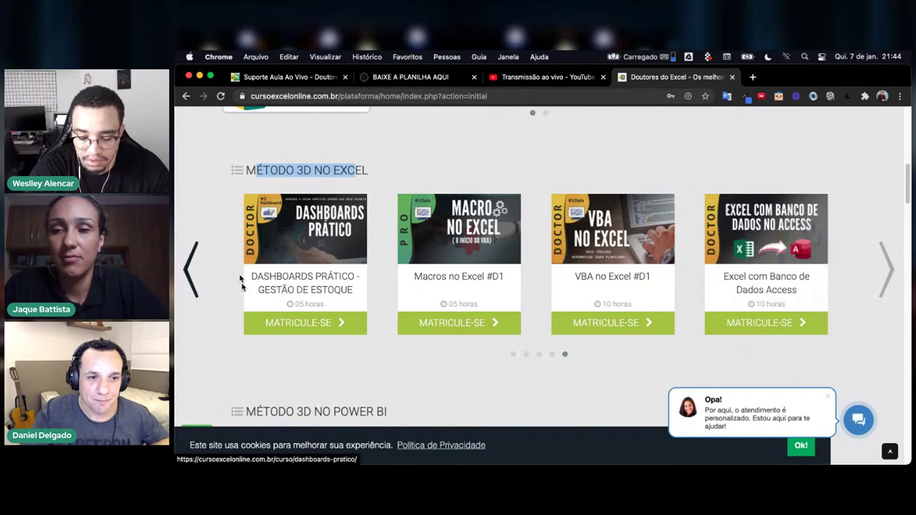
{"action": "left_click", "coordinate": [190, 265]}
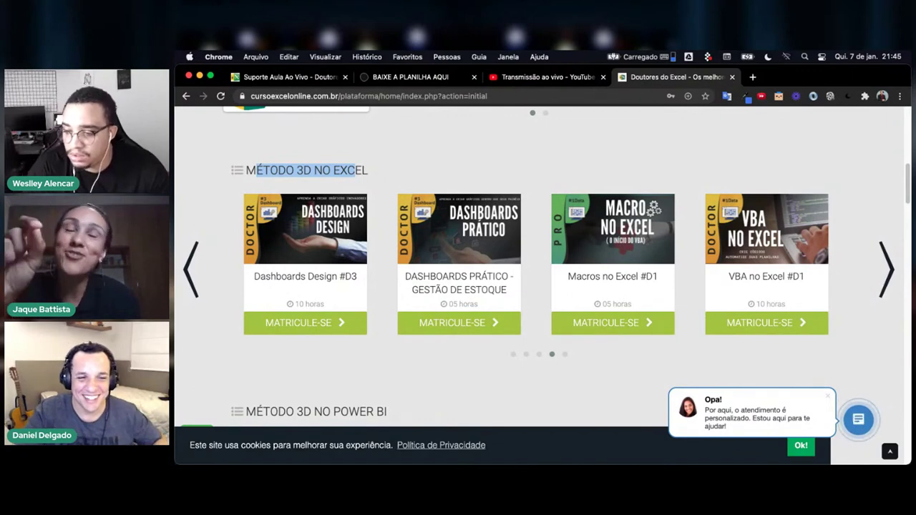
{"action": "key", "text": "super+Tab"}
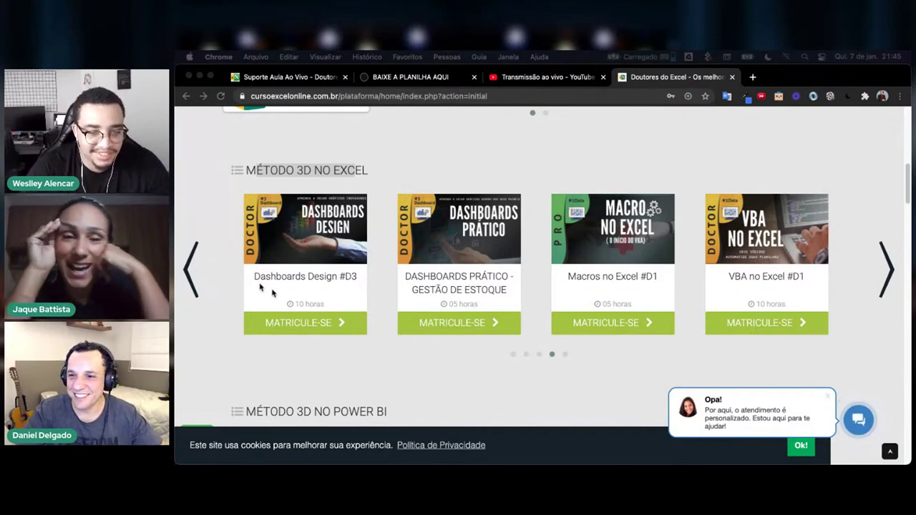
{"action": "double_click", "coordinate": [193, 257]}
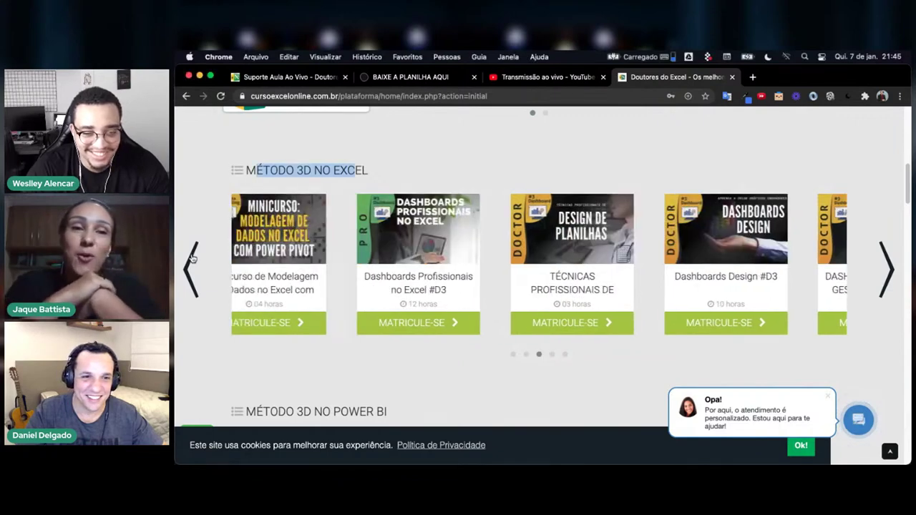
{"action": "left_click", "coordinate": [191, 258]}
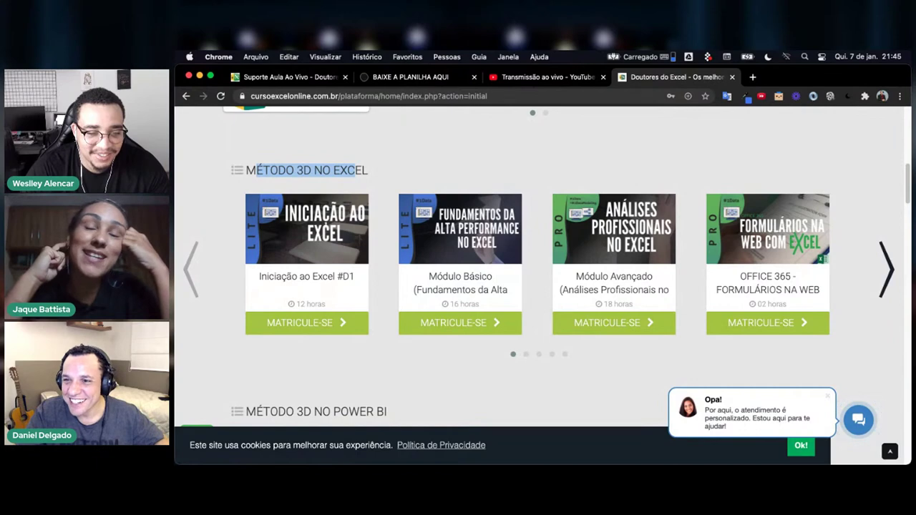
{"action": "key", "text": "super+Tab"}
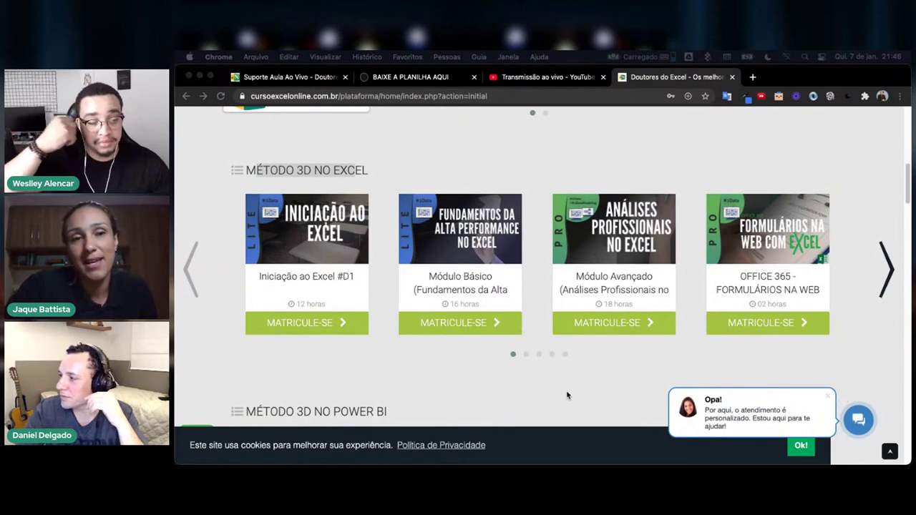
{"action": "left_click", "coordinate": [800, 446]}
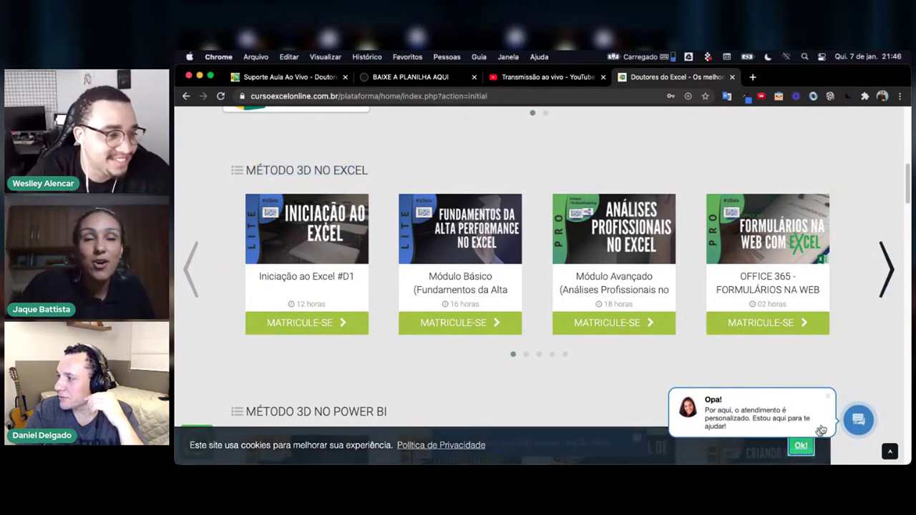
Step: Close the chat greeting and advance the carousel two cards to reveal Power Query no Excel #D1
{"action": "left_click", "coordinate": [829, 397]}
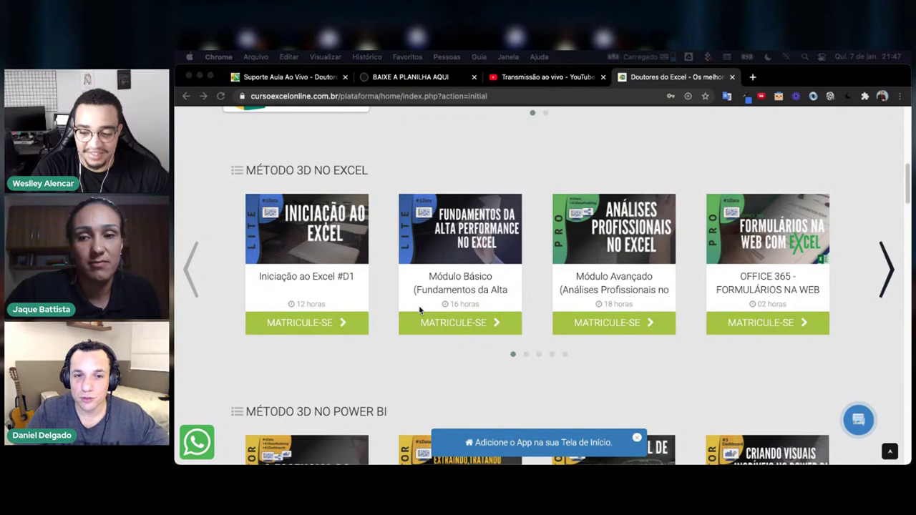
{"action": "left_click", "coordinate": [890, 270]}
{"action": "left_click", "coordinate": [889, 271]}
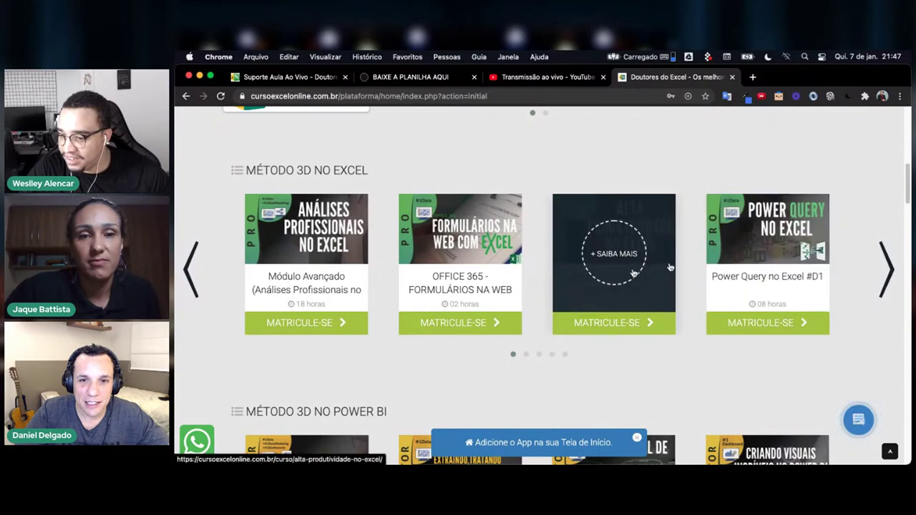
Step: Return to the top of the page and go to the login page
{"action": "scroll", "coordinate": [788, 252], "scroll_direction": "up", "scroll_amount": 5}
{"action": "scroll", "coordinate": [788, 252], "scroll_direction": "up", "scroll_amount": 3}
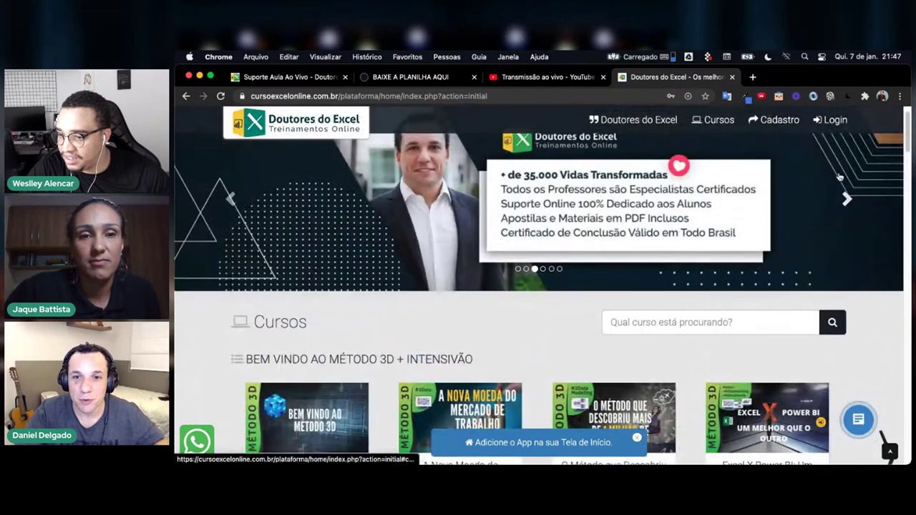
{"action": "scroll", "coordinate": [862, 368], "scroll_direction": "up", "scroll_amount": 1}
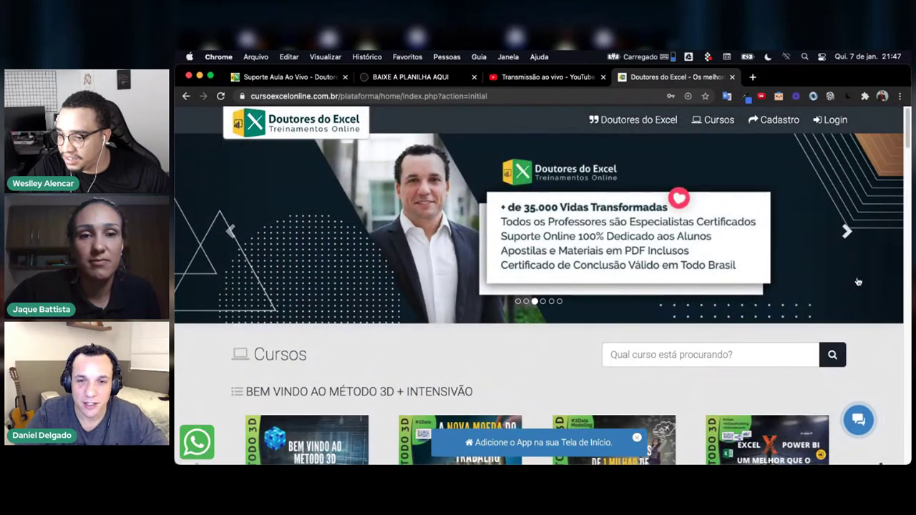
{"action": "left_click", "coordinate": [815, 124]}
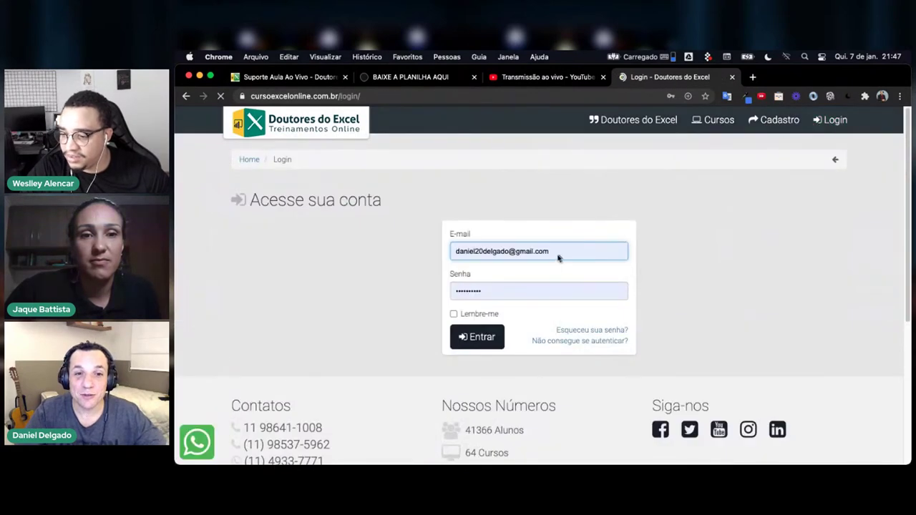
Step: Sign in with the saved credentials and dismiss the Adicione o App banner
{"action": "left_click", "coordinate": [479, 350]}
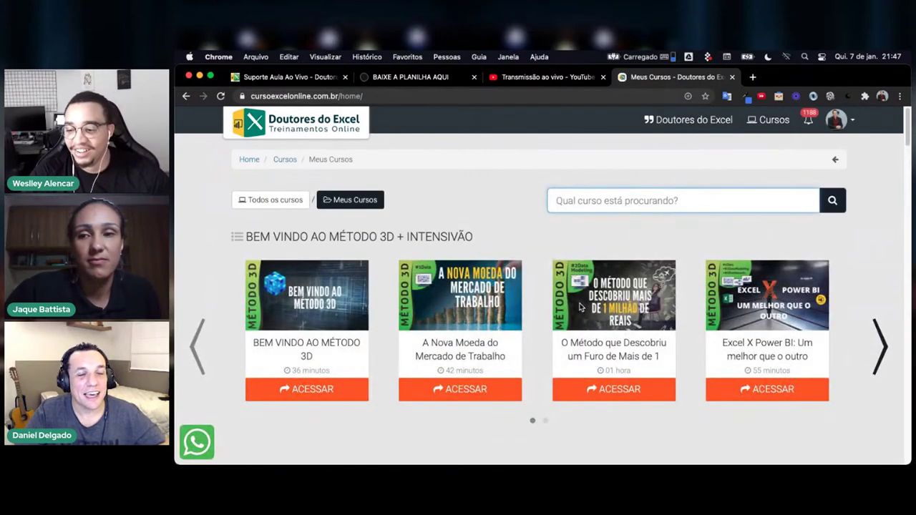
{"action": "scroll", "coordinate": [703, 277], "scroll_direction": "down", "scroll_amount": 3}
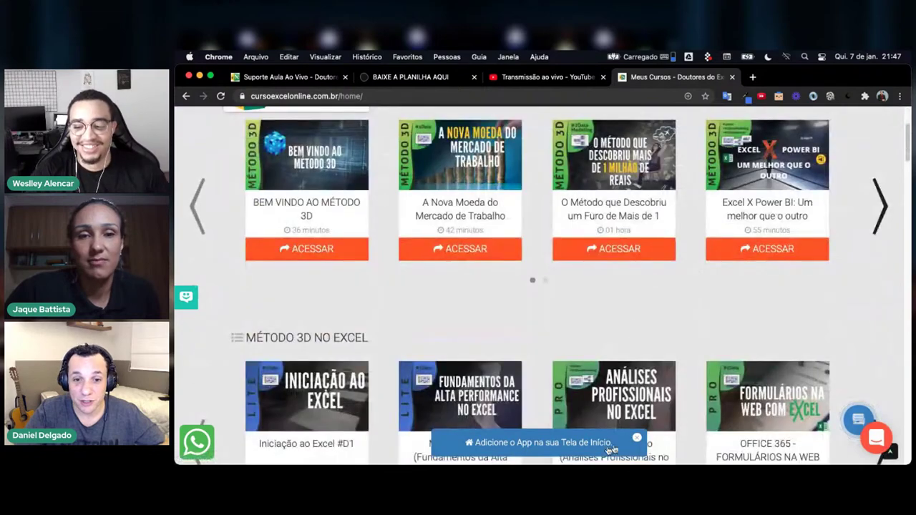
{"action": "left_click", "coordinate": [638, 439]}
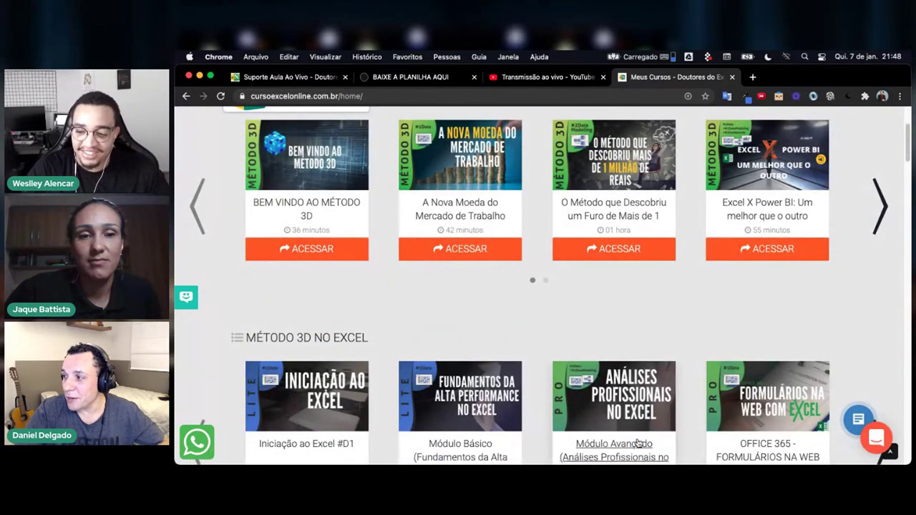
{"action": "scroll", "coordinate": [404, 312], "scroll_direction": "down", "scroll_amount": 3}
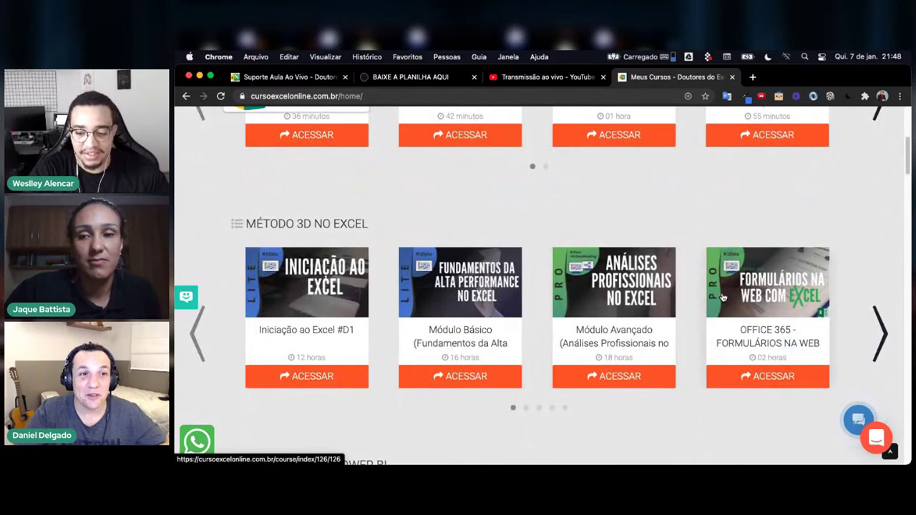
Step: Advance the Método 3D carousel three cards and open the Power Query no Excel #D1 course
{"action": "left_click", "coordinate": [882, 329]}
{"action": "left_click", "coordinate": [882, 329]}
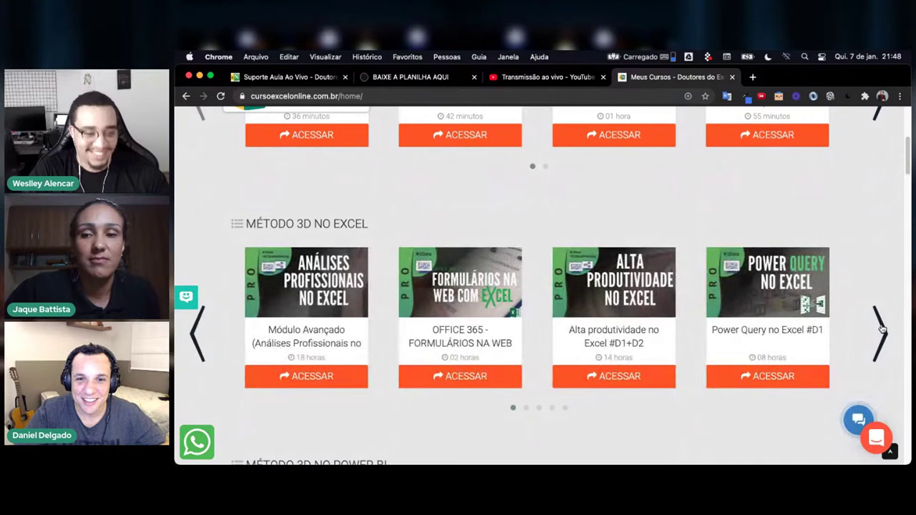
{"action": "left_click", "coordinate": [883, 330]}
{"action": "left_click", "coordinate": [631, 296]}
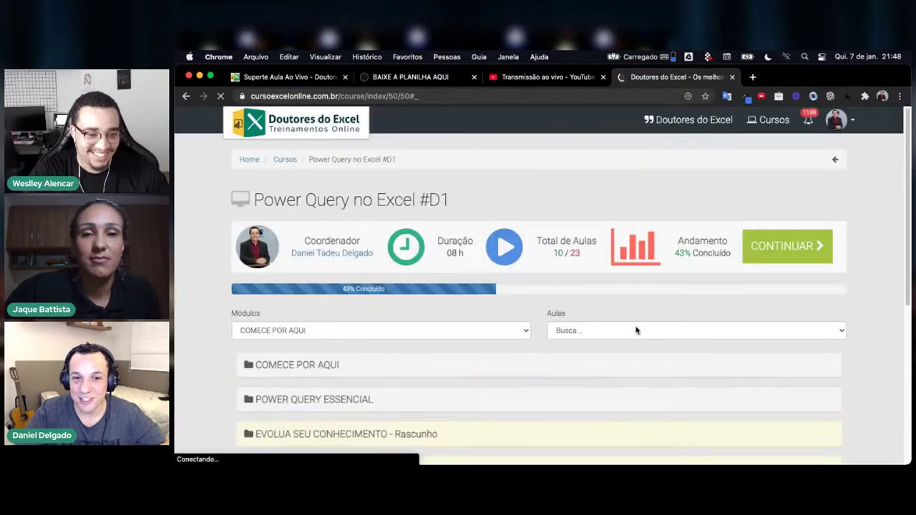
Step: Expand POWER QUERY ESSENCIAL and scroll its 19 lessons, from Introdução to Estudo de Caso SPED
{"action": "scroll", "coordinate": [638, 331], "scroll_direction": "down", "scroll_amount": 5}
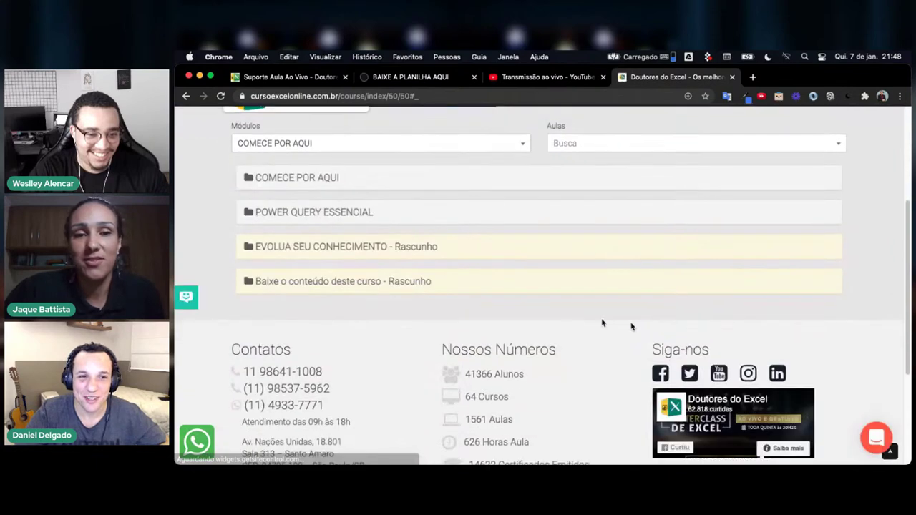
{"action": "left_click", "coordinate": [367, 215]}
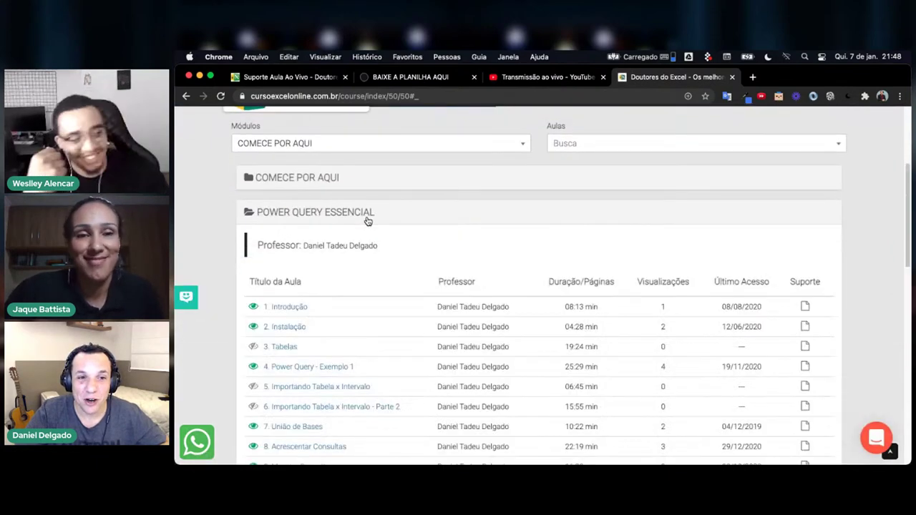
{"action": "scroll", "coordinate": [372, 224], "scroll_direction": "down", "scroll_amount": 5}
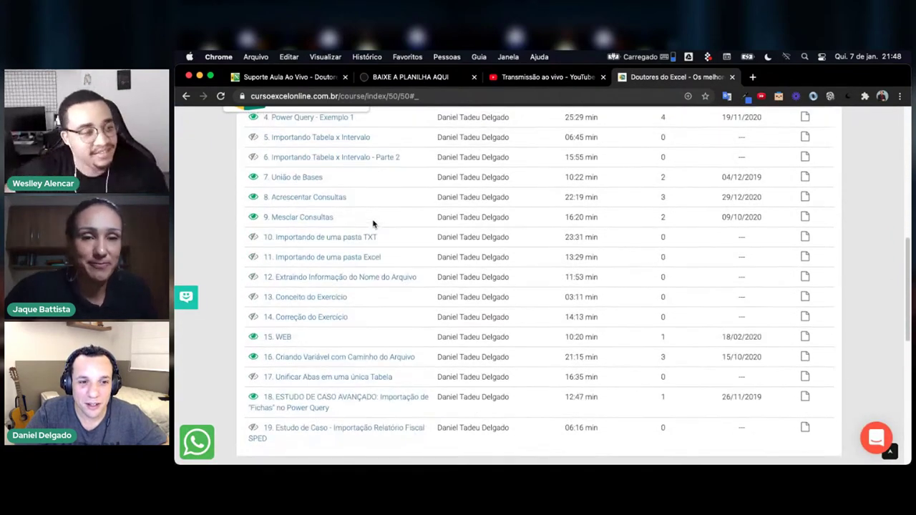
{"action": "scroll", "coordinate": [372, 224], "scroll_direction": "down", "scroll_amount": 1}
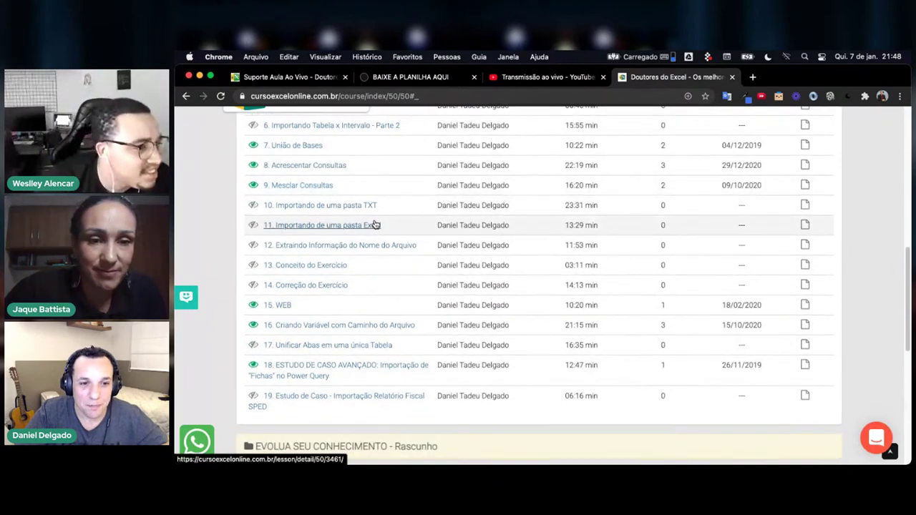
{"action": "scroll", "coordinate": [373, 224], "scroll_direction": "up", "scroll_amount": 5}
{"action": "scroll", "coordinate": [383, 212], "scroll_direction": "up", "scroll_amount": 3}
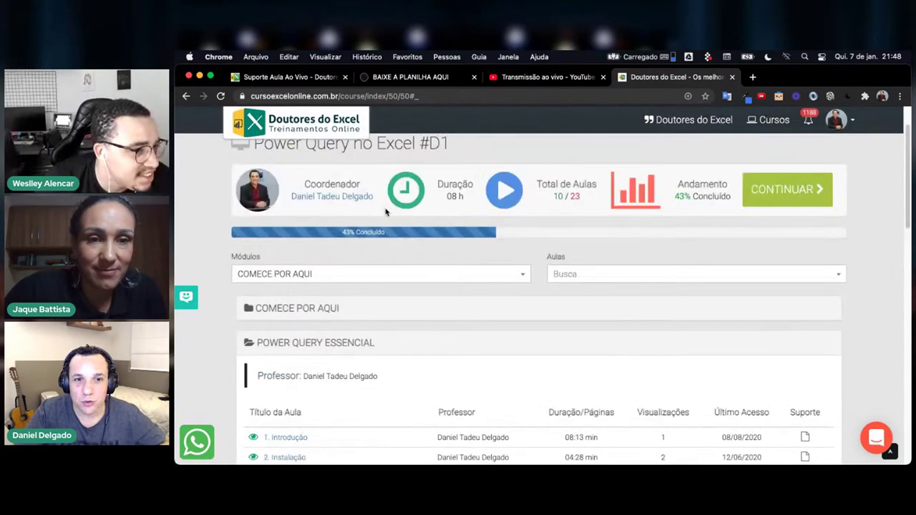
{"action": "scroll", "coordinate": [386, 215], "scroll_direction": "down", "scroll_amount": 5}
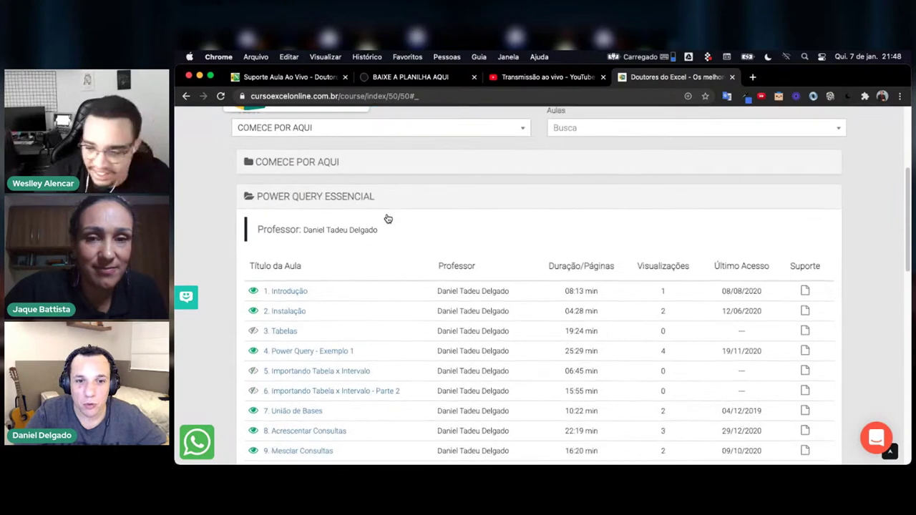
{"action": "scroll", "coordinate": [388, 218], "scroll_direction": "down", "scroll_amount": 3}
{"action": "scroll", "coordinate": [387, 218], "scroll_direction": "down", "scroll_amount": 5}
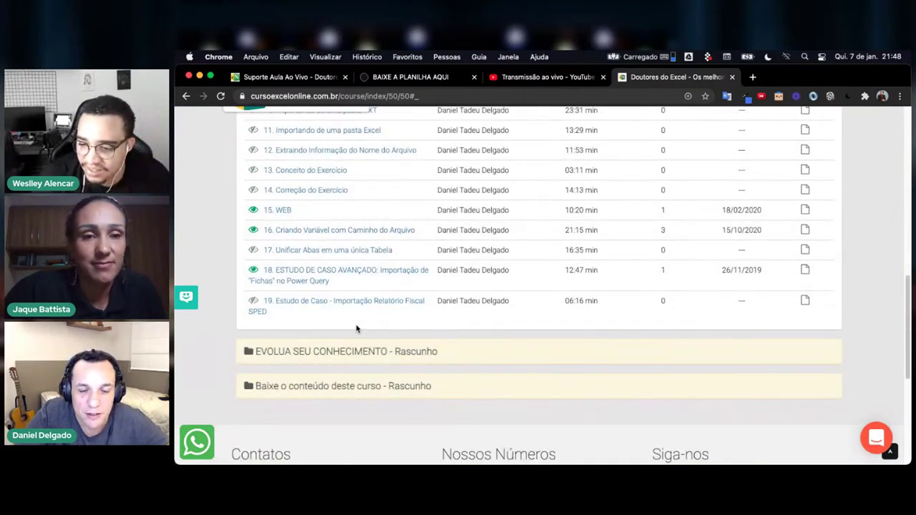
{"action": "scroll", "coordinate": [465, 295], "scroll_direction": "up", "scroll_amount": 1}
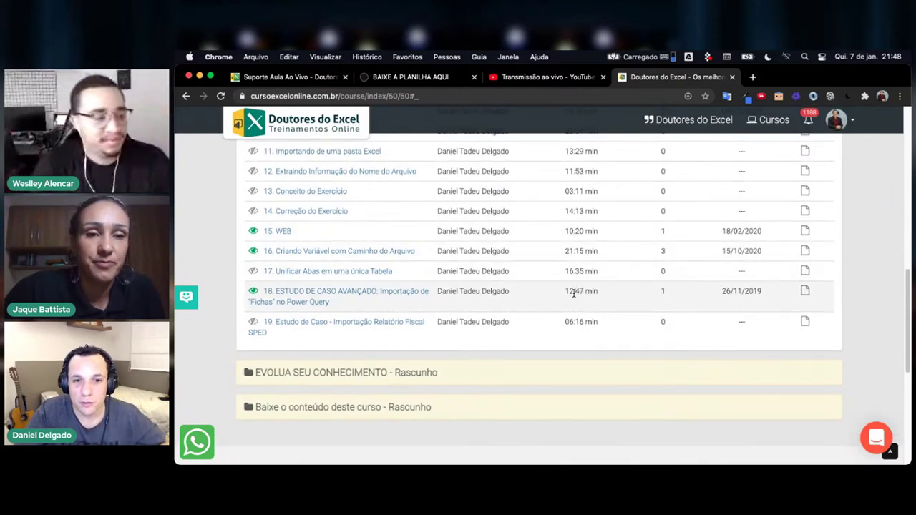
{"action": "left_click", "coordinate": [371, 295]}
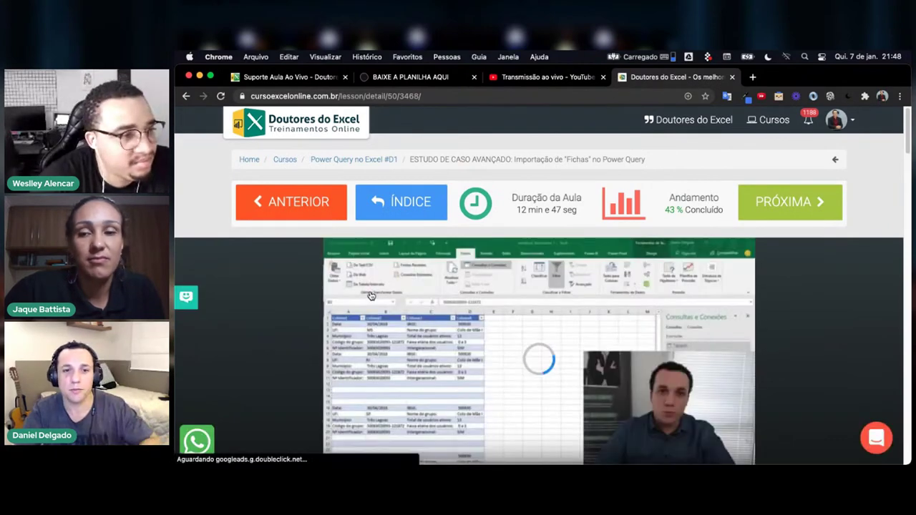
{"action": "scroll", "coordinate": [371, 296], "scroll_direction": "down", "scroll_amount": 2}
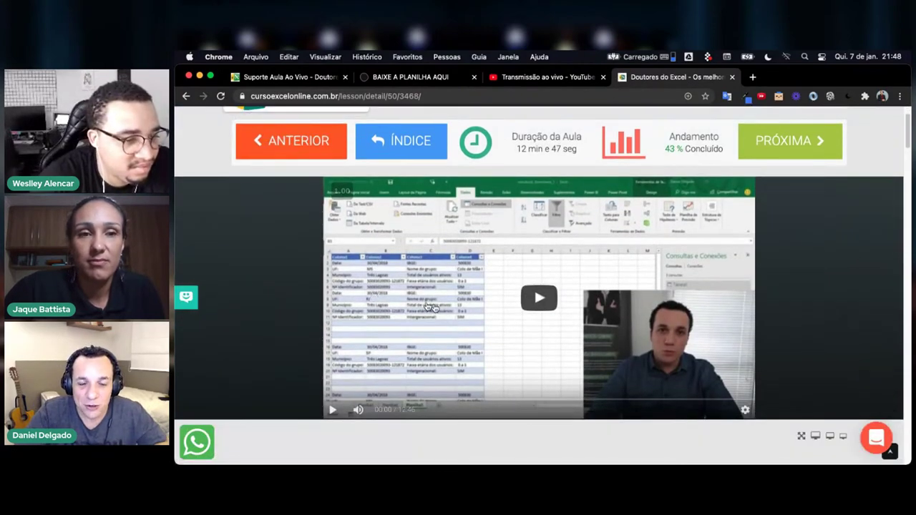
{"action": "left_click", "coordinate": [537, 299]}
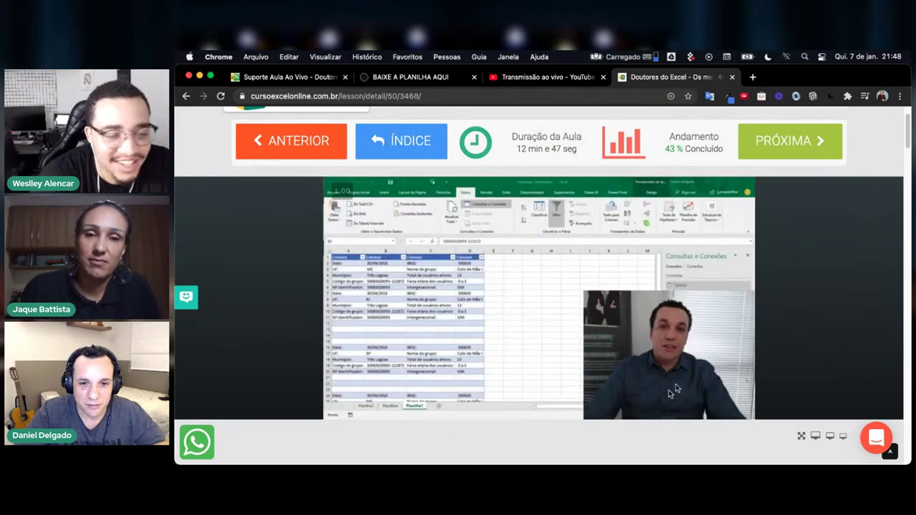
{"action": "scroll", "coordinate": [761, 336], "scroll_direction": "down", "scroll_amount": 1}
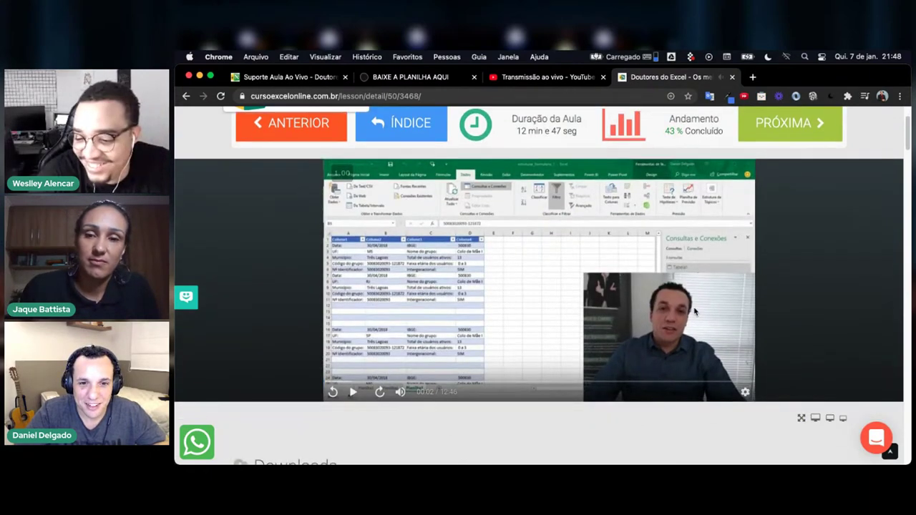
{"action": "left_click", "coordinate": [816, 420]}
{"action": "scroll", "coordinate": [780, 378], "scroll_direction": "down", "scroll_amount": 2}
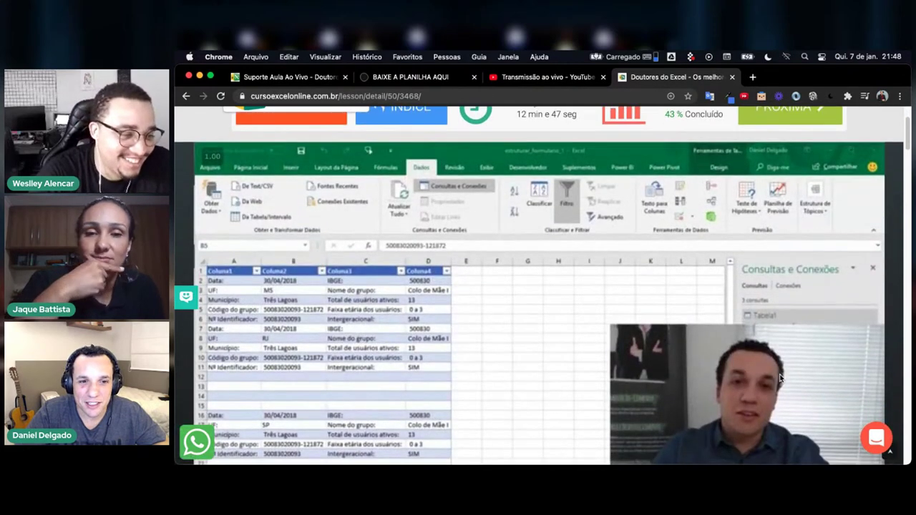
{"action": "scroll", "coordinate": [444, 349], "scroll_direction": "down", "scroll_amount": 2}
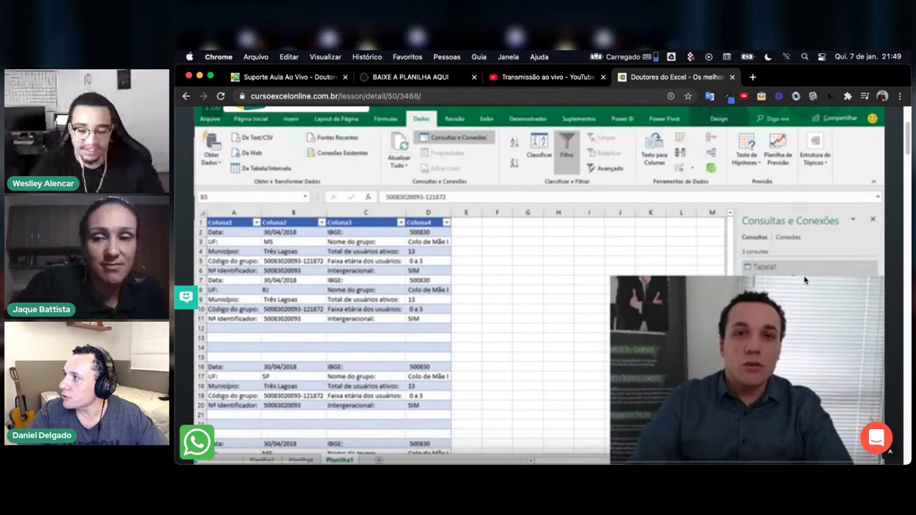
{"action": "scroll", "coordinate": [805, 279], "scroll_direction": "down", "scroll_amount": 5}
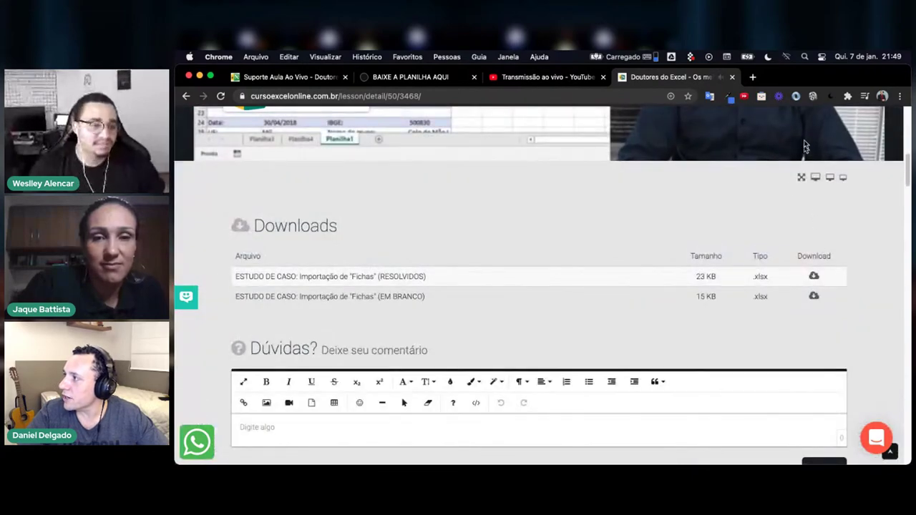
{"action": "left_click", "coordinate": [834, 184]}
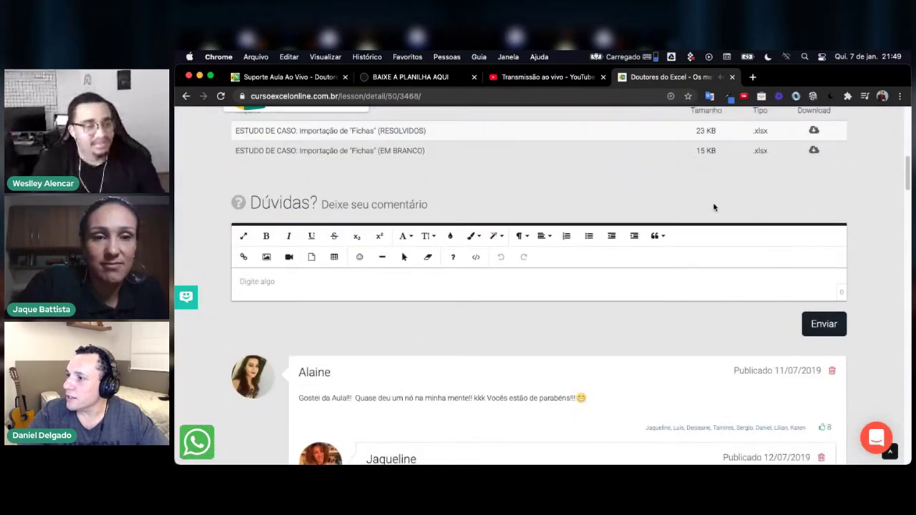
{"action": "scroll", "coordinate": [714, 206], "scroll_direction": "up", "scroll_amount": 5}
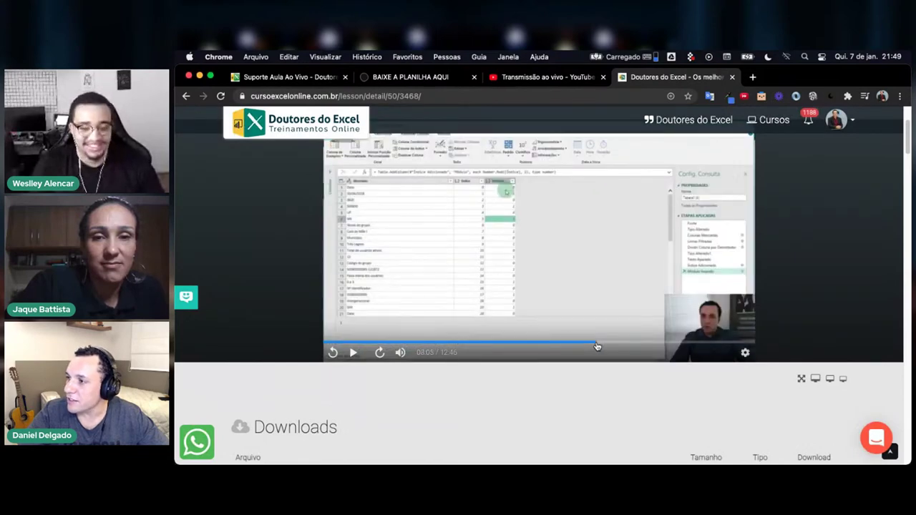
Step: Skip the lesson video past 10:27 toward its end and play it in an expanded view
{"action": "left_click", "coordinate": [626, 345]}
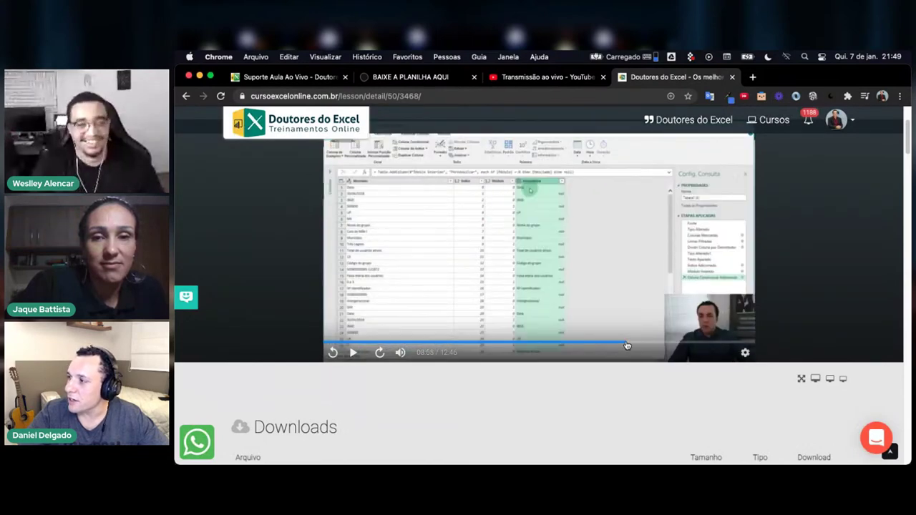
{"action": "left_click", "coordinate": [677, 345]}
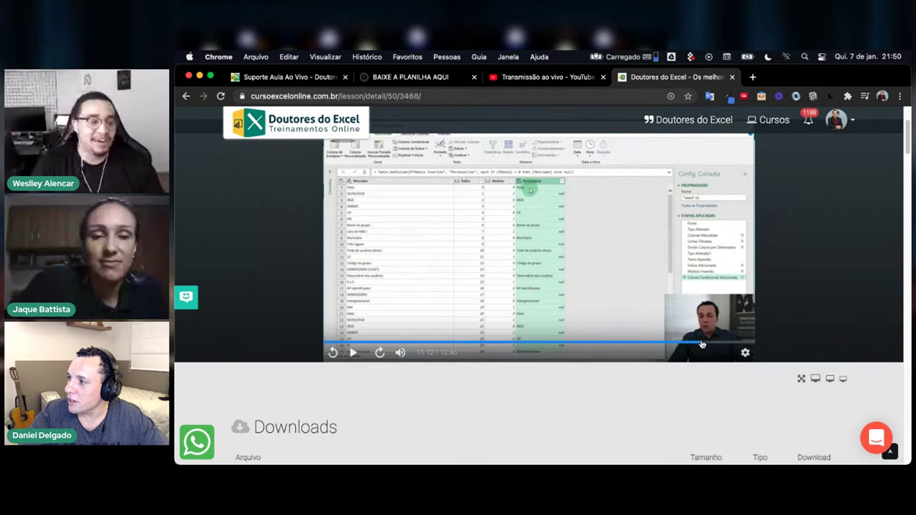
{"action": "left_click", "coordinate": [680, 333]}
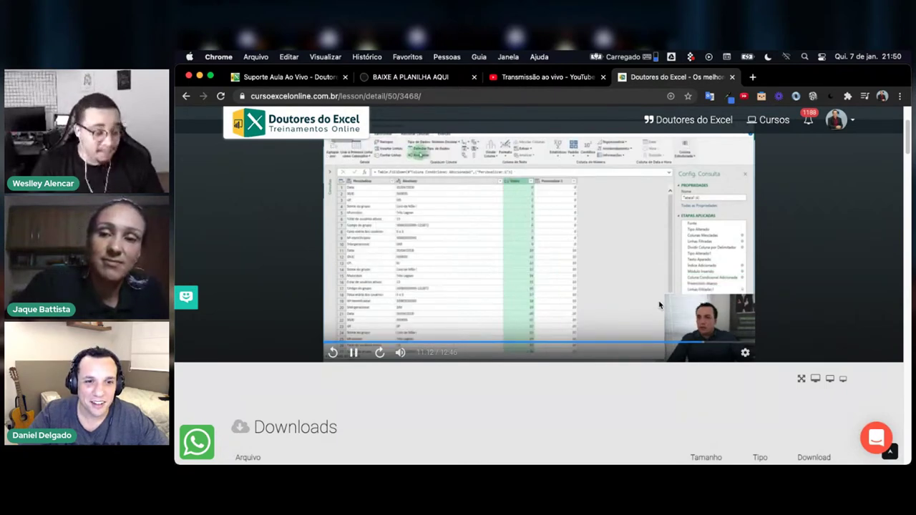
{"action": "left_click", "coordinate": [740, 346]}
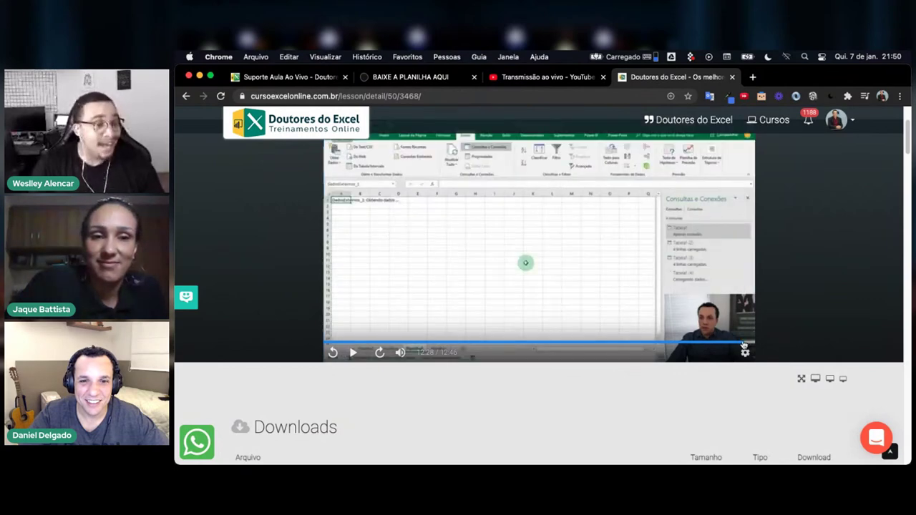
{"action": "key", "text": "Right"}
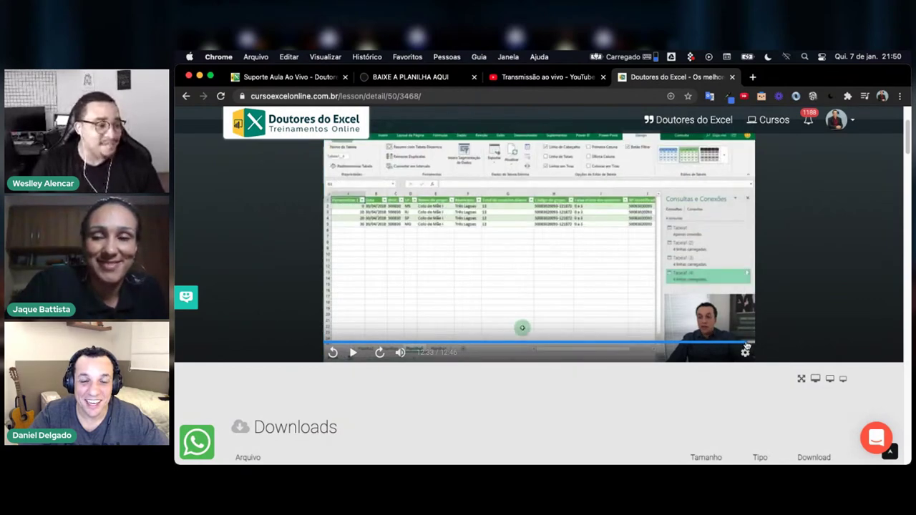
{"action": "double_click", "coordinate": [451, 298]}
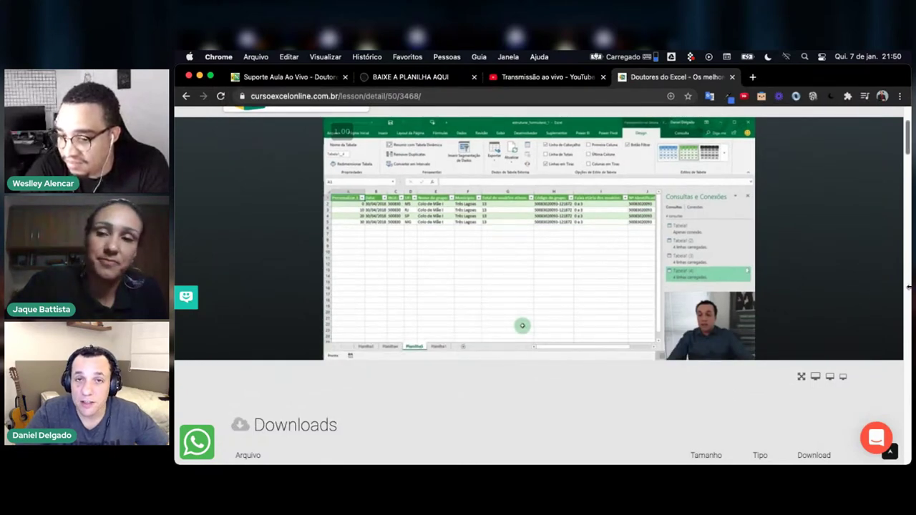
Step: Return to the Power Query no Excel #D1 course index, showing 10 of 23 lessons done
{"action": "mouse_move", "coordinate": [698, 313]}
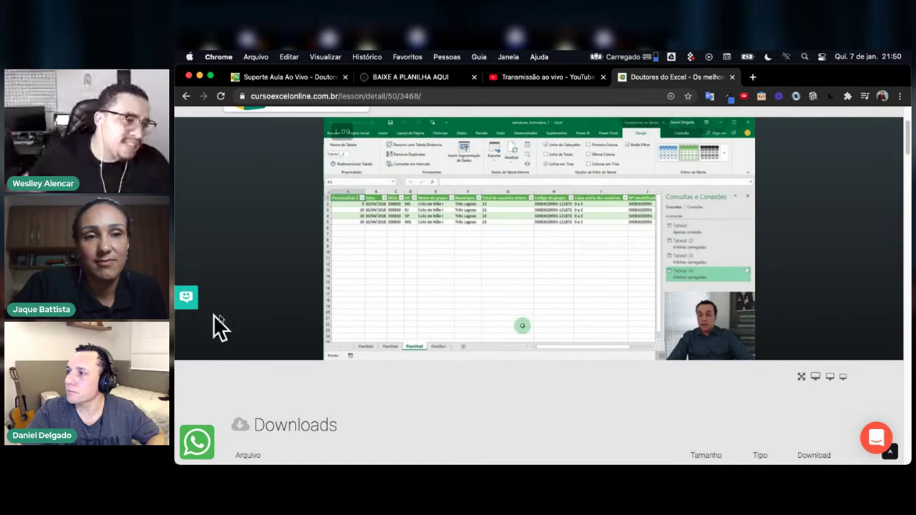
{"action": "scroll", "coordinate": [303, 290], "scroll_direction": "up", "scroll_amount": 3}
{"action": "left_click", "coordinate": [425, 219]}
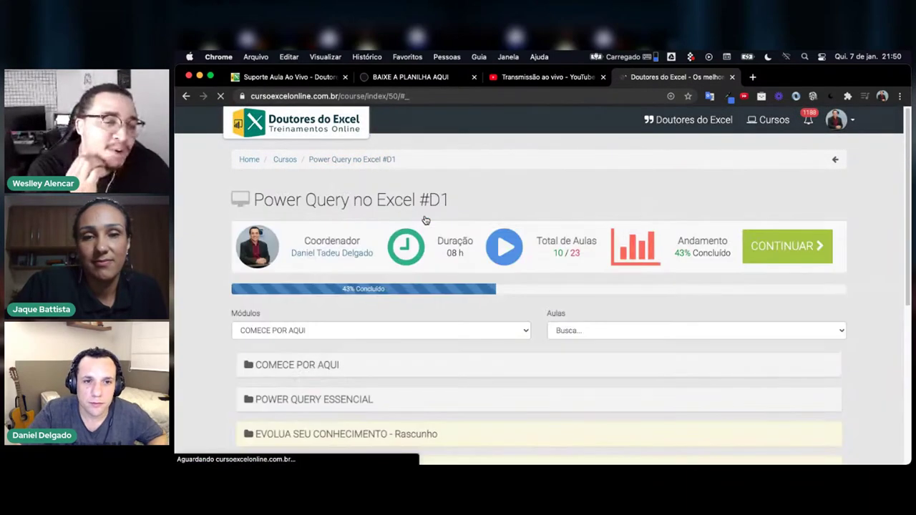
Step: Expand and collapse POWER QUERY ESSENCIAL, then go to the Meus Cursos page via Cursos
{"action": "scroll", "coordinate": [425, 219], "scroll_direction": "down", "scroll_amount": 5}
{"action": "scroll", "coordinate": [427, 216], "scroll_direction": "up", "scroll_amount": 3}
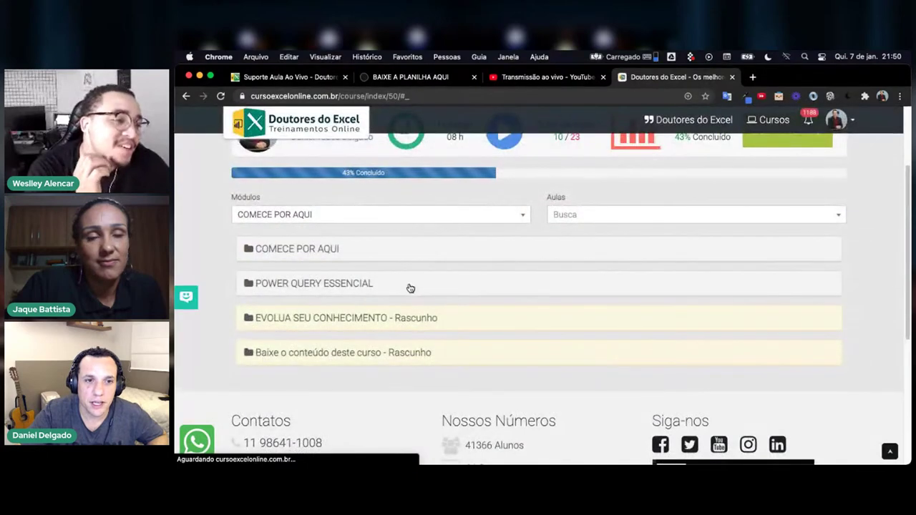
{"action": "left_click", "coordinate": [409, 284]}
{"action": "left_click", "coordinate": [408, 284]}
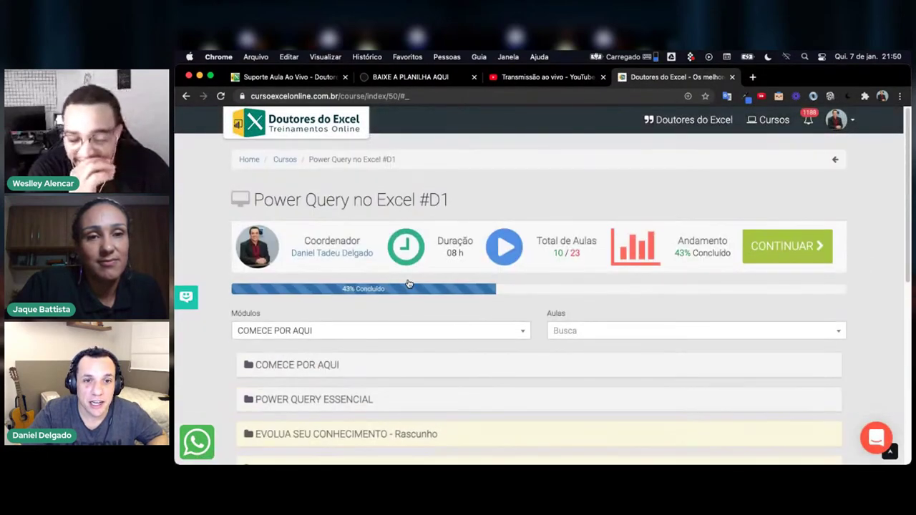
{"action": "left_click", "coordinate": [290, 162]}
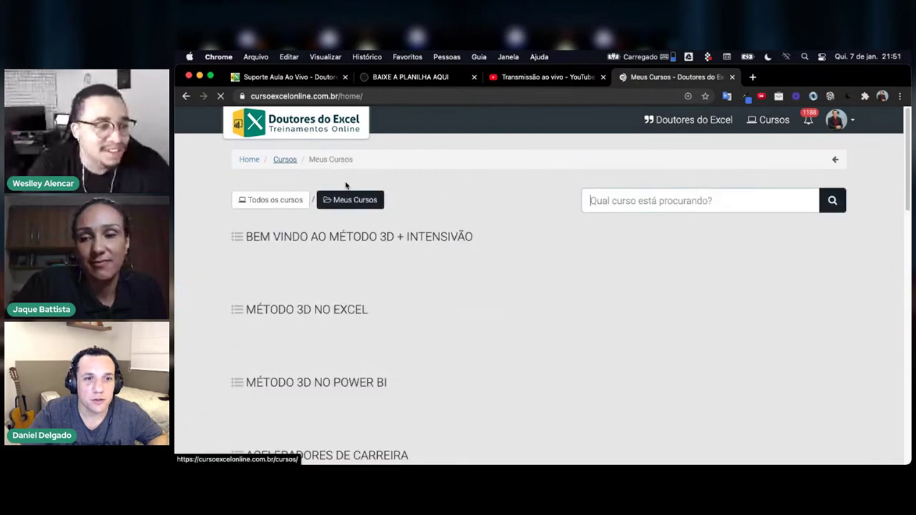
Step: Advance the Método 3D carousel four times and open Power Query - Casos de Uso Avançado #D1
{"action": "scroll", "coordinate": [828, 330], "scroll_direction": "down", "scroll_amount": 3}
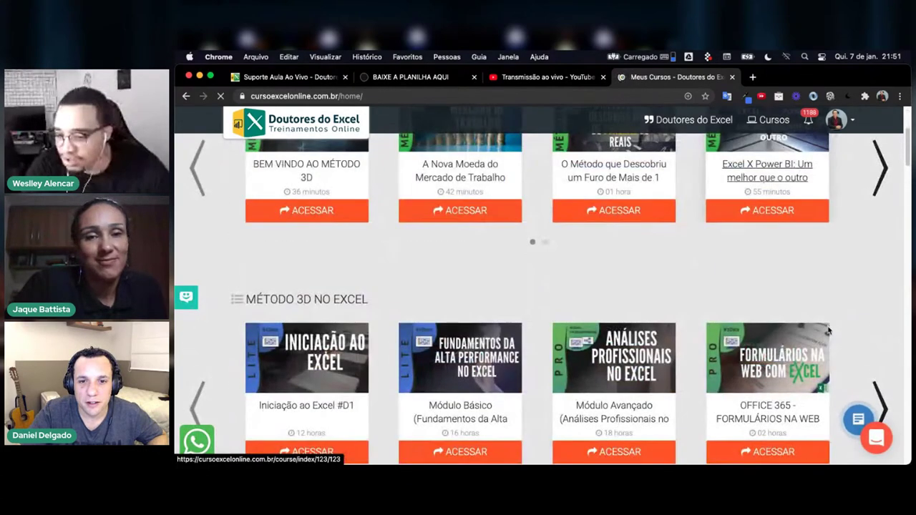
{"action": "scroll", "coordinate": [828, 330], "scroll_direction": "down", "scroll_amount": 2}
{"action": "left_click", "coordinate": [879, 315]}
{"action": "left_click", "coordinate": [878, 316]}
{"action": "left_click", "coordinate": [879, 315]}
{"action": "left_click", "coordinate": [878, 316]}
{"action": "left_click", "coordinate": [879, 316]}
{"action": "left_click", "coordinate": [879, 315]}
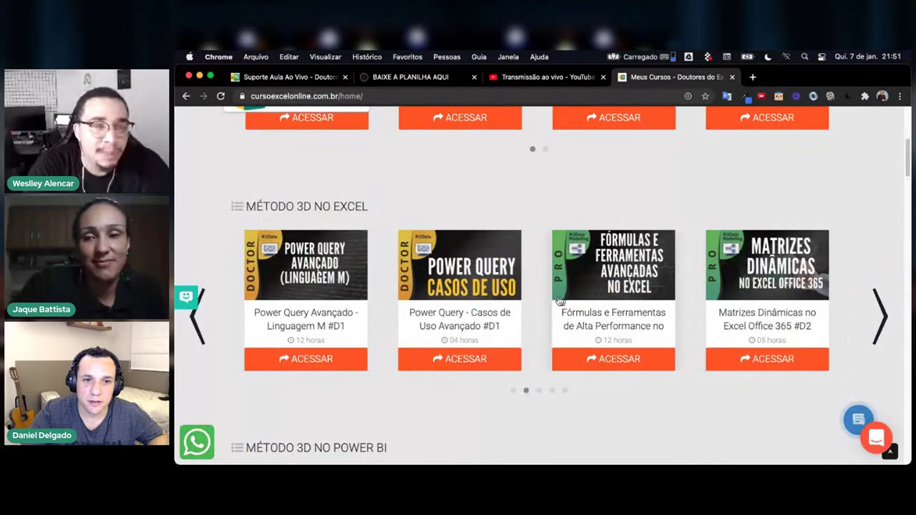
{"action": "left_click", "coordinate": [467, 284]}
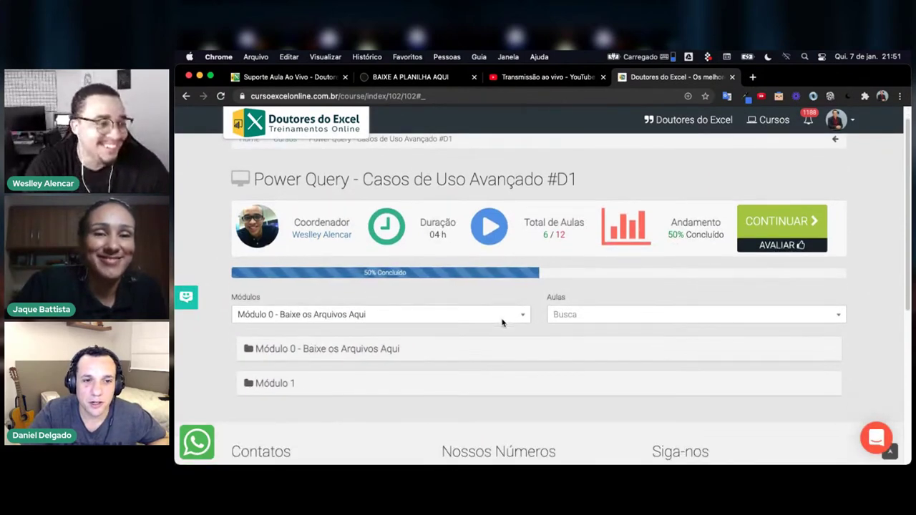
Step: Expand Módulo 1's eleven lessons and open Caso de Uso 10 - Unificando diversas planilhas
{"action": "scroll", "coordinate": [503, 322], "scroll_direction": "down", "scroll_amount": 2}
{"action": "left_click", "coordinate": [464, 375]}
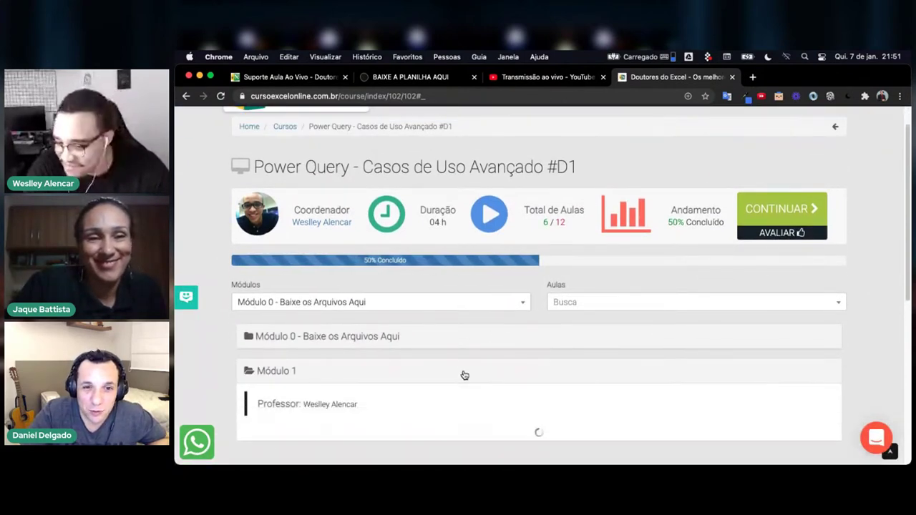
{"action": "scroll", "coordinate": [465, 375], "scroll_direction": "down", "scroll_amount": 5}
{"action": "scroll", "coordinate": [464, 375], "scroll_direction": "down", "scroll_amount": 3}
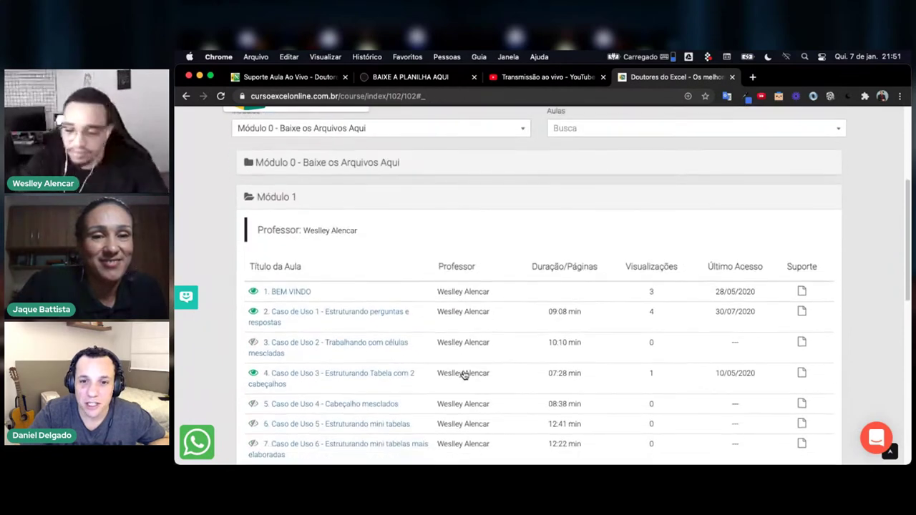
{"action": "scroll", "coordinate": [463, 371], "scroll_direction": "down", "scroll_amount": 2}
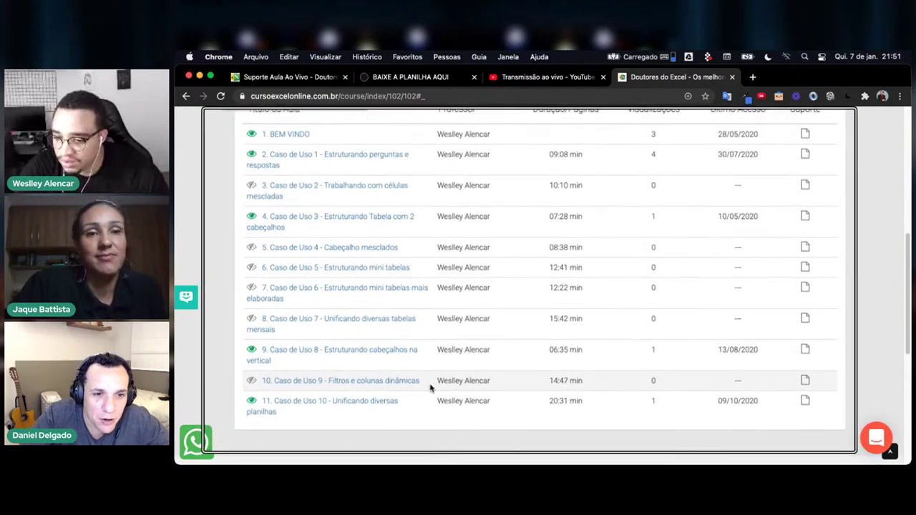
{"action": "left_click", "coordinate": [372, 404]}
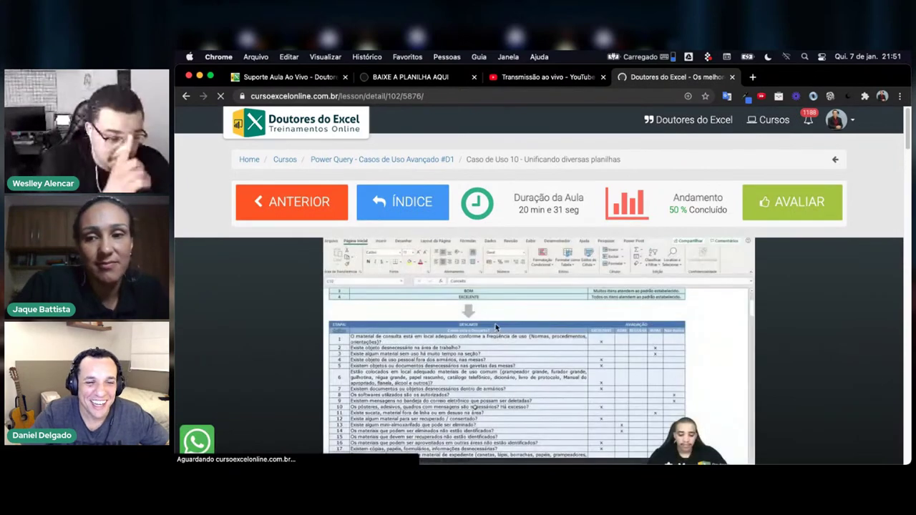
Step: Play the Caso de Uso 10 video full screen and jump to 03:06, the Grupo custom column
{"action": "scroll", "coordinate": [499, 320], "scroll_direction": "down", "scroll_amount": 1}
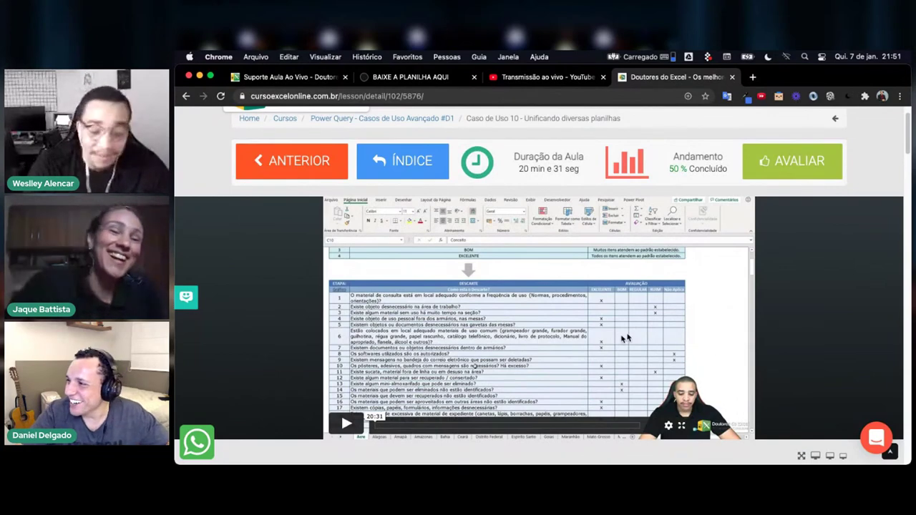
{"action": "scroll", "coordinate": [585, 346], "scroll_direction": "down", "scroll_amount": 1}
{"action": "left_click", "coordinate": [356, 408]}
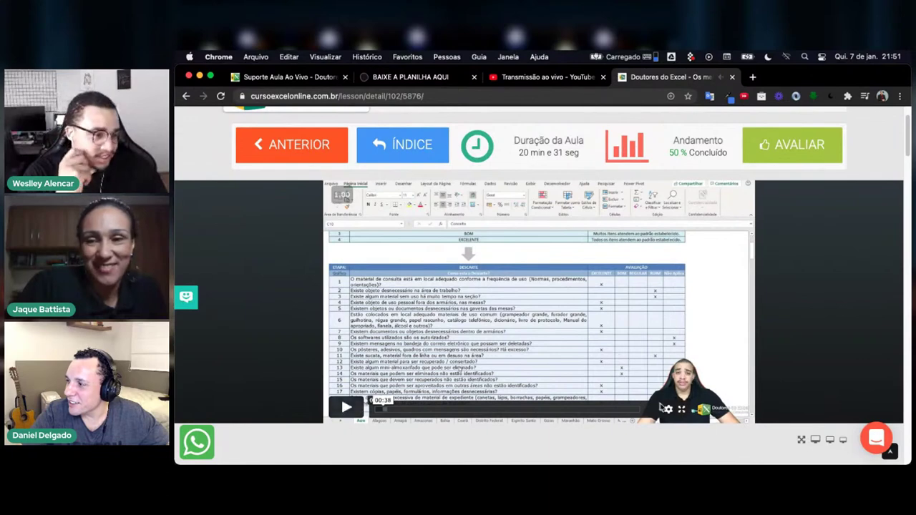
{"action": "scroll", "coordinate": [681, 413], "scroll_direction": "down", "scroll_amount": 1}
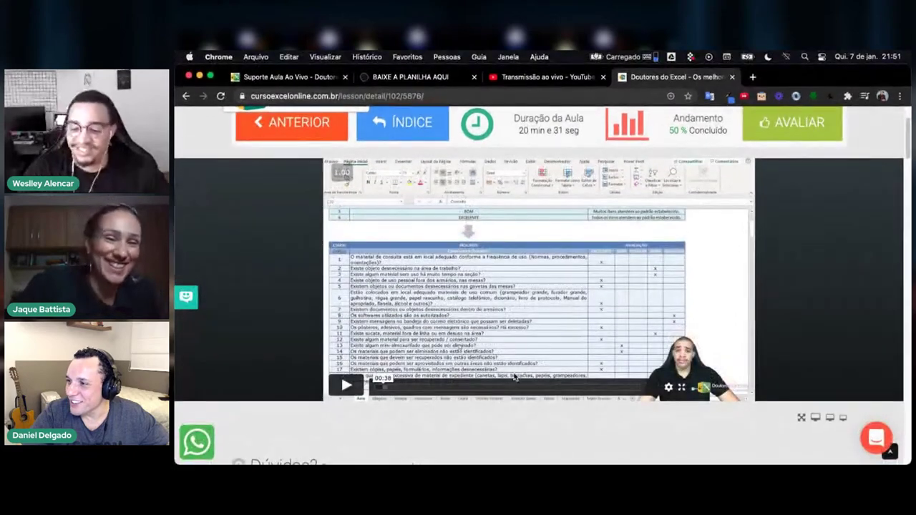
{"action": "left_click", "coordinate": [803, 419]}
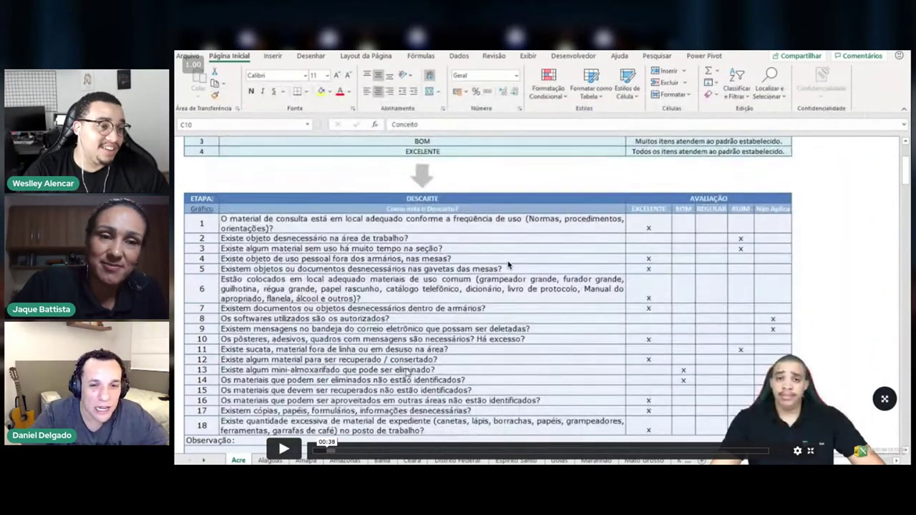
{"action": "left_click", "coordinate": [490, 449]}
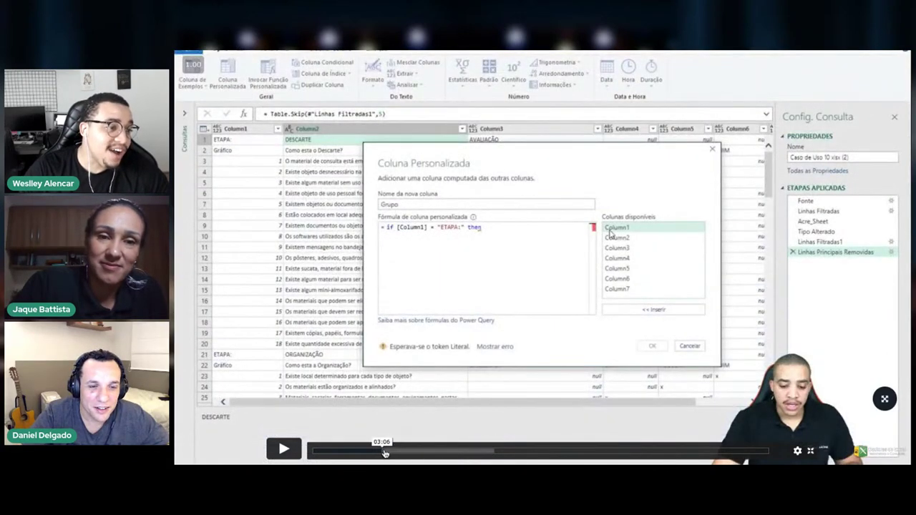
Step: Scrub through the import and pivot table sections, pausing at 14:49 on the empty pivot table
{"action": "left_click", "coordinate": [384, 451]}
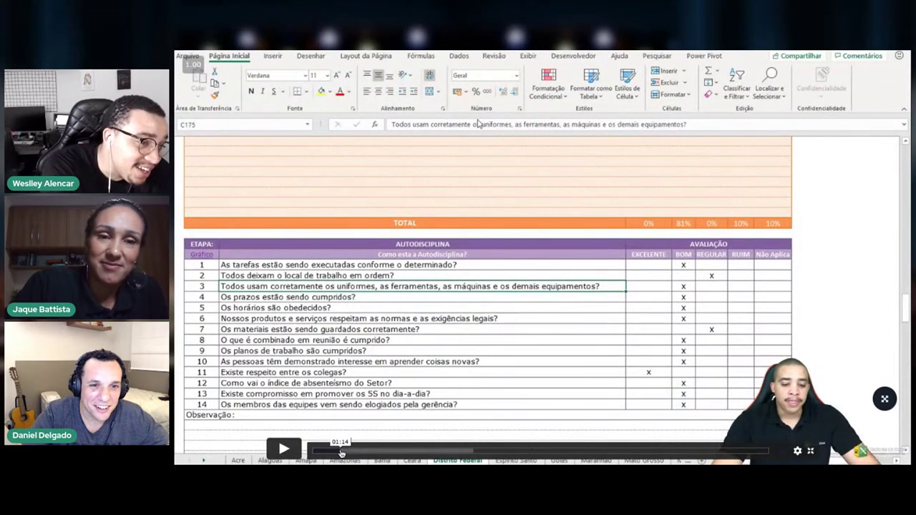
{"action": "left_click", "coordinate": [342, 449]}
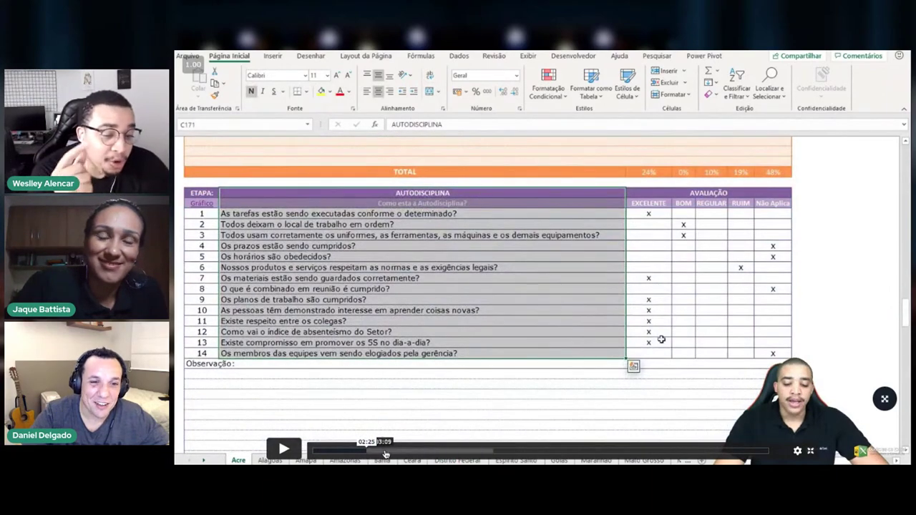
{"action": "left_click", "coordinate": [386, 451]}
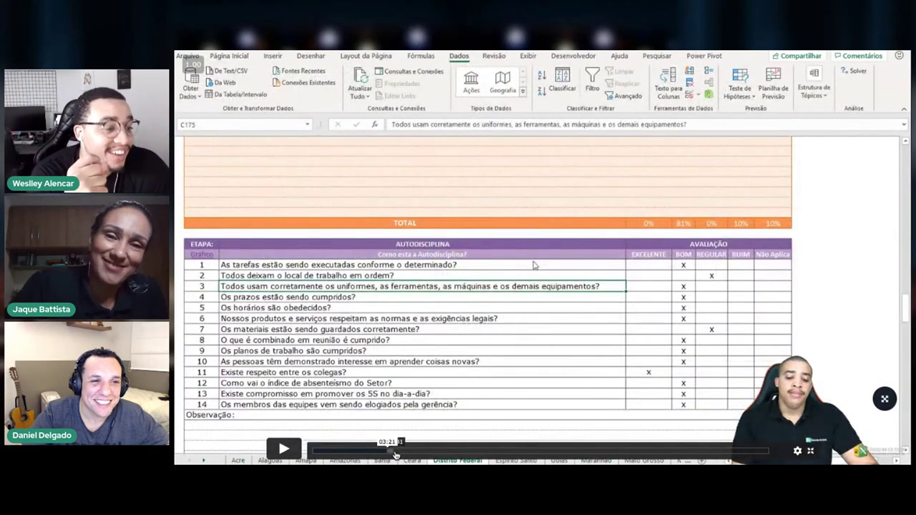
{"action": "left_click", "coordinate": [403, 453]}
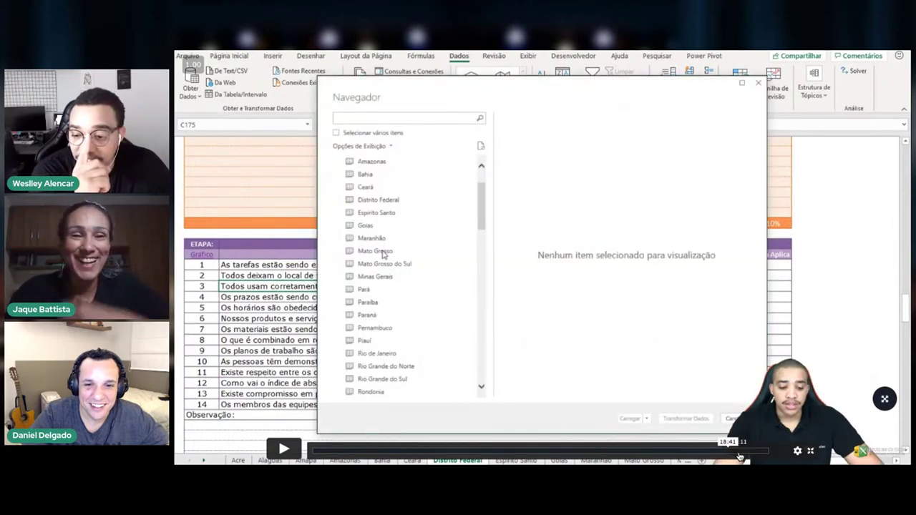
{"action": "left_click", "coordinate": [743, 452]}
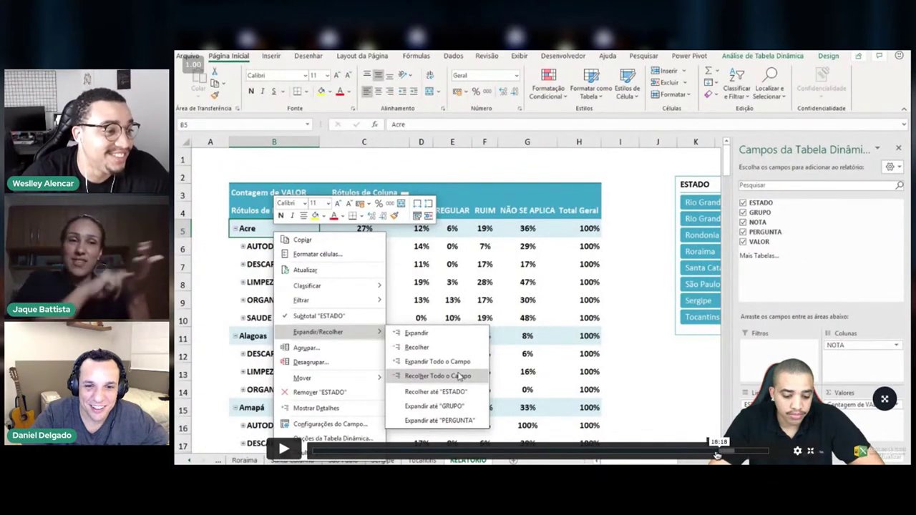
{"action": "left_click", "coordinate": [713, 453]}
{"action": "left_click", "coordinate": [700, 453]}
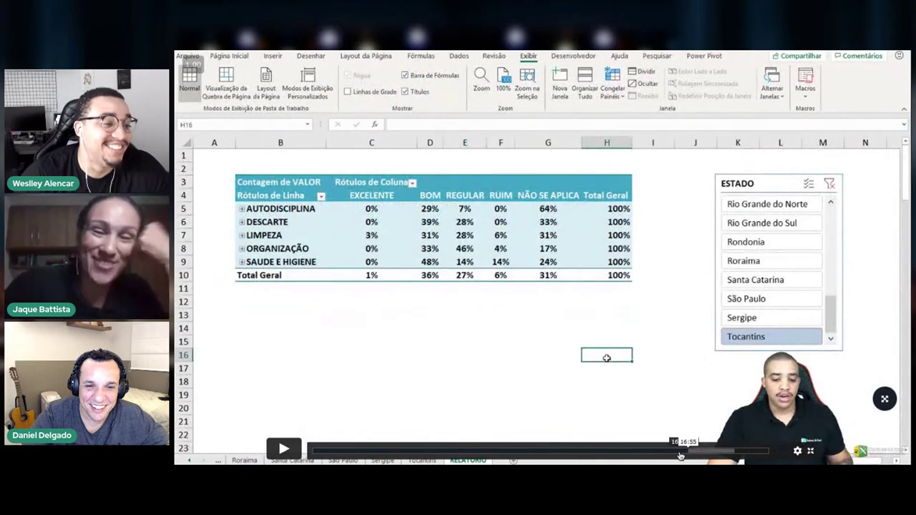
{"action": "left_click", "coordinate": [671, 453]}
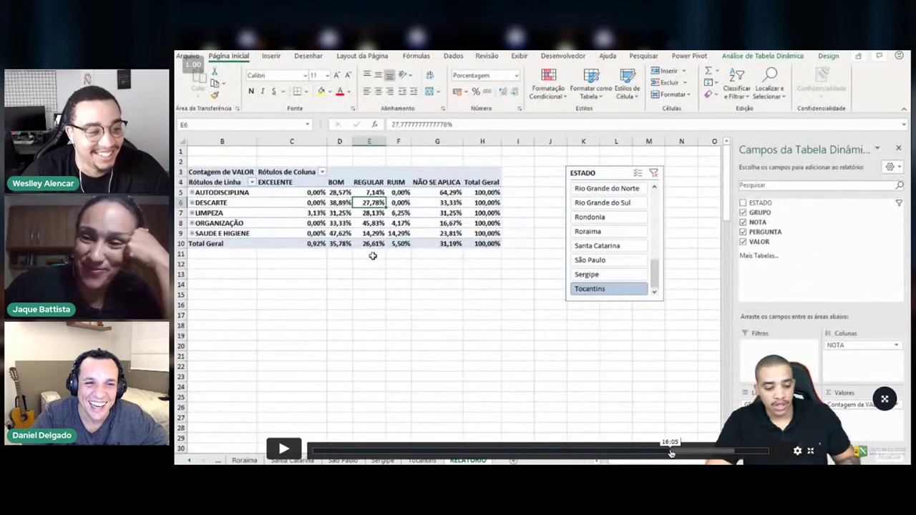
{"action": "left_click", "coordinate": [665, 453]}
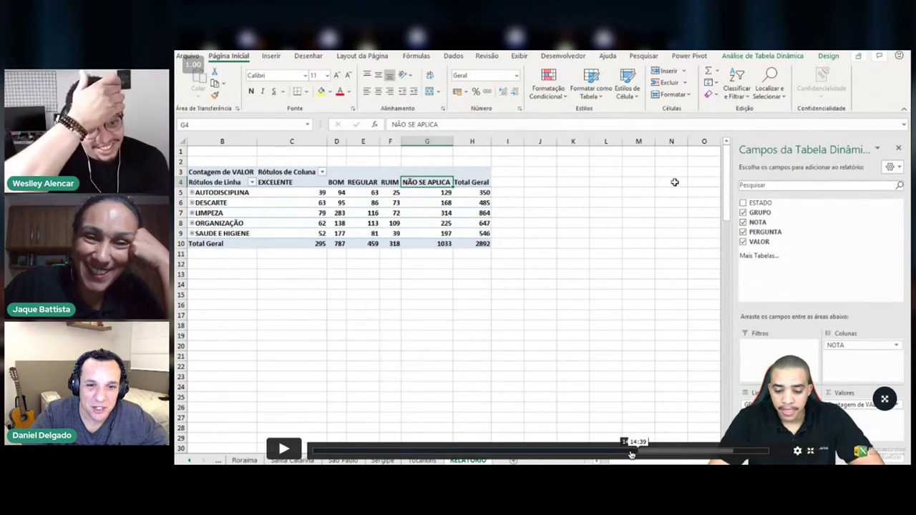
{"action": "left_click", "coordinate": [631, 452]}
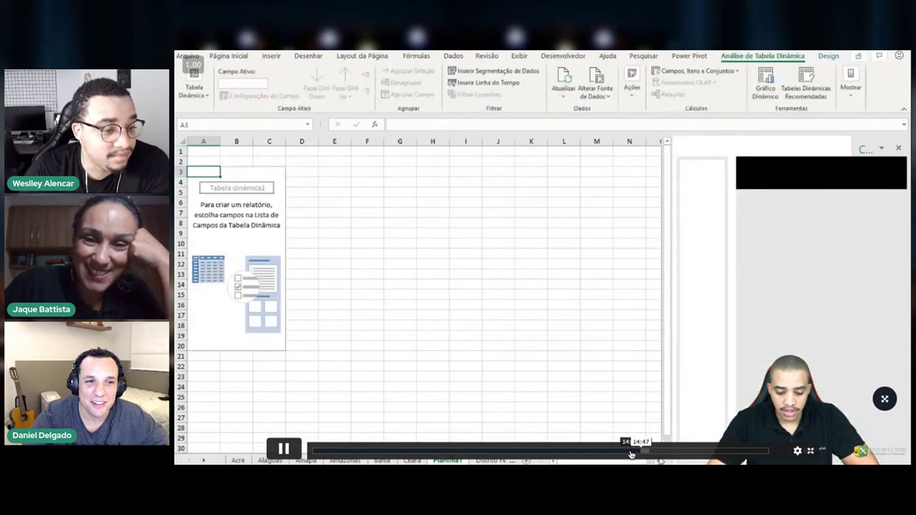
{"action": "left_click", "coordinate": [289, 451]}
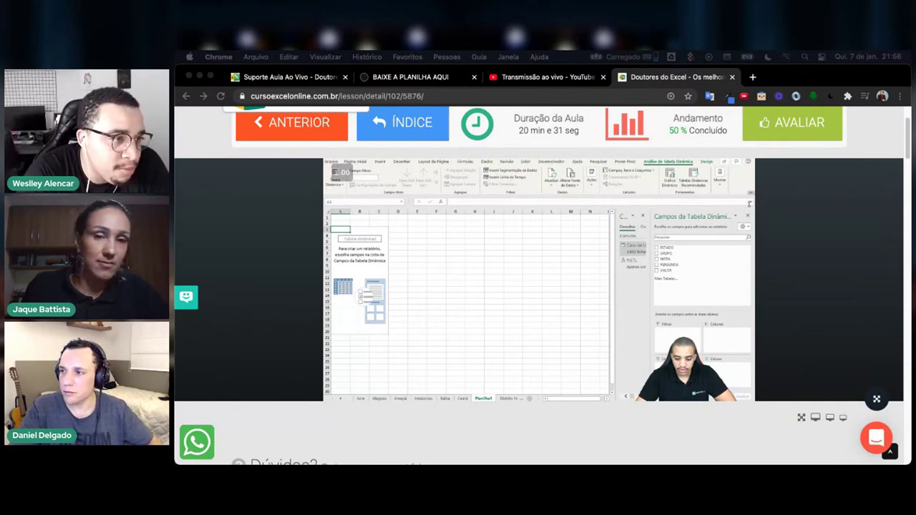
Step: Leave the lesson for the Doutores do Excel home page showing the Intensivão promotion
{"action": "left_click", "coordinate": [413, 131]}
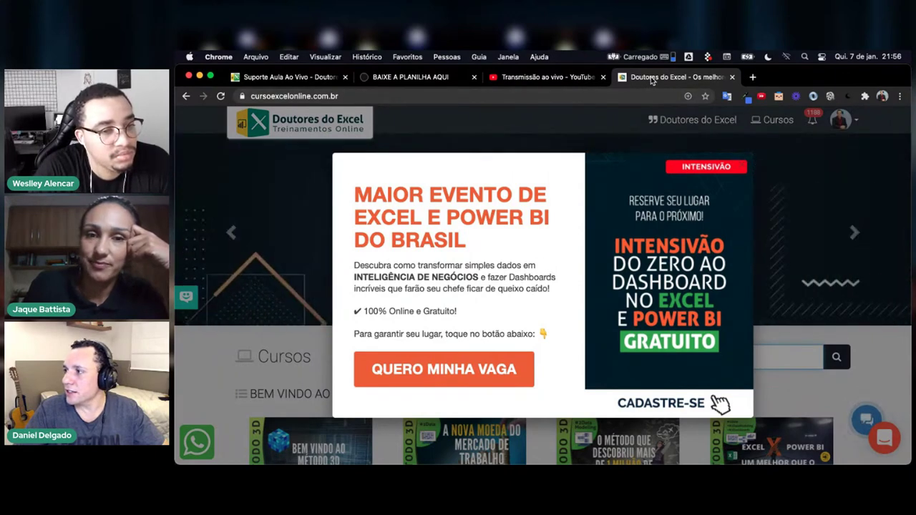
Step: Cycle through the download confirmation, course site and YouTube tabs, ending on Suporte Live
{"action": "left_click", "coordinate": [366, 78]}
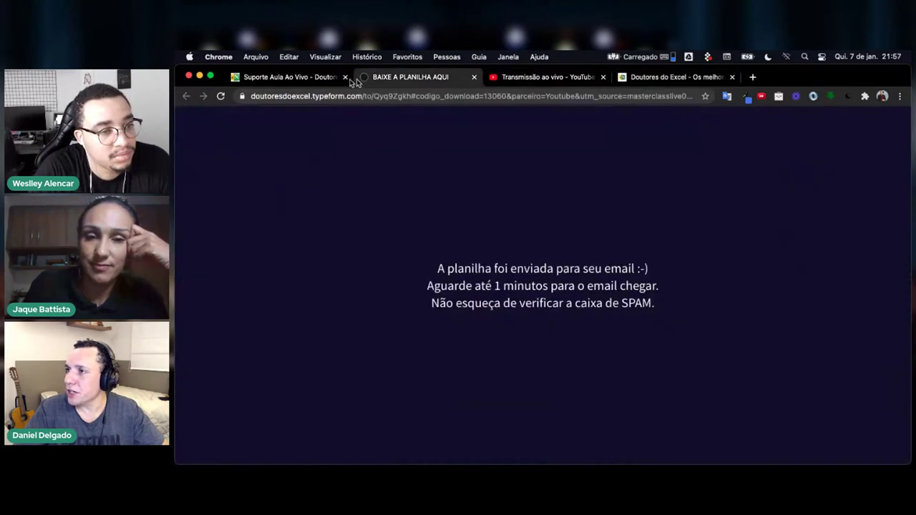
{"action": "left_click", "coordinate": [317, 79]}
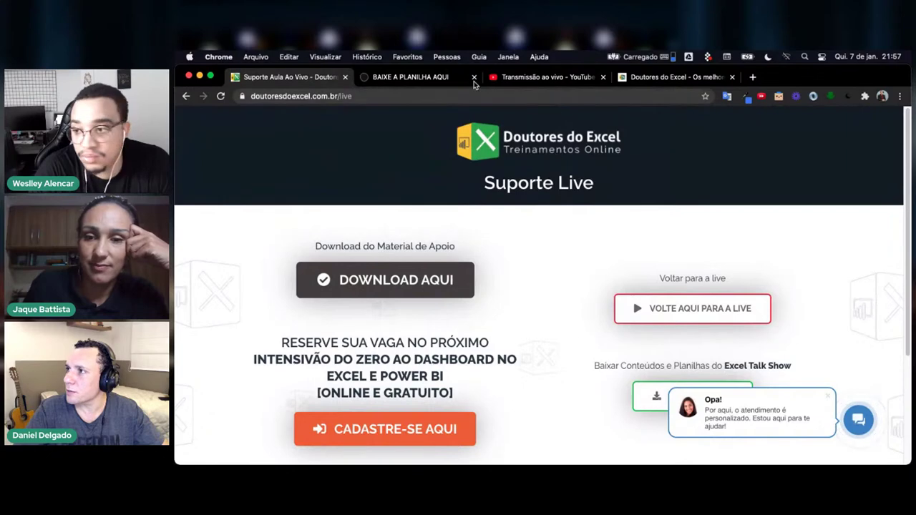
{"action": "left_click", "coordinate": [650, 82]}
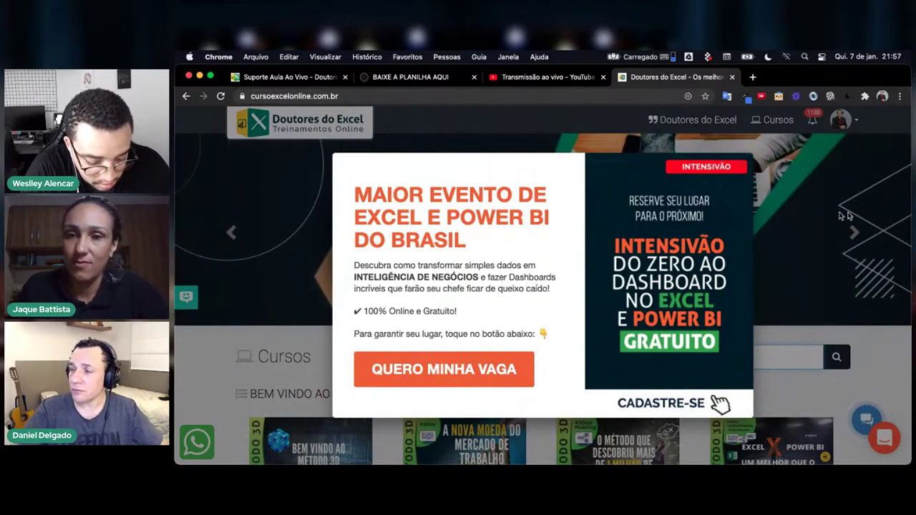
{"action": "left_click", "coordinate": [394, 79]}
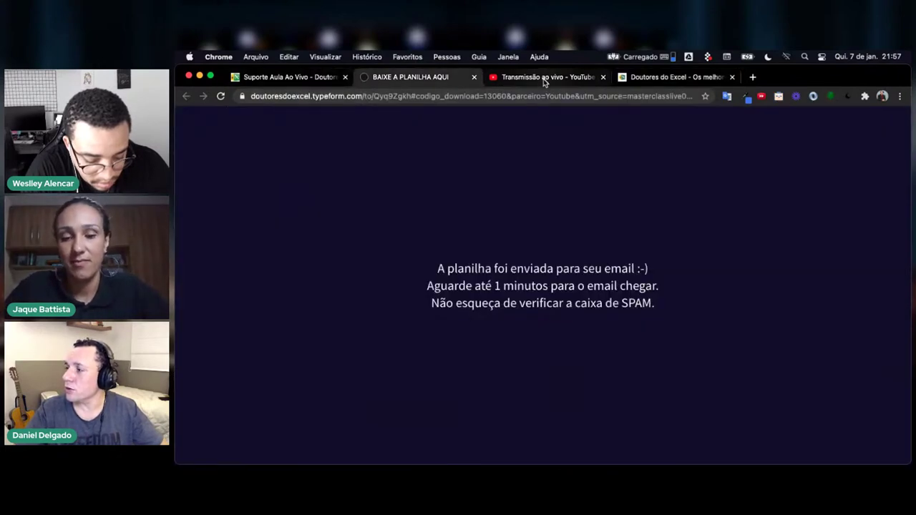
{"action": "left_click", "coordinate": [544, 79]}
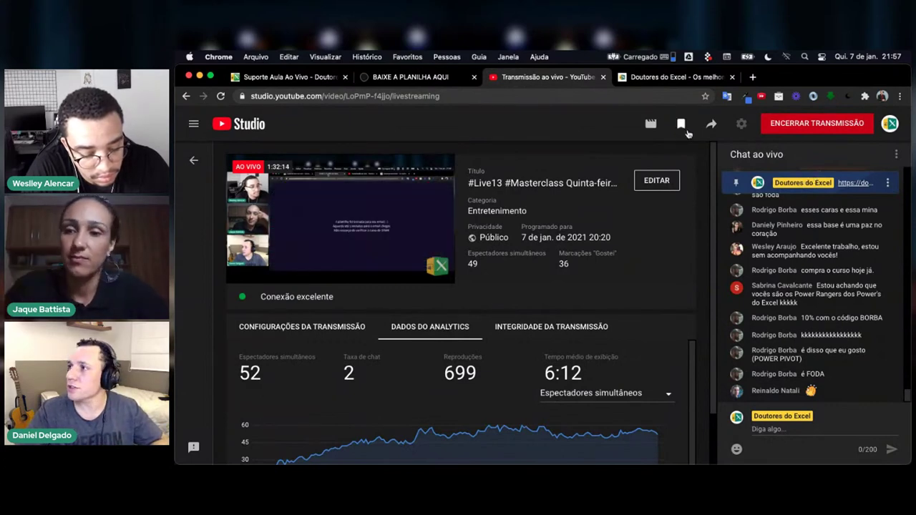
{"action": "left_click", "coordinate": [317, 78]}
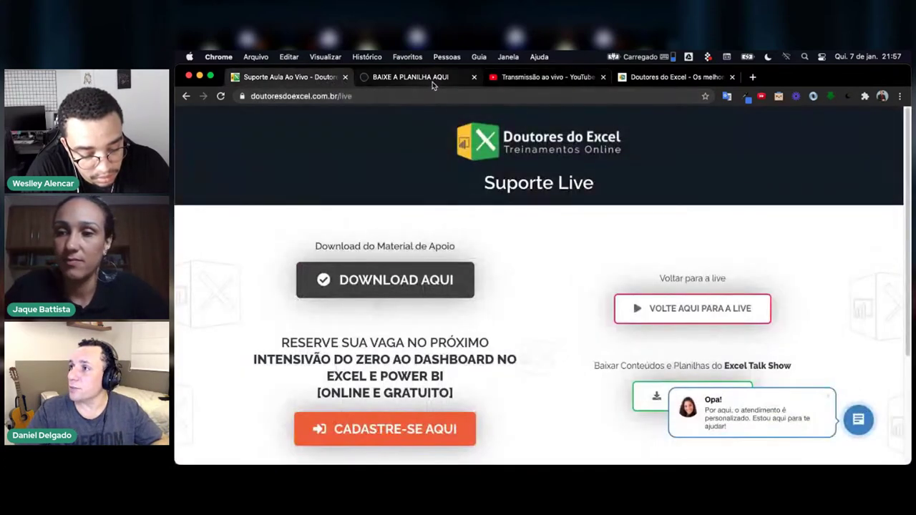
Step: Close the 'Opa!' chat greeting so the Material de Apoio download offer is unobstructed
{"action": "scroll", "coordinate": [487, 358], "scroll_direction": "down", "scroll_amount": 5}
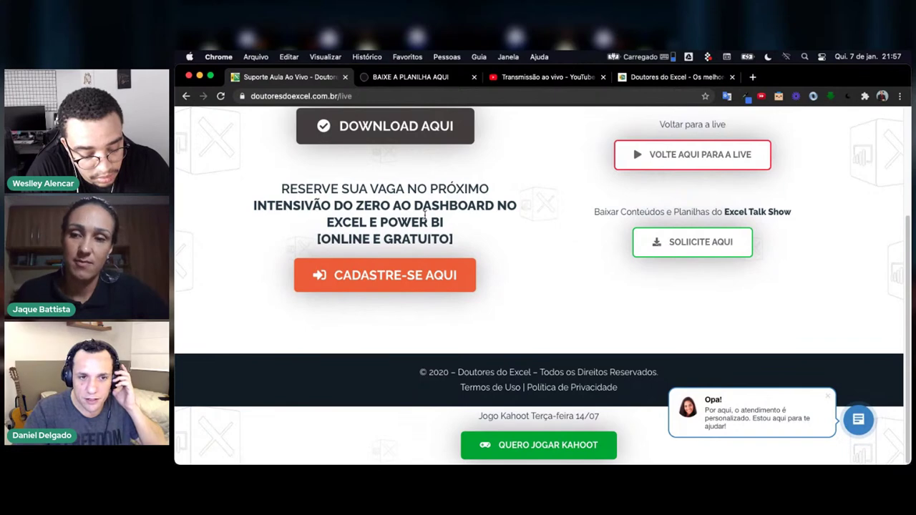
{"action": "scroll", "coordinate": [429, 244], "scroll_direction": "up", "scroll_amount": 3}
{"action": "scroll", "coordinate": [440, 286], "scroll_direction": "down", "scroll_amount": 2}
{"action": "scroll", "coordinate": [442, 289], "scroll_direction": "down", "scroll_amount": 1}
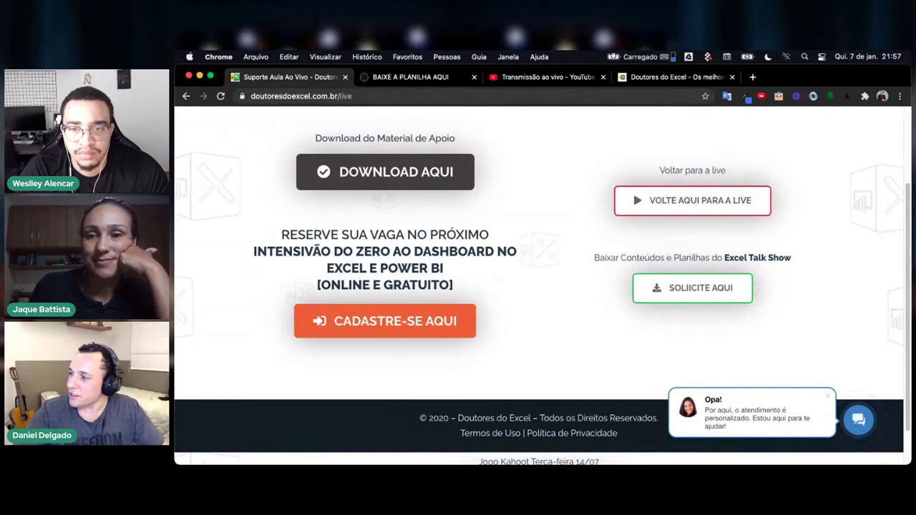
{"action": "left_click", "coordinate": [828, 396]}
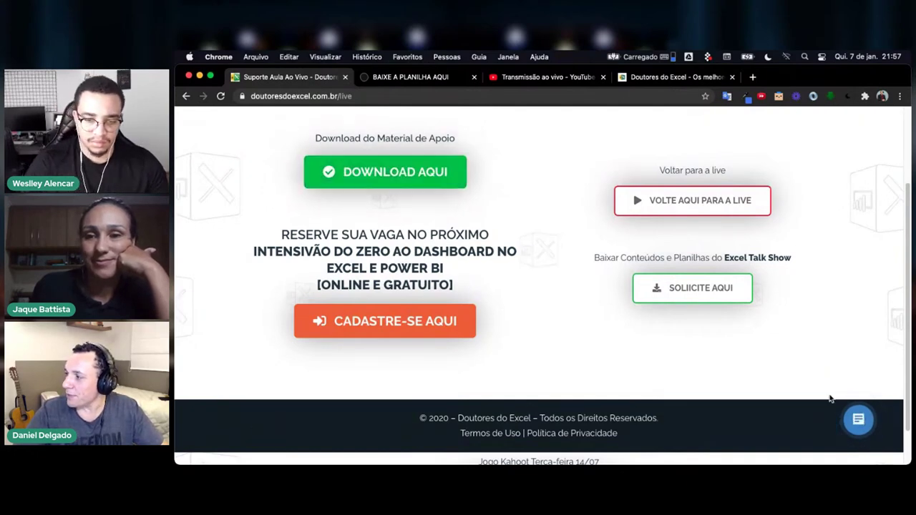
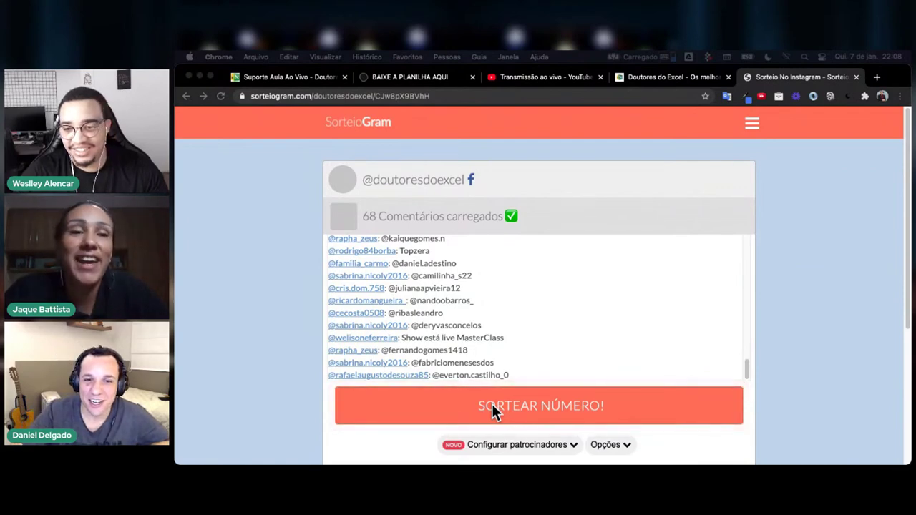
Step: Run SORTEAR NÚMERO! to draw winner 3 of the 68 Instagram comments
{"action": "left_click", "coordinate": [495, 403]}
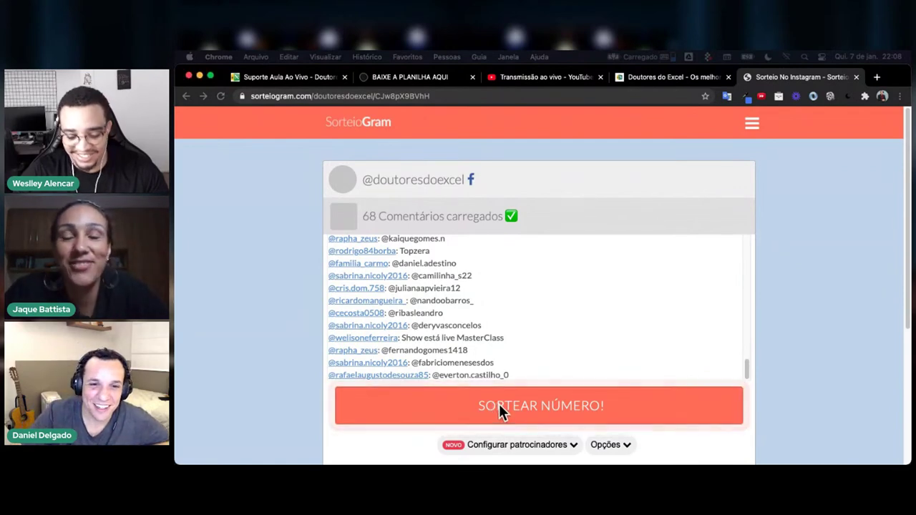
{"action": "left_click", "coordinate": [499, 404]}
{"action": "left_click", "coordinate": [499, 404]}
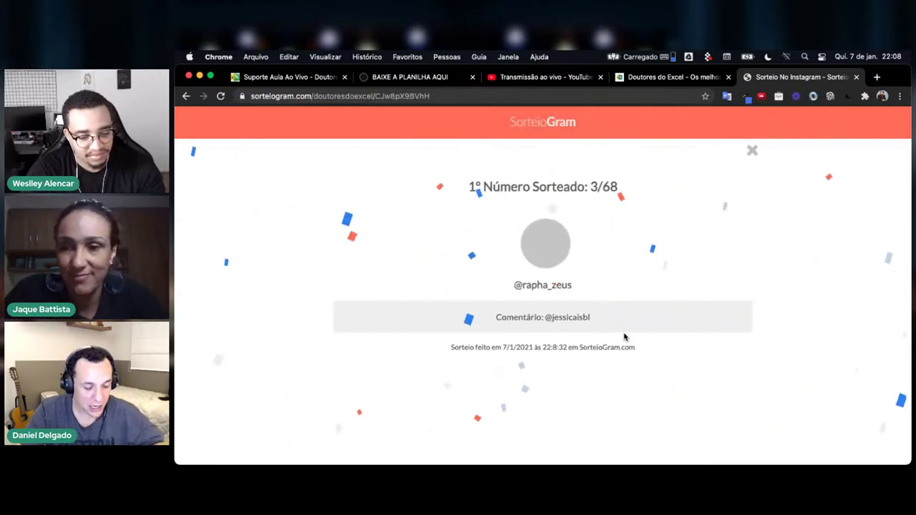
Step: Screenshot the '1º Número Sorteado: 3/68' result region with Cmd+Shift+4
{"action": "key", "text": "super+shift+4"}
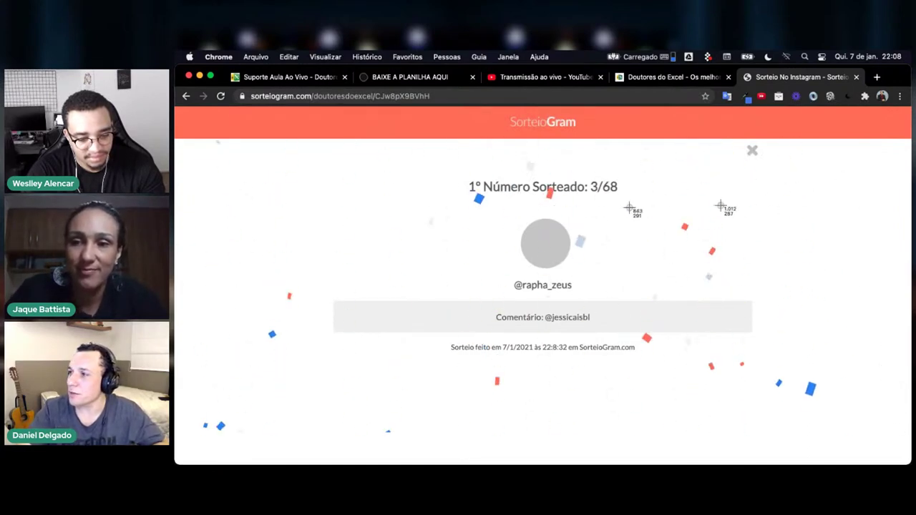
{"action": "left_click_drag", "start_coordinate": [423, 156], "coordinate": [700, 390]}
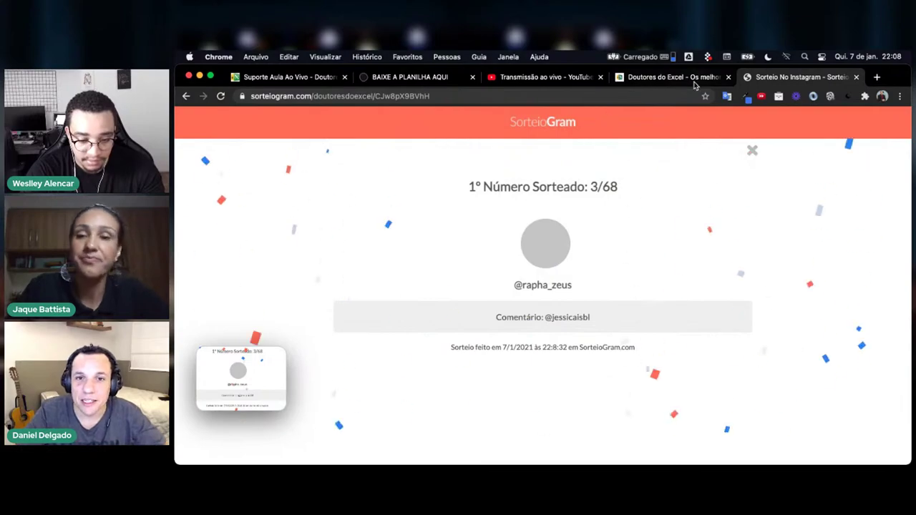
{"action": "left_click", "coordinate": [673, 78]}
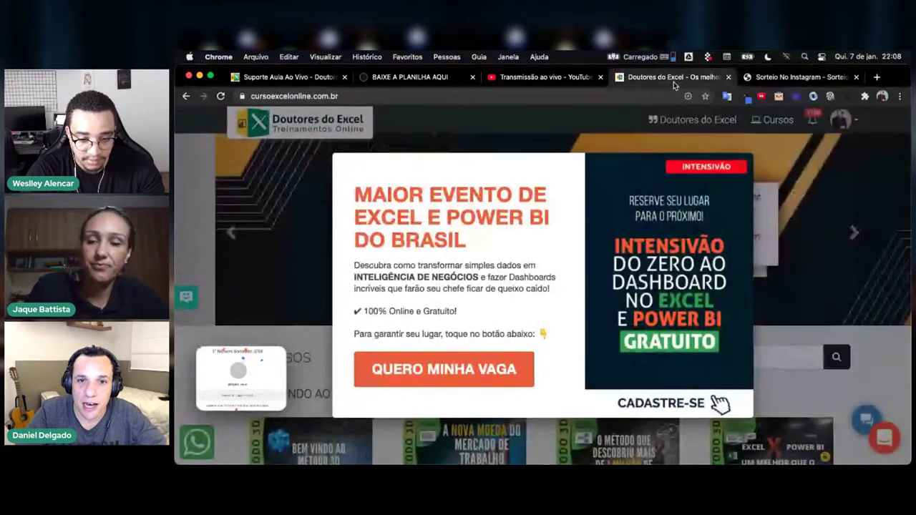
Step: Close the Intensivão pop-up and scroll to the course list starting with Método 3D + Intensivão
{"action": "left_click", "coordinate": [746, 186]}
{"action": "scroll", "coordinate": [747, 201], "scroll_direction": "down", "scroll_amount": 1}
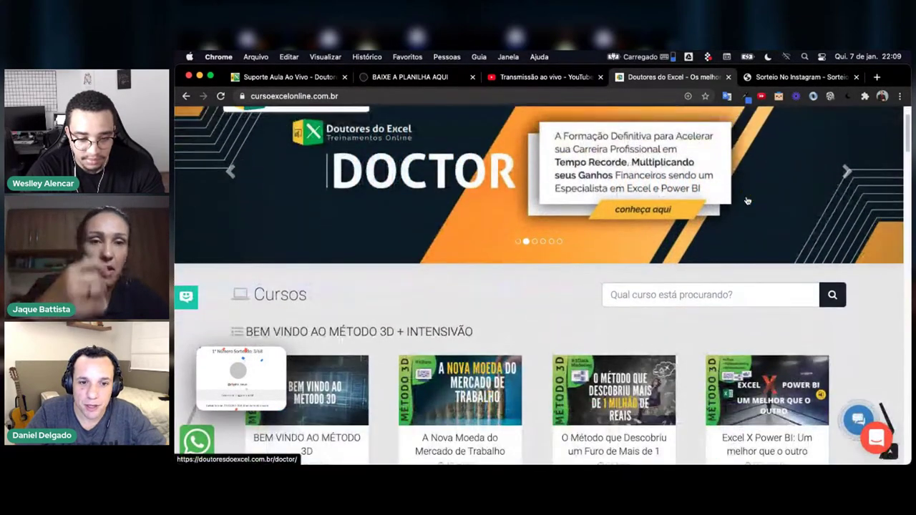
{"action": "scroll", "coordinate": [747, 202], "scroll_direction": "down", "scroll_amount": 2}
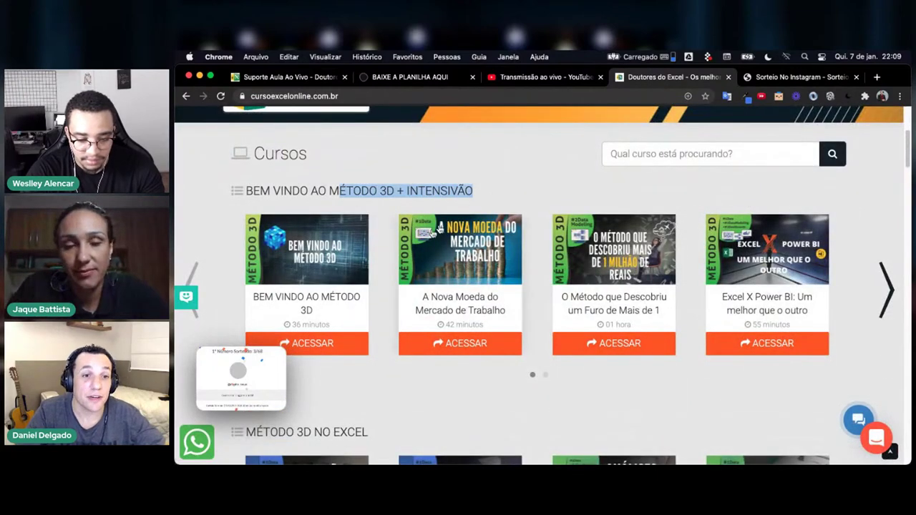
{"action": "scroll", "coordinate": [575, 287], "scroll_direction": "down", "scroll_amount": 3}
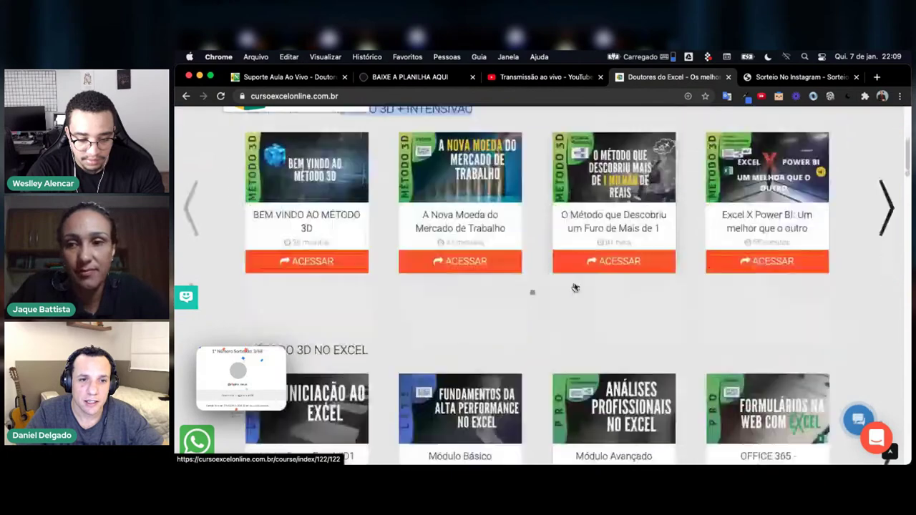
{"action": "scroll", "coordinate": [574, 287], "scroll_direction": "up", "scroll_amount": 4}
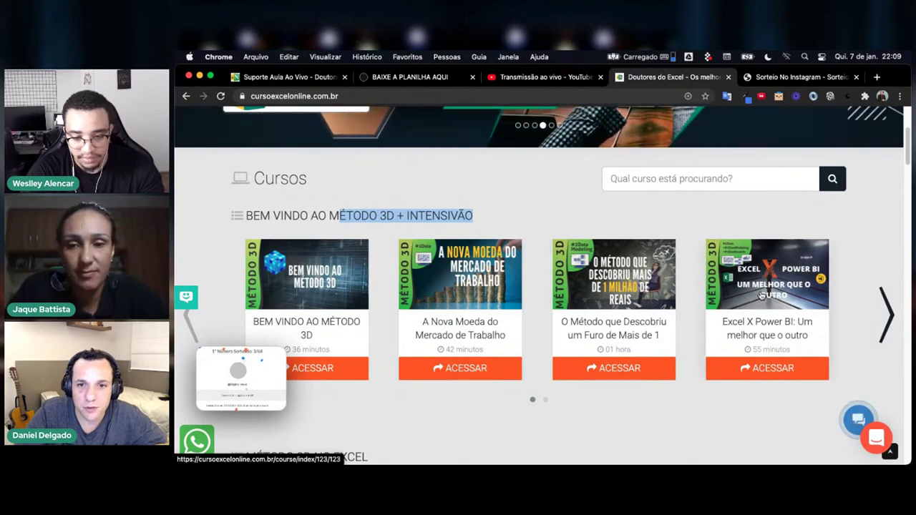
Step: Page the course carousel to Do Zero ao Dashboard, then scroll to the MÉTODO 3D NO EXCEL row
{"action": "left_click", "coordinate": [886, 305]}
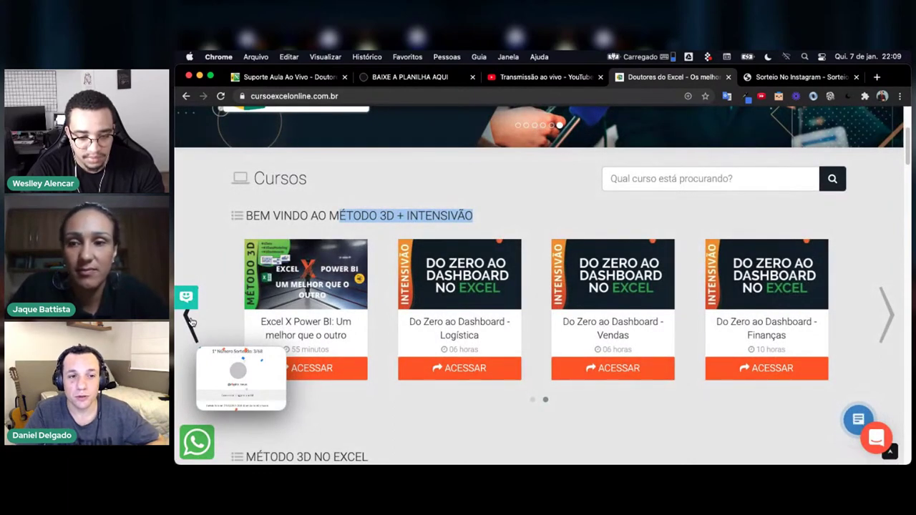
{"action": "left_click", "coordinate": [191, 321]}
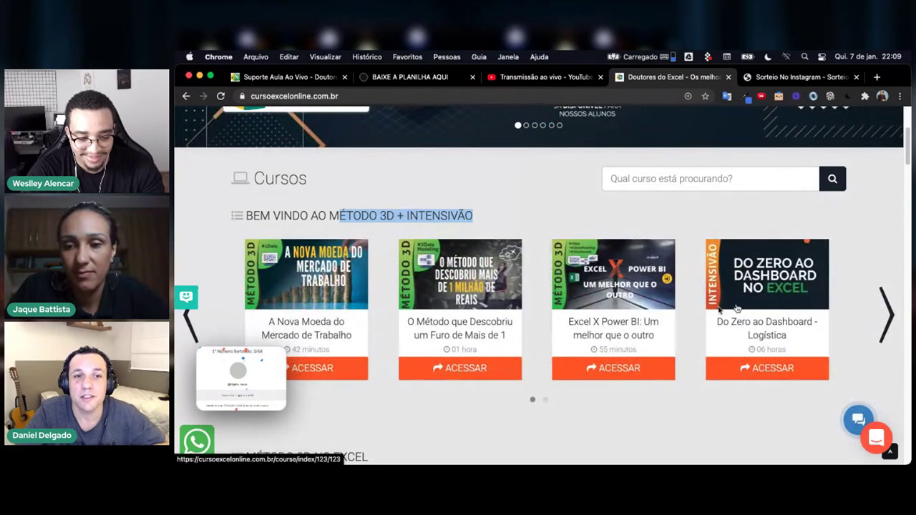
{"action": "left_click", "coordinate": [889, 302]}
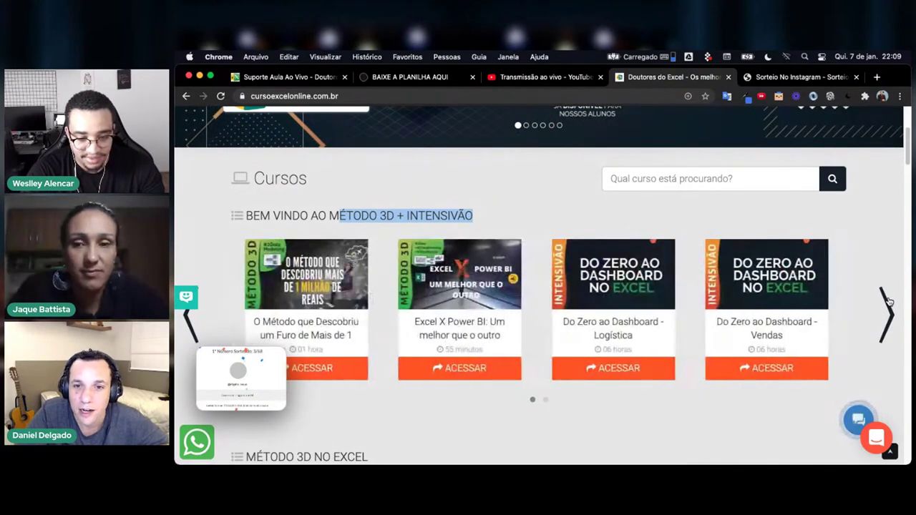
{"action": "left_click", "coordinate": [888, 302]}
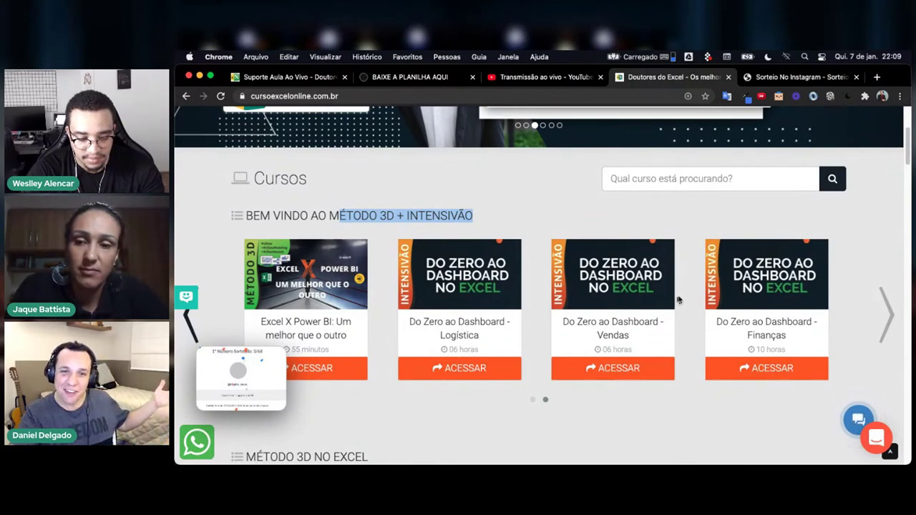
{"action": "scroll", "coordinate": [886, 307], "scroll_direction": "down", "scroll_amount": 3}
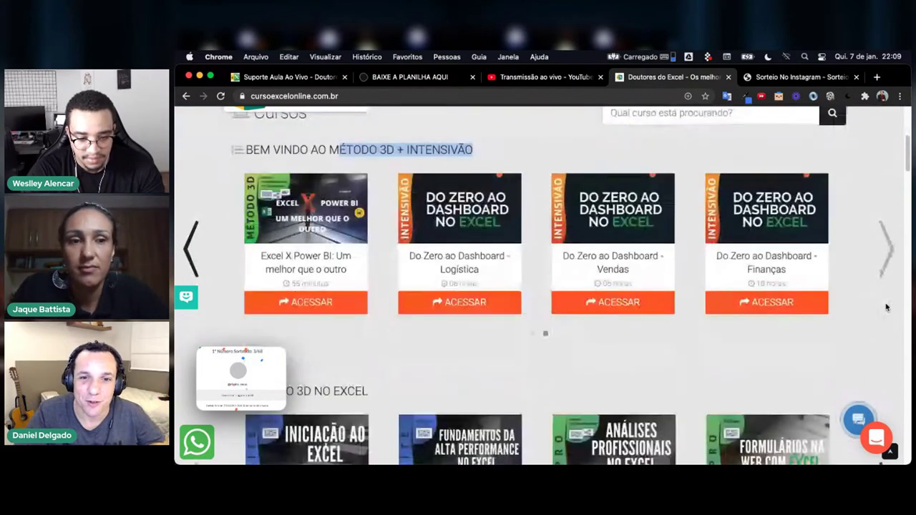
{"action": "scroll", "coordinate": [886, 306], "scroll_direction": "down", "scroll_amount": 1}
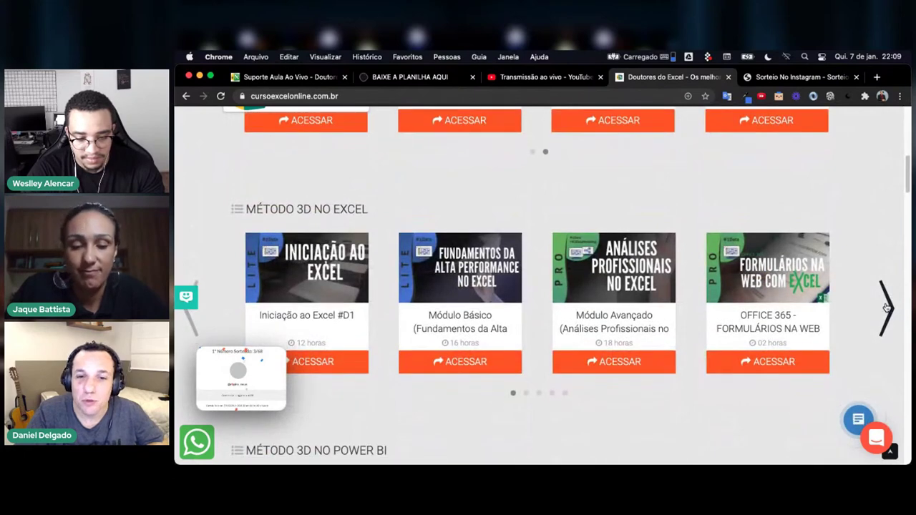